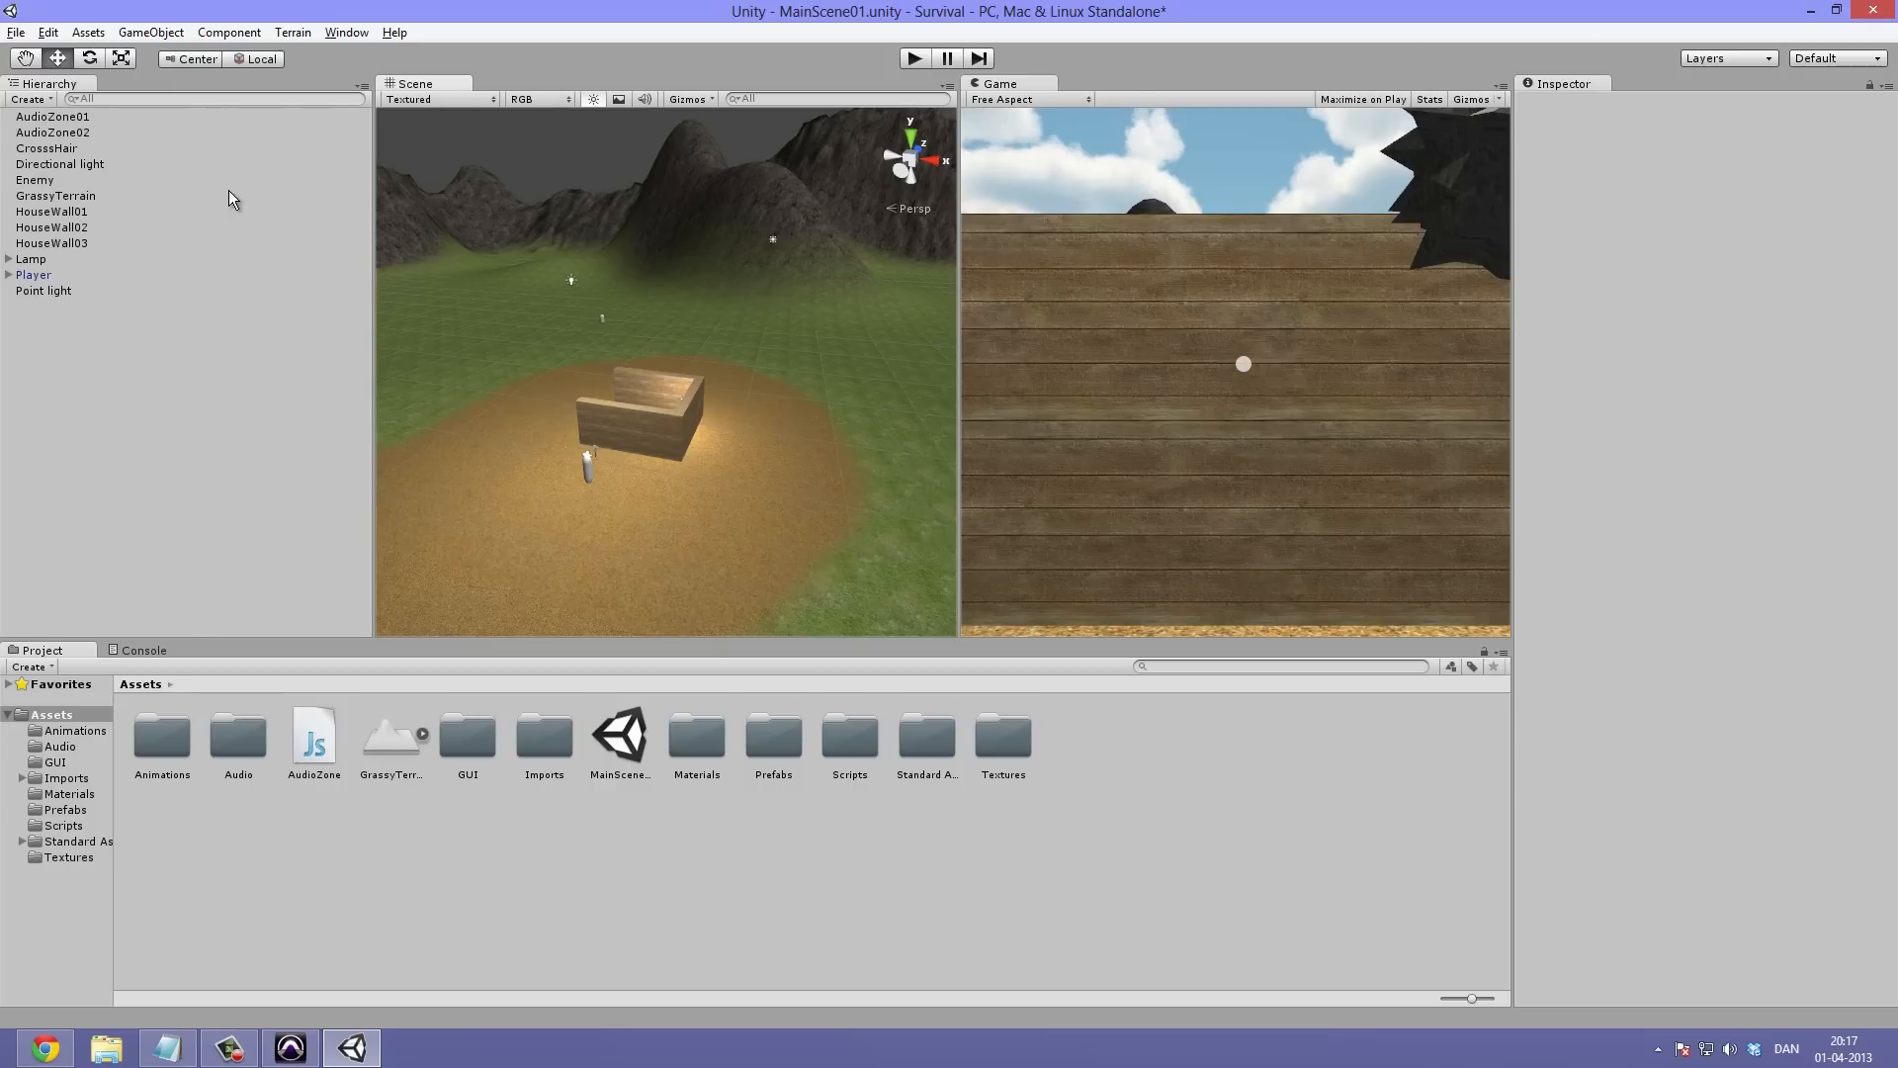
Deactivate the AudioZone01 and AudioZone02 objects together in the scene
{"action": "left_click", "coordinate": [91, 133]}
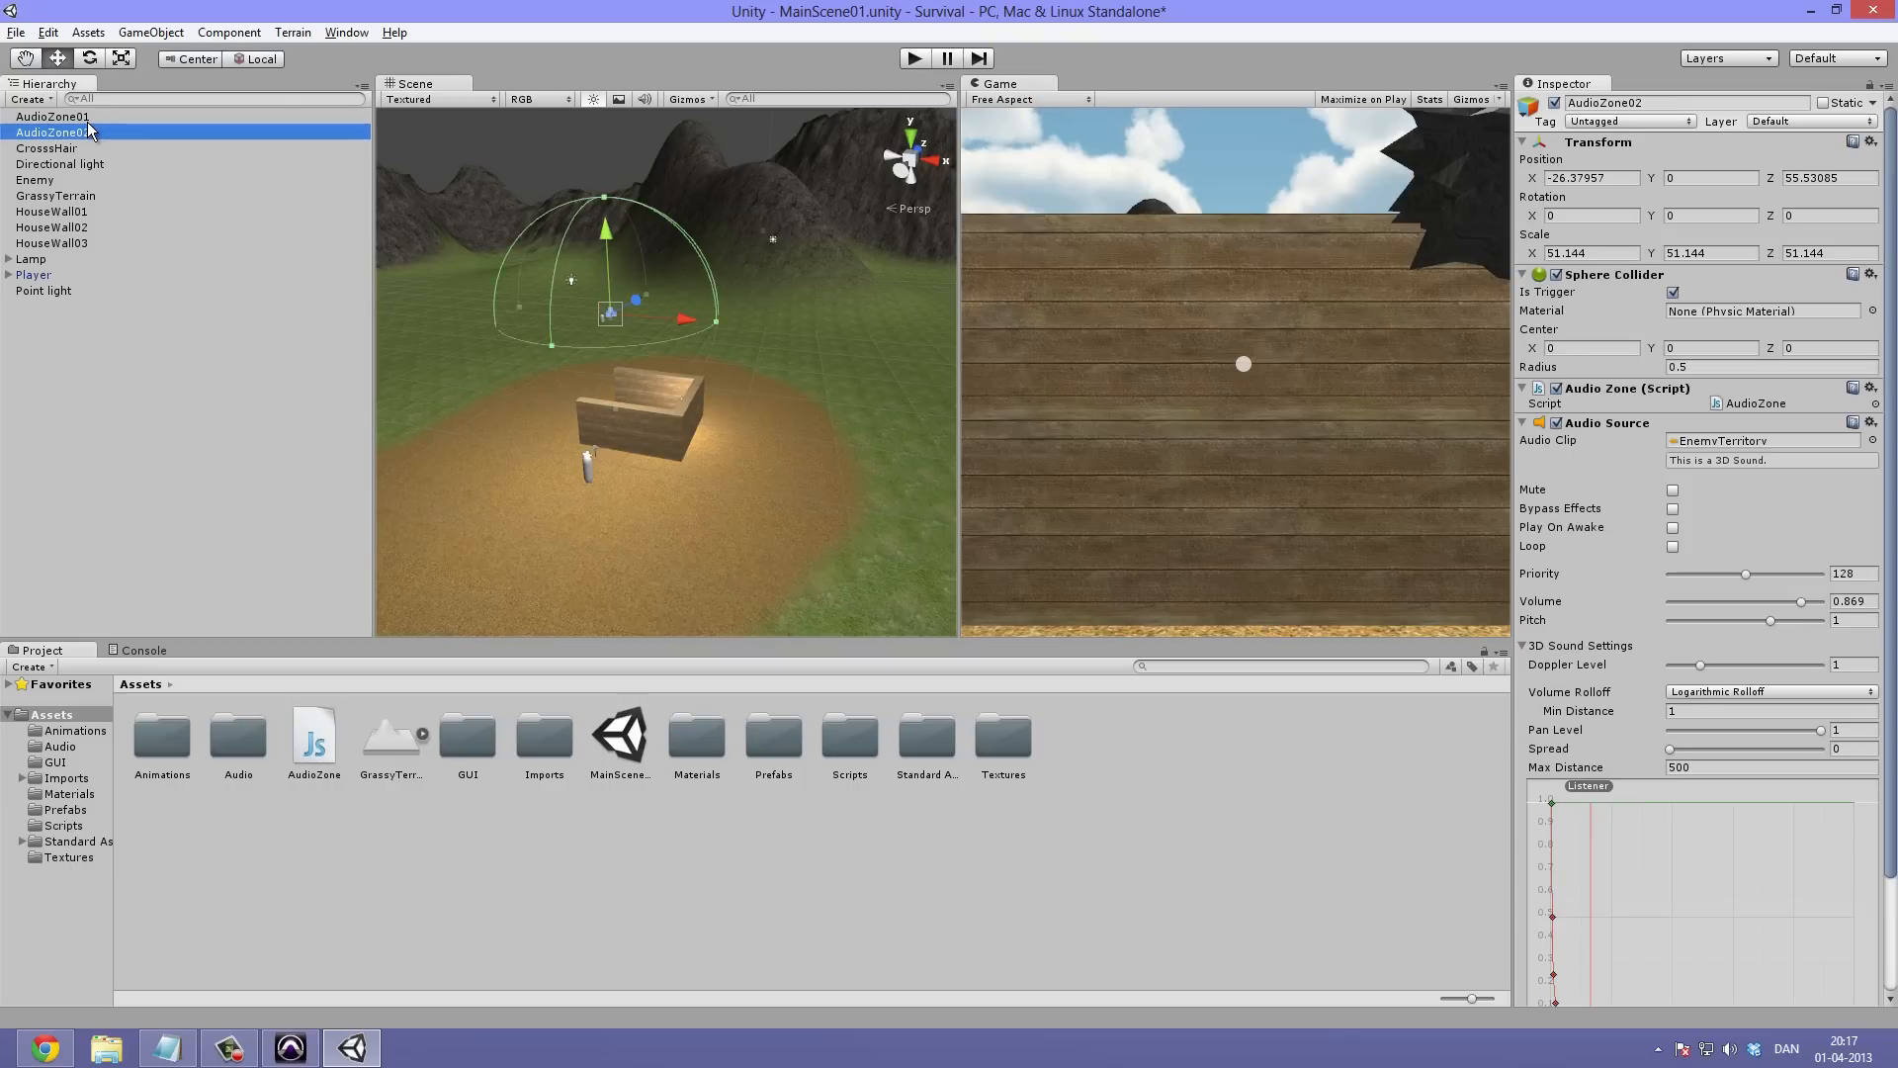
{"action": "left_click", "coordinate": [88, 119], "text": "shift"}
{"action": "left_click_drag", "start_coordinate": [621, 294], "coordinate": [969, 385], "text": "alt"}
{"action": "scroll", "coordinate": [638, 420], "scroll_direction": "down", "scroll_amount": 5}
{"action": "left_click_drag", "start_coordinate": [636, 420], "coordinate": [741, 452], "text": "alt"}
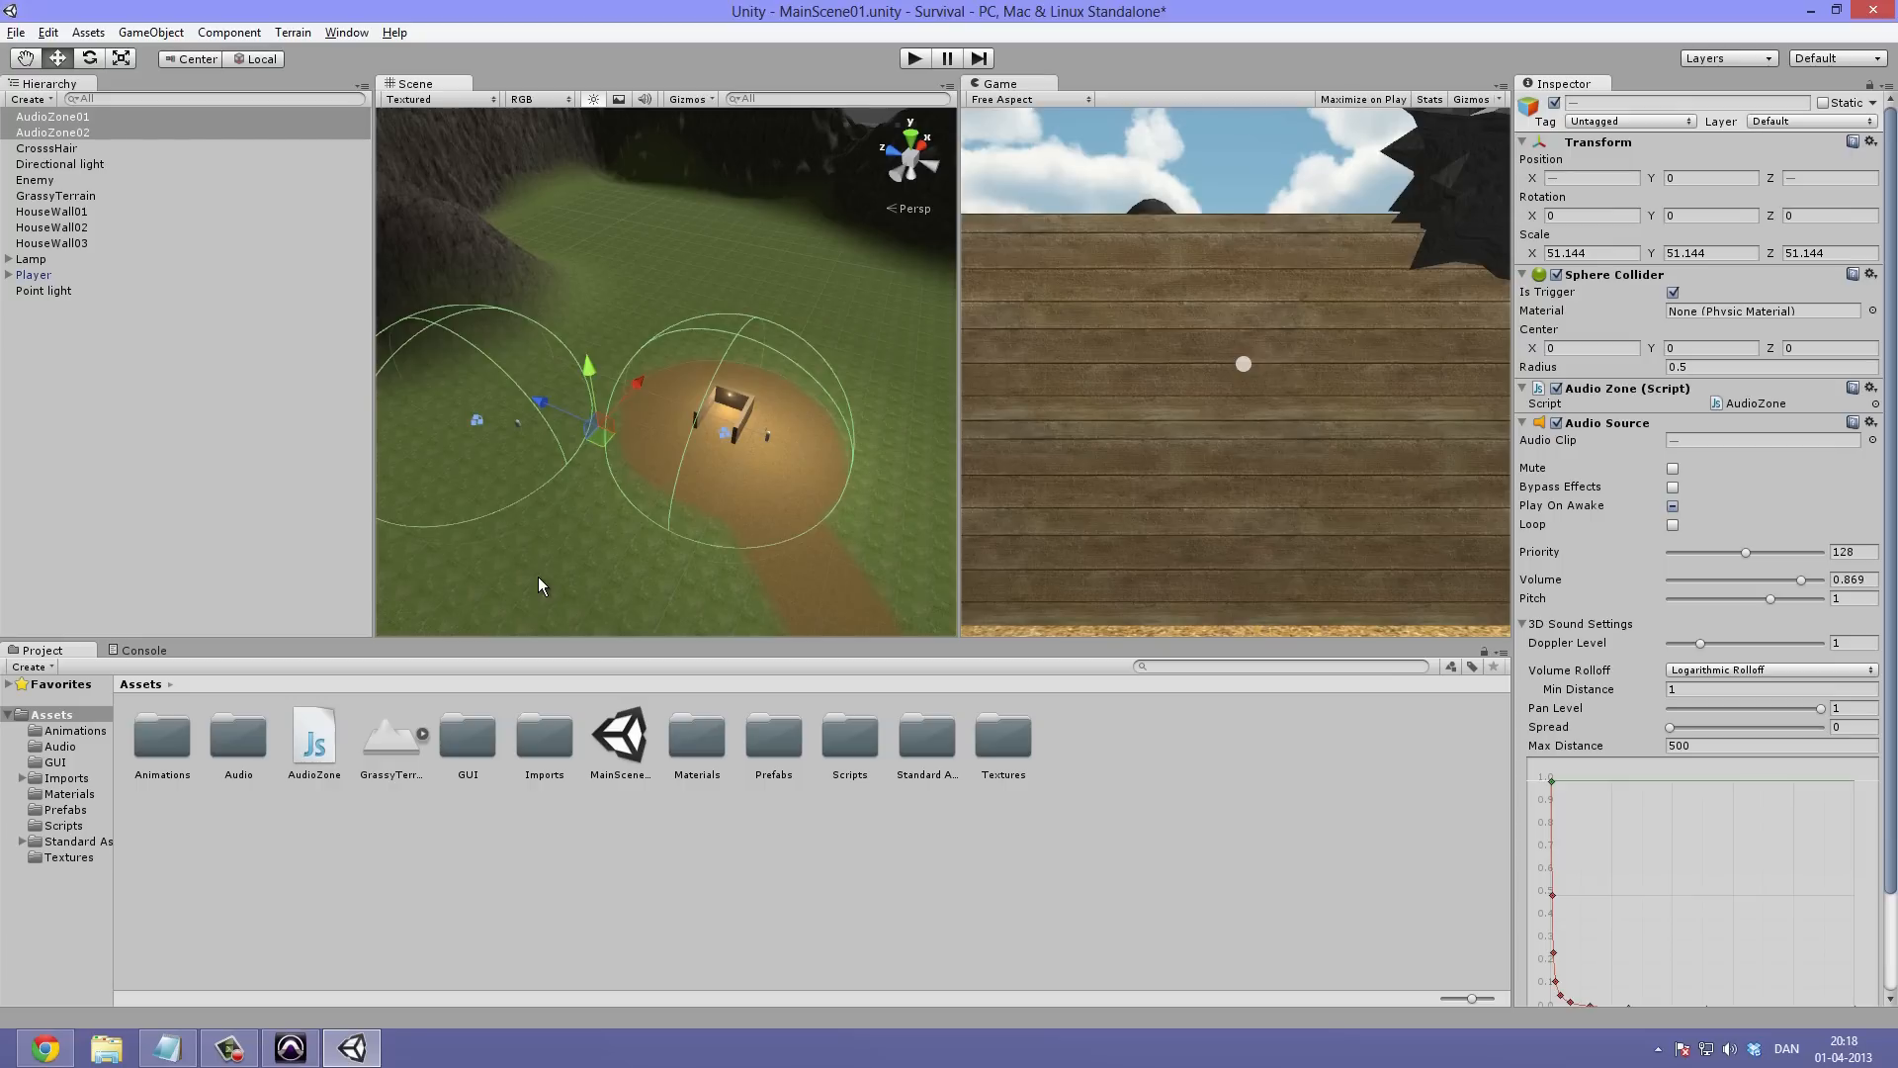
{"action": "left_click", "coordinate": [1555, 104]}
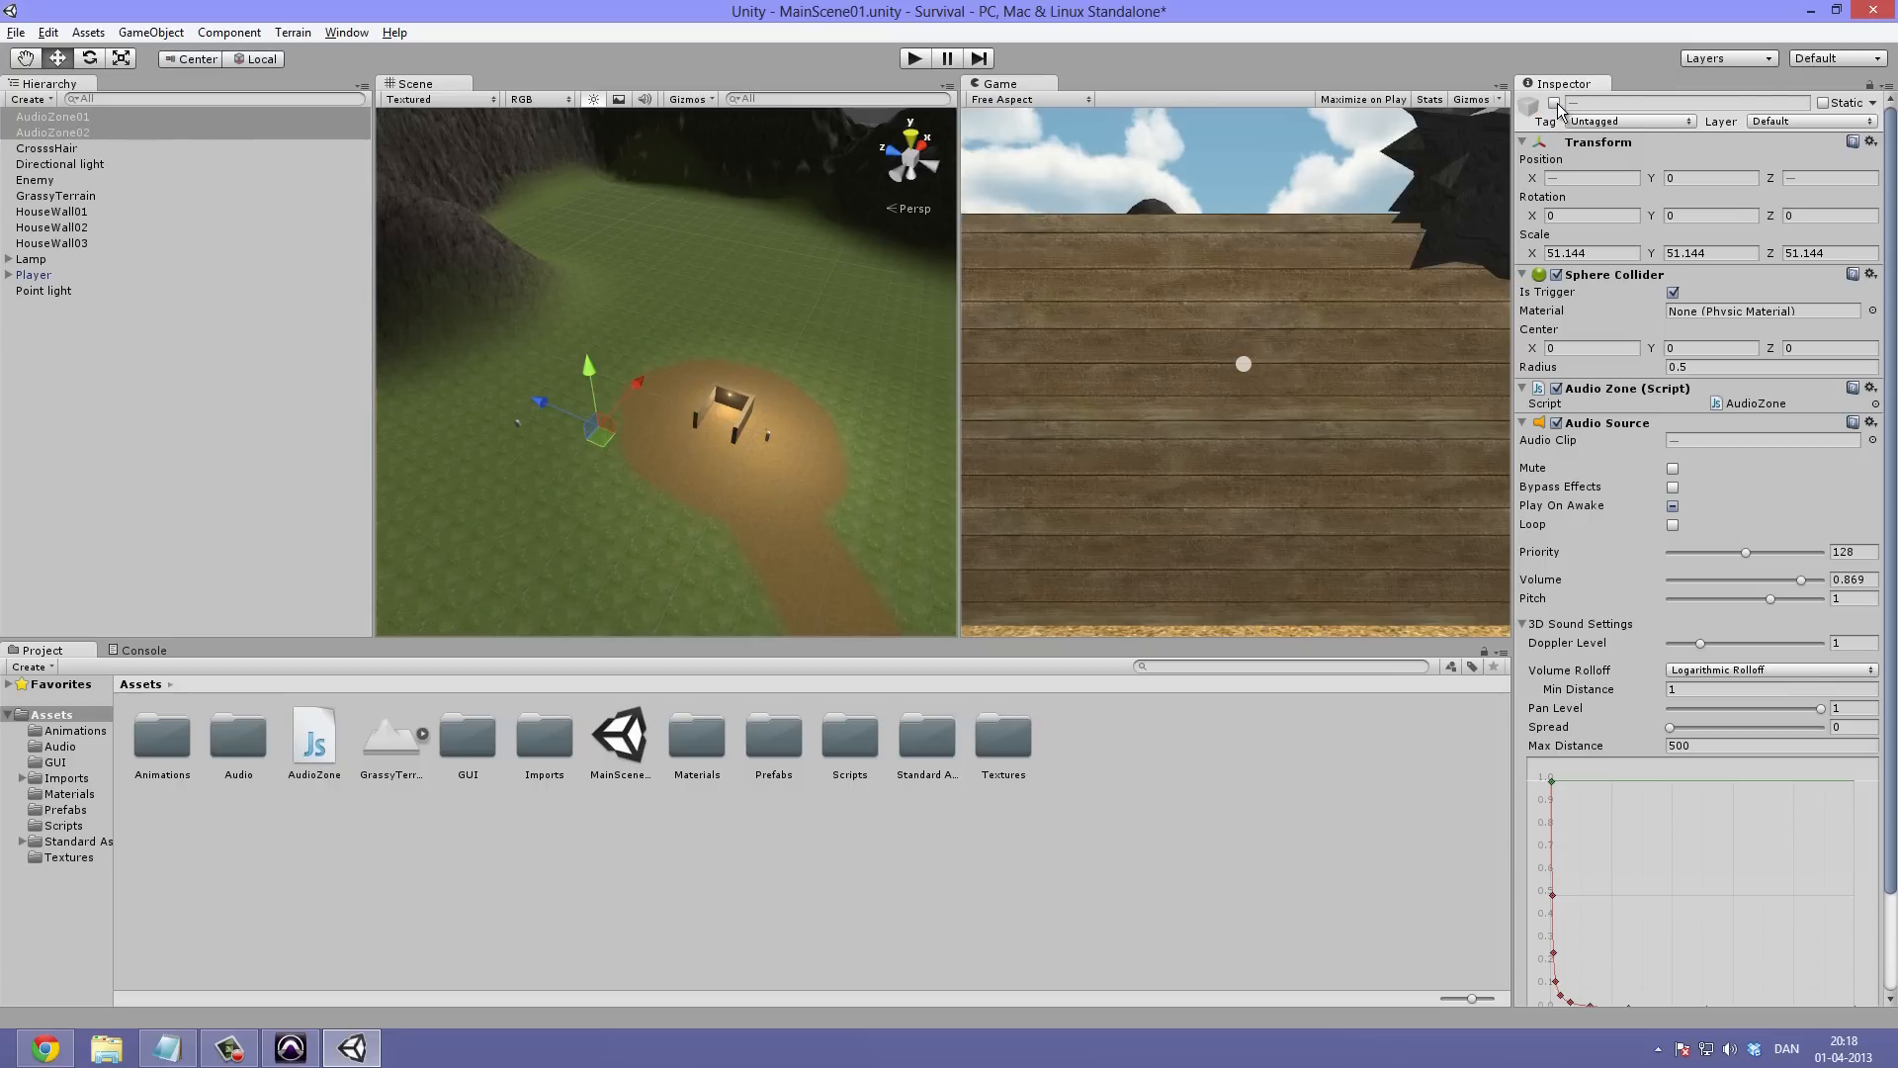
{"action": "left_click", "coordinate": [1556, 105]}
{"action": "left_click", "coordinate": [1556, 105]}
{"action": "left_click", "coordinate": [106, 425]}
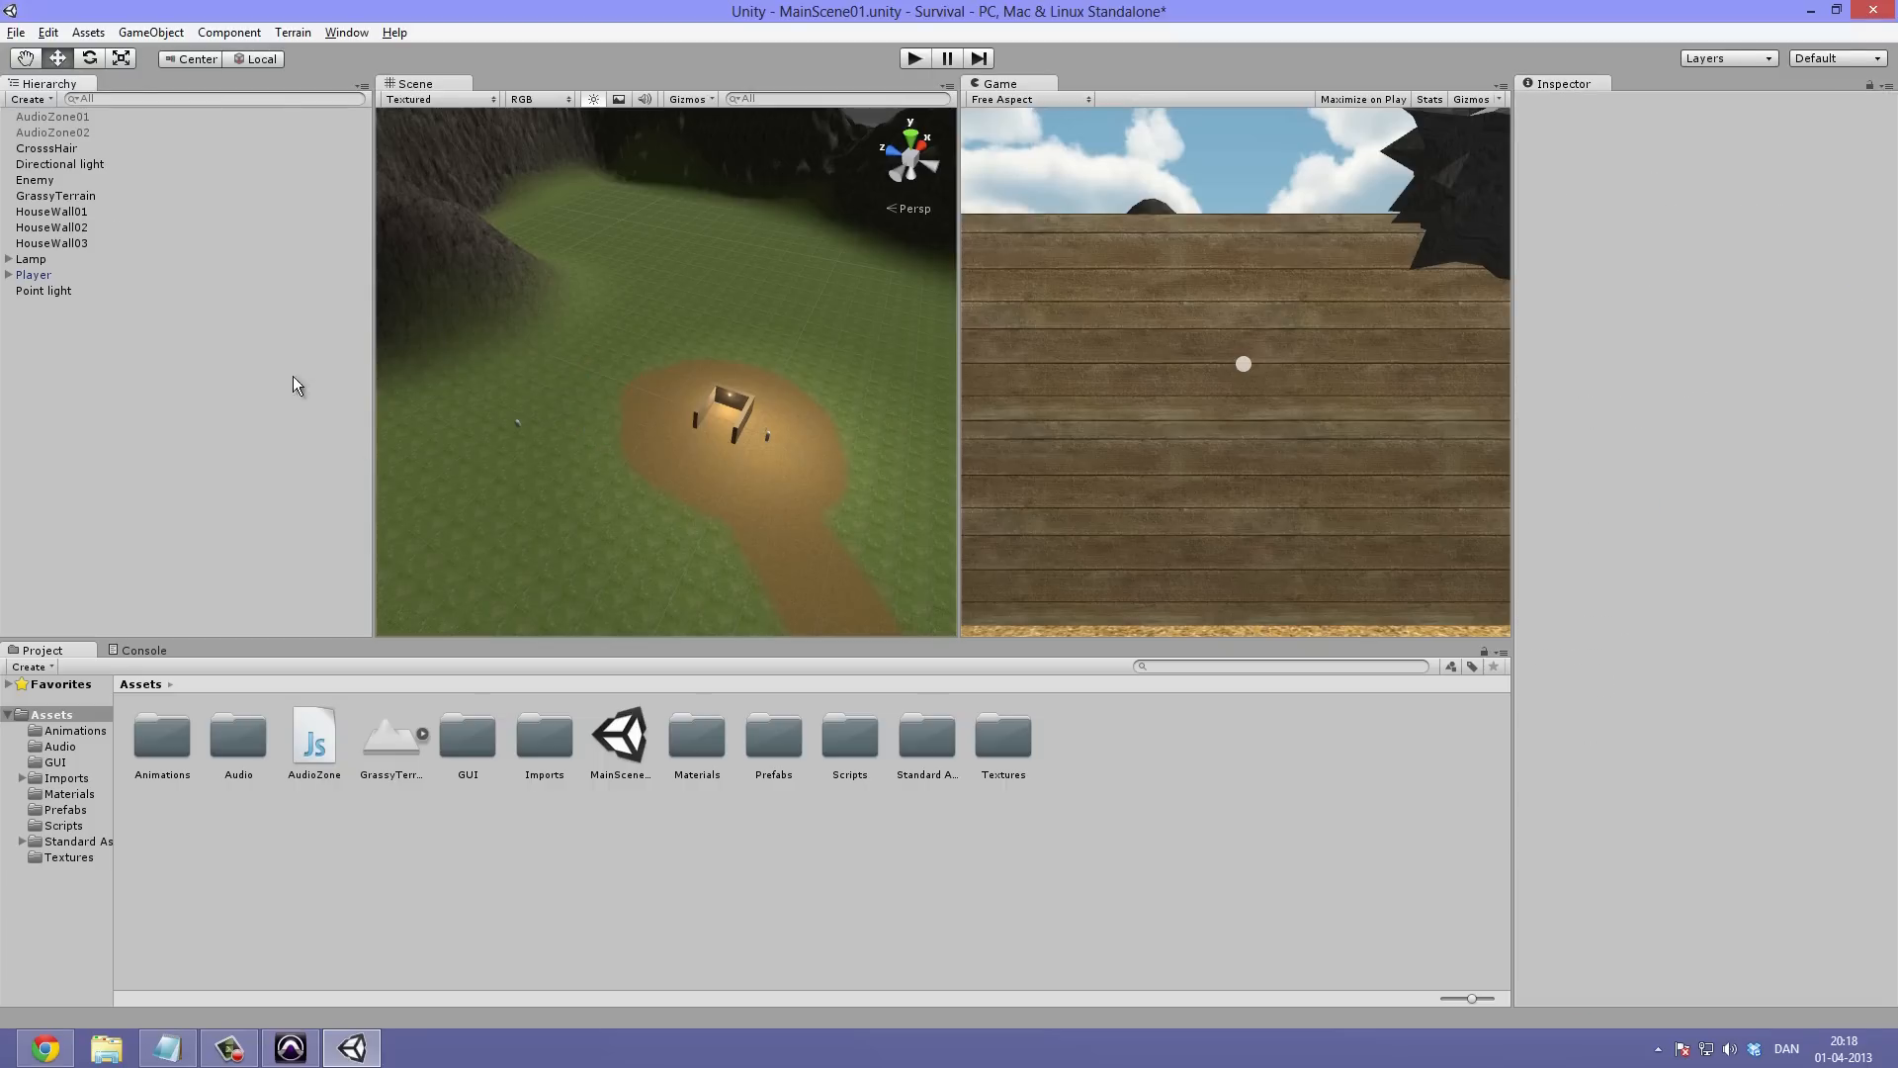
{"action": "left_click_drag", "start_coordinate": [708, 368], "coordinate": [661, 352], "text": "alt"}
{"action": "left_click", "coordinate": [77, 132]}
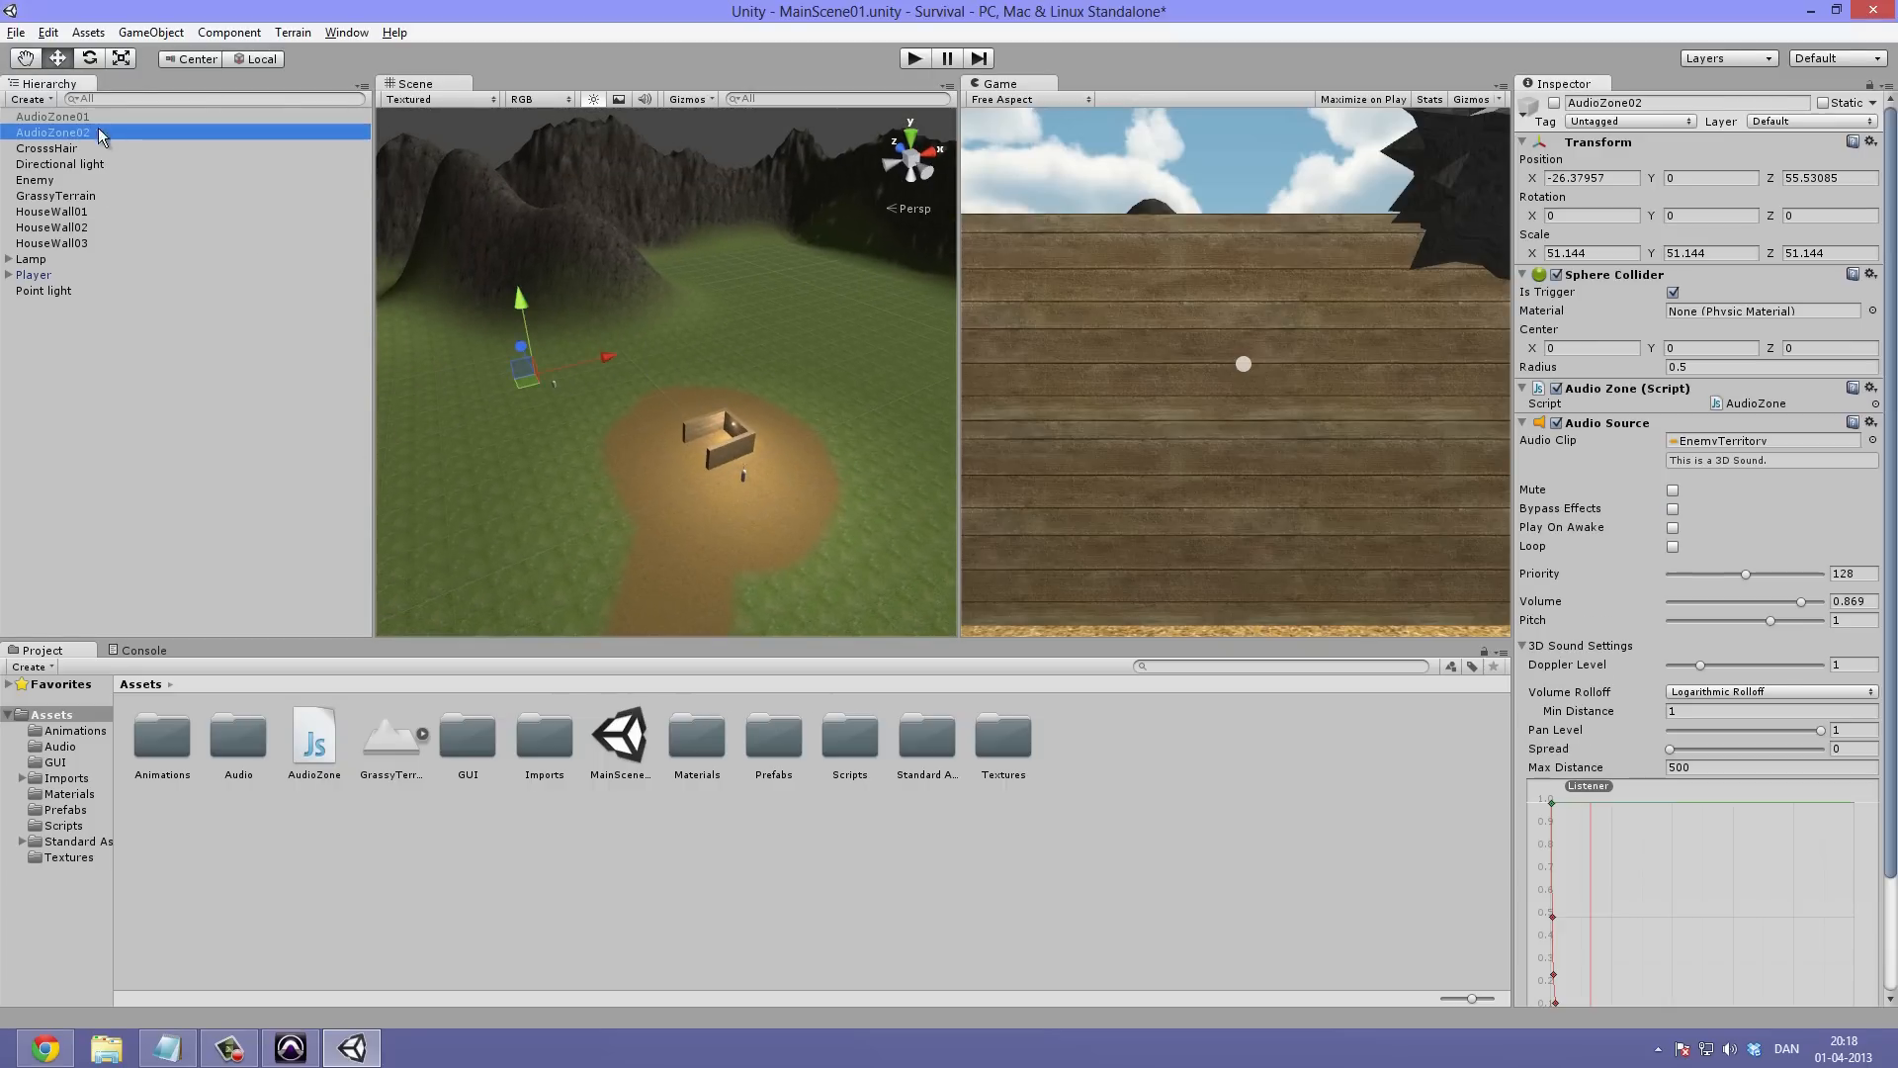
{"action": "left_click", "coordinate": [145, 298]}
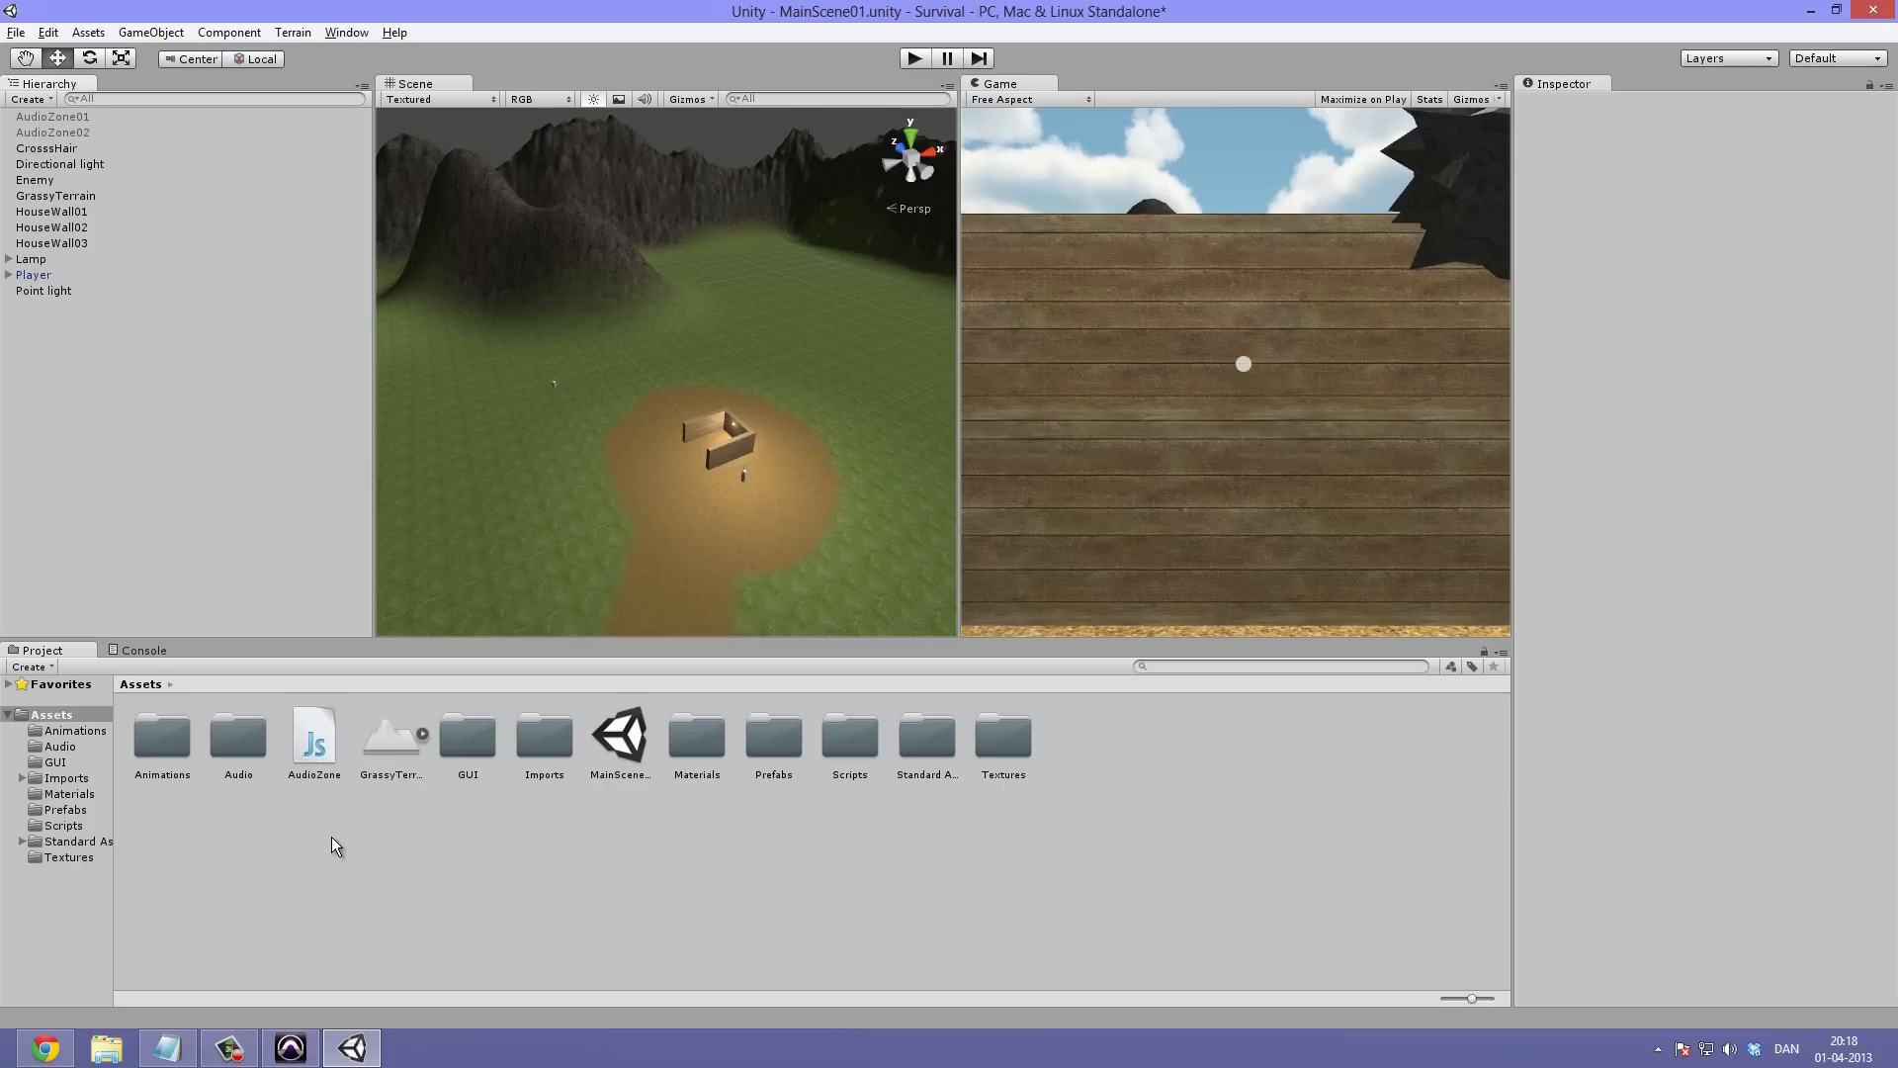
Move the AudioZone script from the Assets root into the Scripts folder
{"action": "left_click_drag", "start_coordinate": [319, 742], "coordinate": [840, 717]}
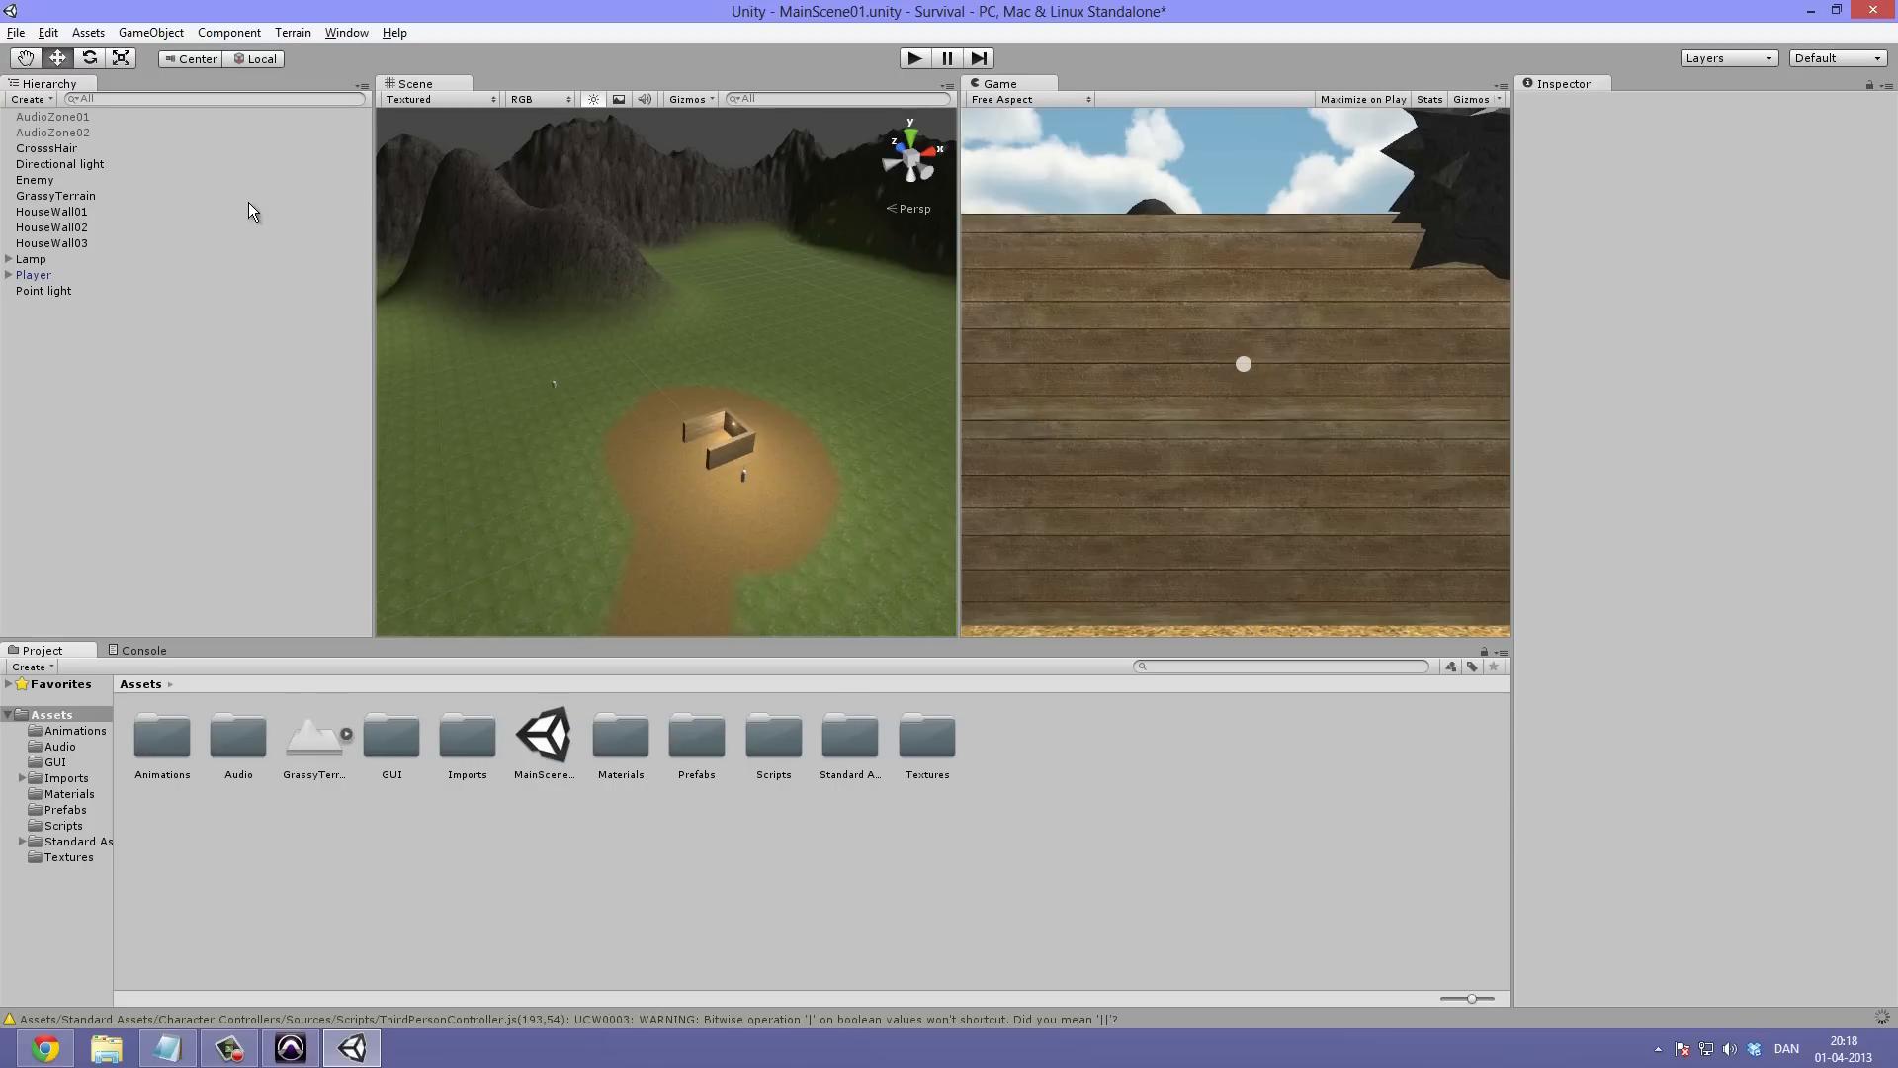
Create an empty game object and rename it AudioZoneOpt01
{"action": "left_click", "coordinate": [146, 34]}
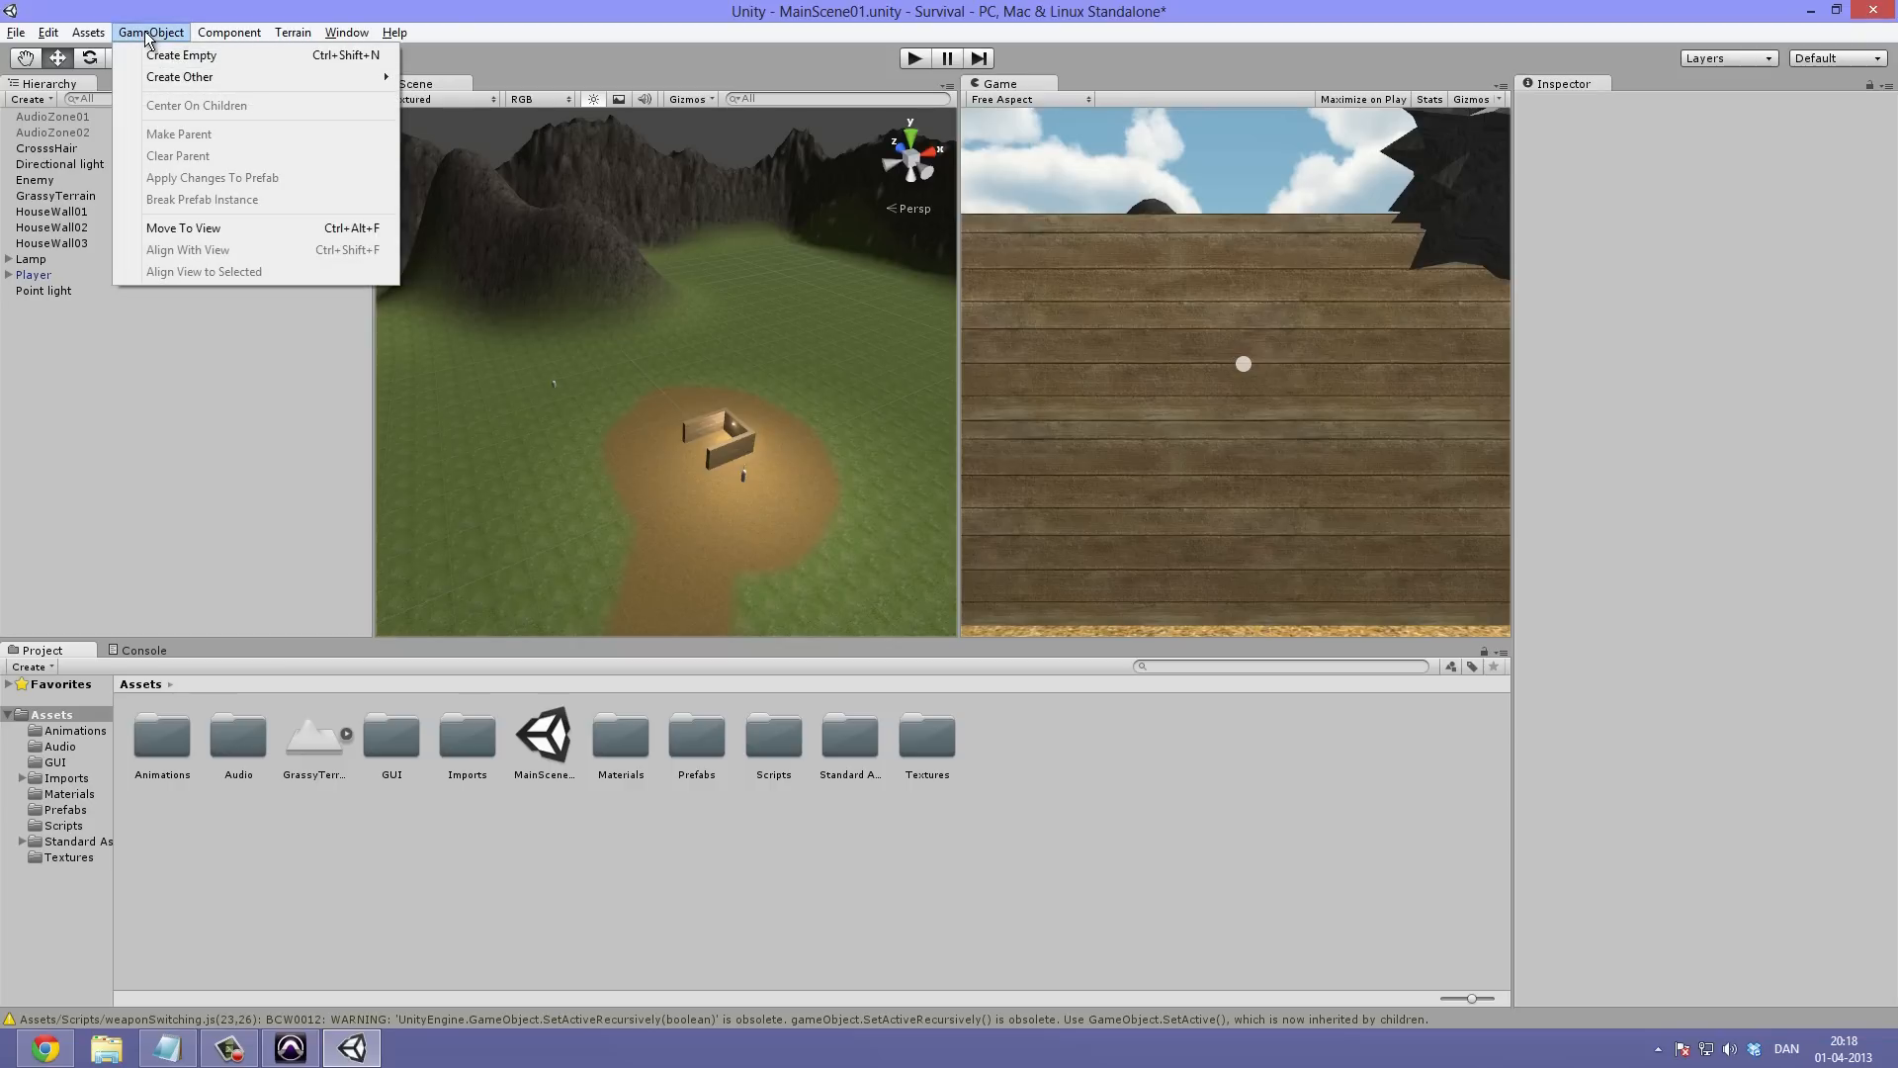
{"action": "left_click", "coordinate": [228, 56]}
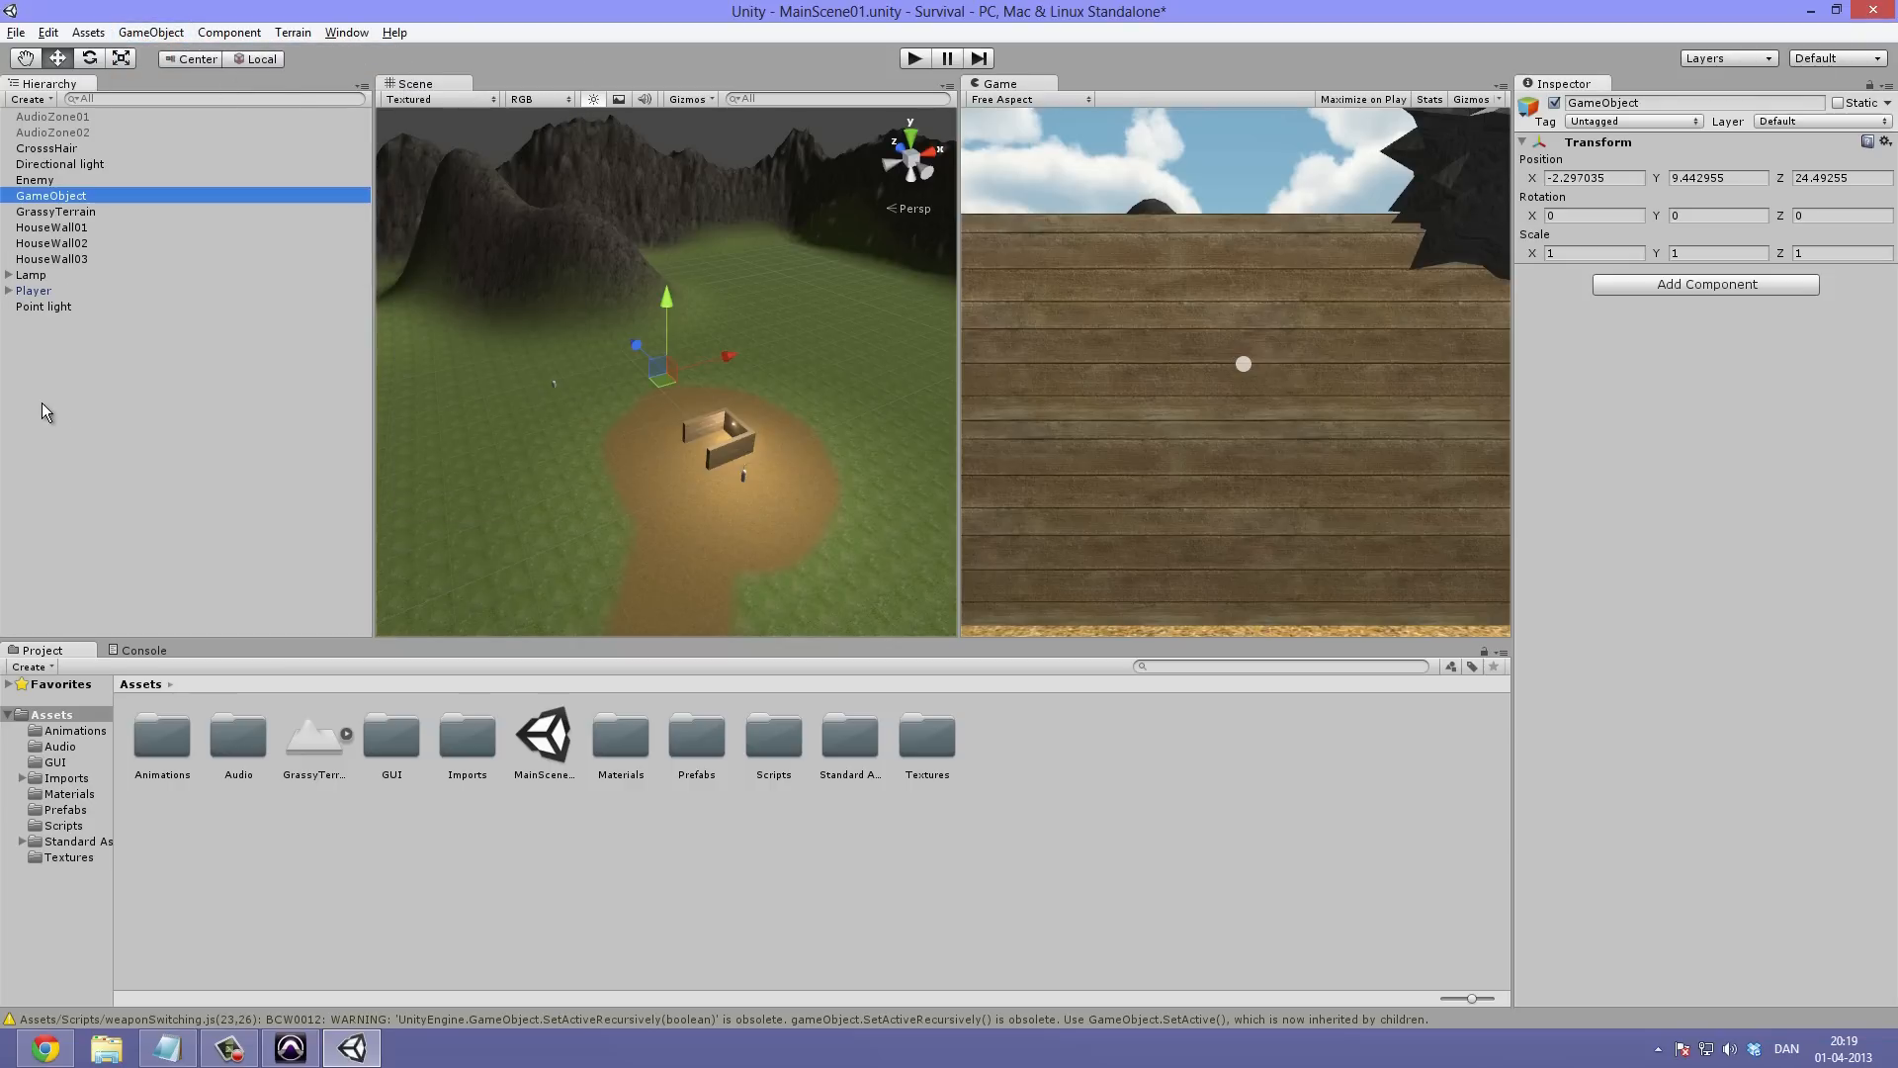
{"action": "right_click", "coordinate": [79, 197]}
{"action": "left_click", "coordinate": [150, 279]}
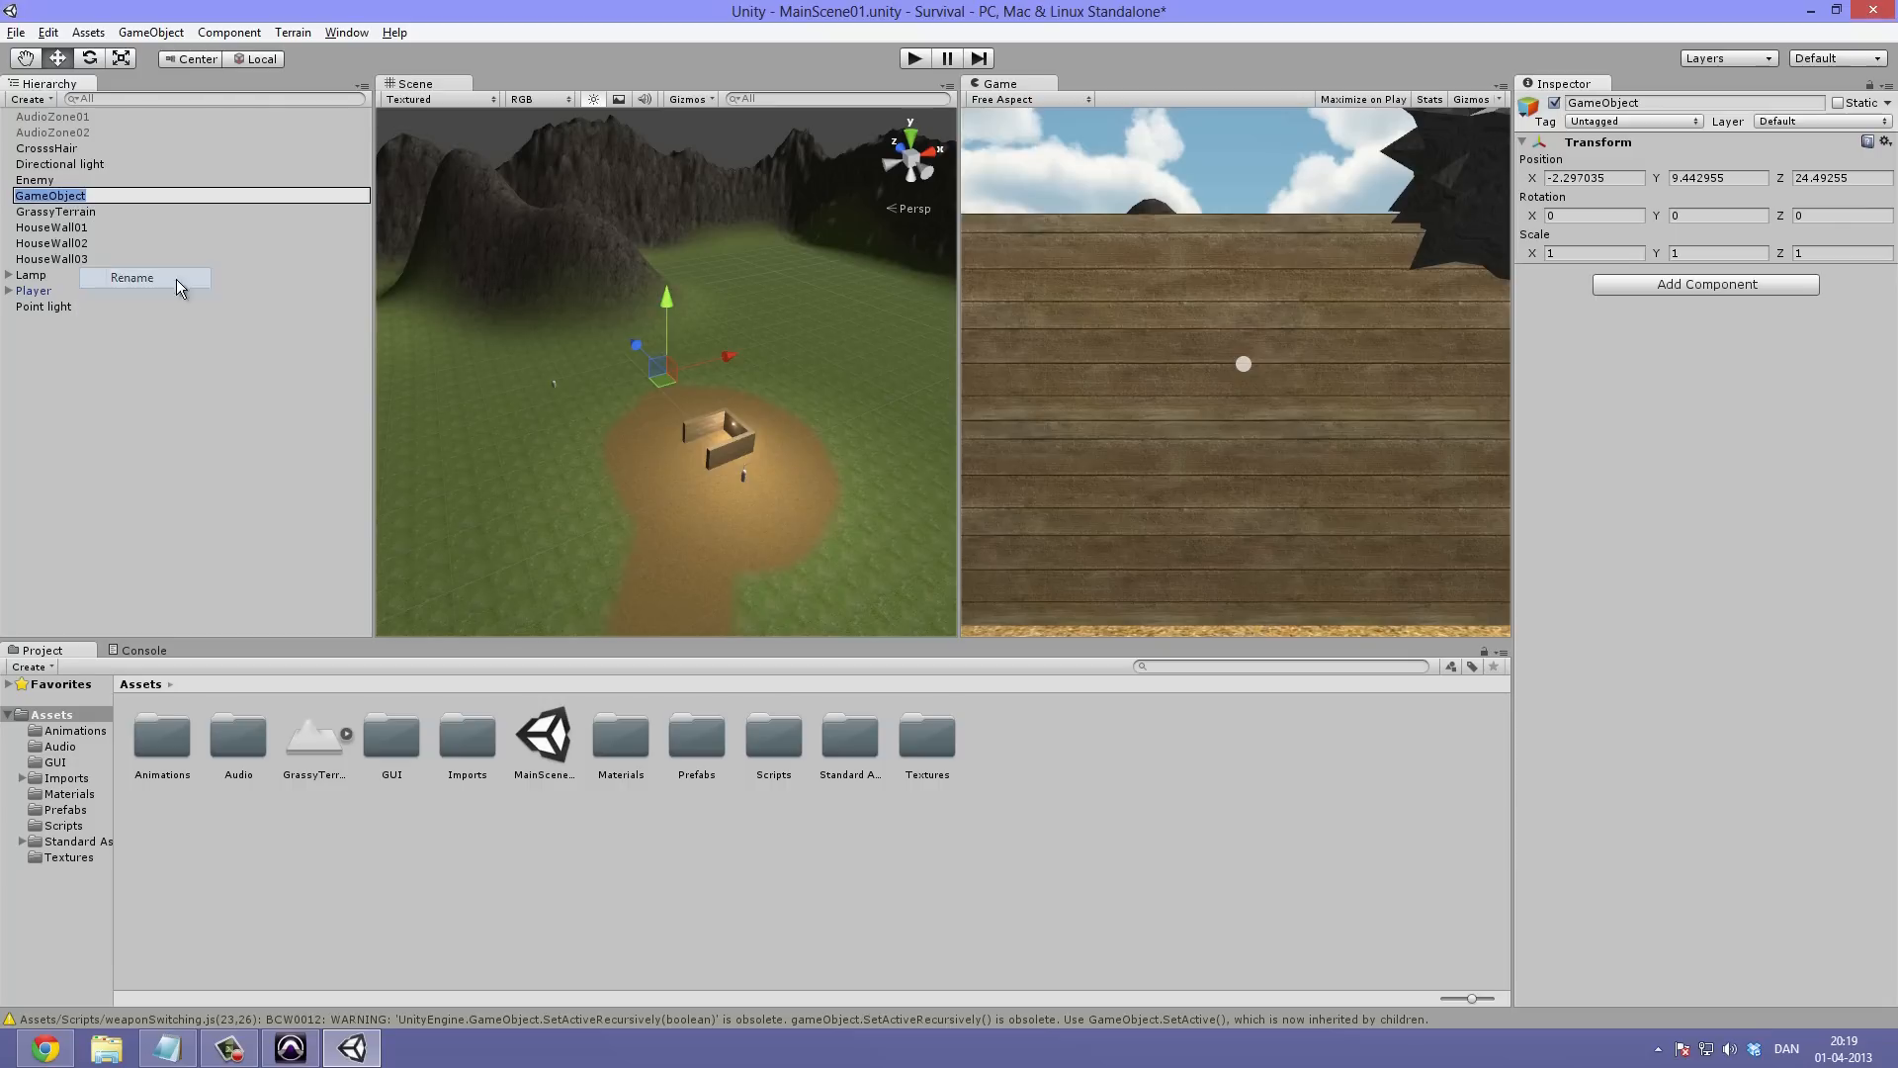
{"action": "key", "text": "BackSpace"}
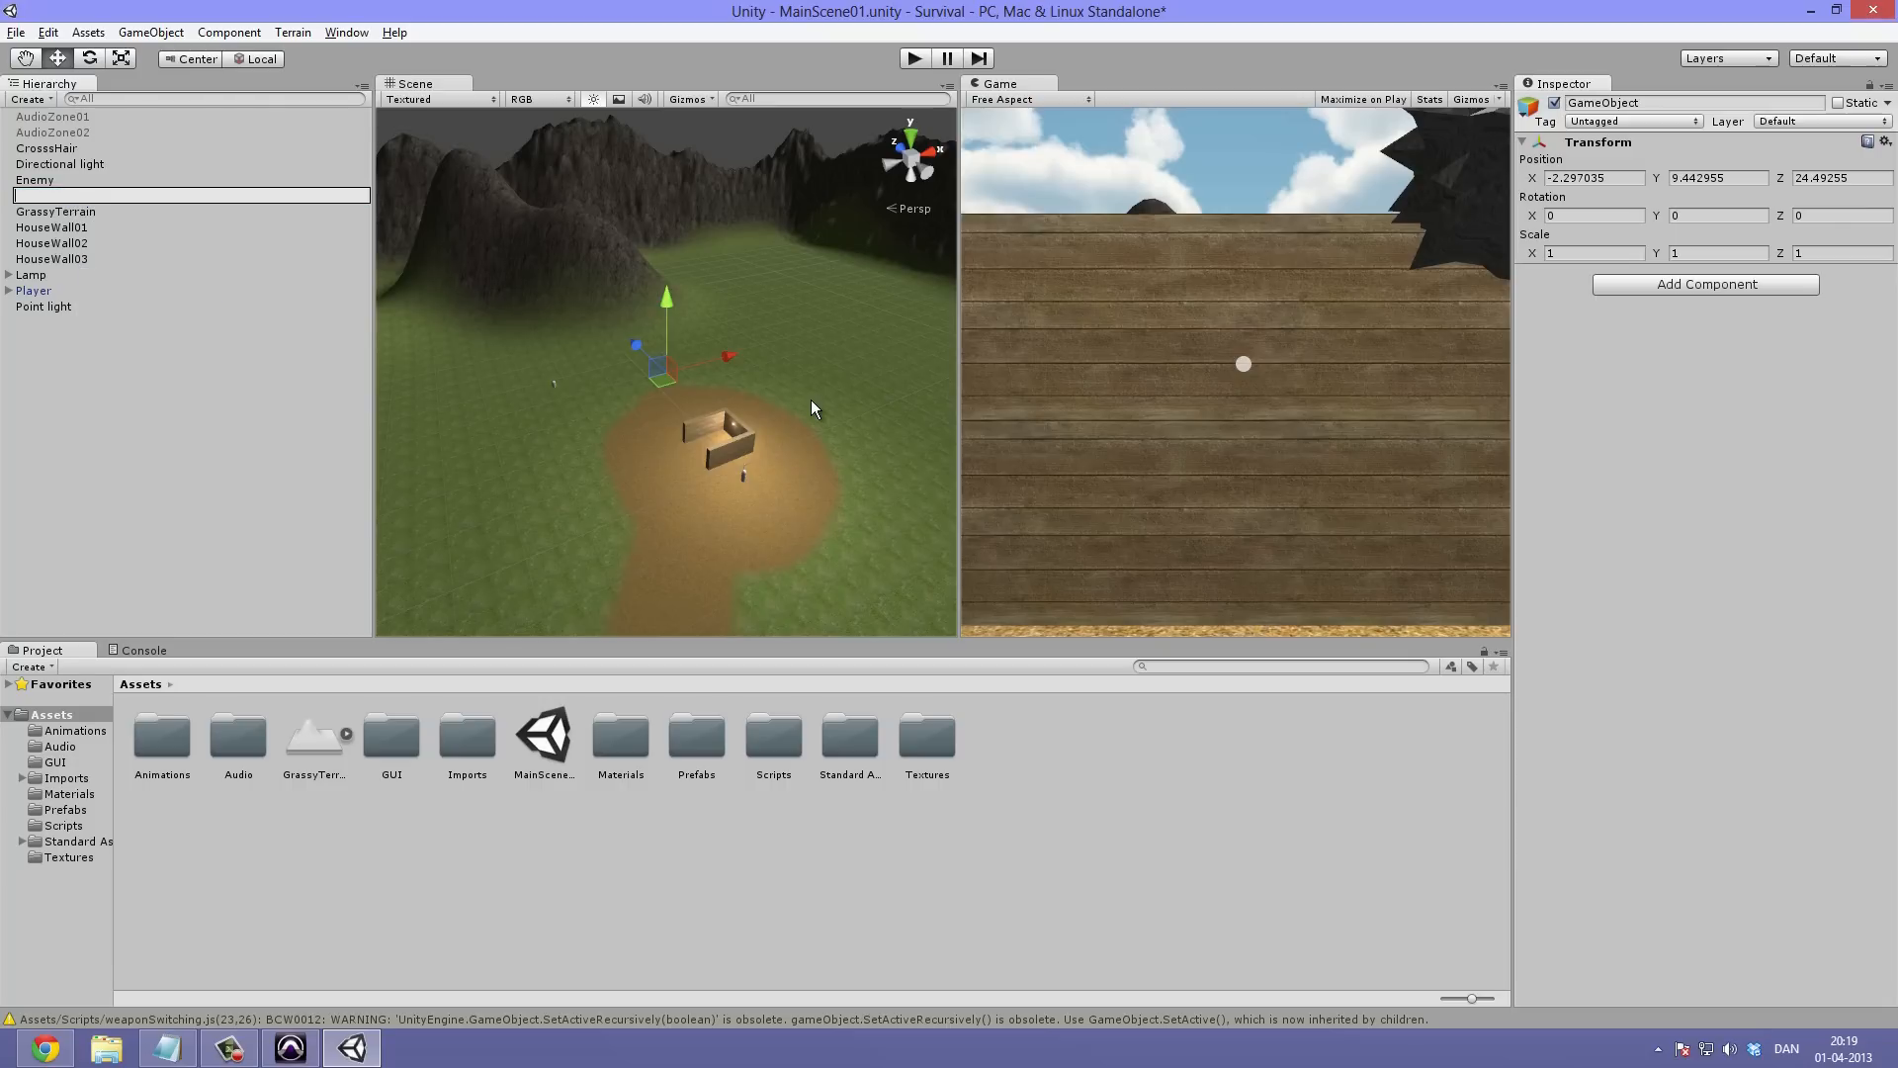
{"action": "type", "text": "AudioZoneOpt01"}
{"action": "key", "text": "Return"}
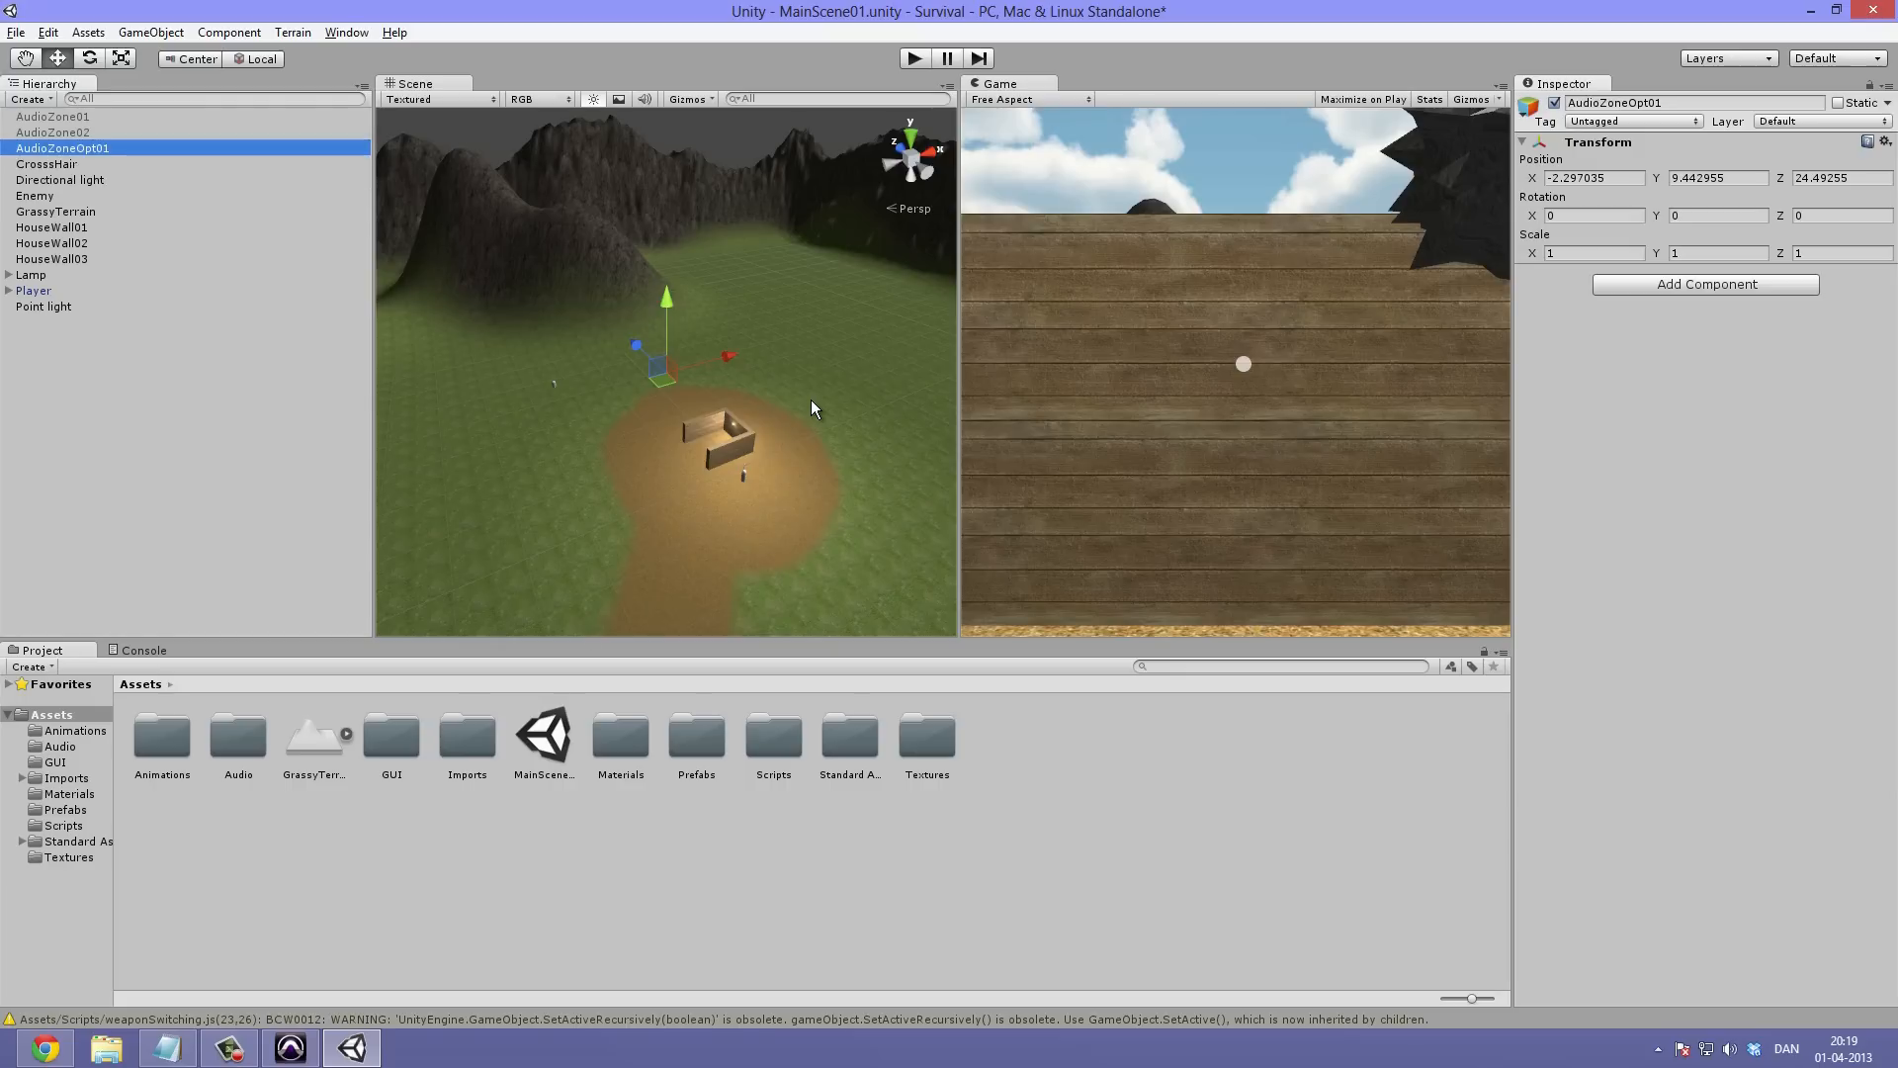
Set the position of AudioZoneOpt01 to 0, 0, 0
{"action": "left_click_drag", "start_coordinate": [796, 403], "coordinate": [1087, 395], "text": "alt"}
{"action": "left_click", "coordinate": [1582, 178]}
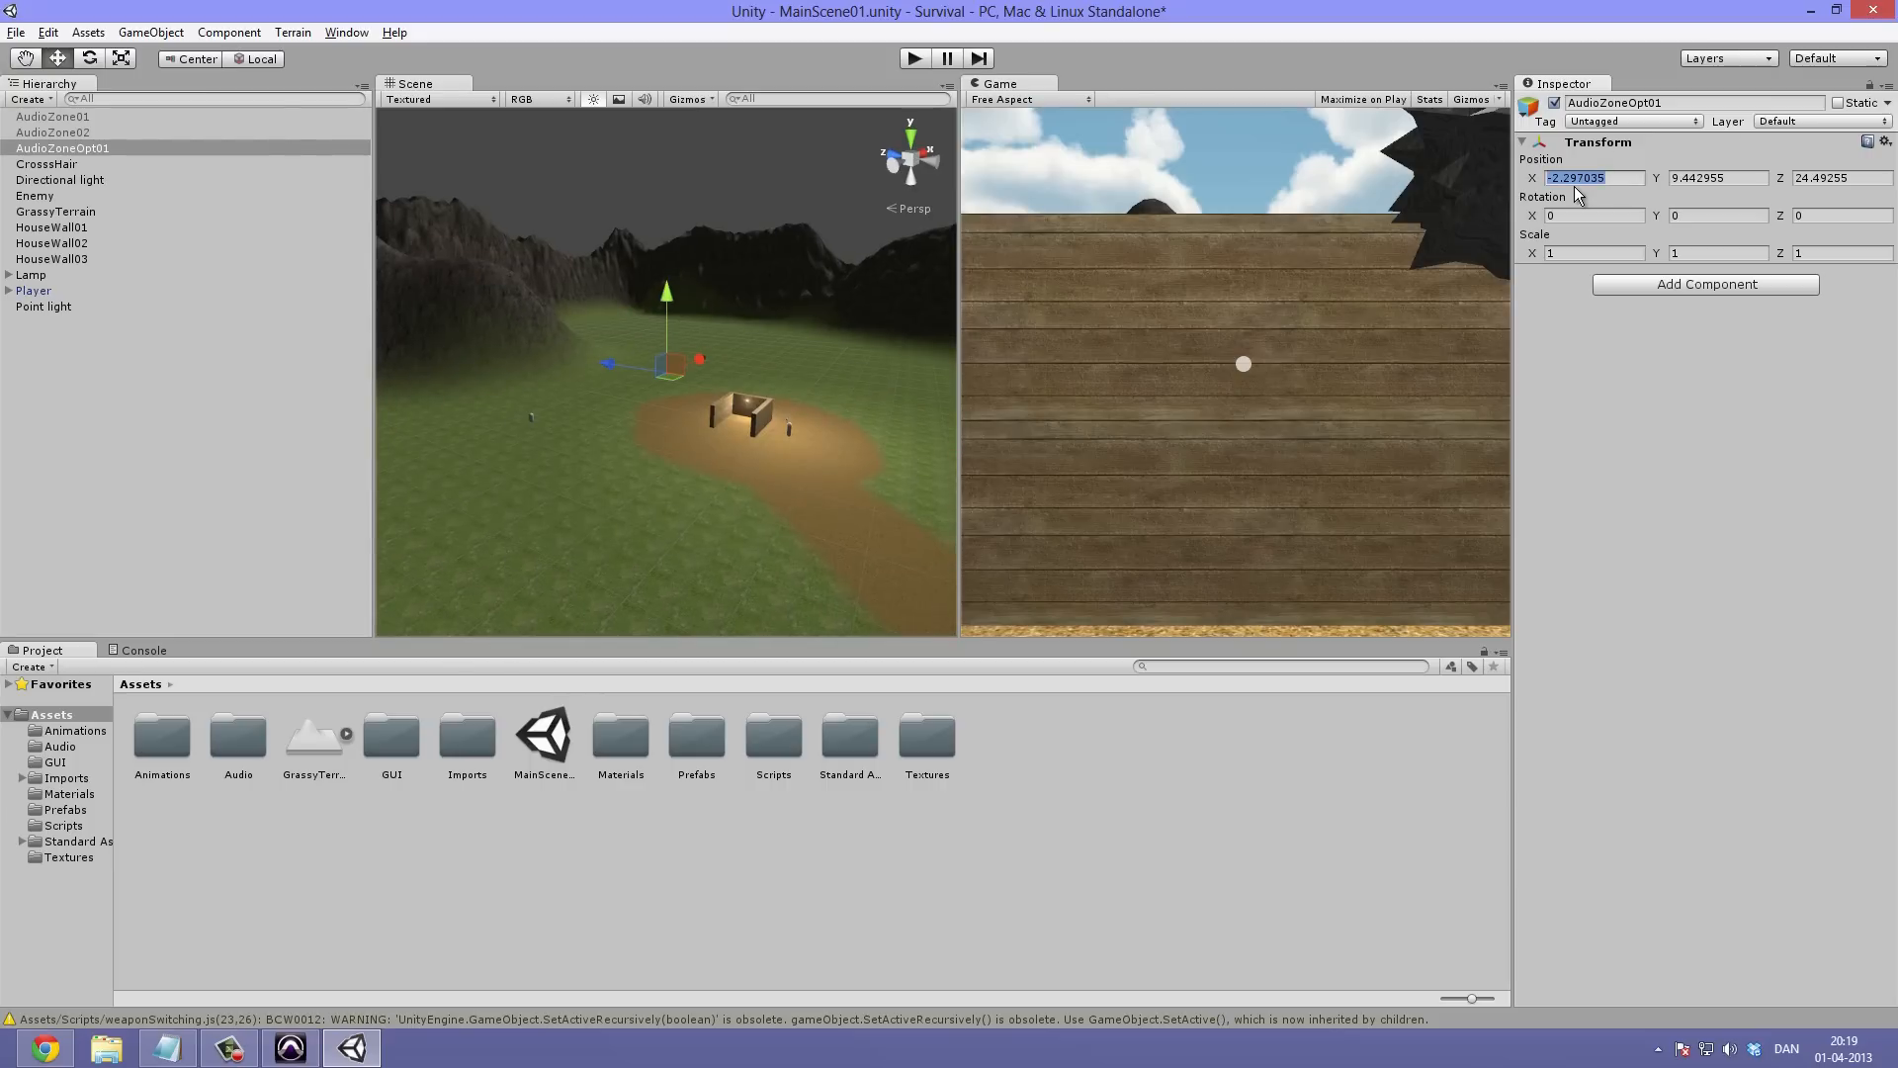
{"action": "type", "text": "0"}
{"action": "key", "text": "Tab"}
{"action": "type", "text": "0"}
{"action": "key", "text": "Tab"}
{"action": "type", "text": "0"}
{"action": "key", "text": "Return"}
Move AudioZoneOpt01 inside the wooden house walls, to about Y 2.96 and Z 5.78
{"action": "left_click_drag", "start_coordinate": [975, 473], "coordinate": [763, 508], "text": "alt"}
{"action": "left_click_drag", "start_coordinate": [708, 390], "coordinate": [681, 382]}
{"action": "scroll", "coordinate": [684, 385], "scroll_direction": "up", "scroll_amount": 8}
{"action": "left_click_drag", "start_coordinate": [846, 485], "coordinate": [710, 406], "text": "alt"}
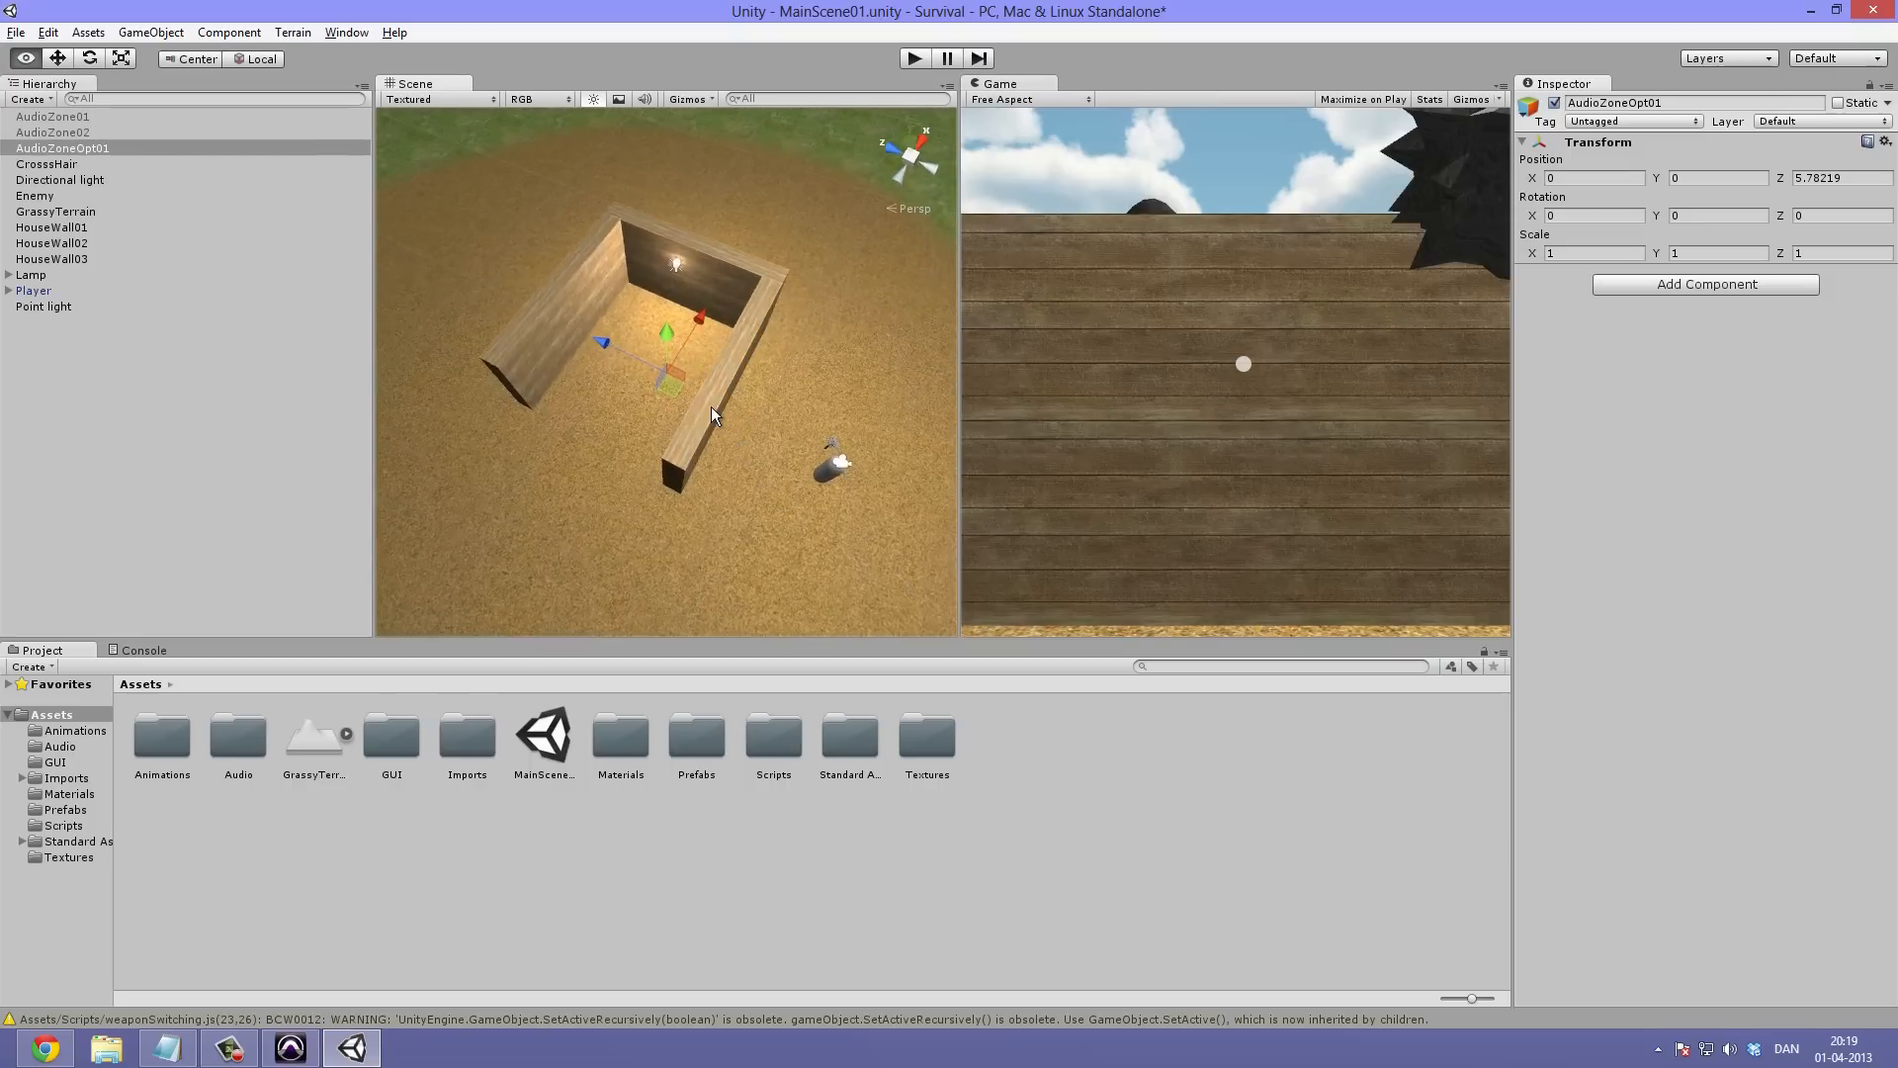
{"action": "scroll", "coordinate": [704, 375], "scroll_direction": "down", "scroll_amount": 3}
{"action": "scroll", "coordinate": [698, 341], "scroll_direction": "down", "scroll_amount": 2}
{"action": "left_click_drag", "start_coordinate": [698, 341], "coordinate": [427, 326], "text": "alt"}
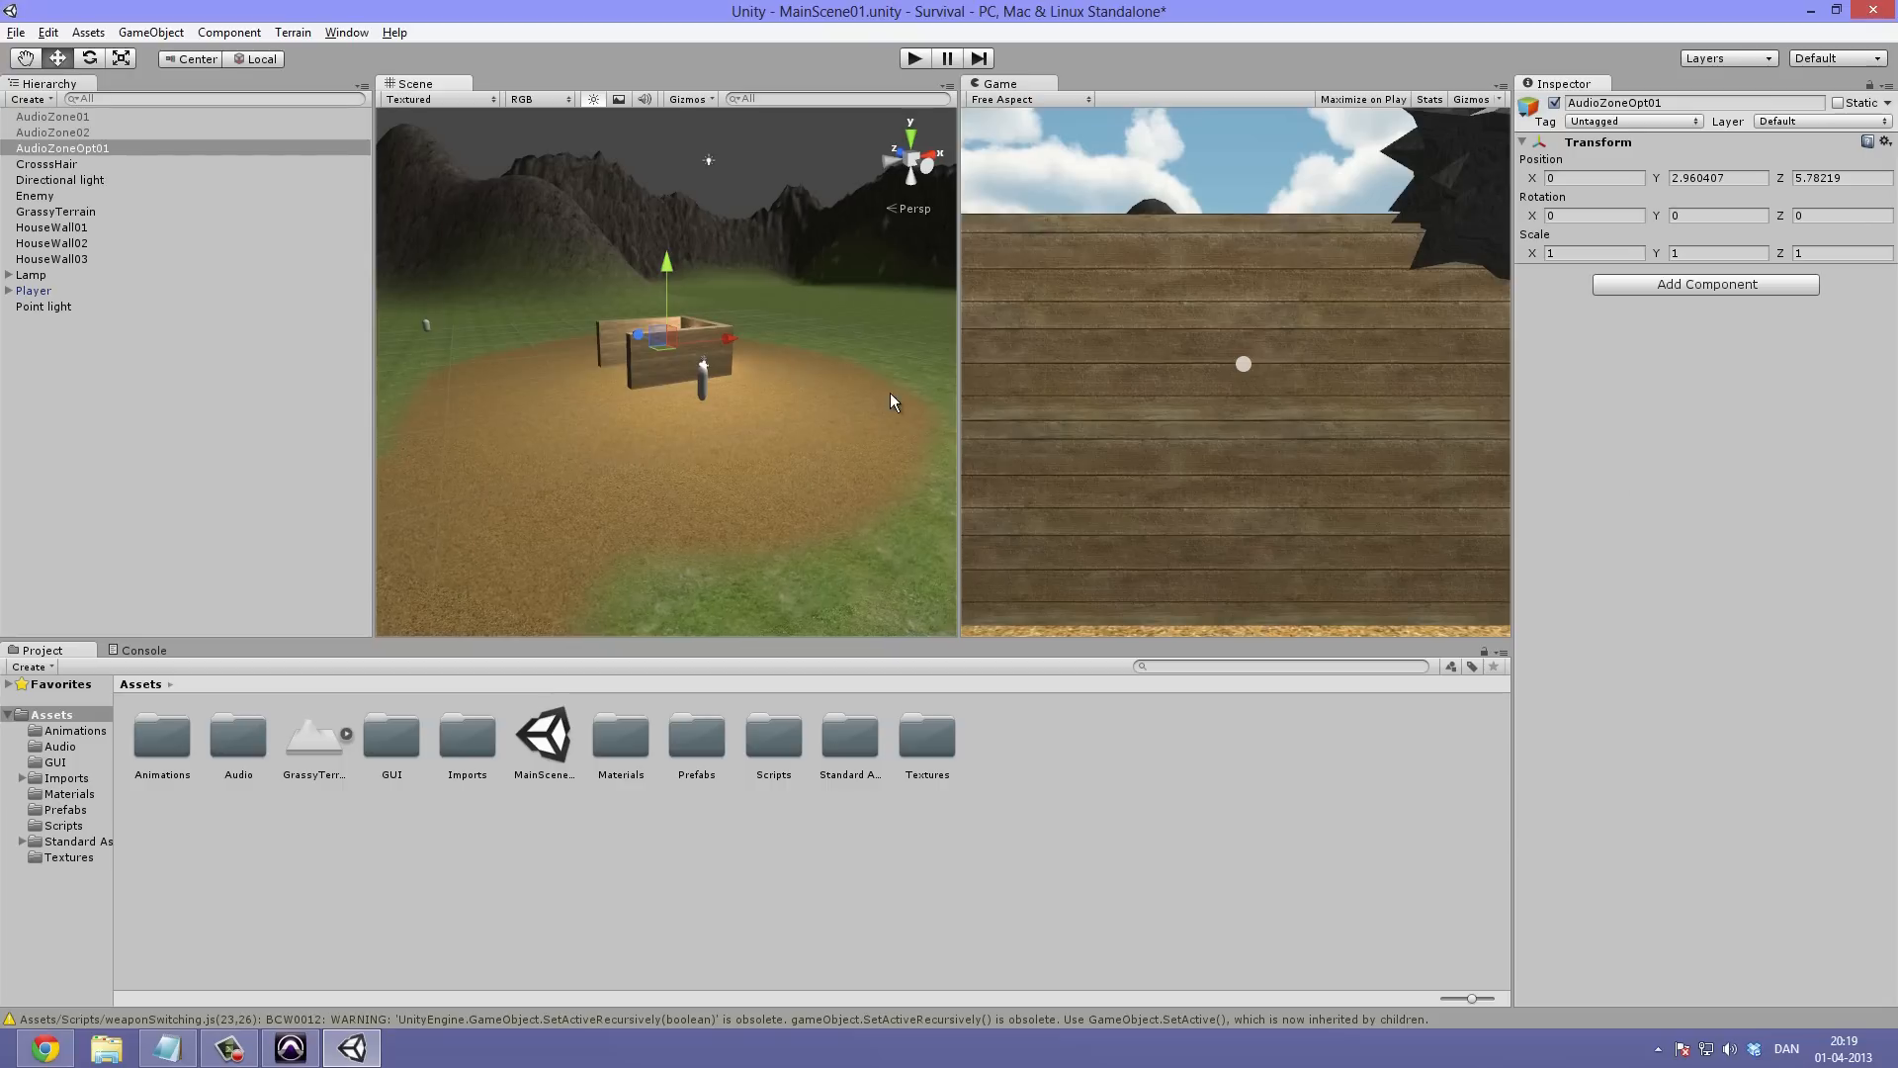
Add an Audio Source component to AudioZoneOpt01
{"action": "left_click", "coordinate": [1679, 288]}
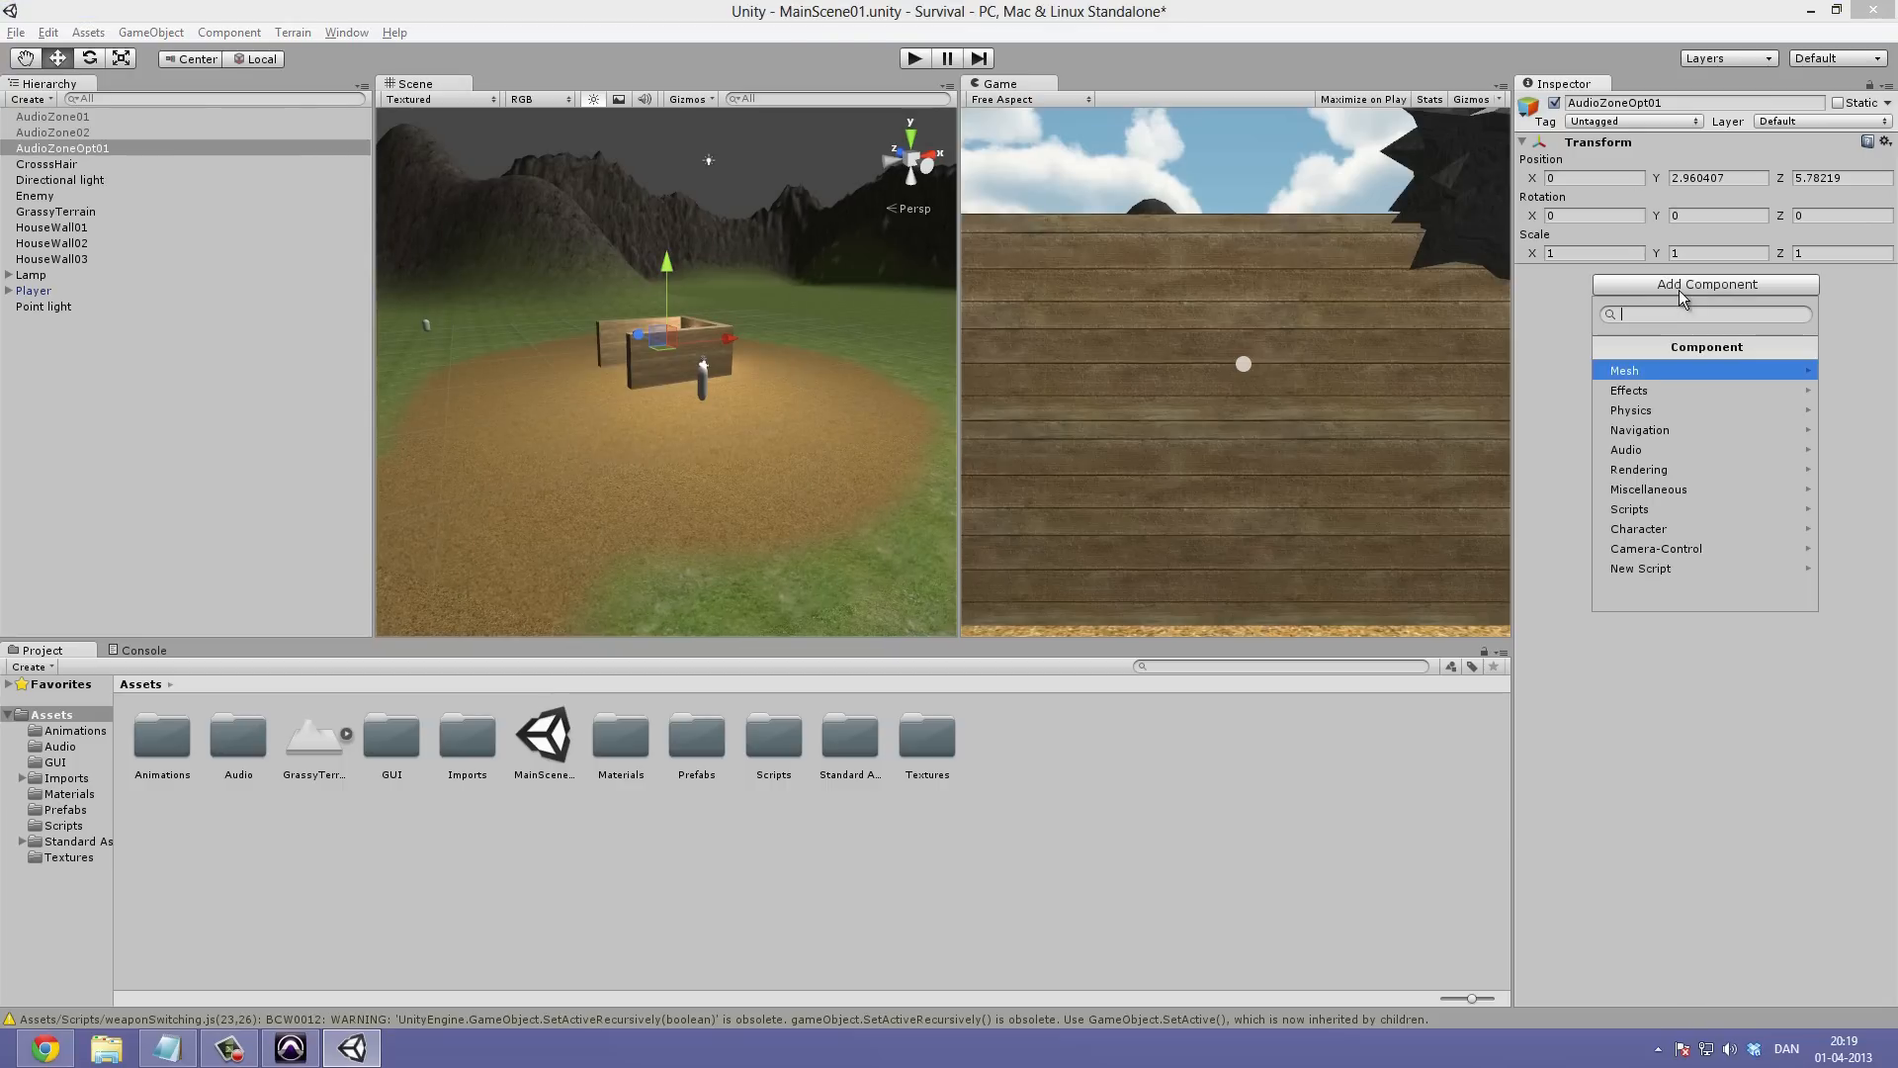
{"action": "left_click", "coordinate": [1673, 449]}
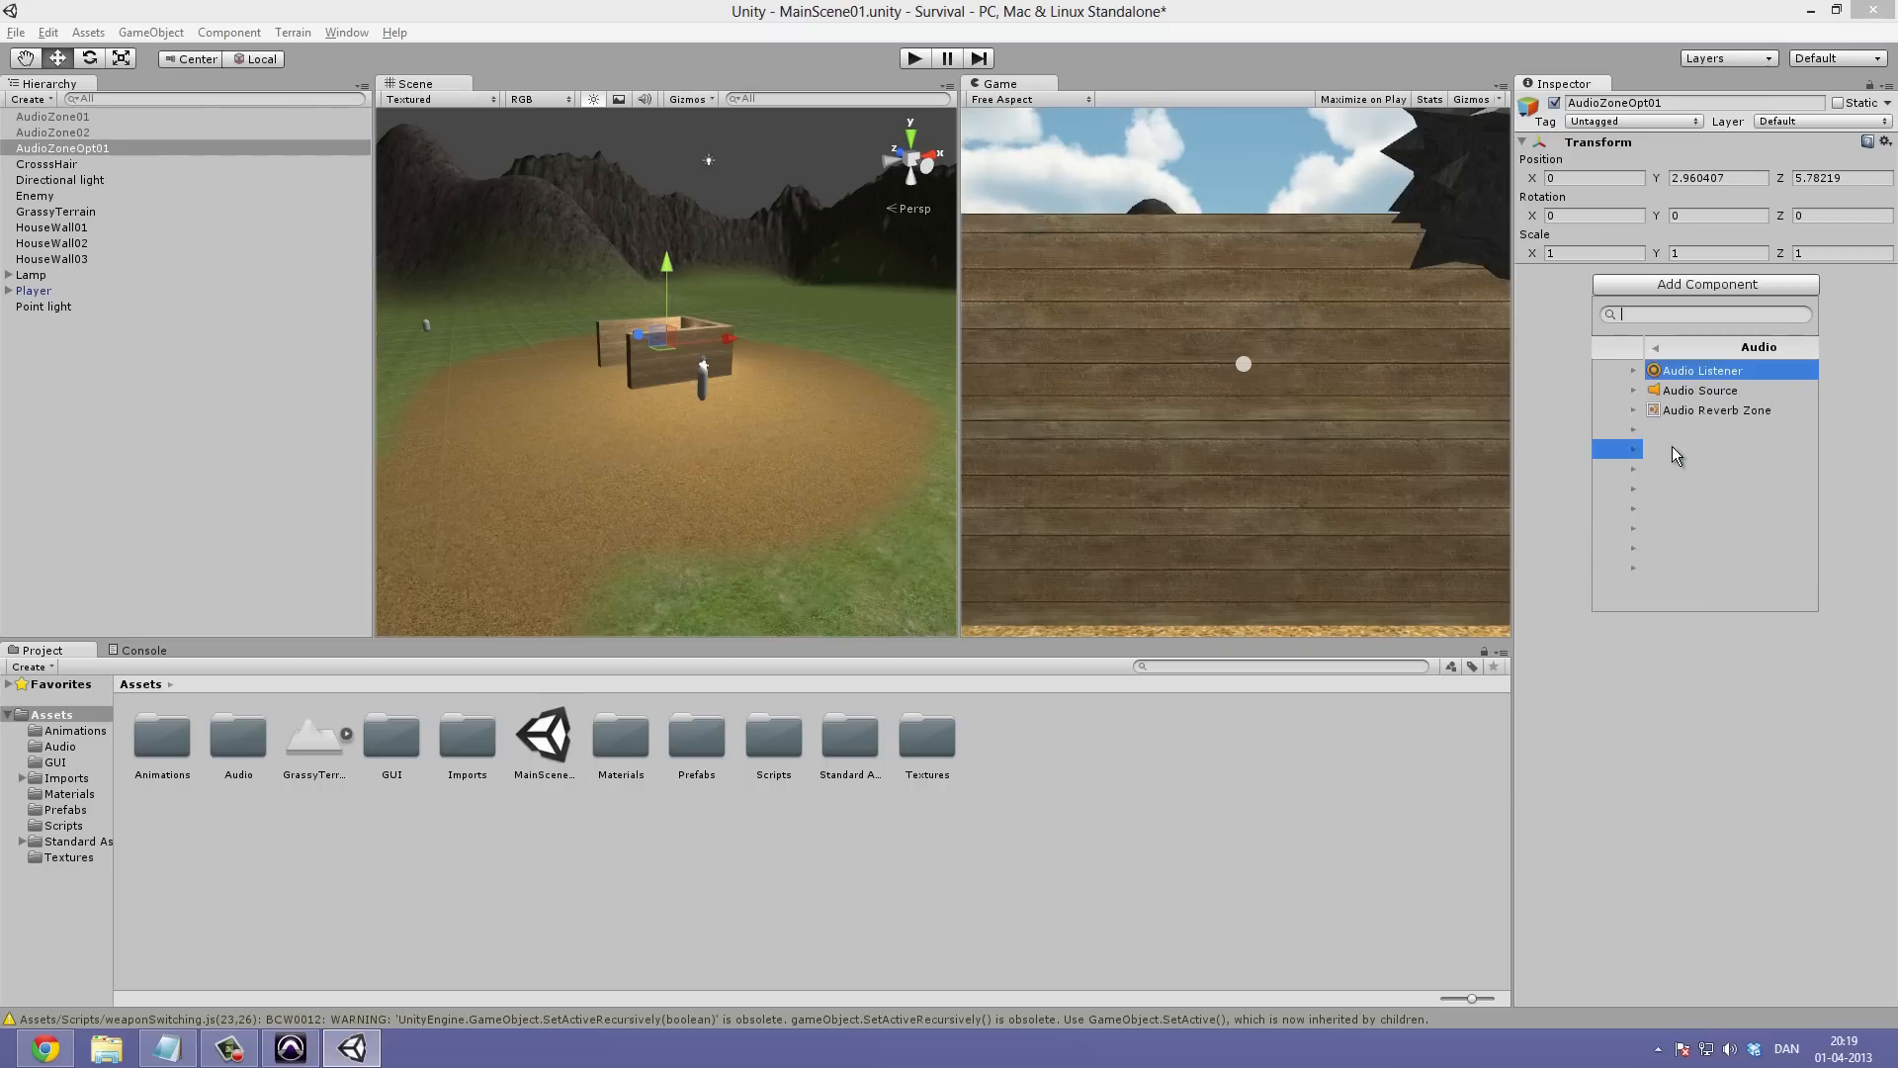
{"action": "left_click", "coordinate": [1685, 388]}
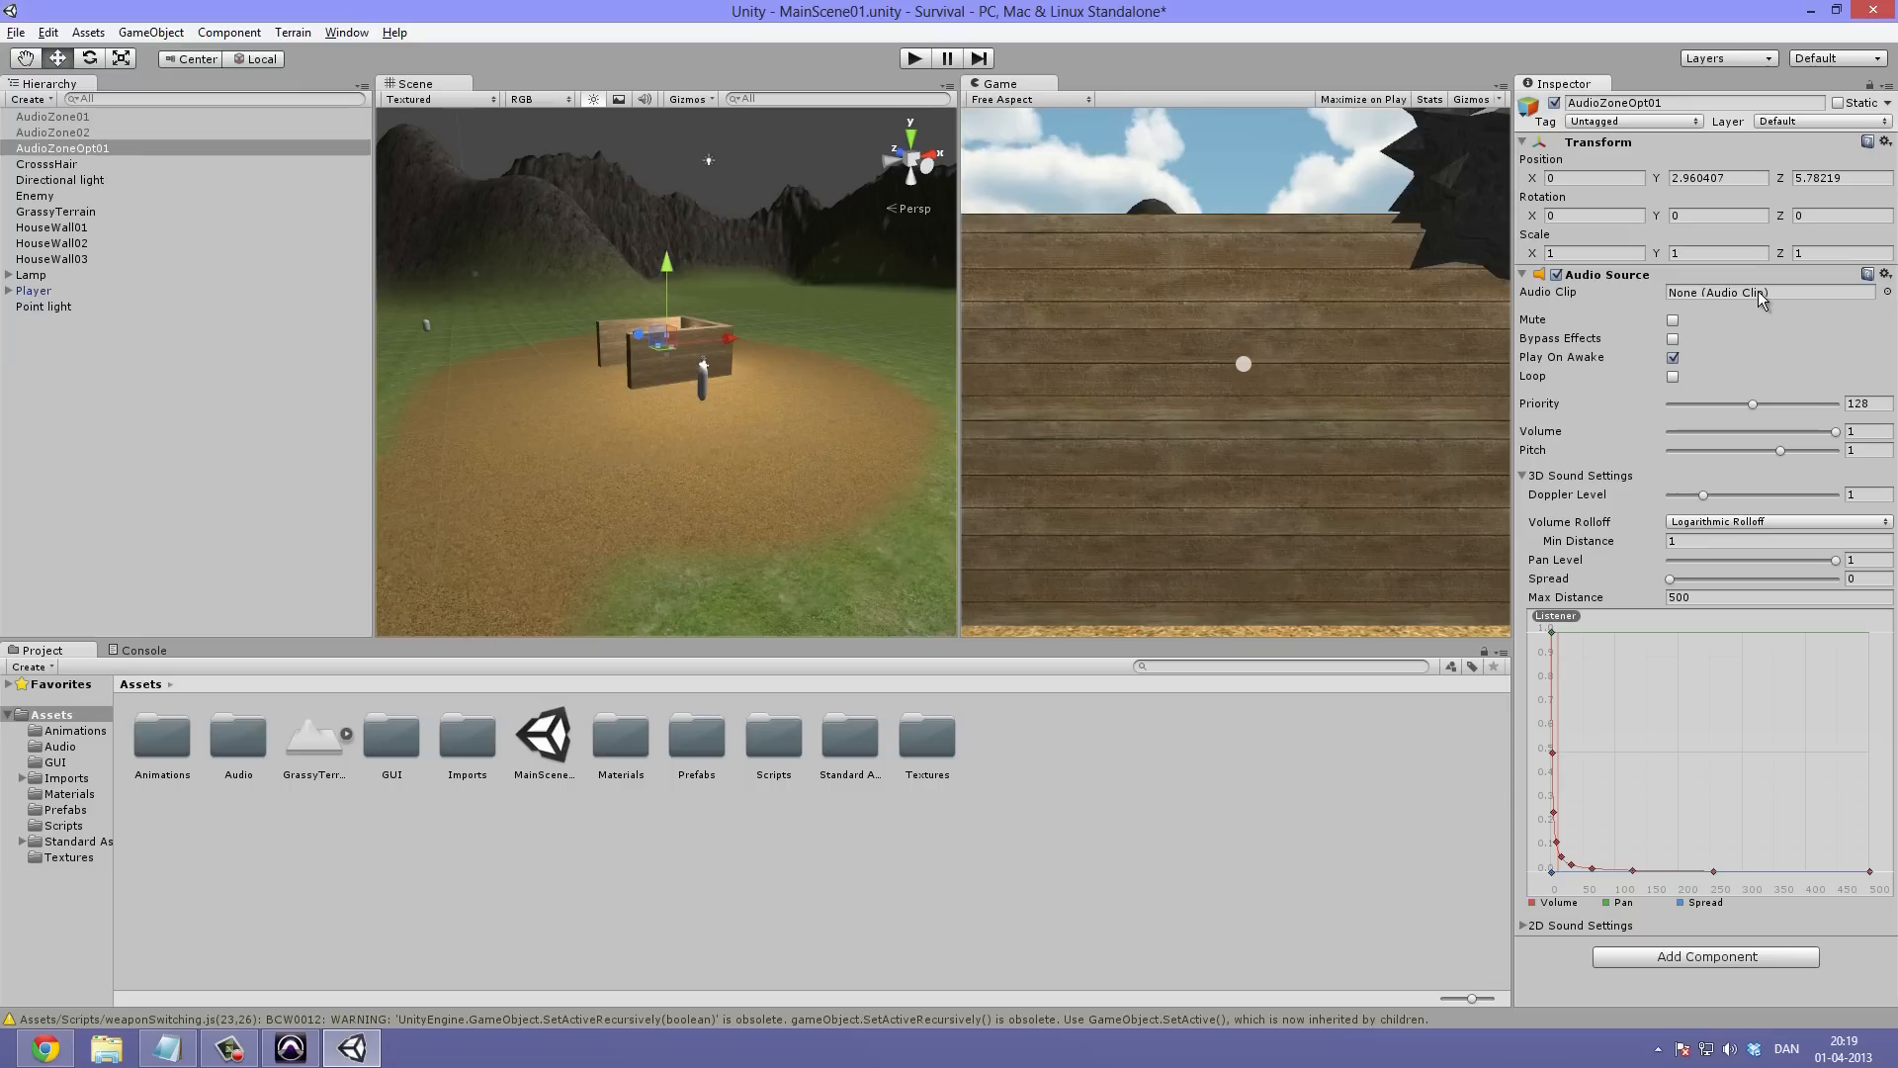
Open the Audio assets folder and view the import settings of the FriendlyMusic clip, including its 3D Sound option
{"action": "double_click", "coordinate": [245, 736]}
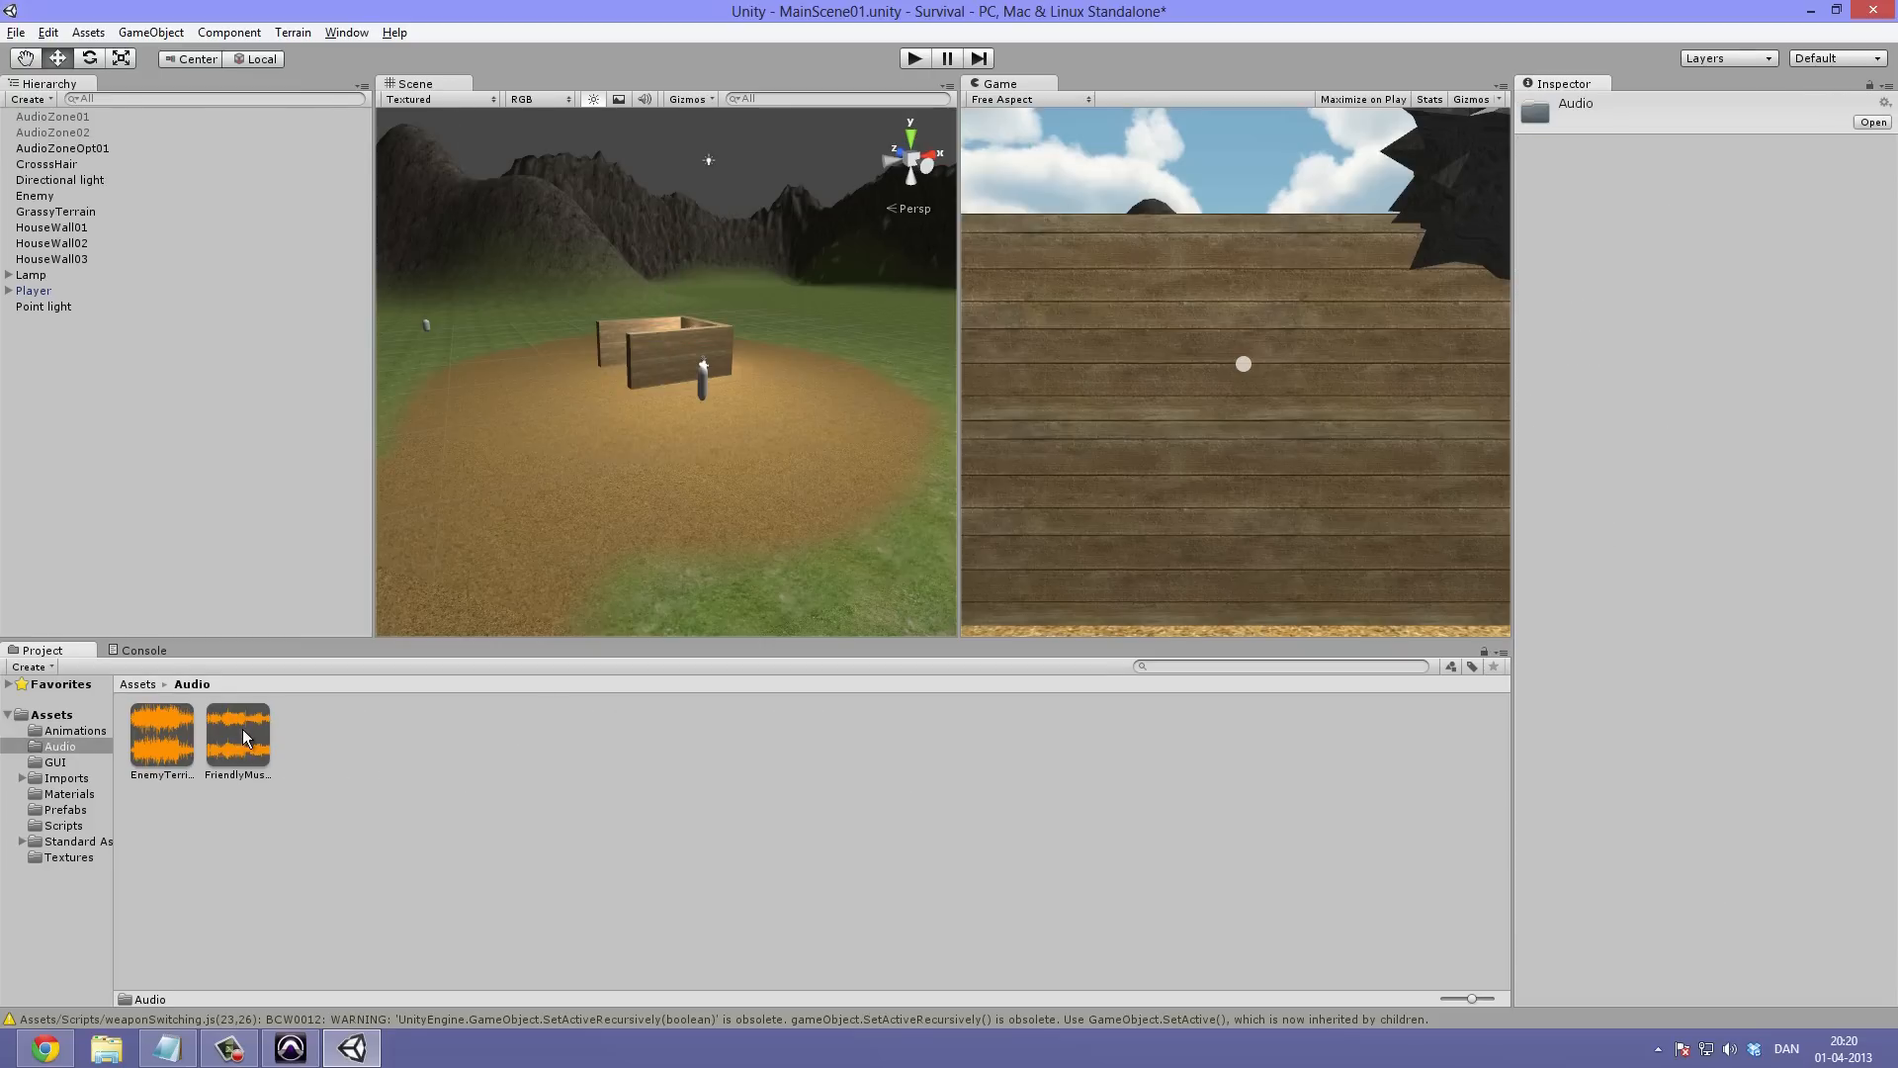
{"action": "left_click", "coordinate": [248, 745]}
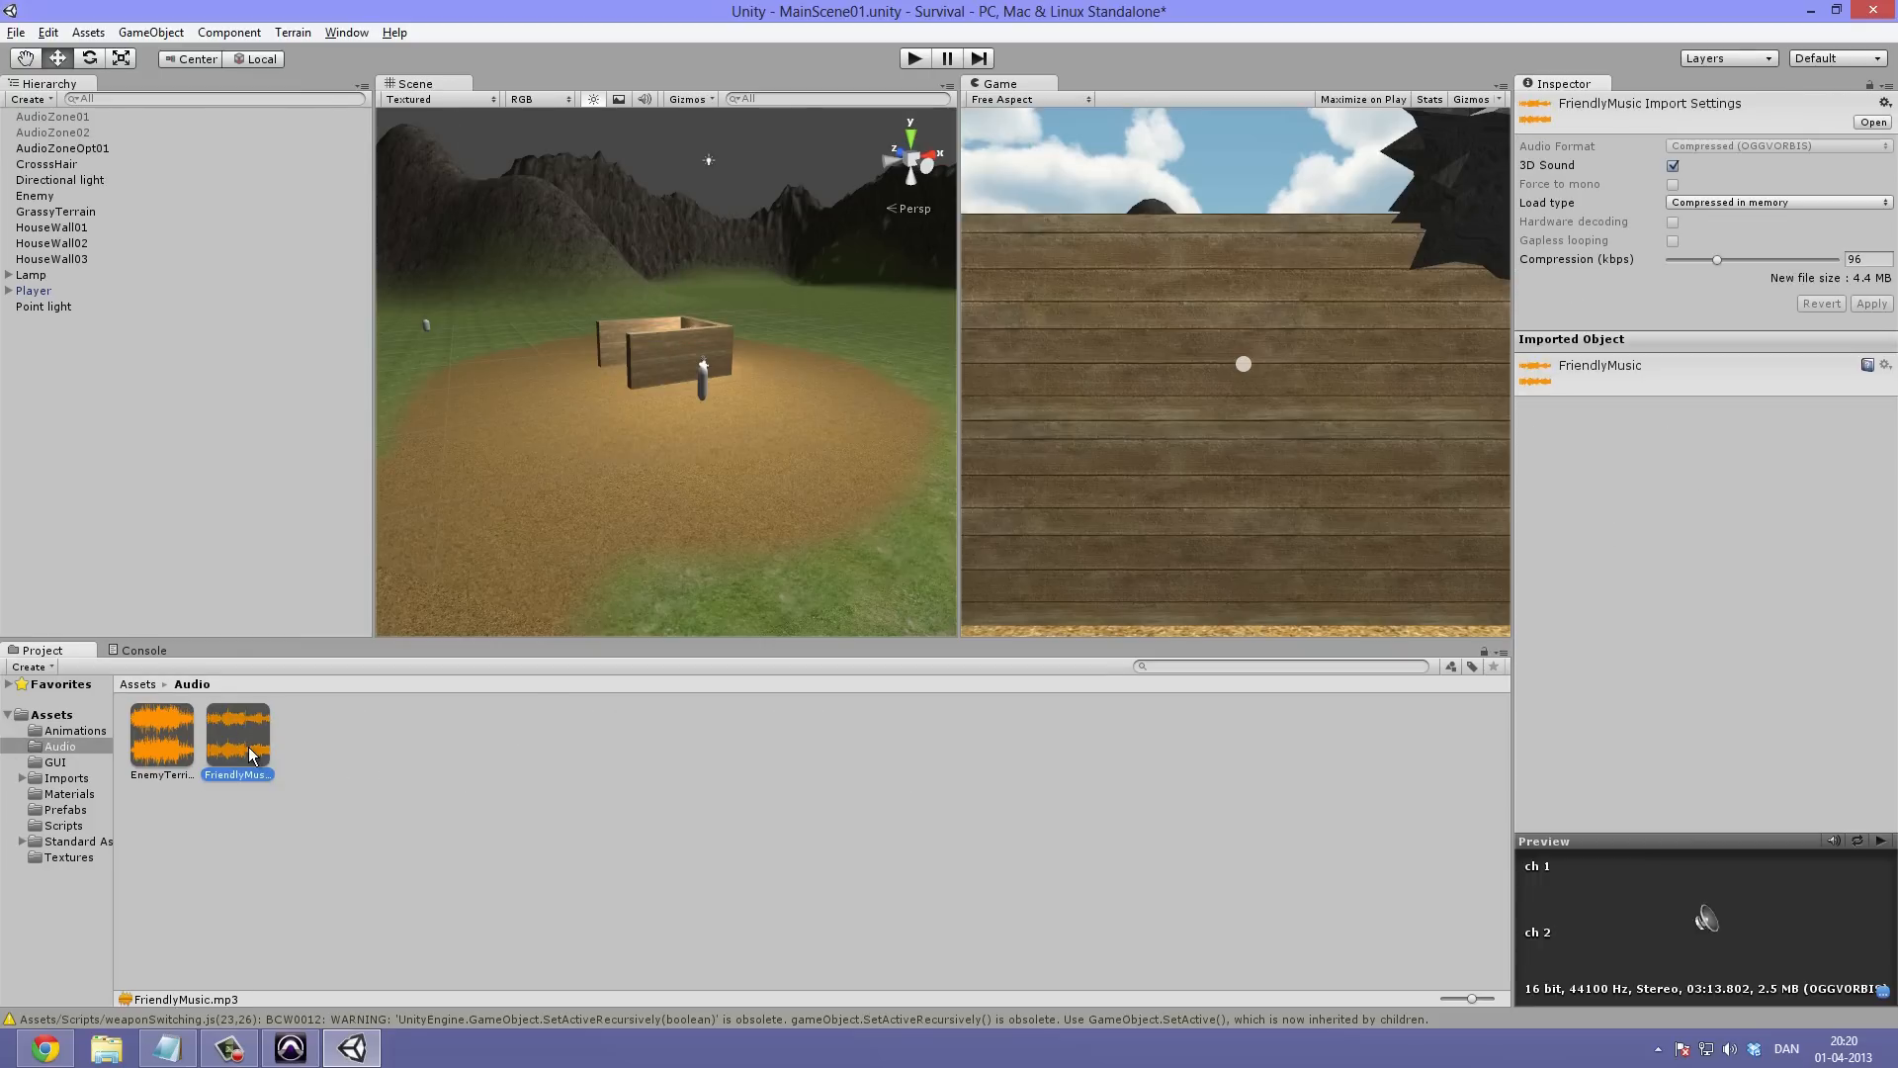
{"action": "left_click", "coordinate": [158, 731], "text": "ctrl"}
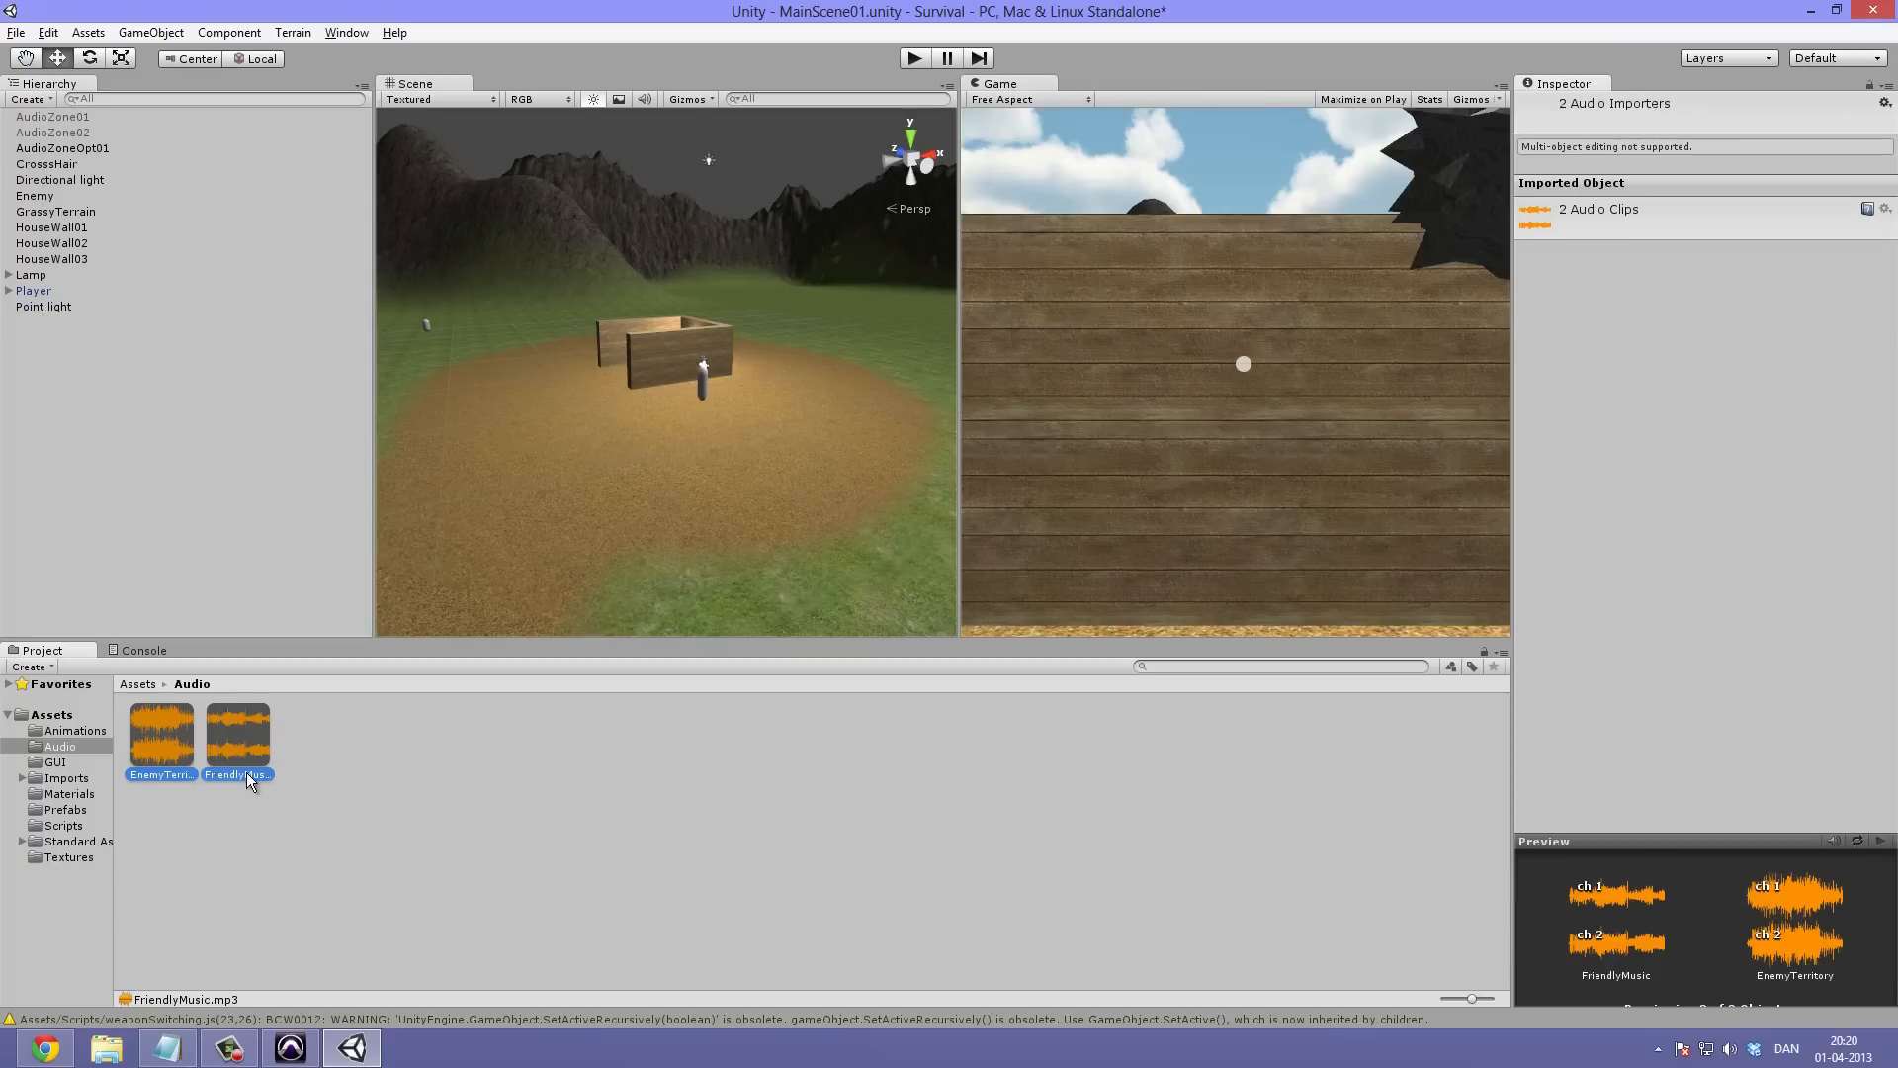
{"action": "left_click", "coordinate": [297, 799]}
{"action": "left_click", "coordinate": [245, 733]}
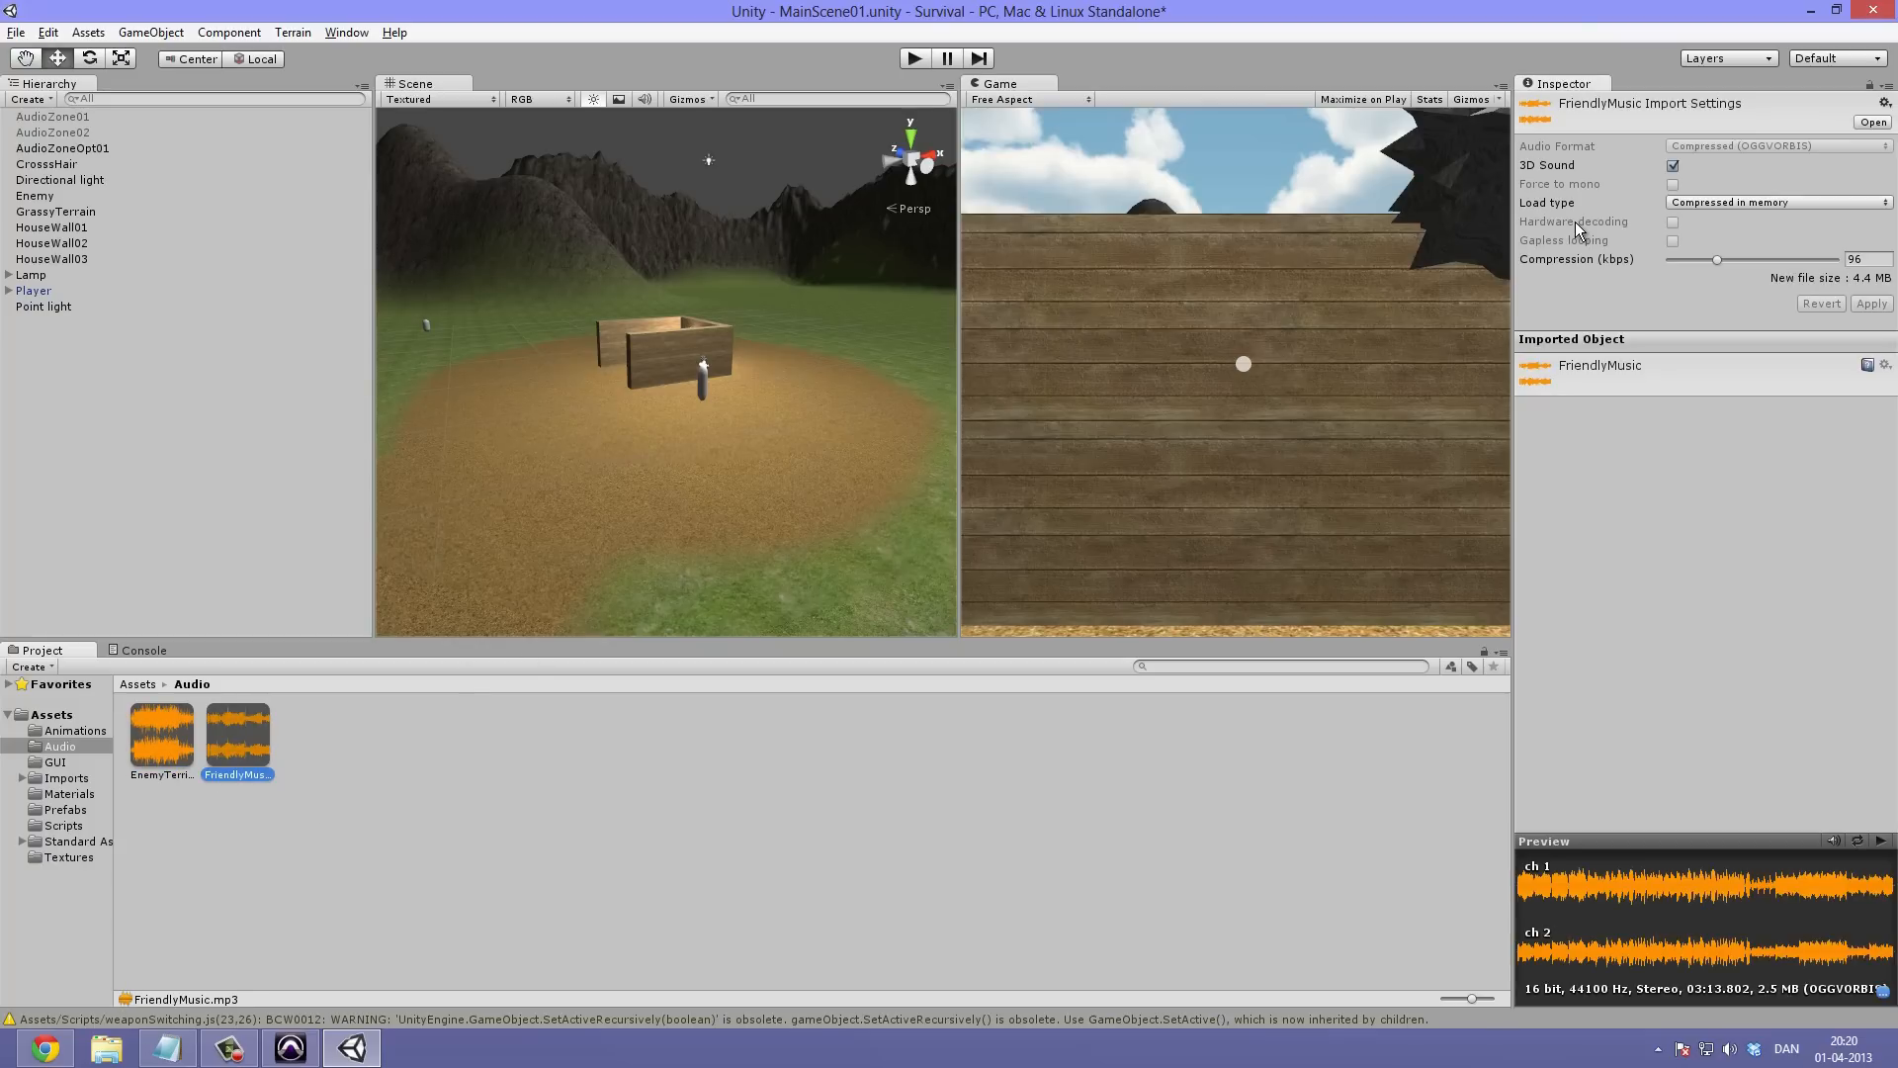
{"action": "left_click", "coordinate": [1672, 165]}
{"action": "middle_click_drag", "start_coordinate": [870, 394], "coordinate": [827, 459]}
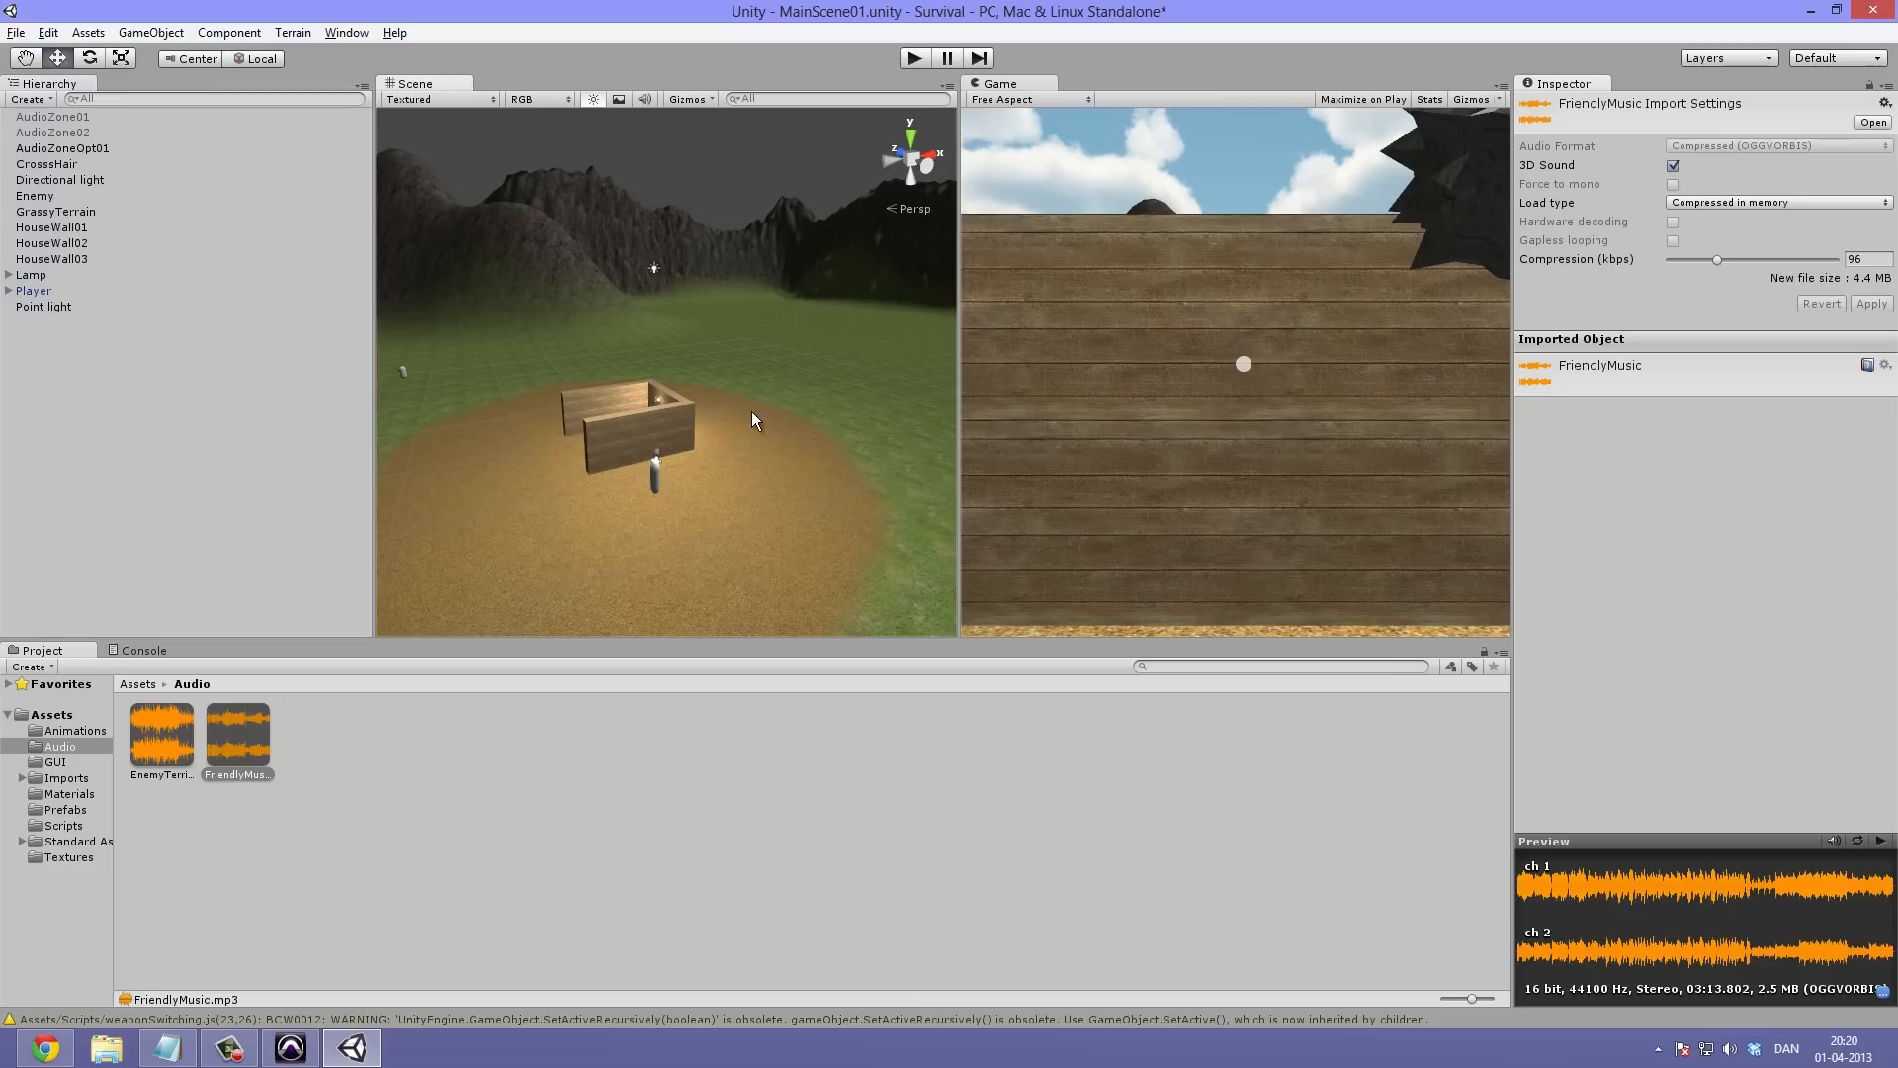
{"action": "left_click_drag", "start_coordinate": [752, 412], "coordinate": [864, 496], "text": "alt"}
{"action": "middle_click_drag", "start_coordinate": [692, 435], "coordinate": [715, 333]}
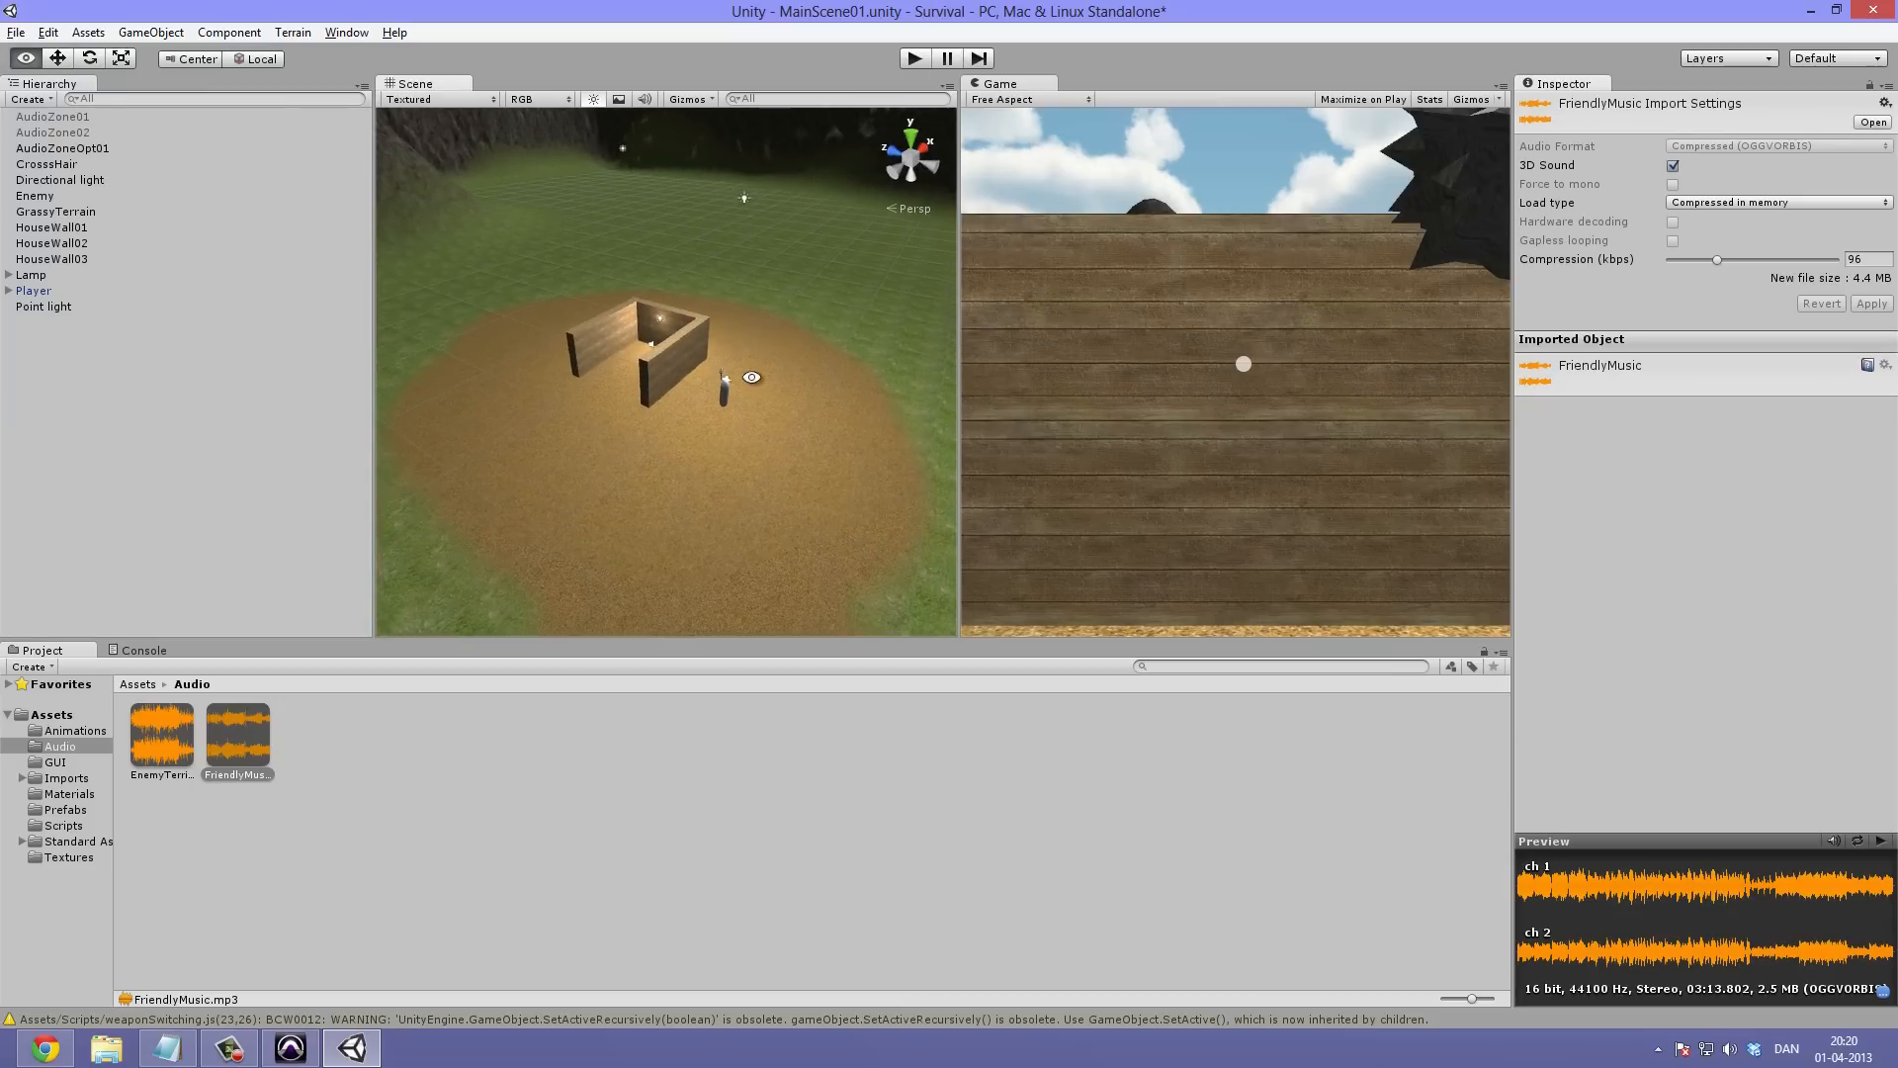
{"action": "left_click_drag", "start_coordinate": [748, 380], "coordinate": [858, 384], "text": "alt"}
{"action": "middle_click_drag", "start_coordinate": [729, 384], "coordinate": [734, 407]}
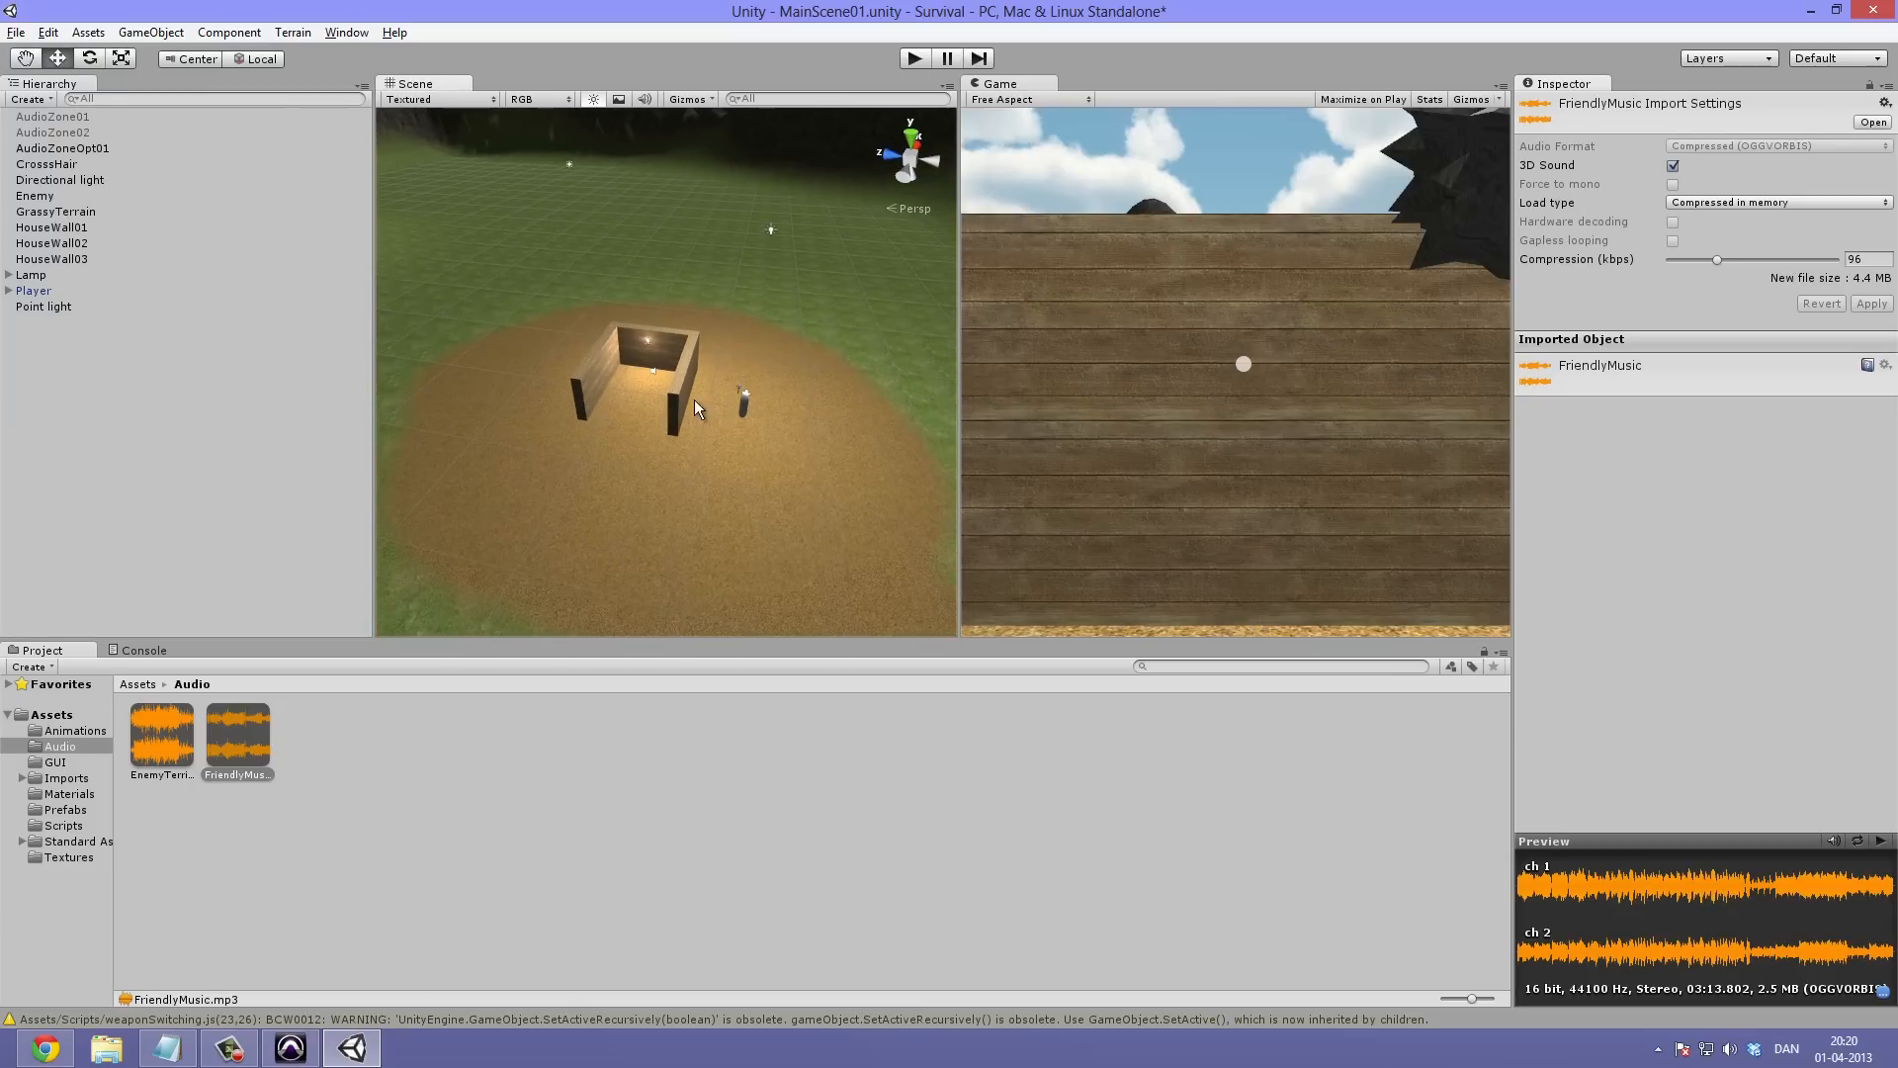
{"action": "left_click_drag", "start_coordinate": [774, 358], "coordinate": [873, 375], "text": "alt"}
{"action": "middle_click_drag", "start_coordinate": [672, 417], "coordinate": [696, 350]}
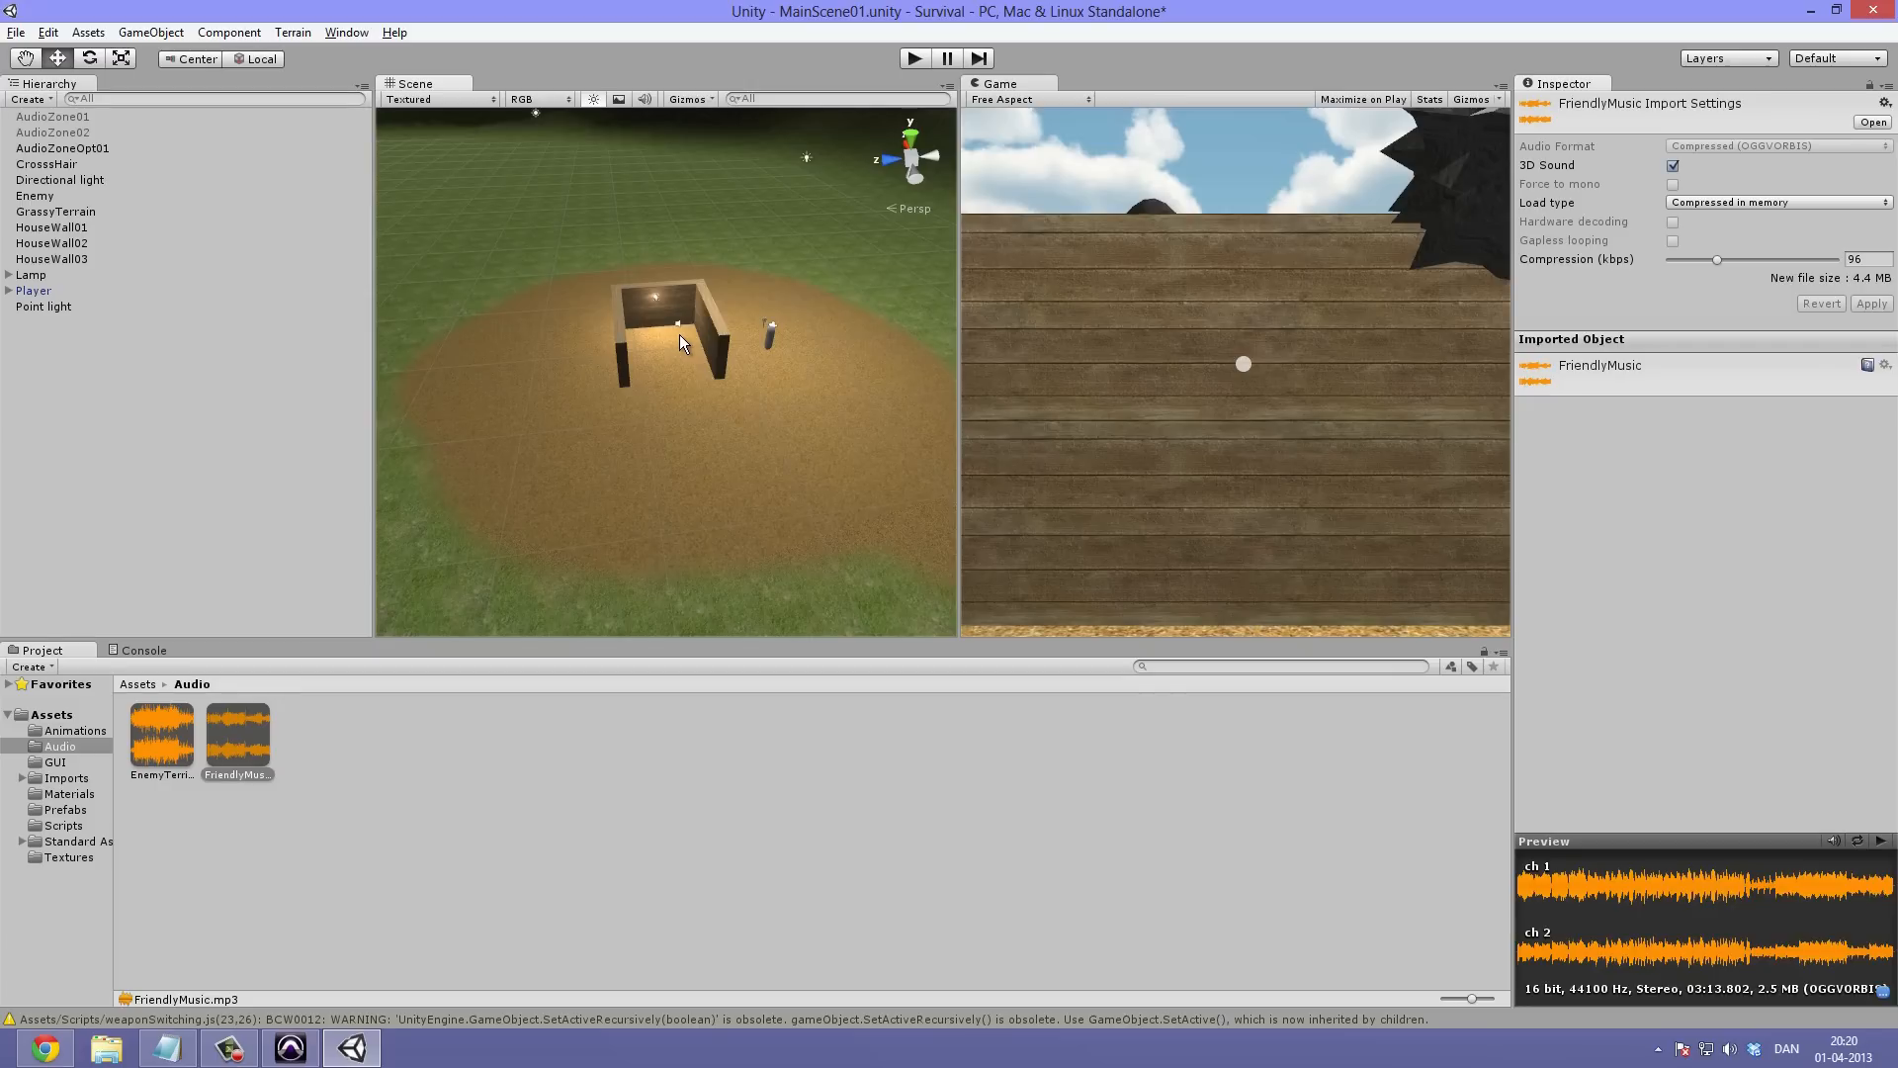
{"action": "scroll", "coordinate": [680, 341], "scroll_direction": "down", "scroll_amount": 5}
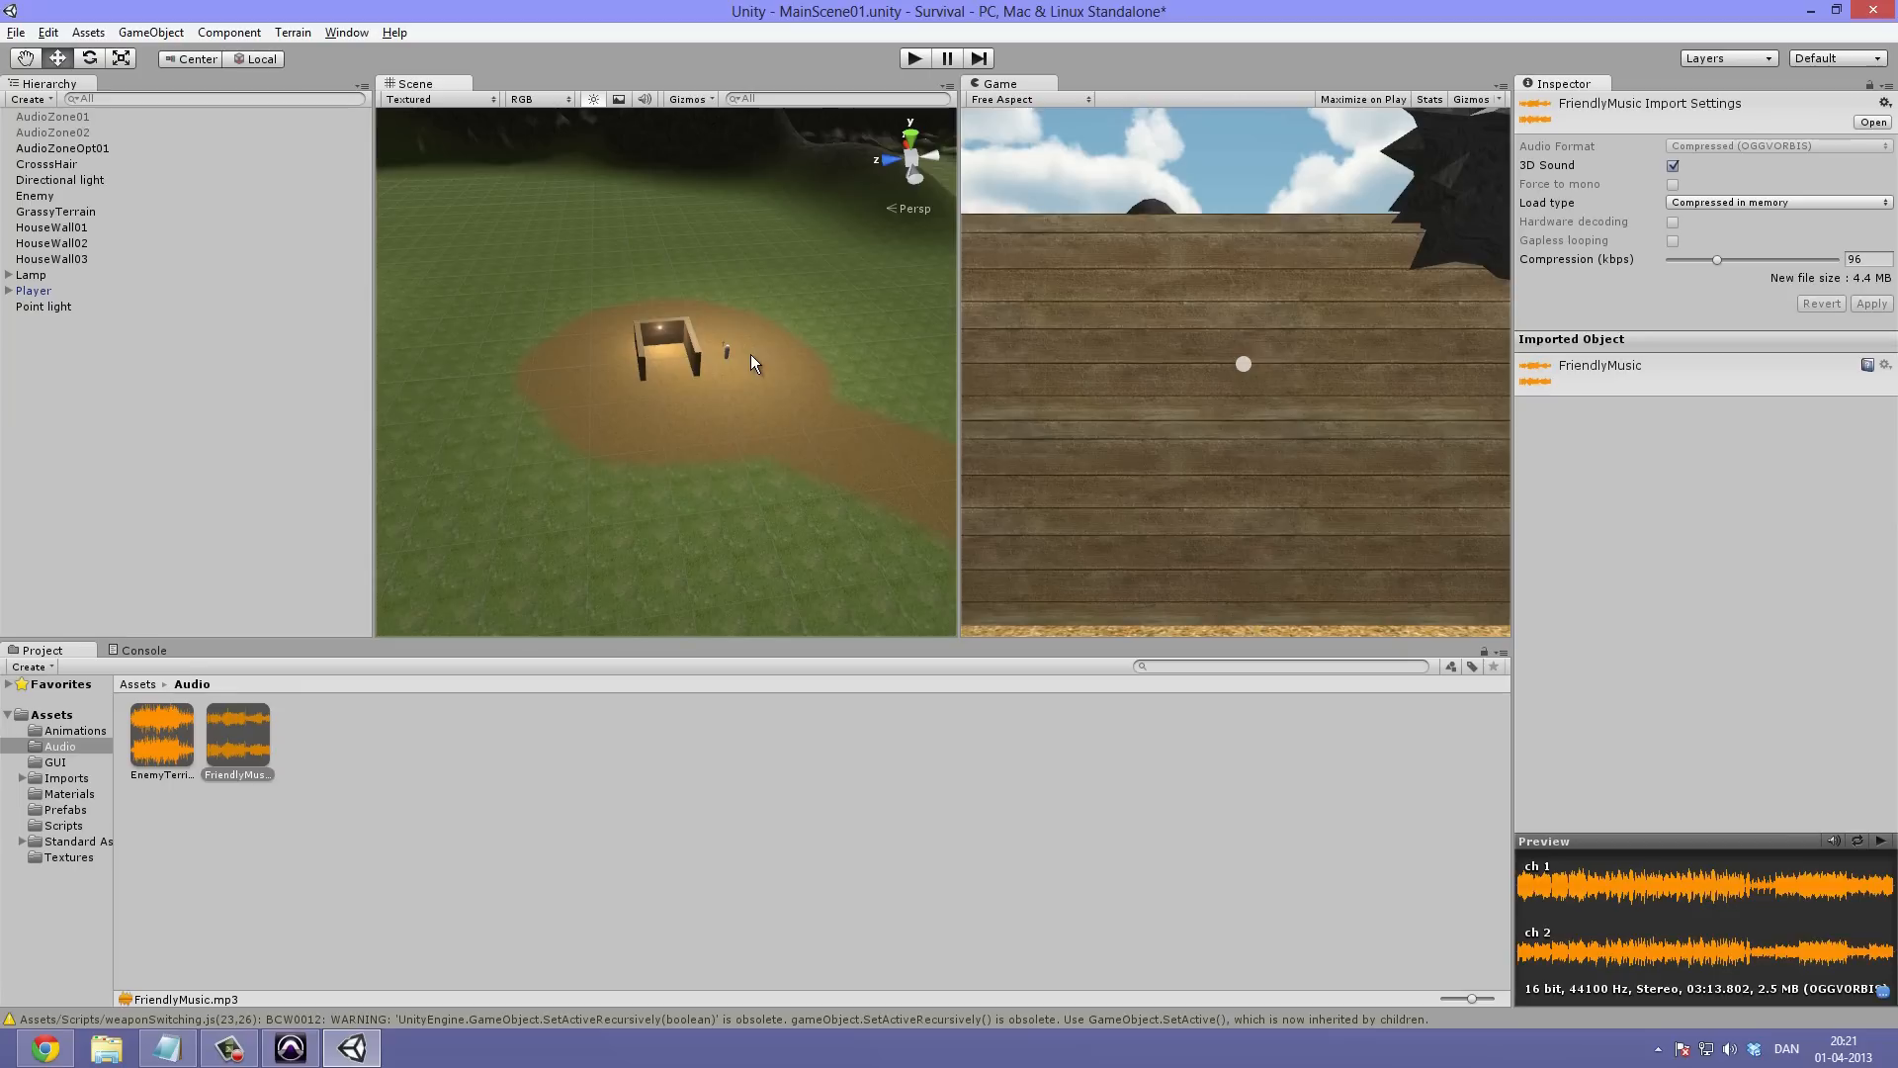
Review the EnemyTerritory and FriendlyMusic audio clips and their import settings
{"action": "left_click", "coordinate": [158, 768]}
{"action": "left_click", "coordinate": [237, 741]}
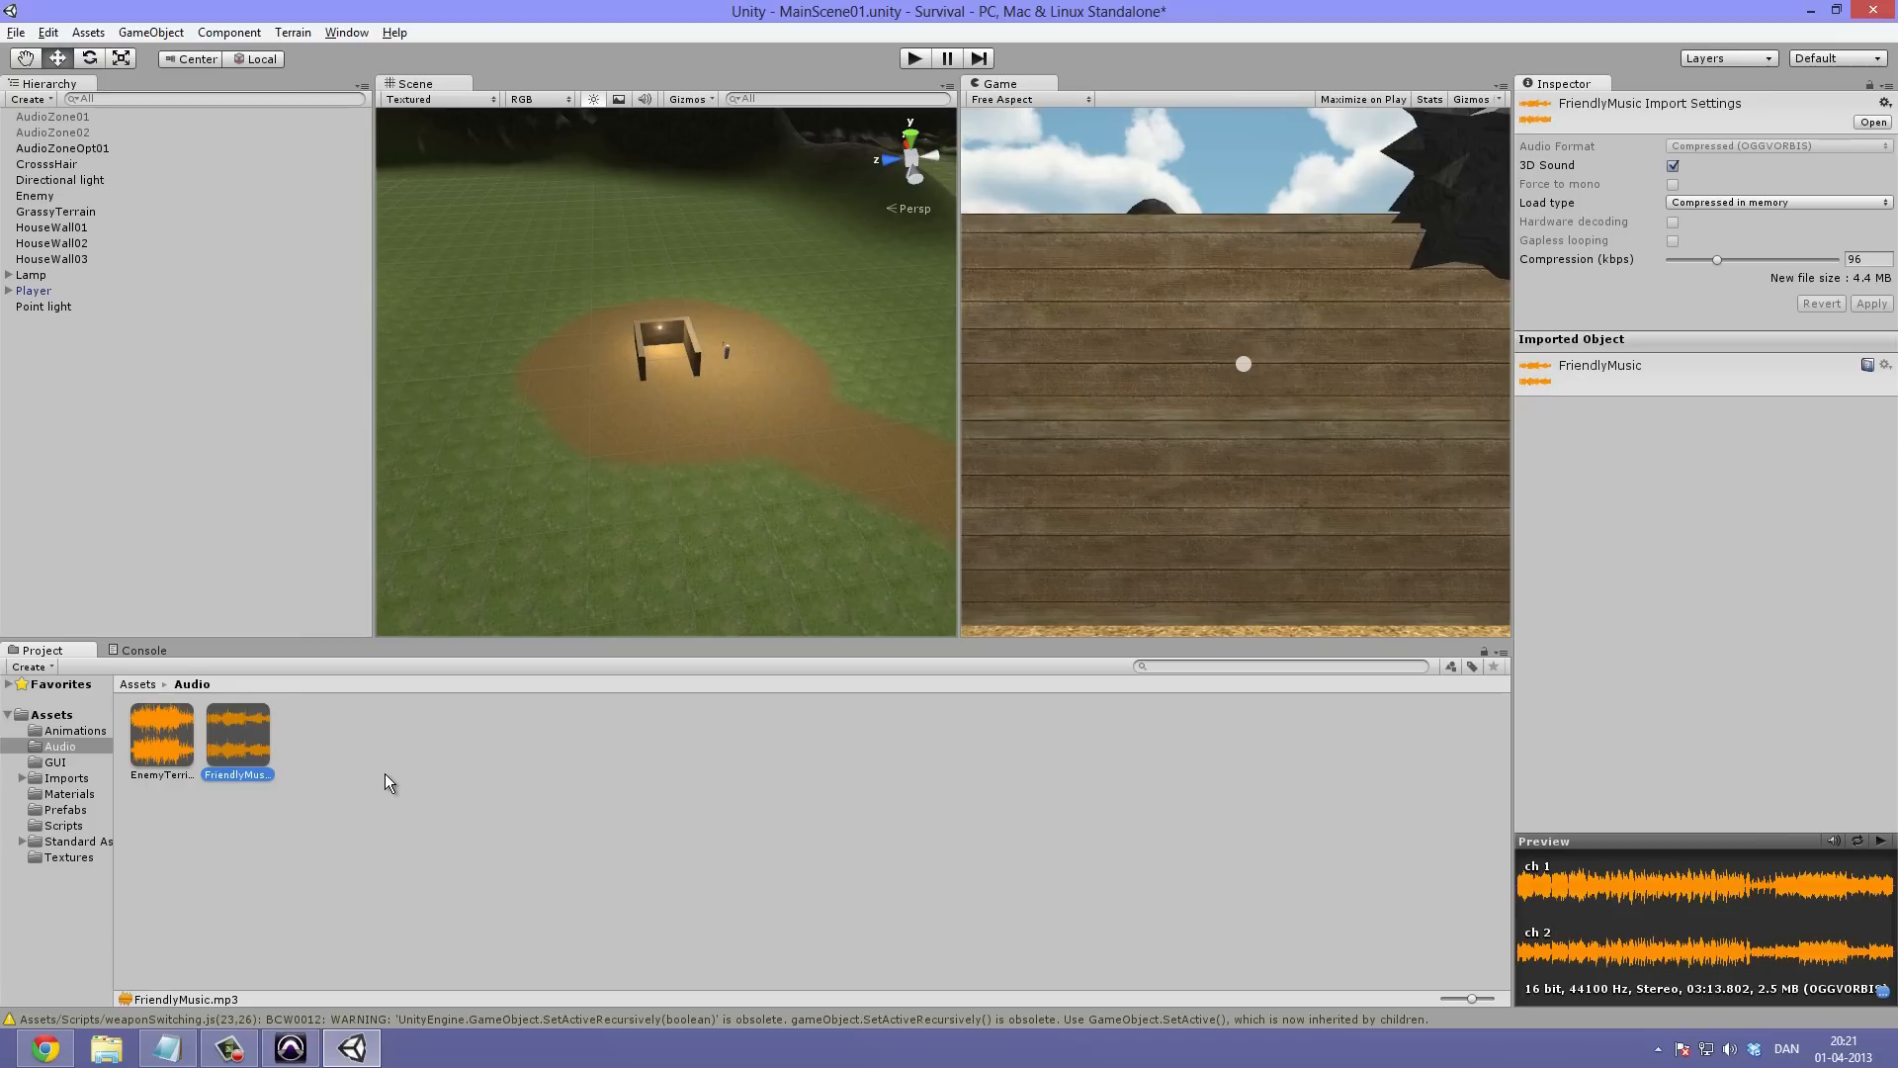
{"action": "left_click", "coordinate": [129, 760], "text": "ctrl"}
{"action": "left_click", "coordinate": [300, 777]}
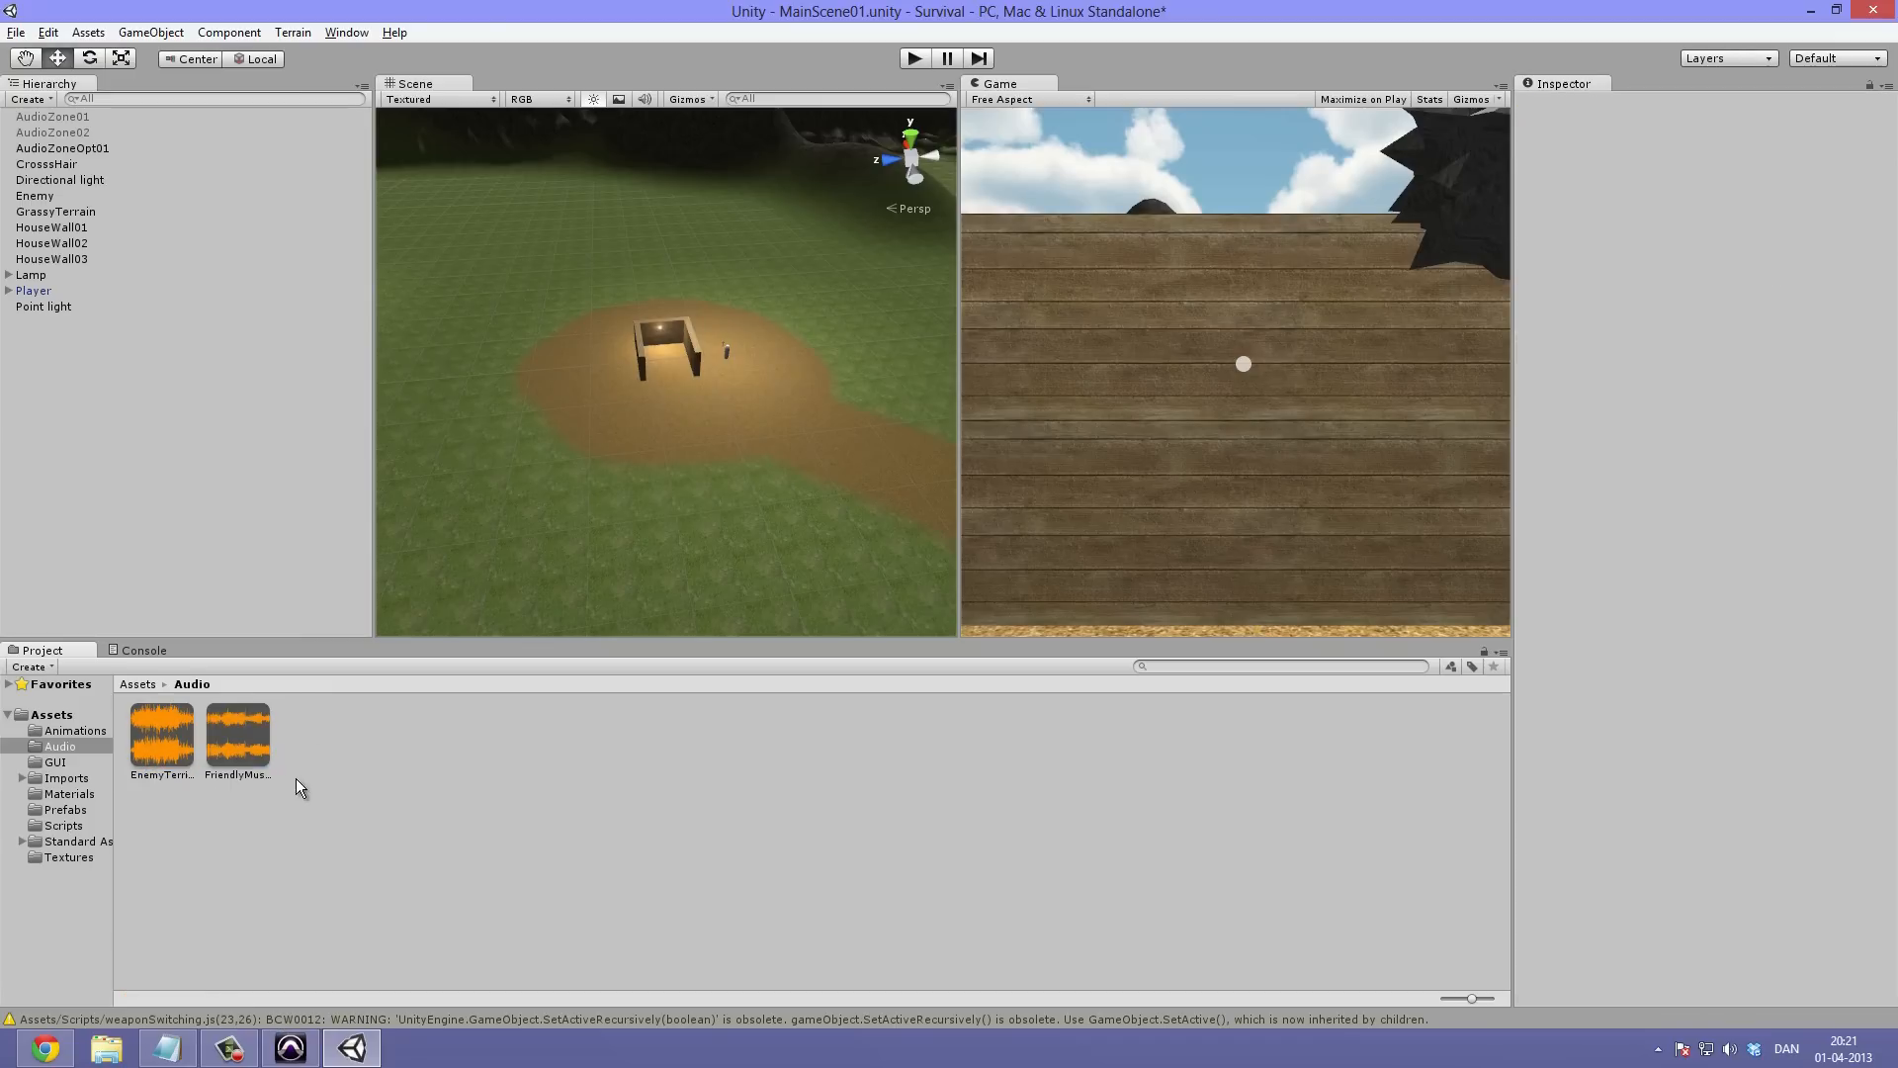
{"action": "left_click", "coordinate": [255, 739]}
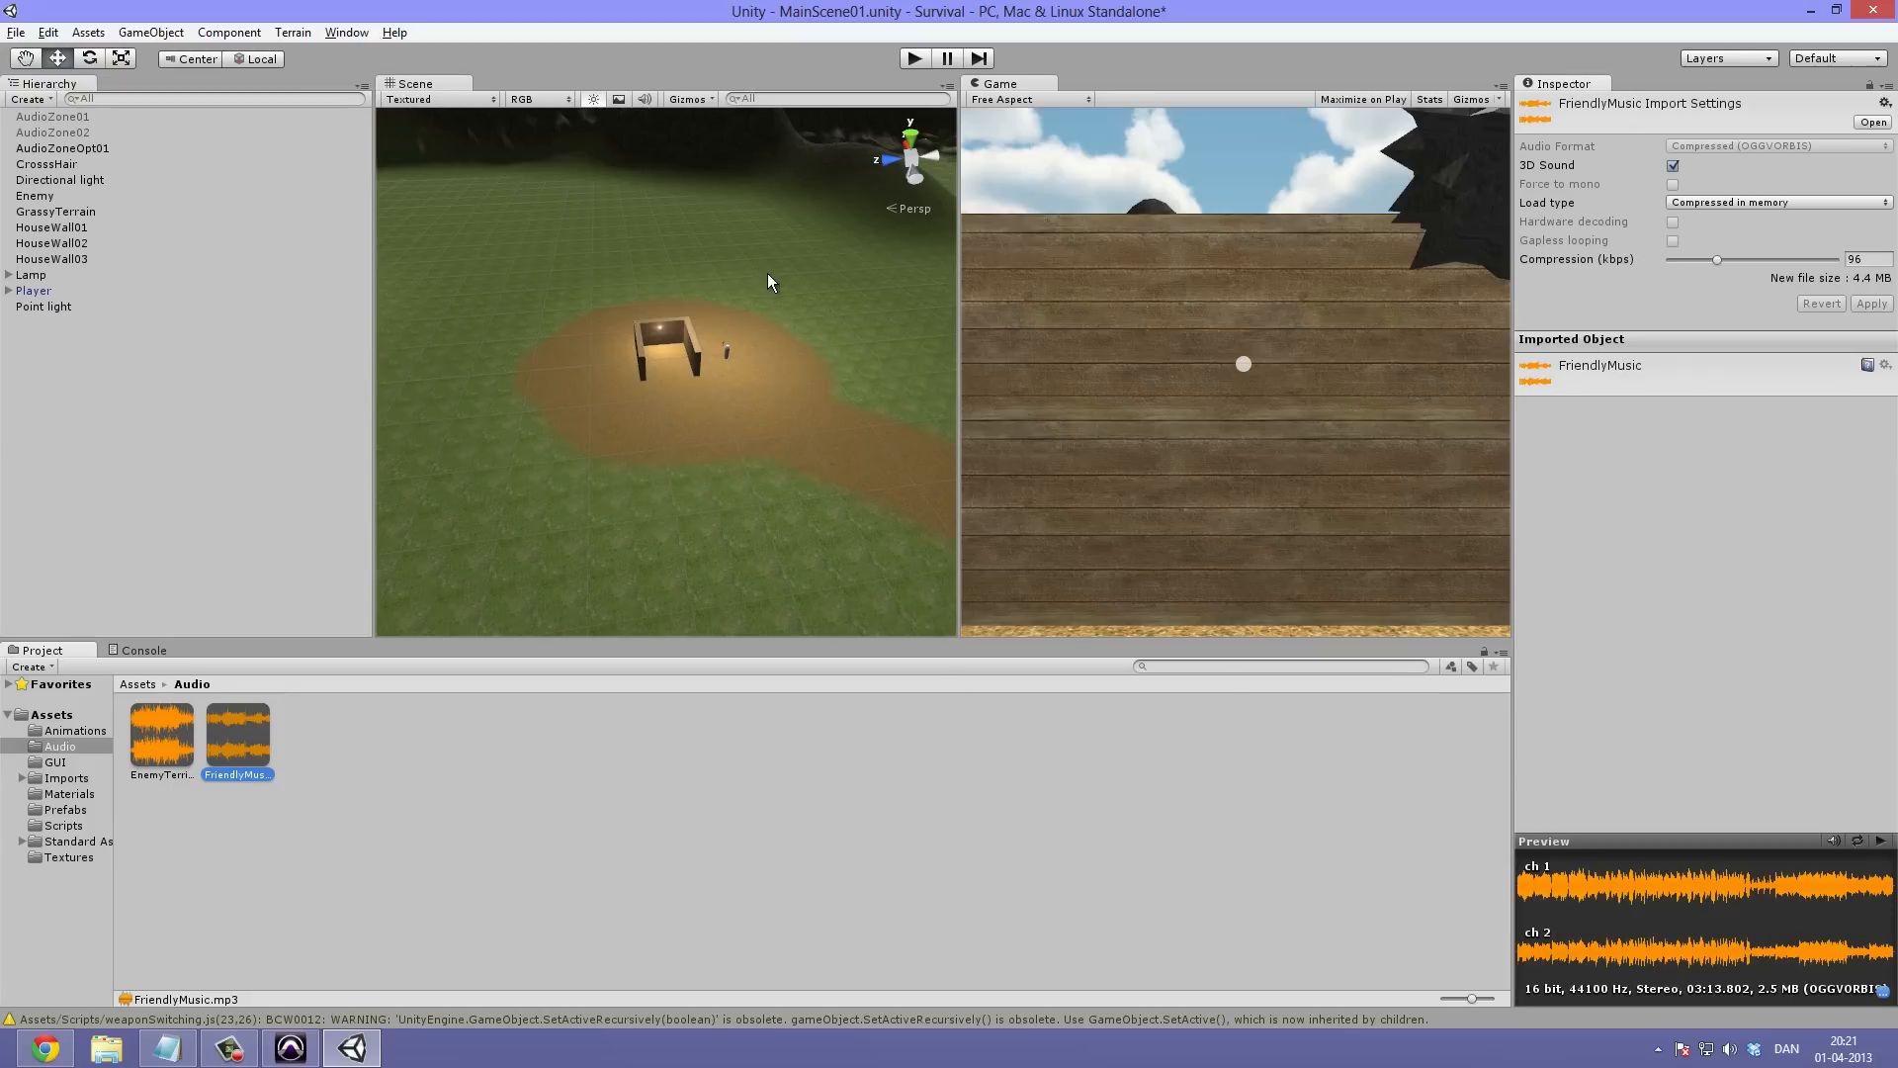
Assign the FriendlyMusic clip as the audio clip of AudioZoneOpt01's Audio Source
{"action": "middle_click_drag", "start_coordinate": [768, 273], "coordinate": [777, 318]}
{"action": "left_click_drag", "start_coordinate": [851, 351], "coordinate": [669, 293], "text": "alt"}
{"action": "middle_click_drag", "start_coordinate": [669, 292], "coordinate": [657, 303]}
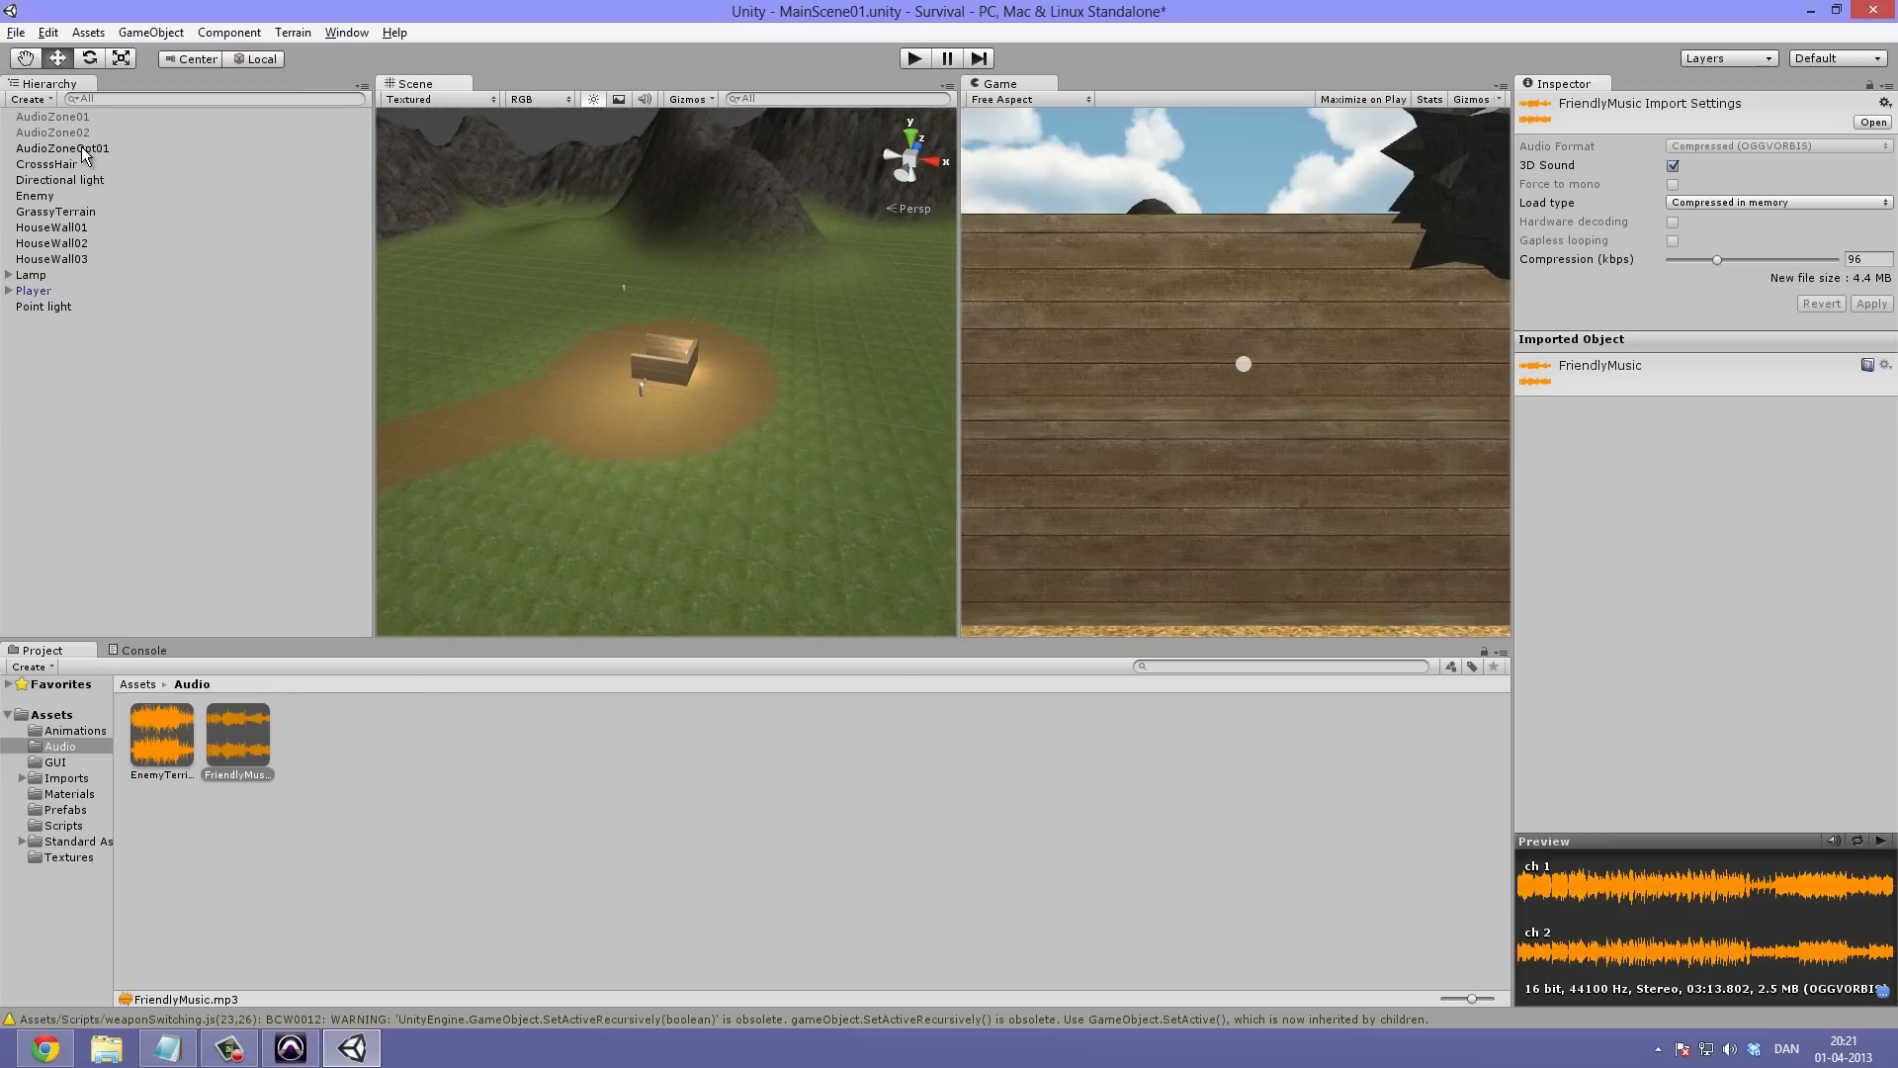
{"action": "left_click", "coordinate": [83, 148]}
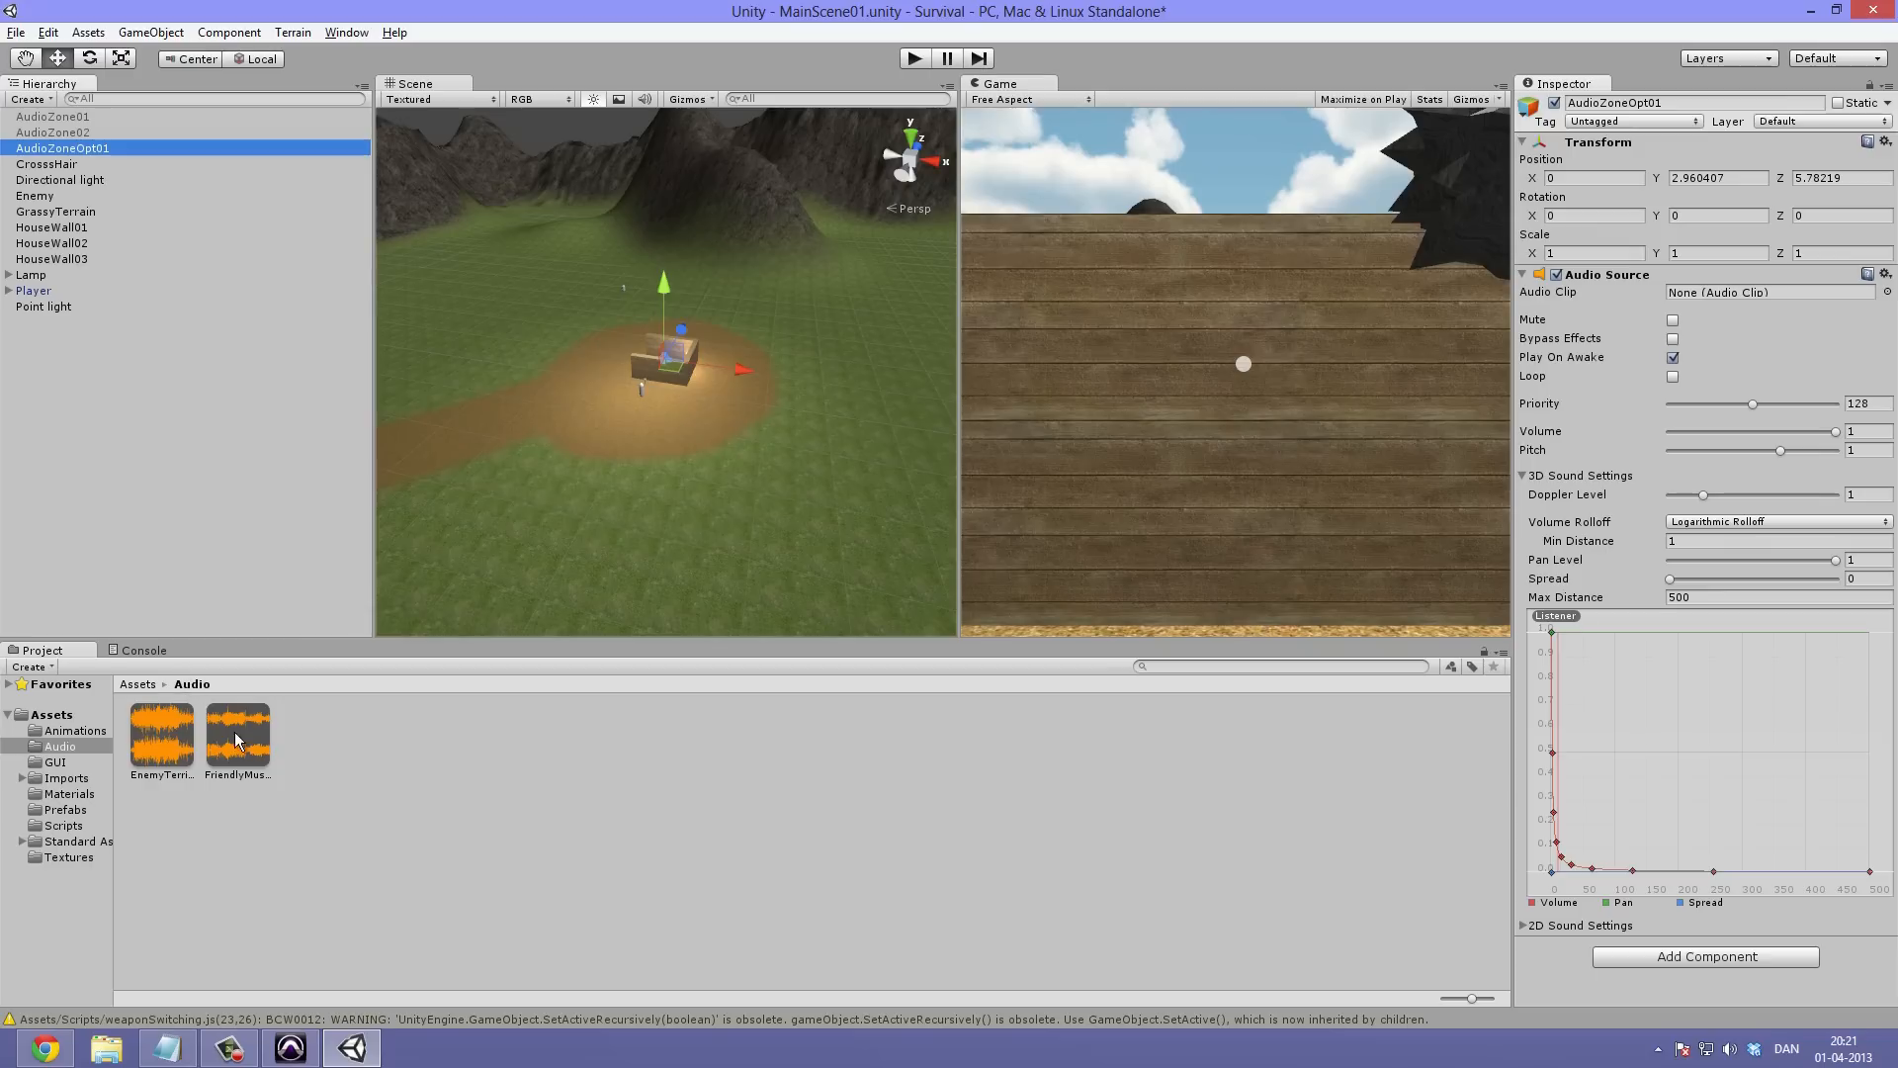
{"action": "left_click_drag", "start_coordinate": [239, 731], "coordinate": [1611, 296]}
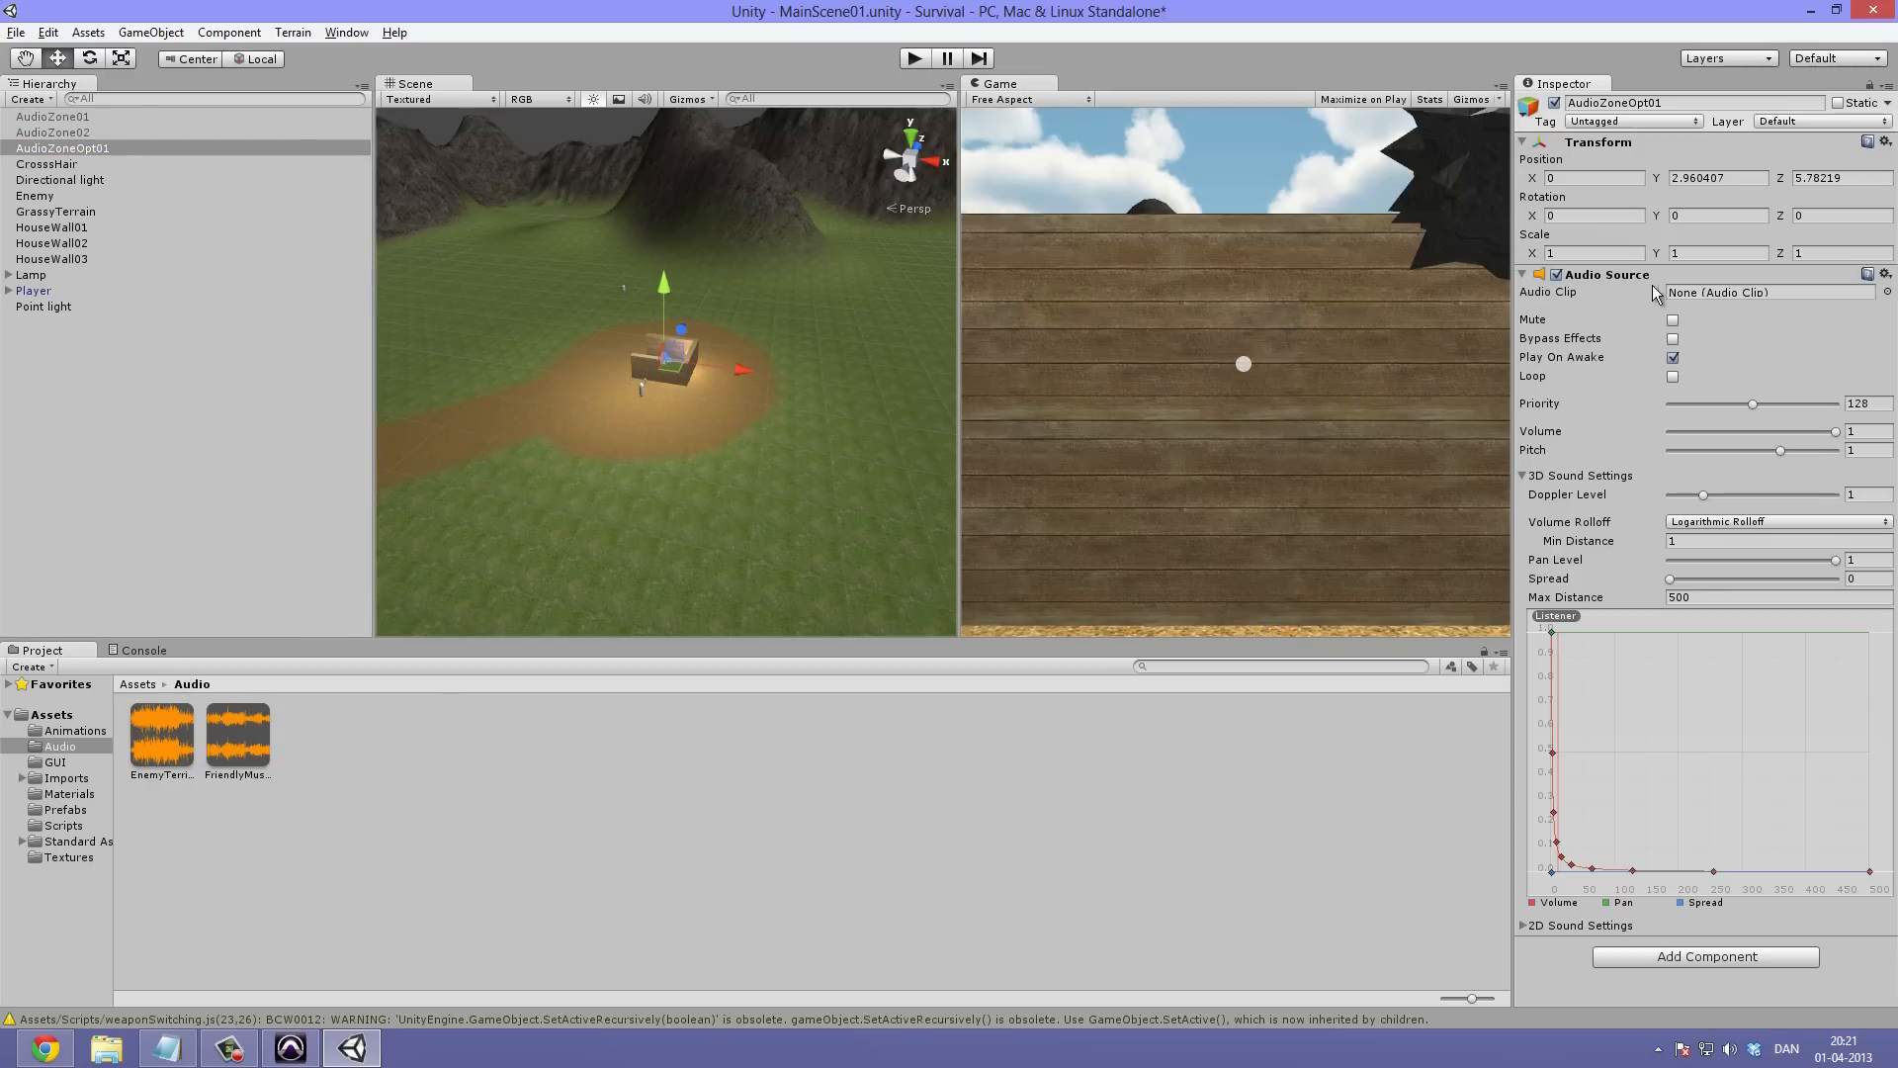
{"action": "left_click_drag", "start_coordinate": [247, 723], "coordinate": [1750, 294]}
{"action": "left_click", "coordinate": [1887, 292]}
{"action": "double_click", "coordinate": [403, 327]}
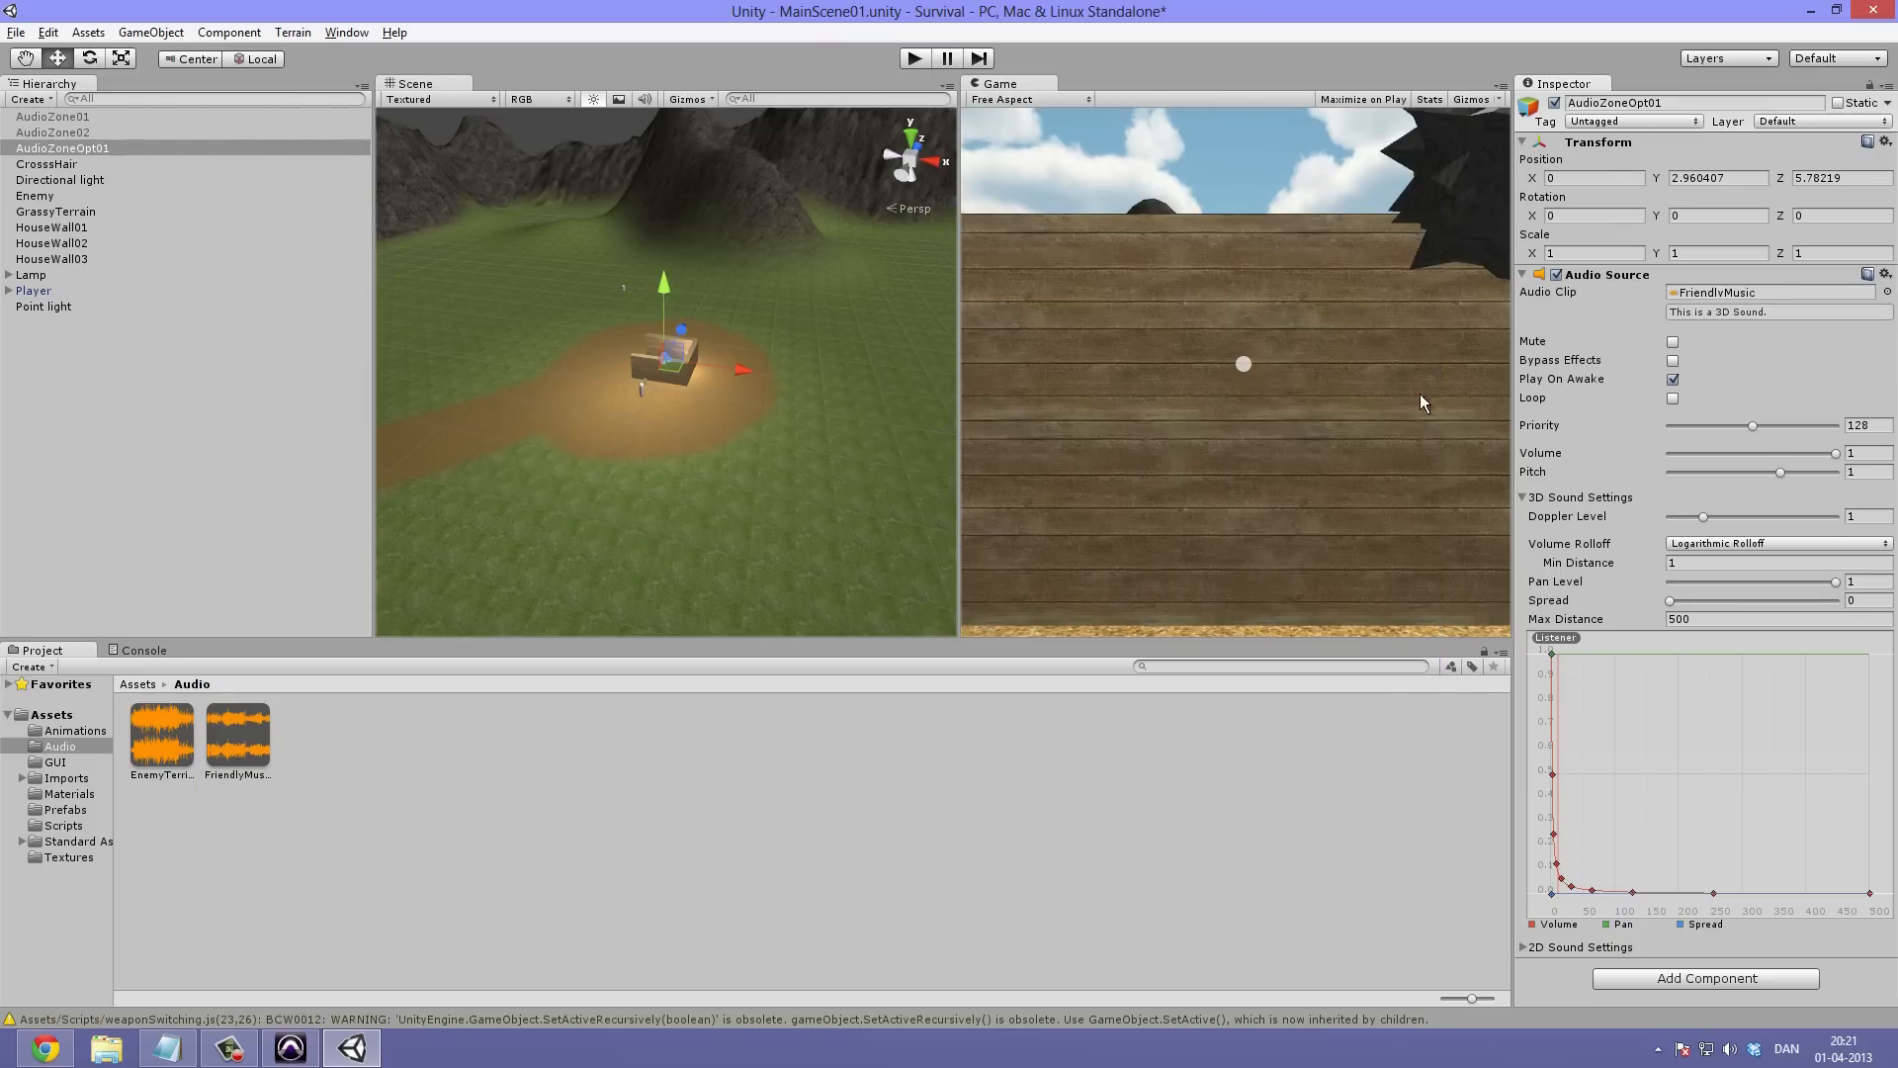
{"action": "left_click_drag", "start_coordinate": [255, 769], "coordinate": [1720, 302]}
{"action": "left_click_drag", "start_coordinate": [693, 351], "coordinate": [660, 317], "text": "alt"}
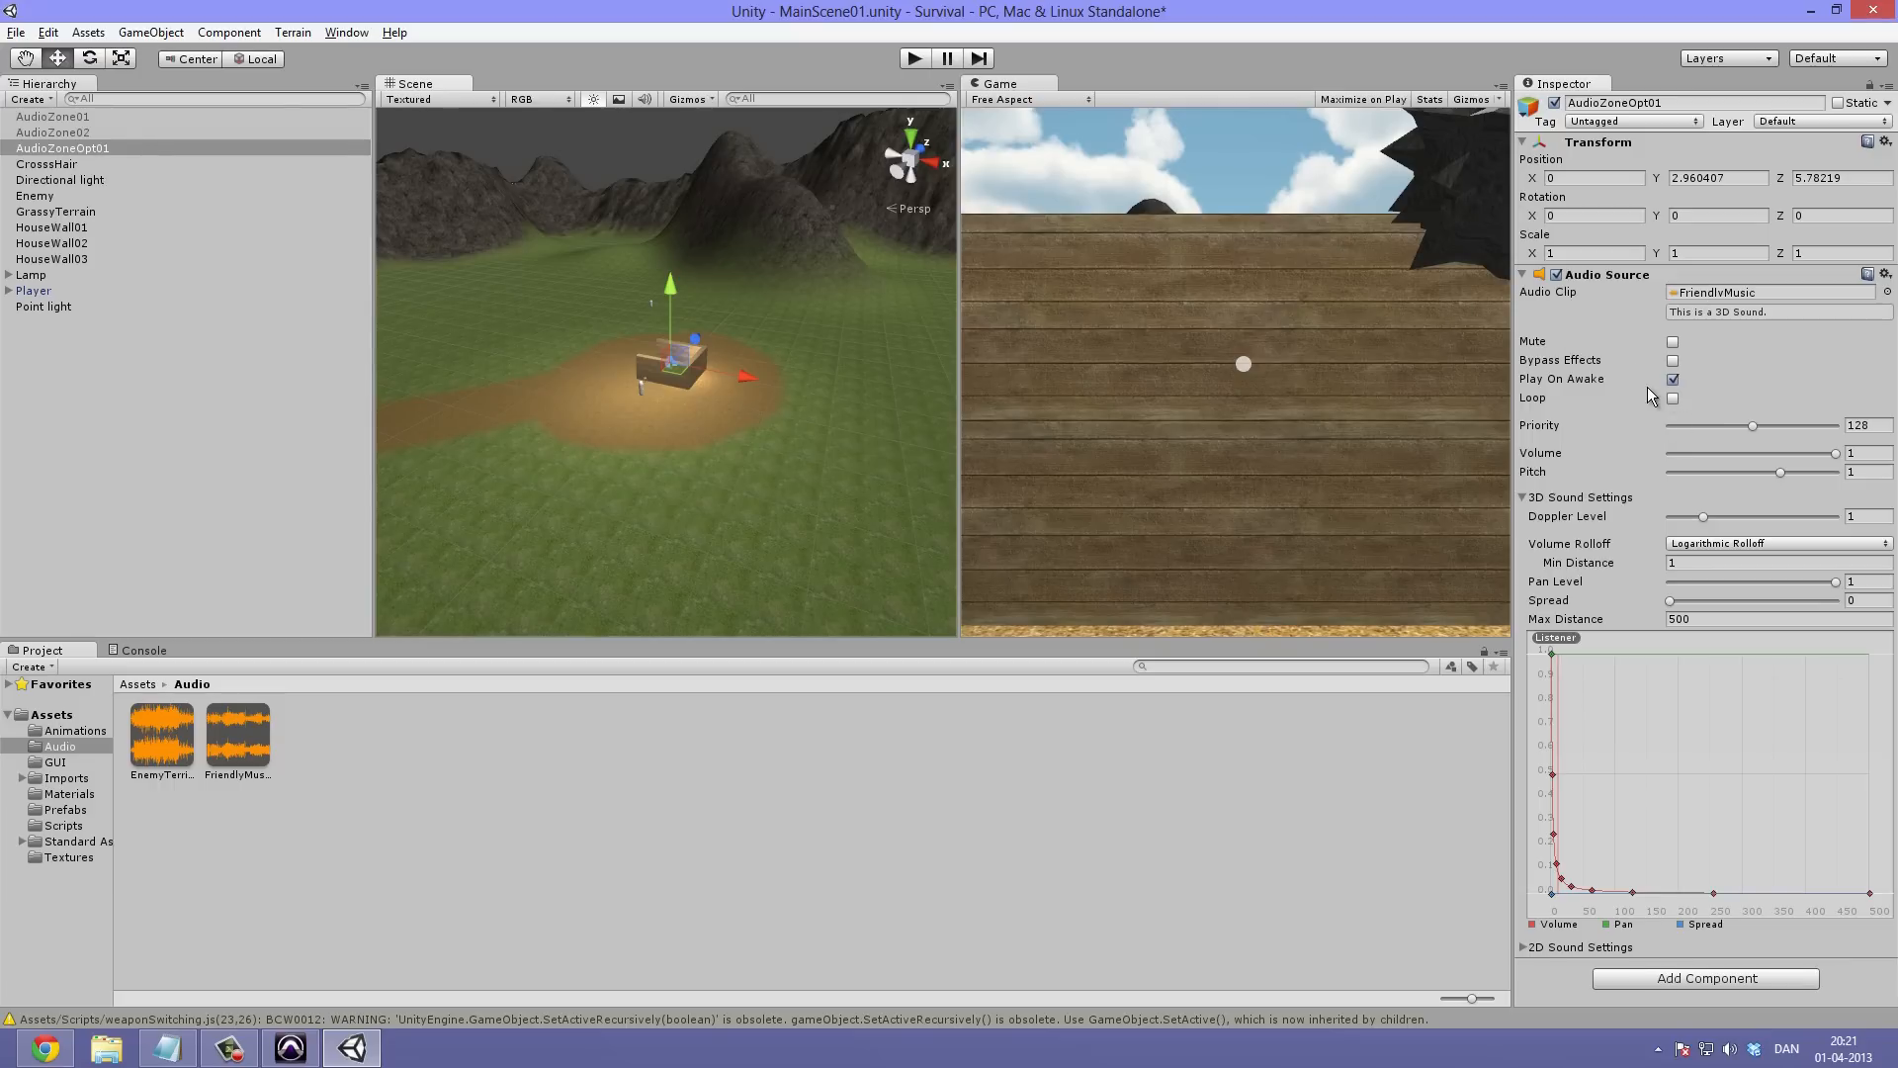
{"action": "left_click_drag", "start_coordinate": [687, 309], "coordinate": [867, 297], "text": "alt"}
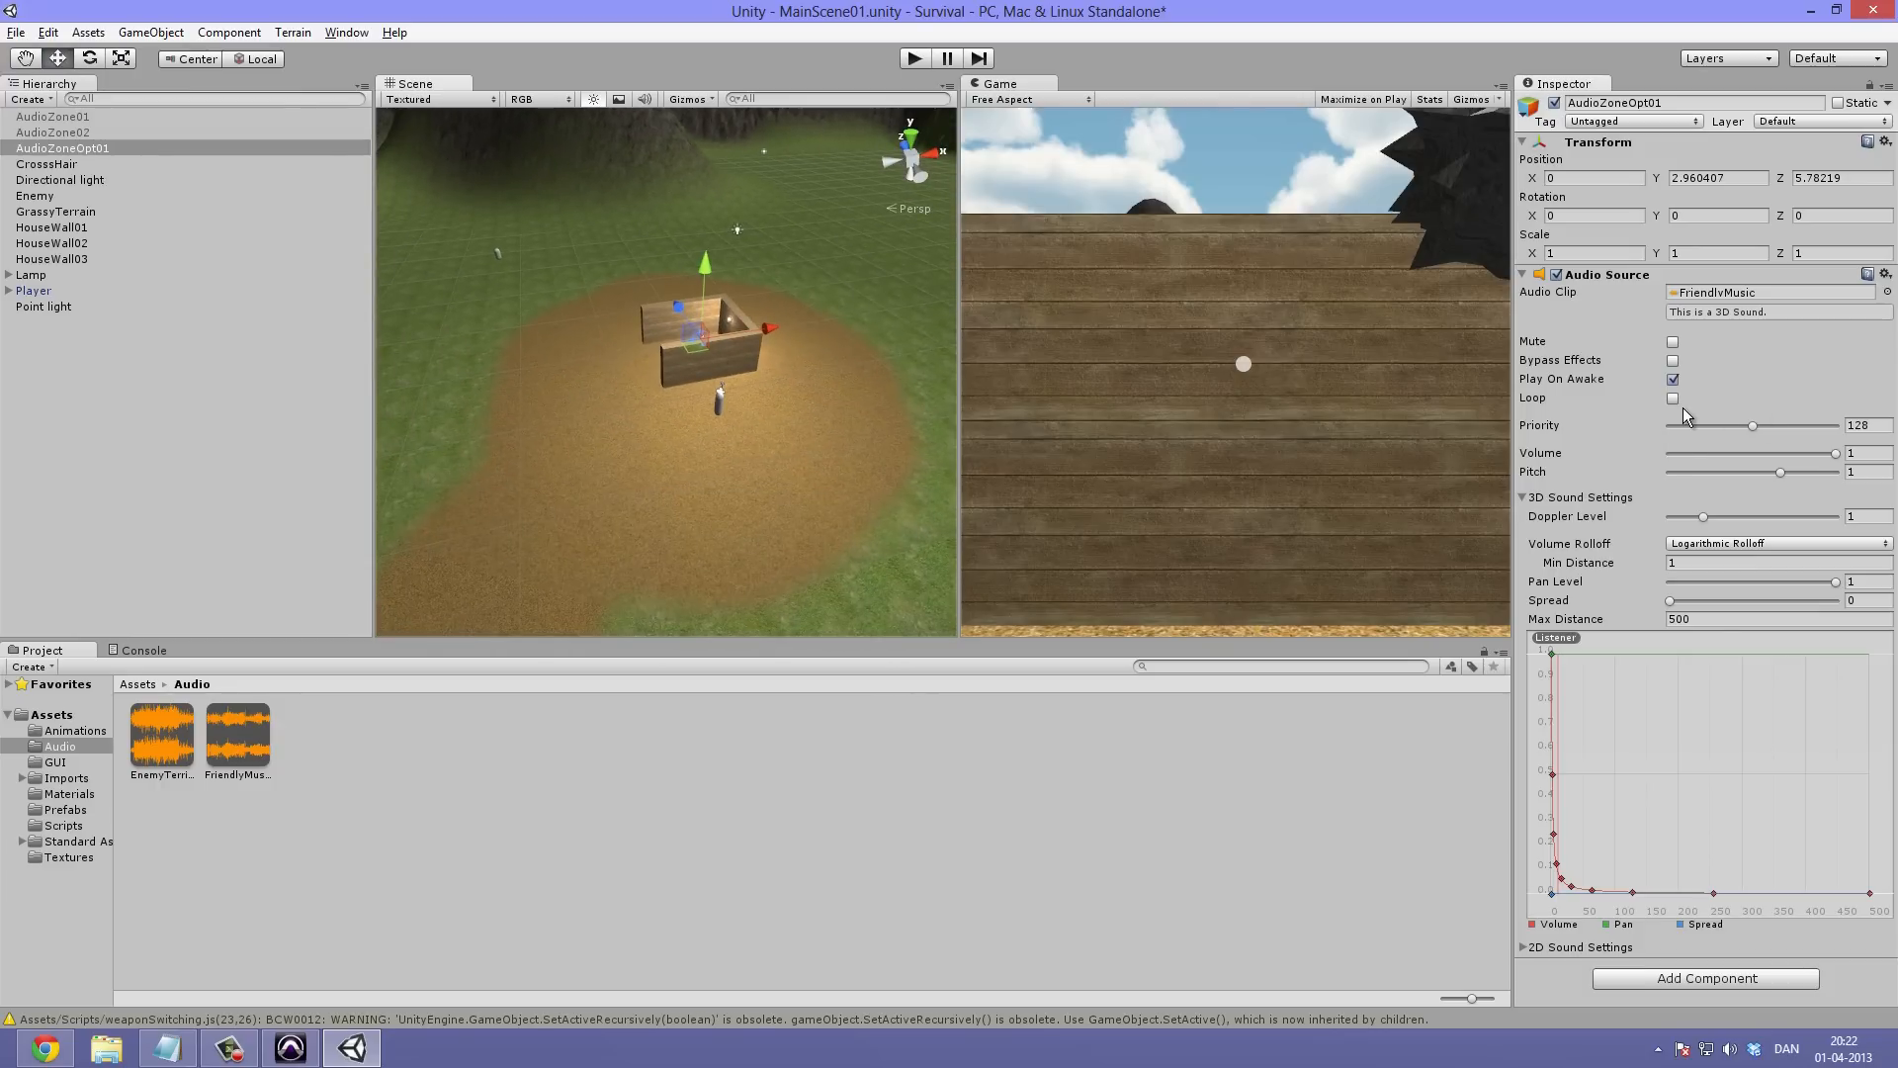
{"action": "left_click_drag", "start_coordinate": [685, 366], "coordinate": [974, 368], "text": "alt"}
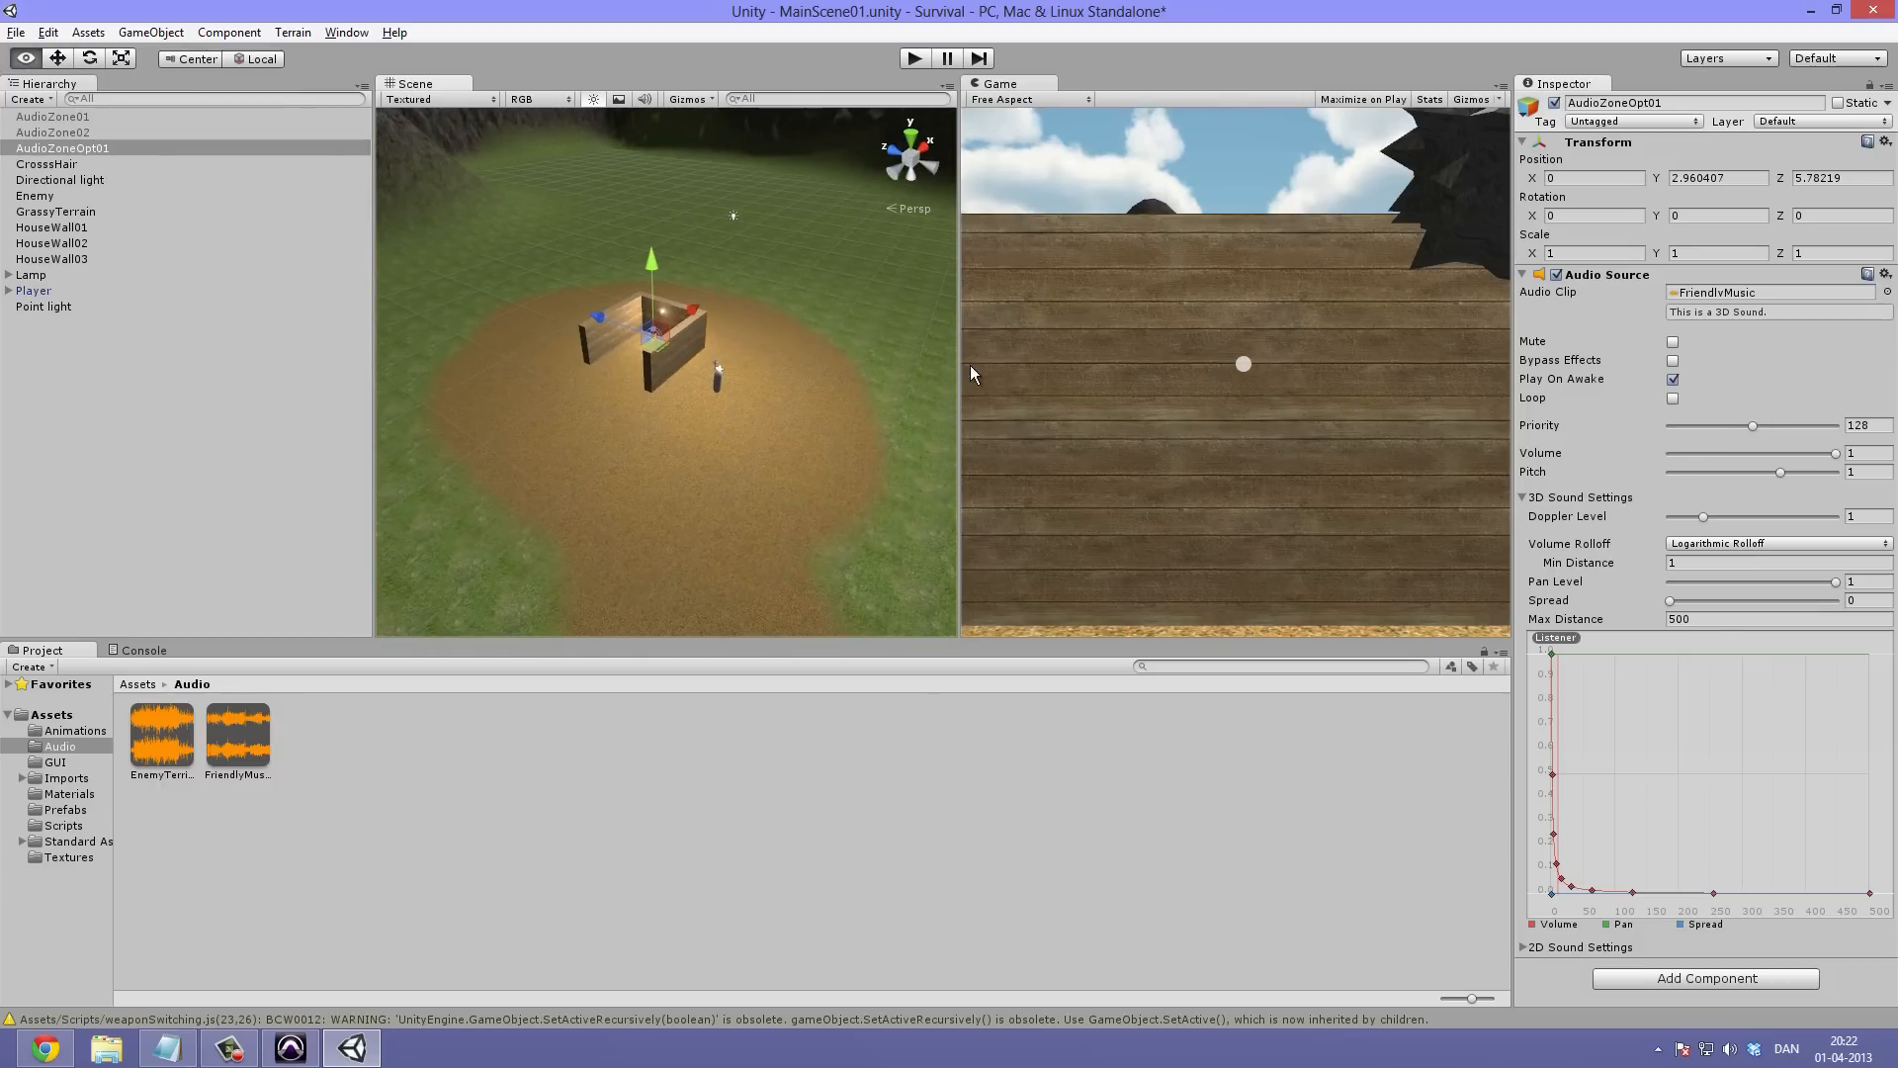
{"action": "left_click", "coordinate": [1528, 498]}
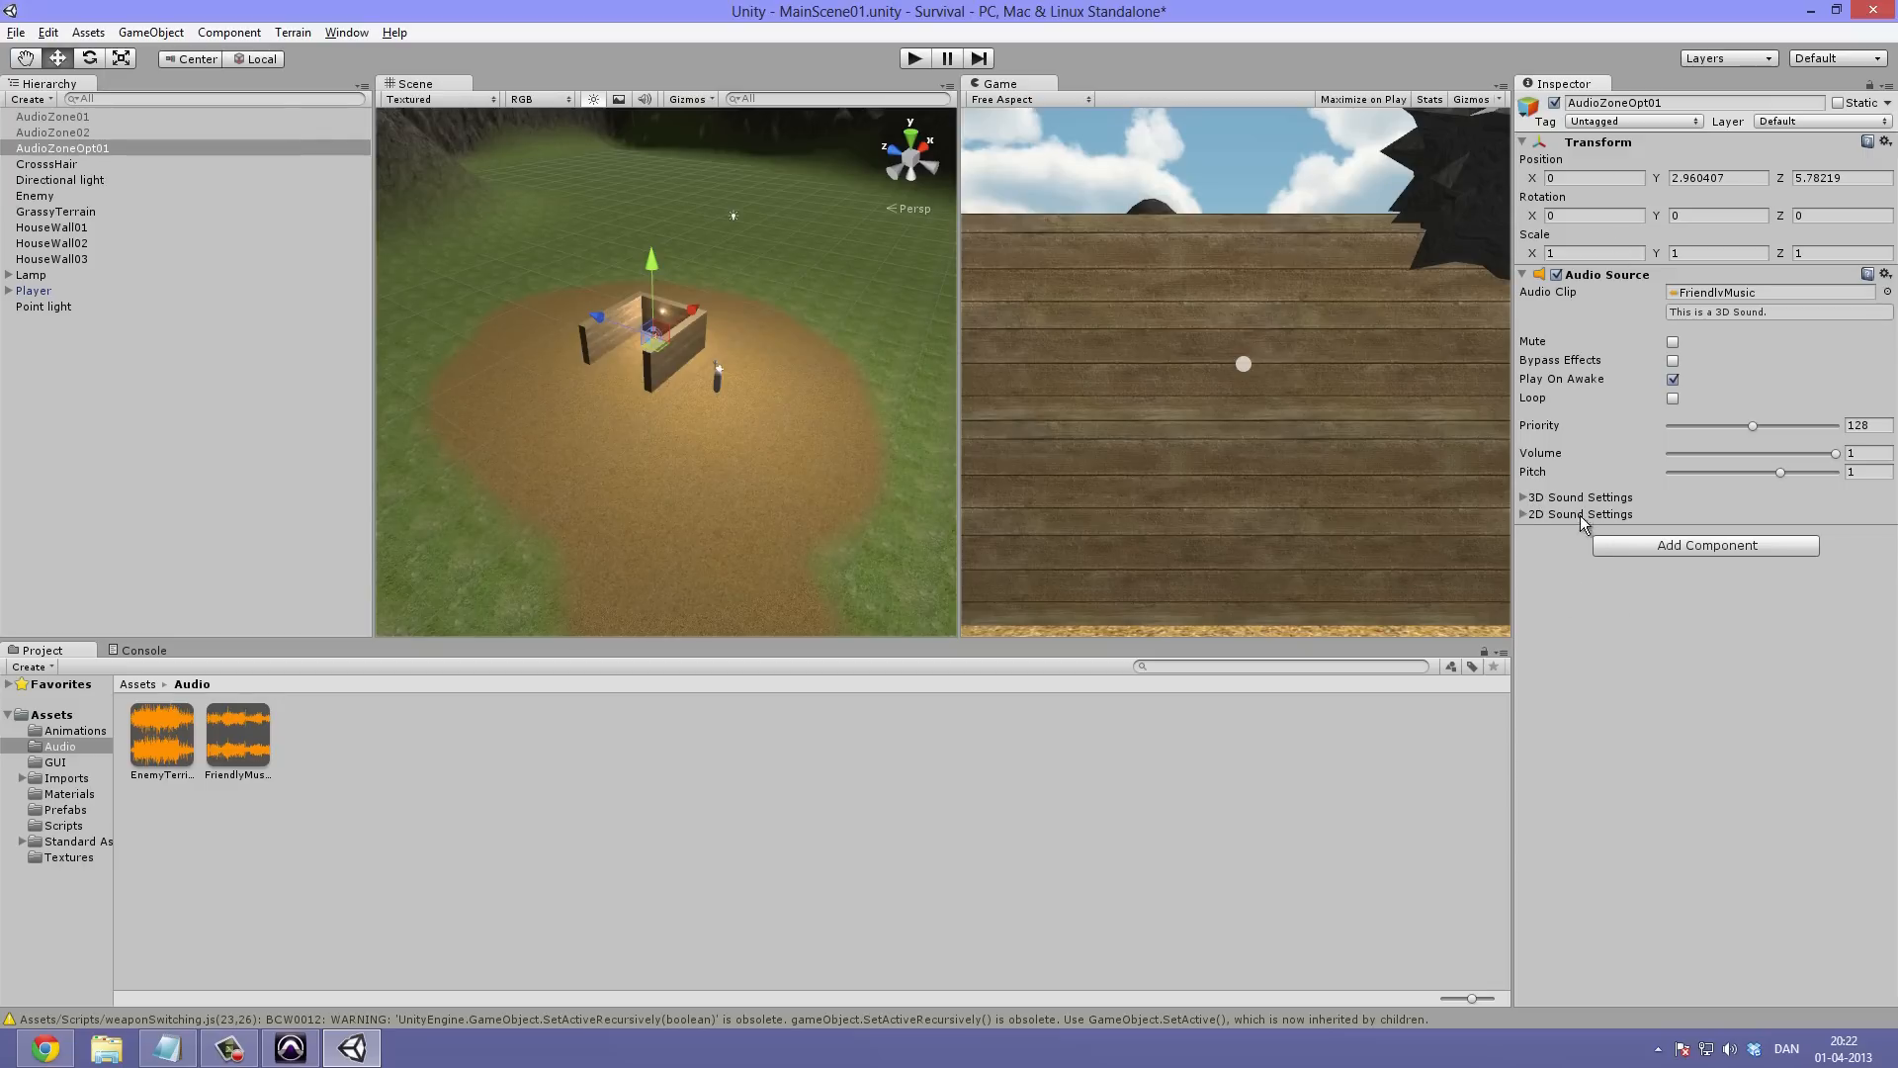
{"action": "left_click", "coordinate": [1522, 497]}
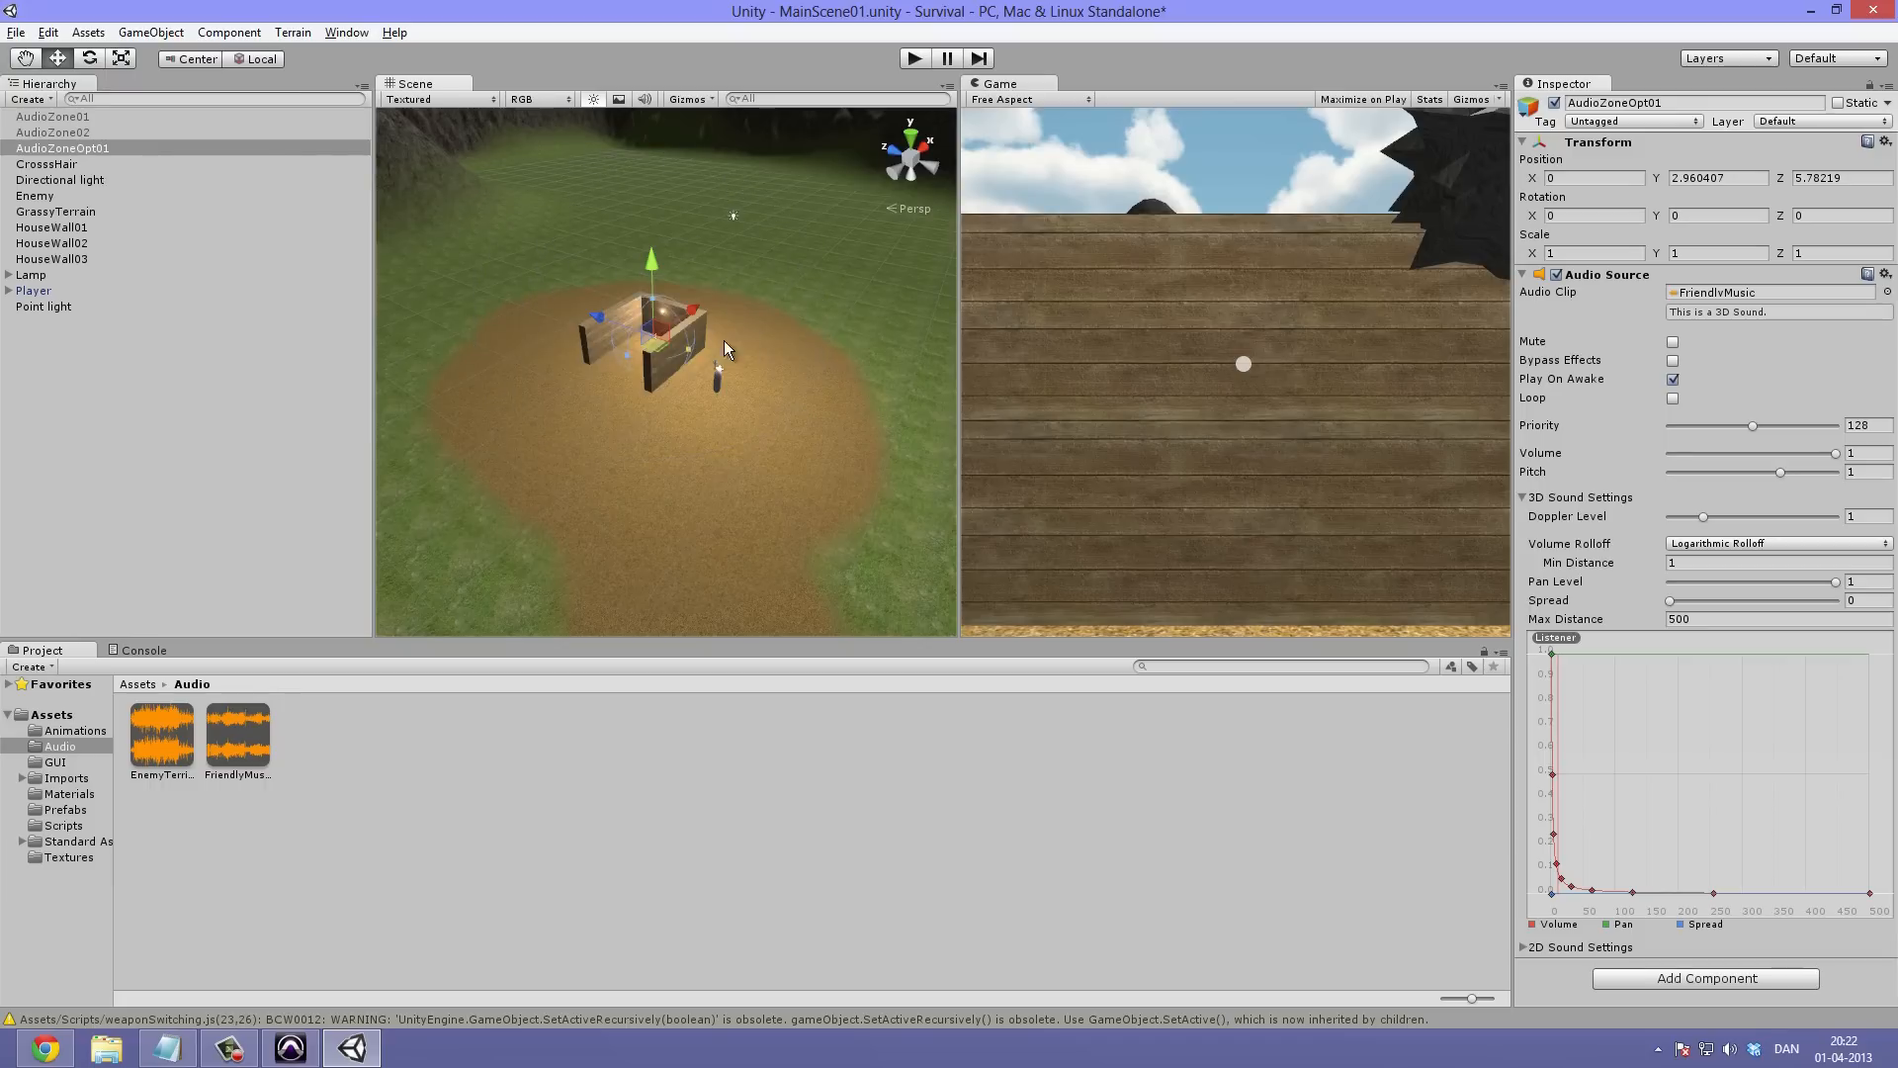
{"action": "left_click_drag", "start_coordinate": [676, 447], "coordinate": [767, 381], "text": "alt"}
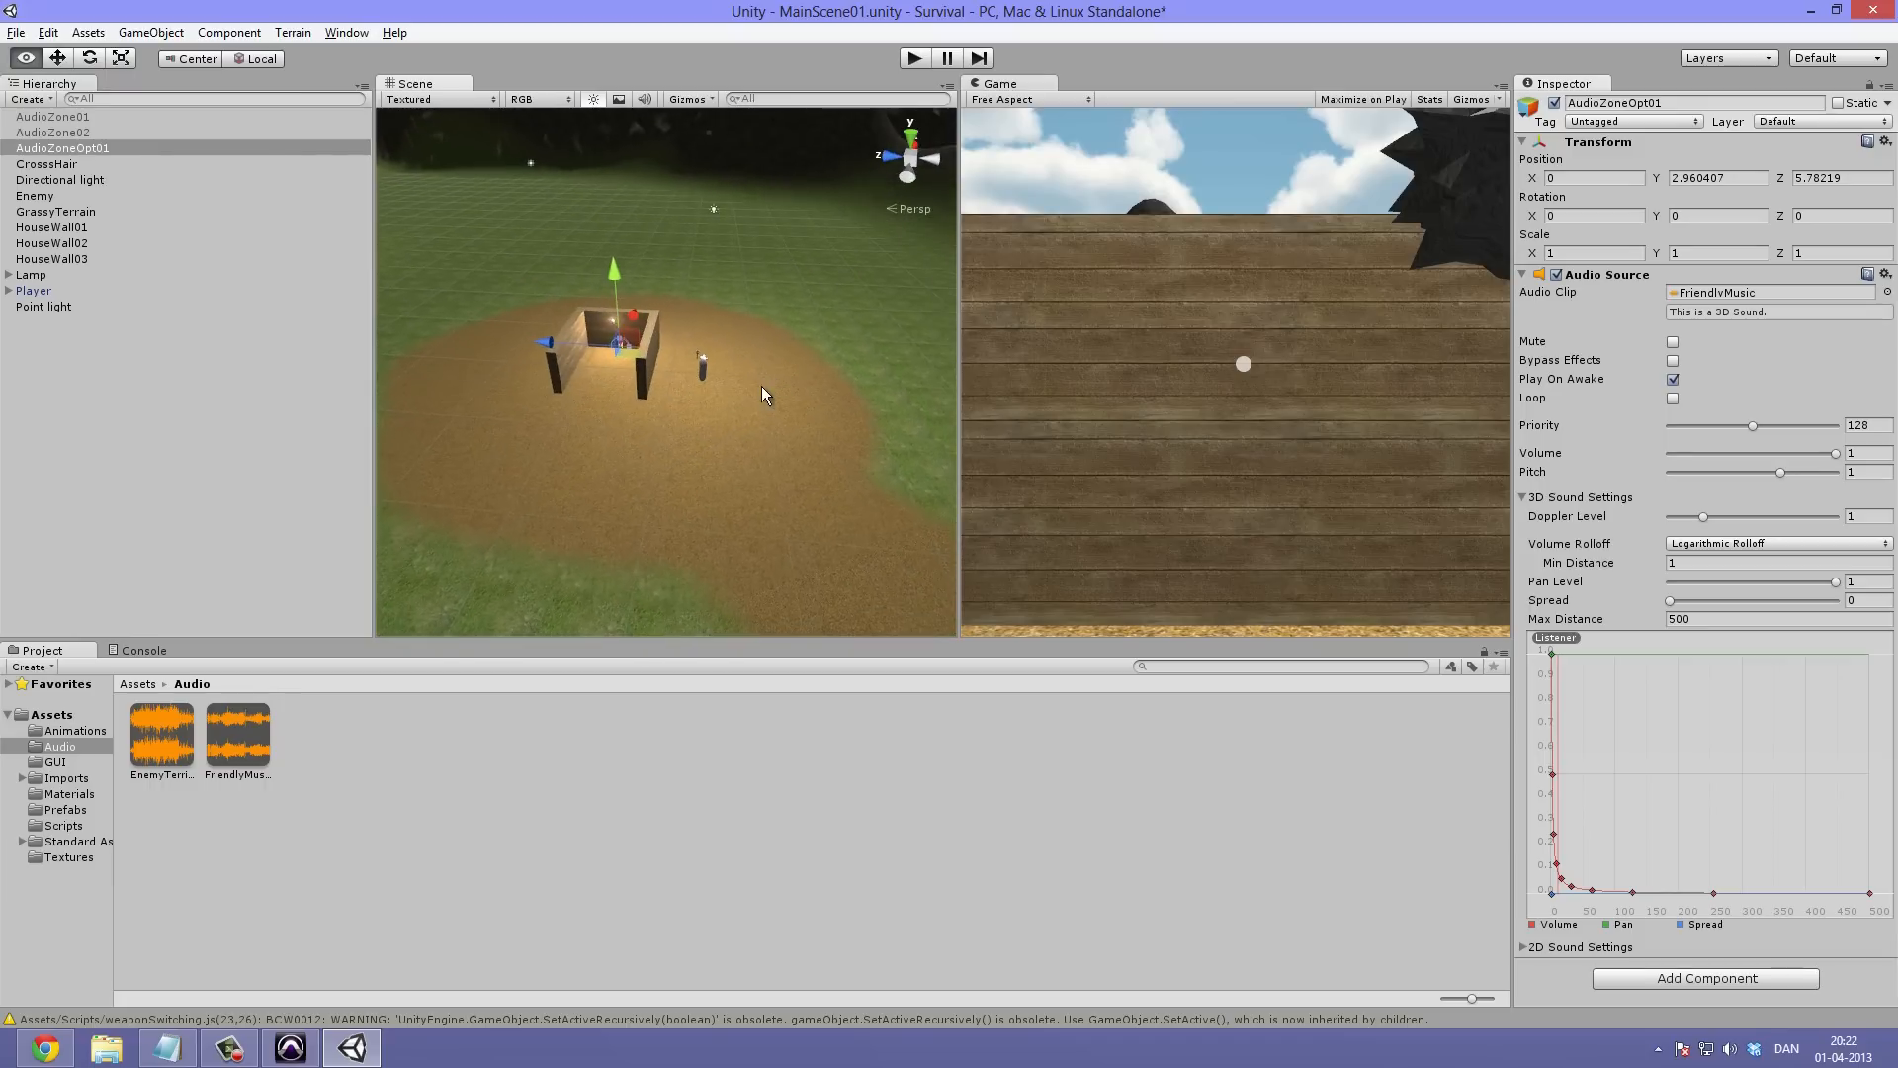
Playtest the scene by walking the player into the house and out onto the grass to hear the music's 3D falloff, and stop playing
{"action": "left_click", "coordinate": [915, 59]}
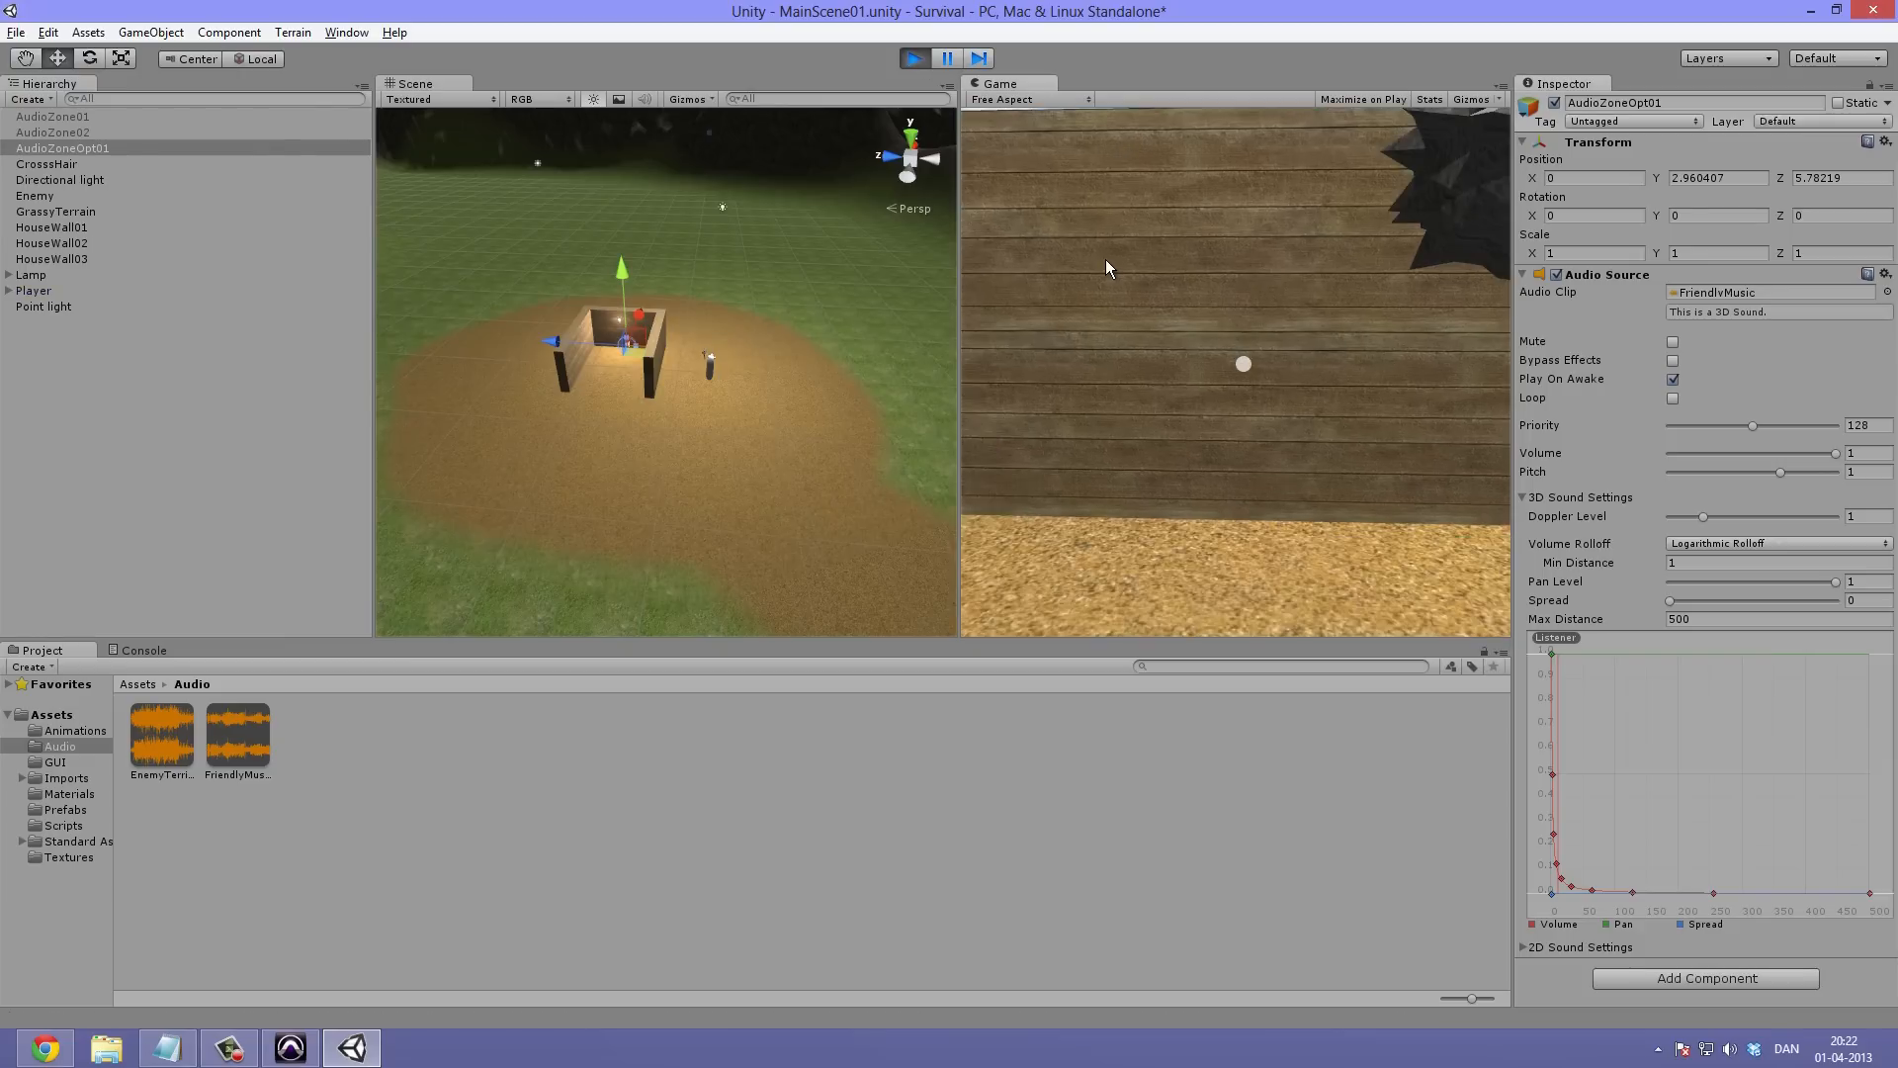
{"action": "key", "text": "a"}
{"action": "key", "text": "w"}
{"action": "key", "text": "a"}
{"action": "key", "text": "w"}
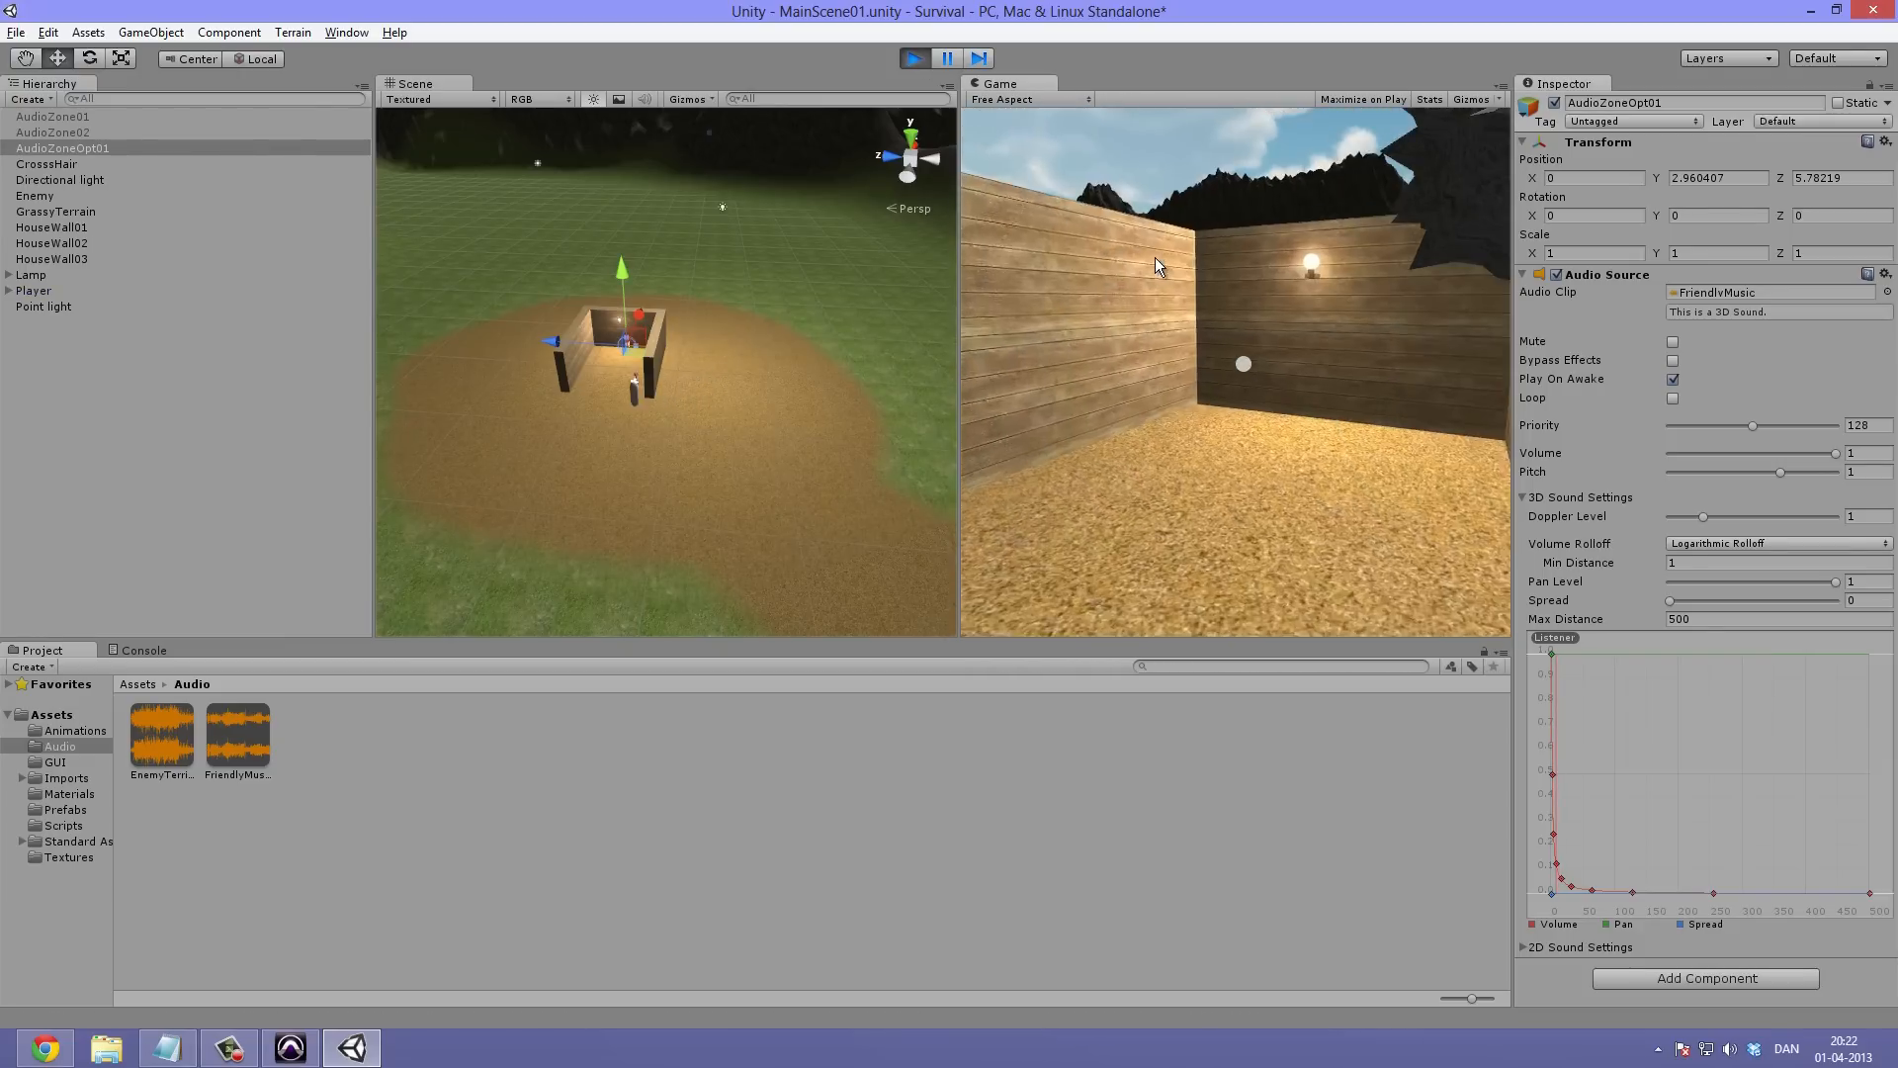
{"action": "key", "text": "s"}
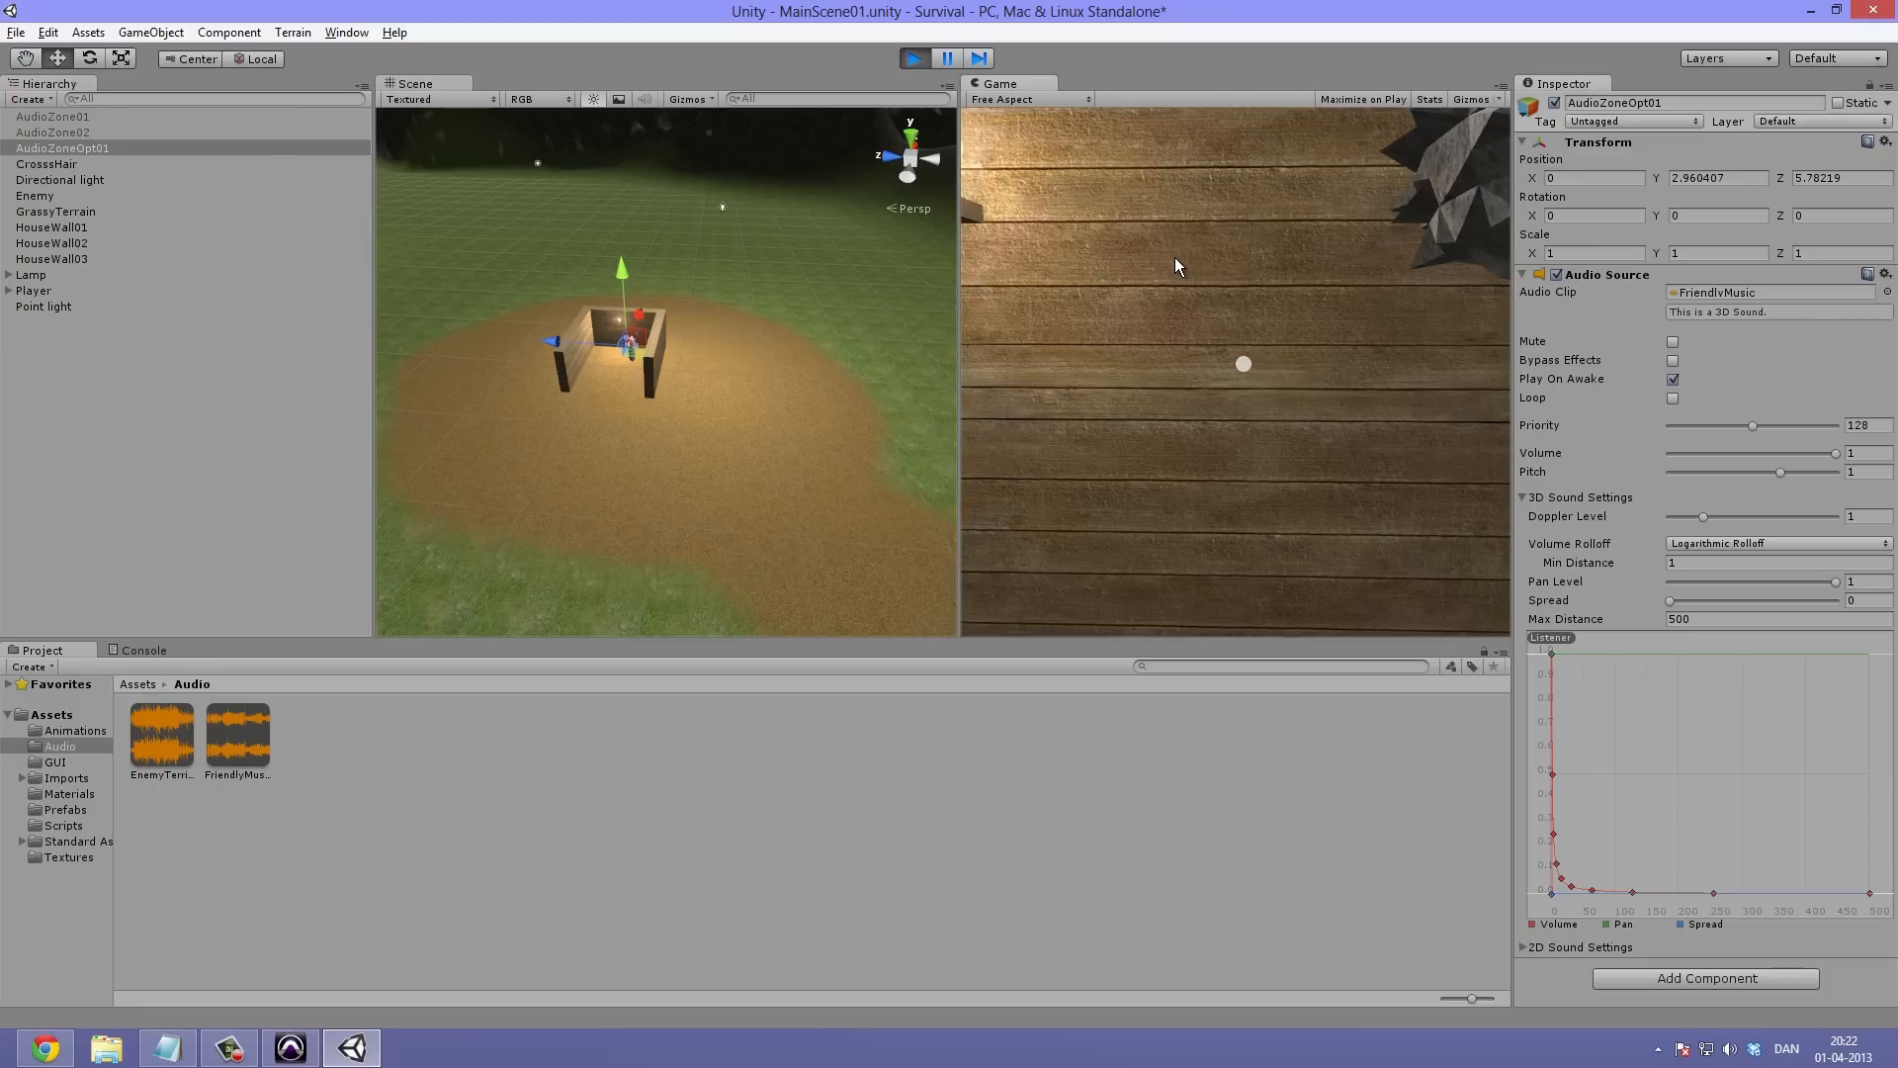
{"action": "key", "text": "a"}
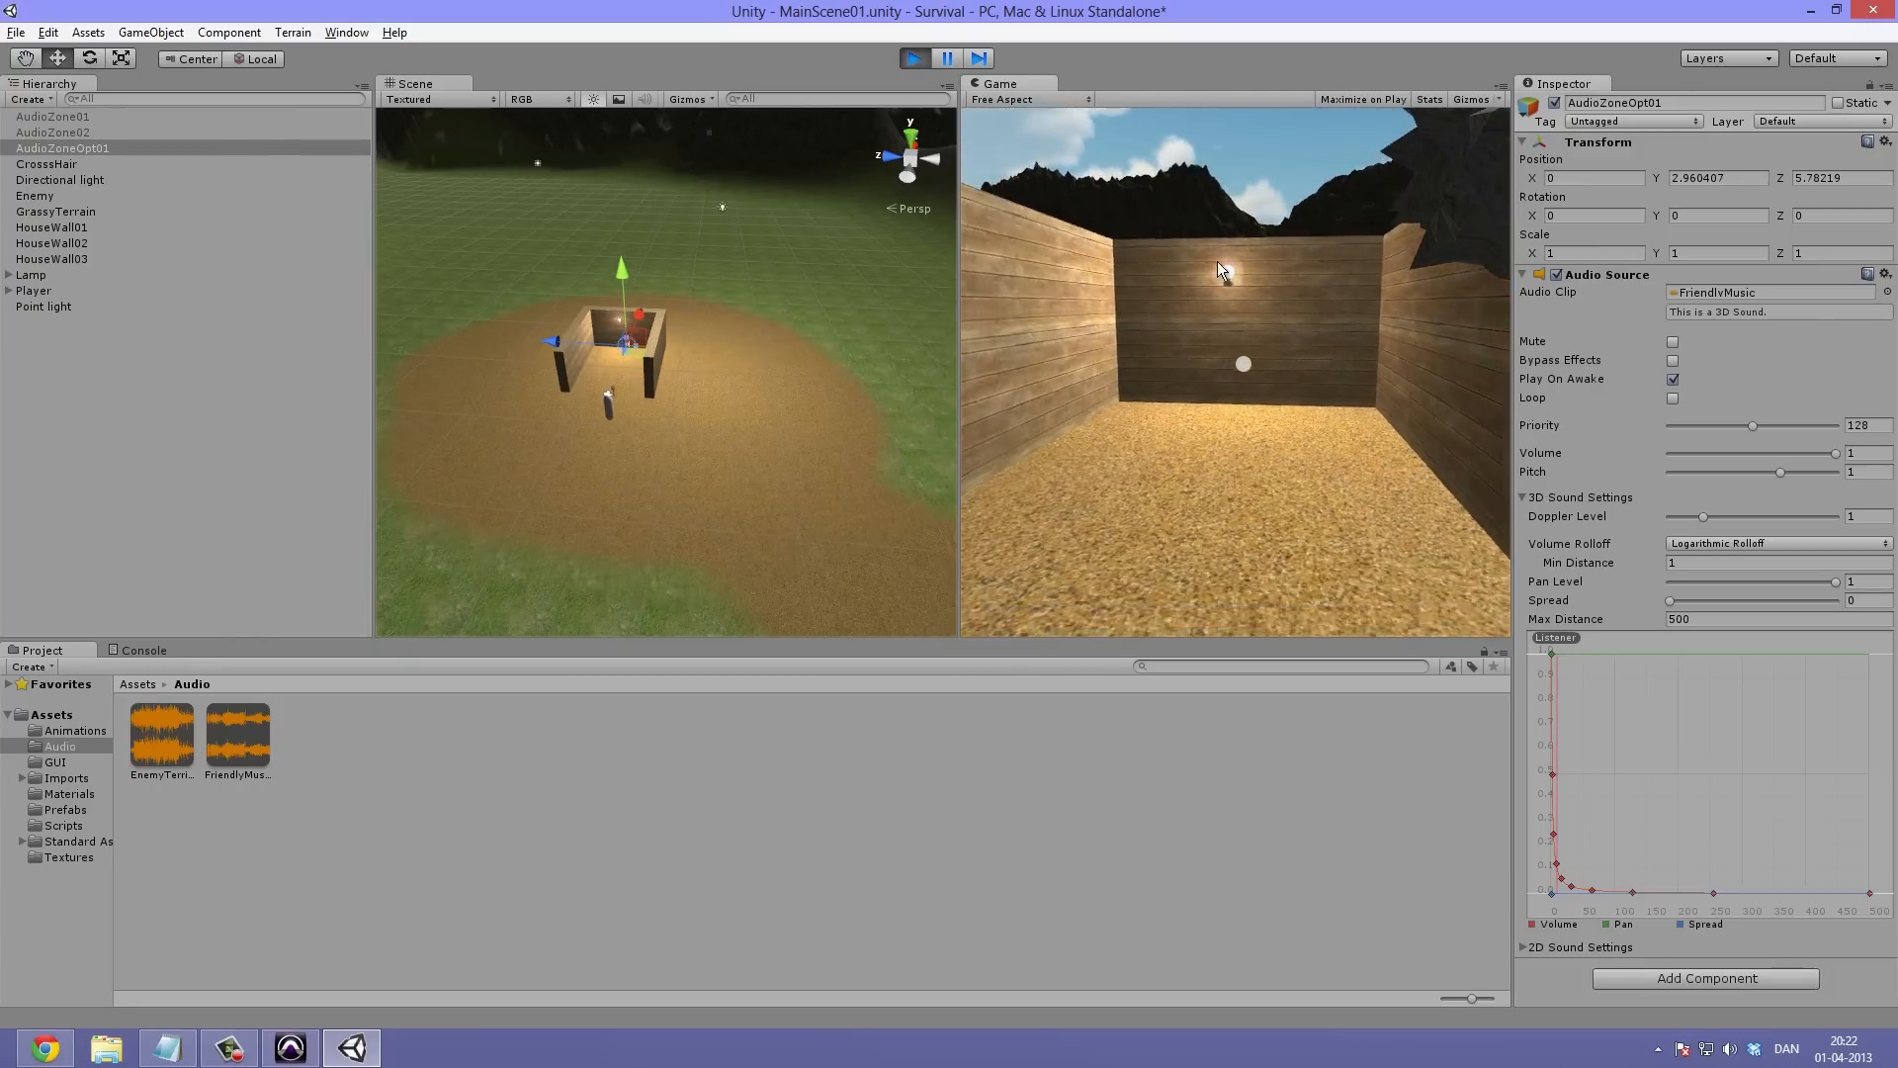
{"action": "key", "text": "d"}
{"action": "key", "text": "w"}
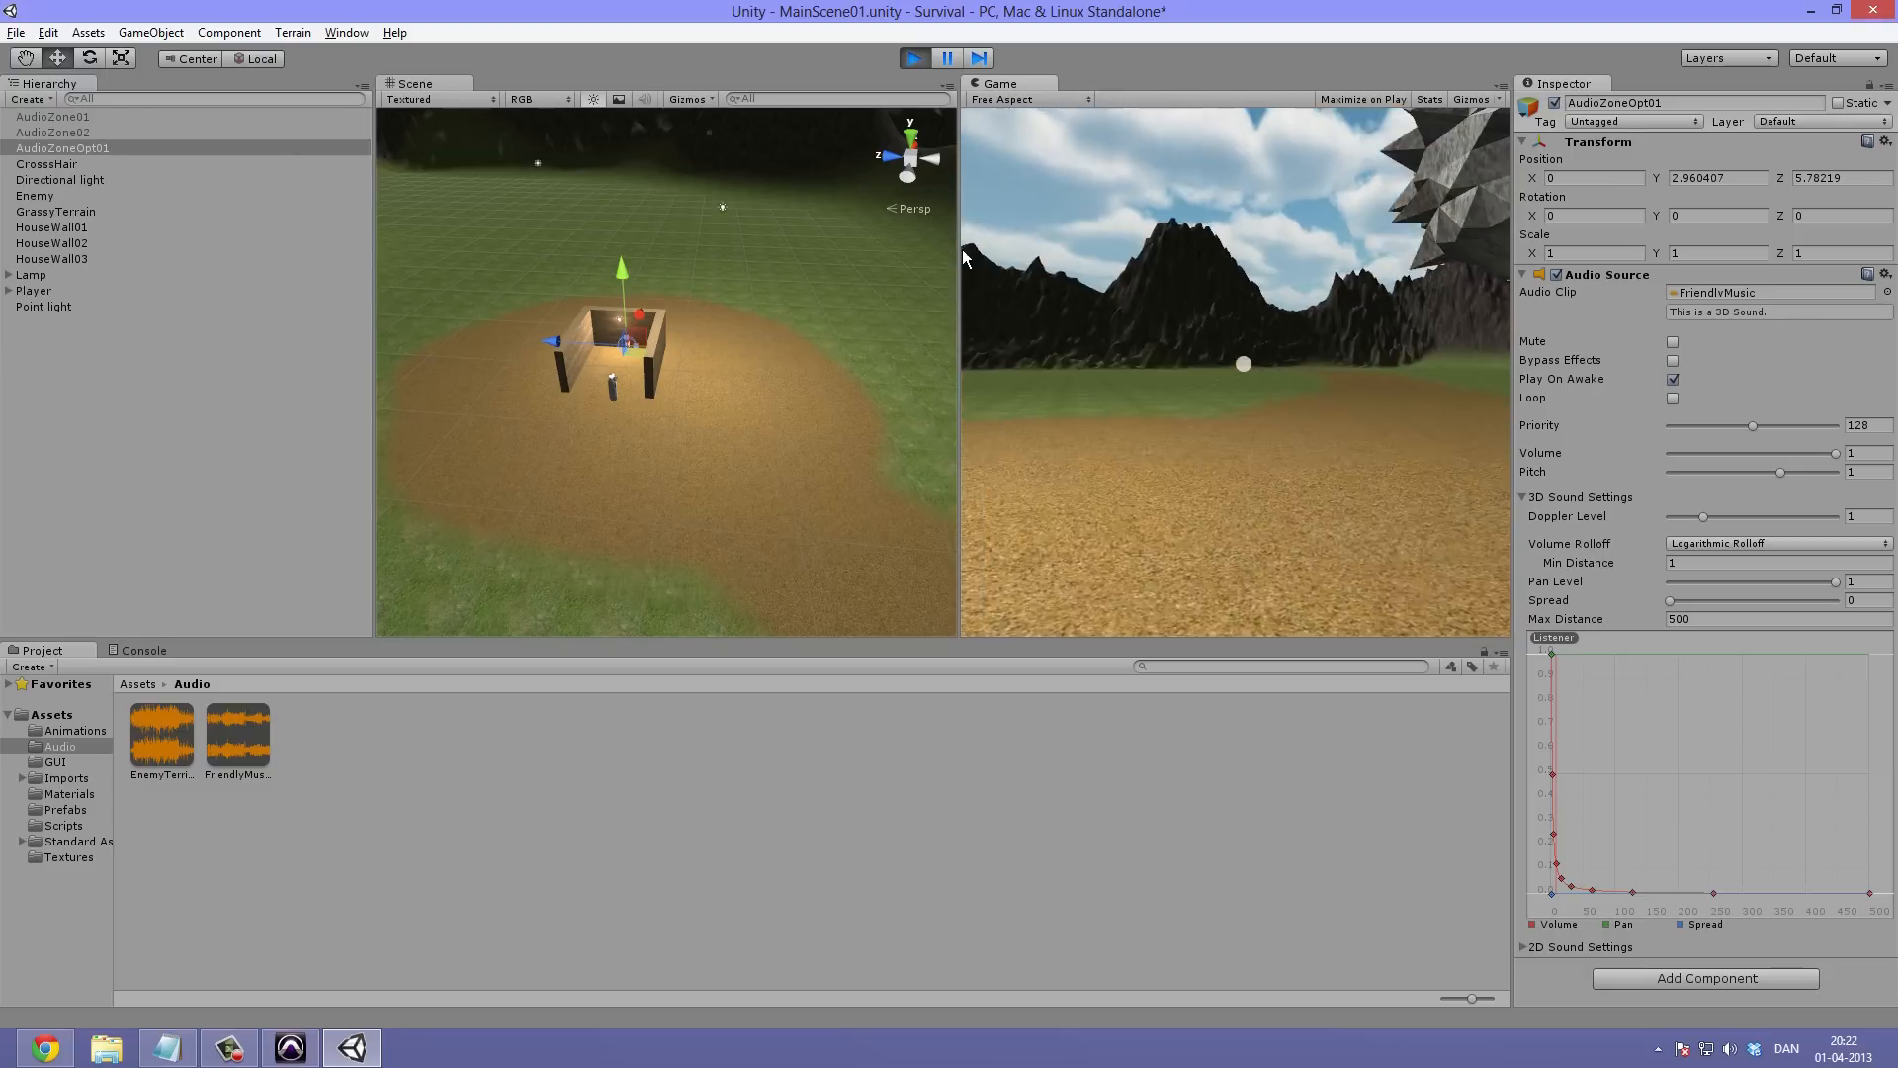
{"action": "key", "text": "w"}
{"action": "key", "text": "w"}
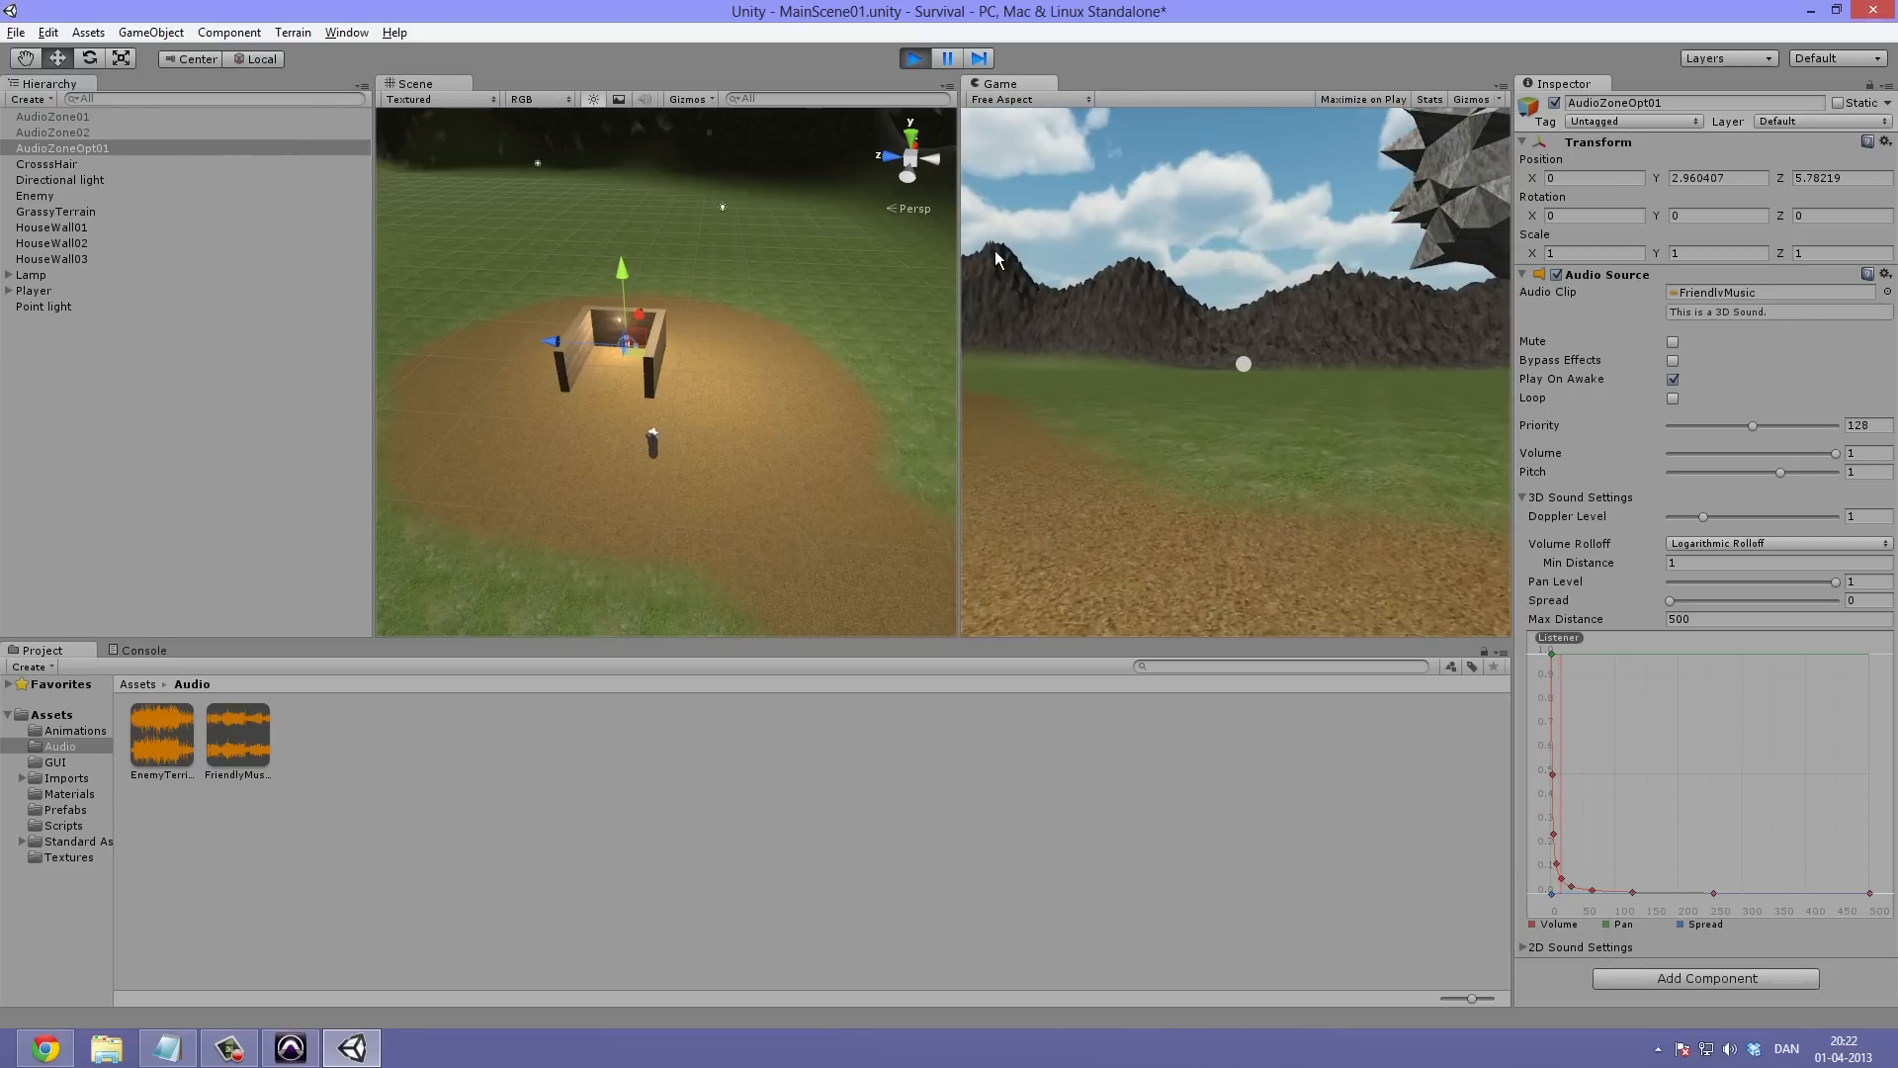
{"action": "key", "text": "w"}
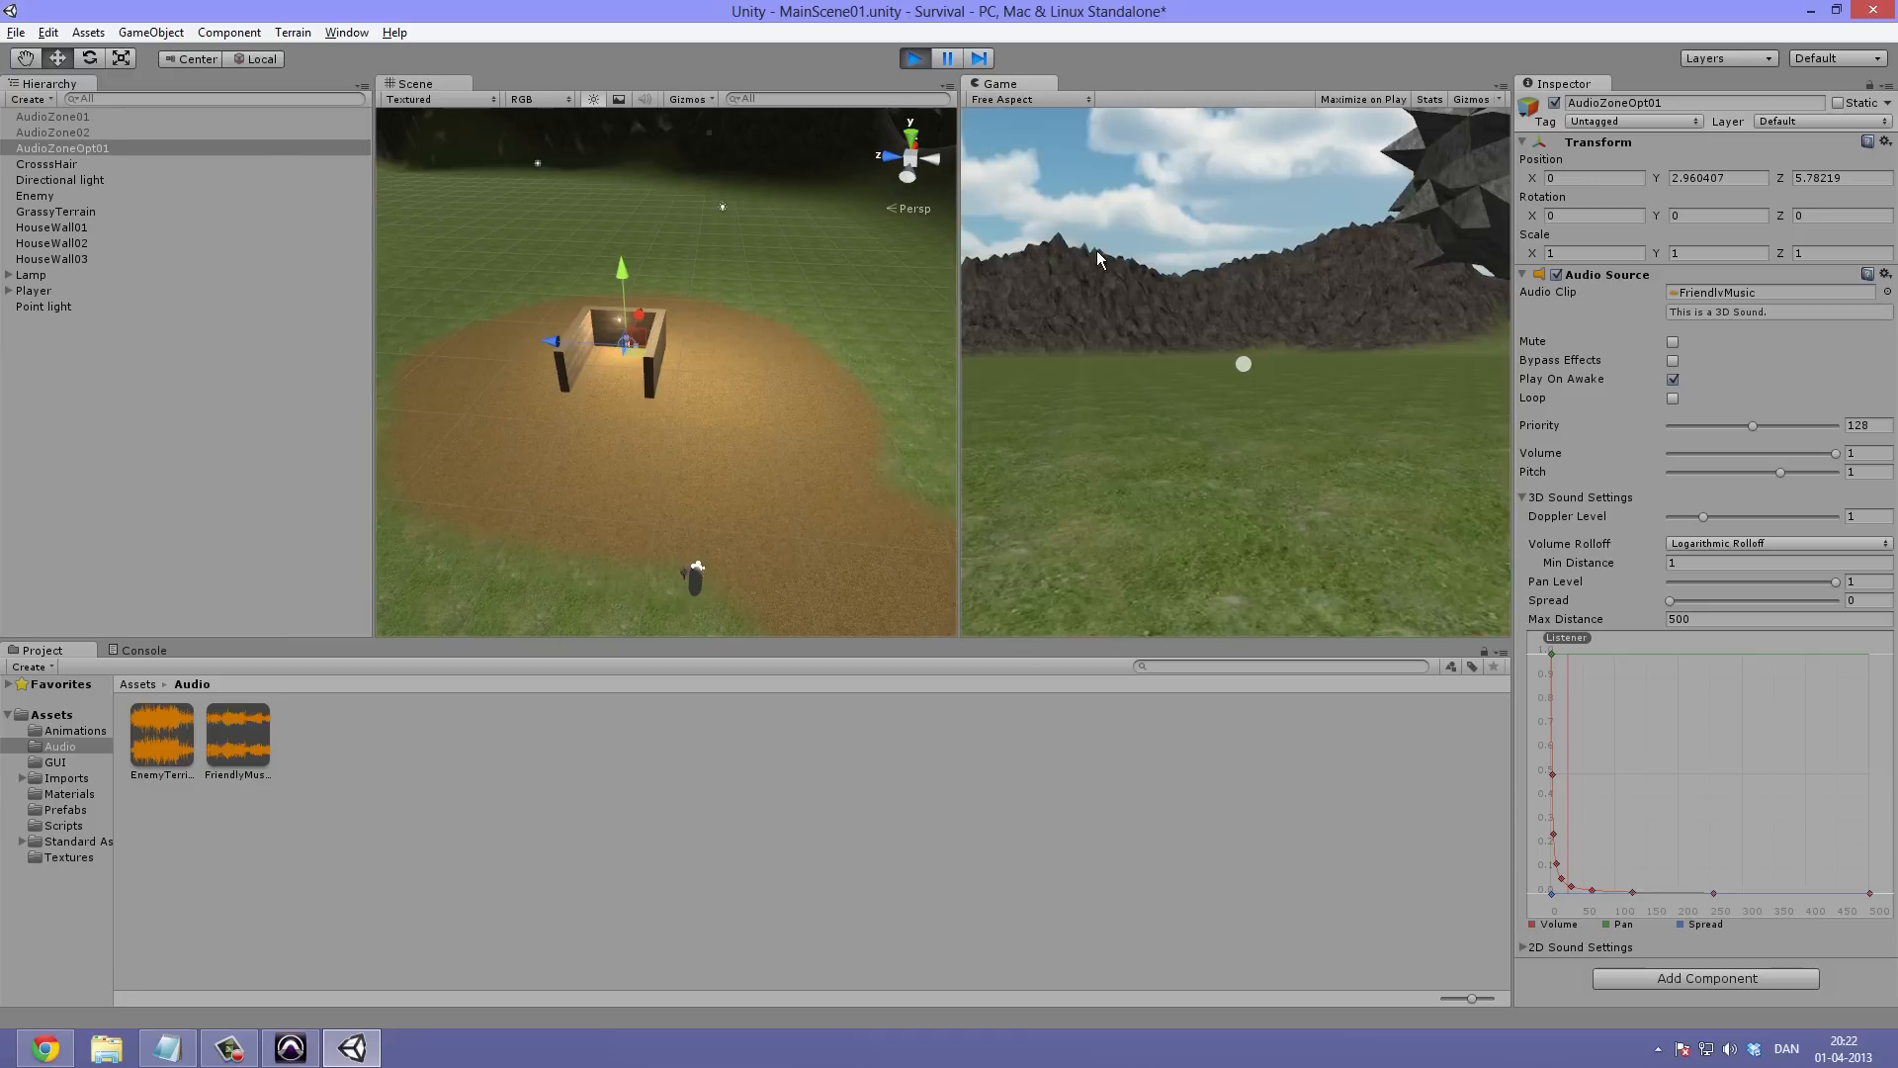
{"action": "key", "text": "s"}
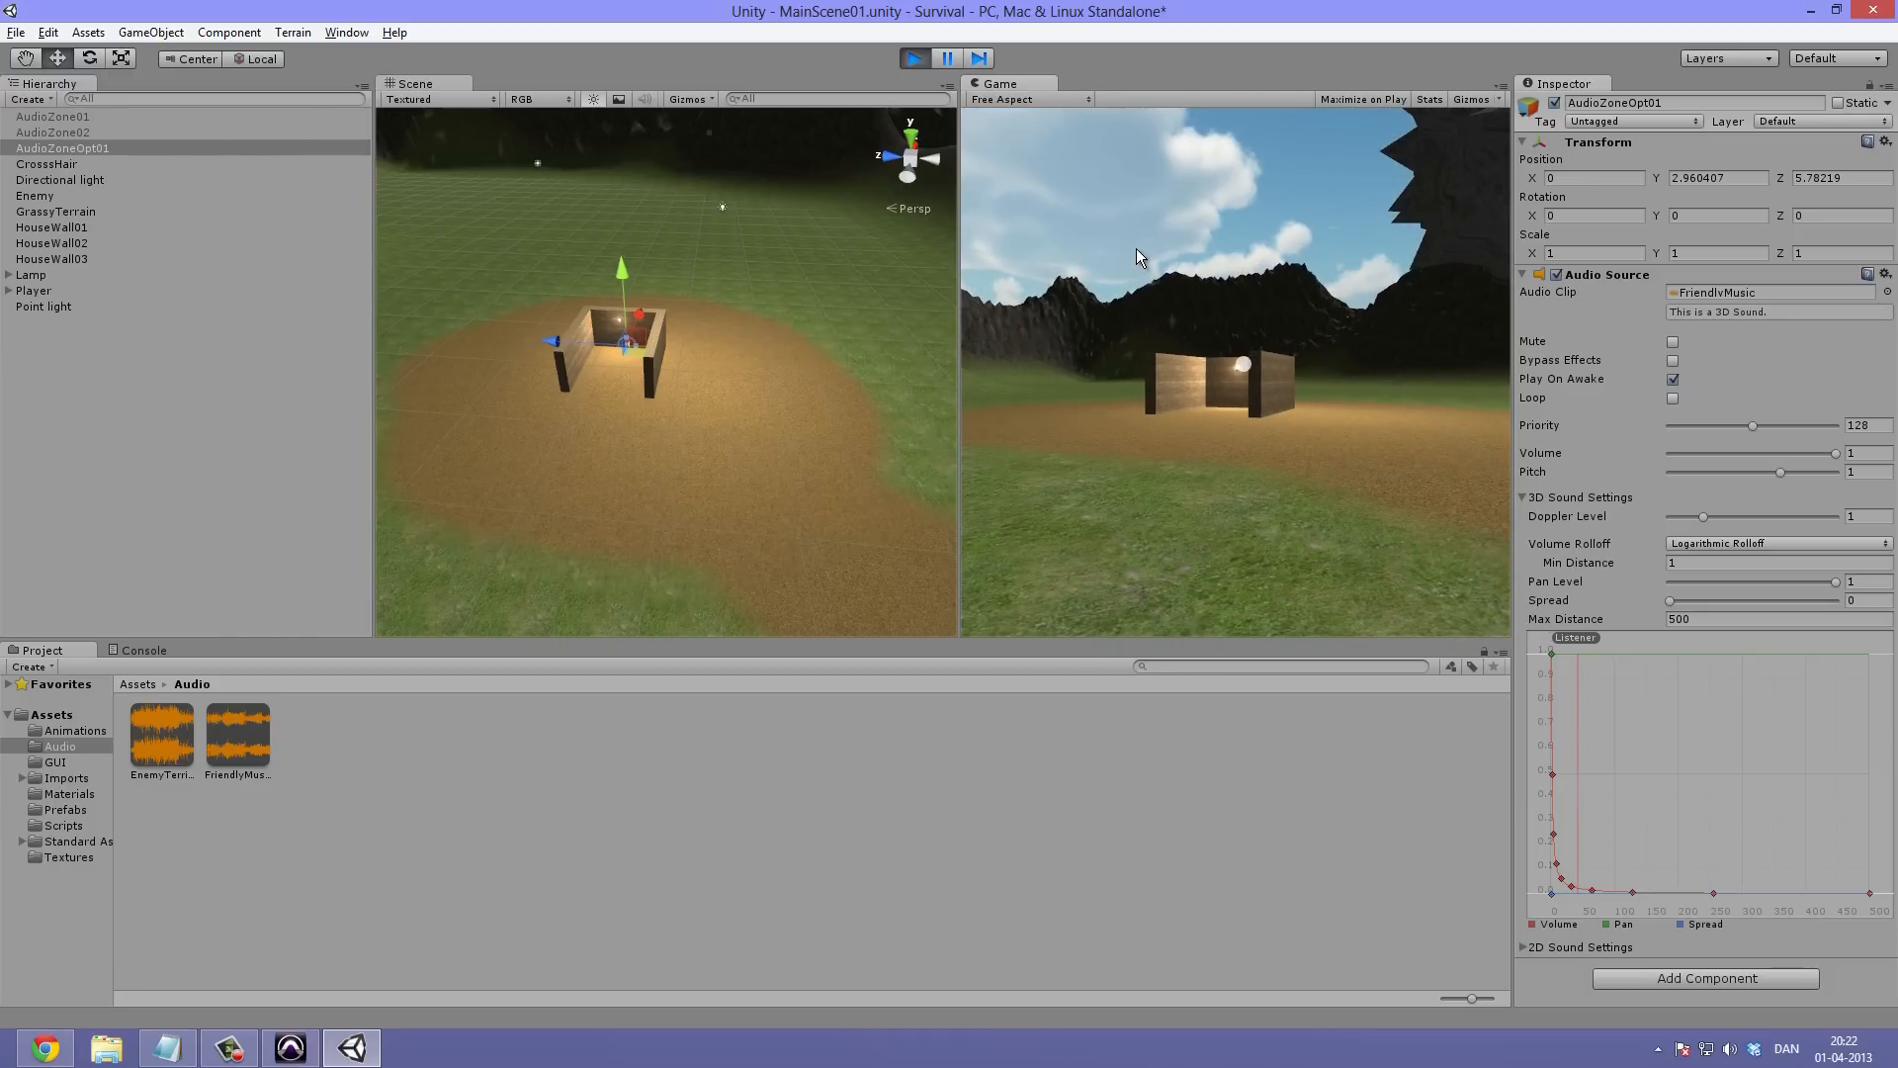
{"action": "key", "text": "ctrl+p"}
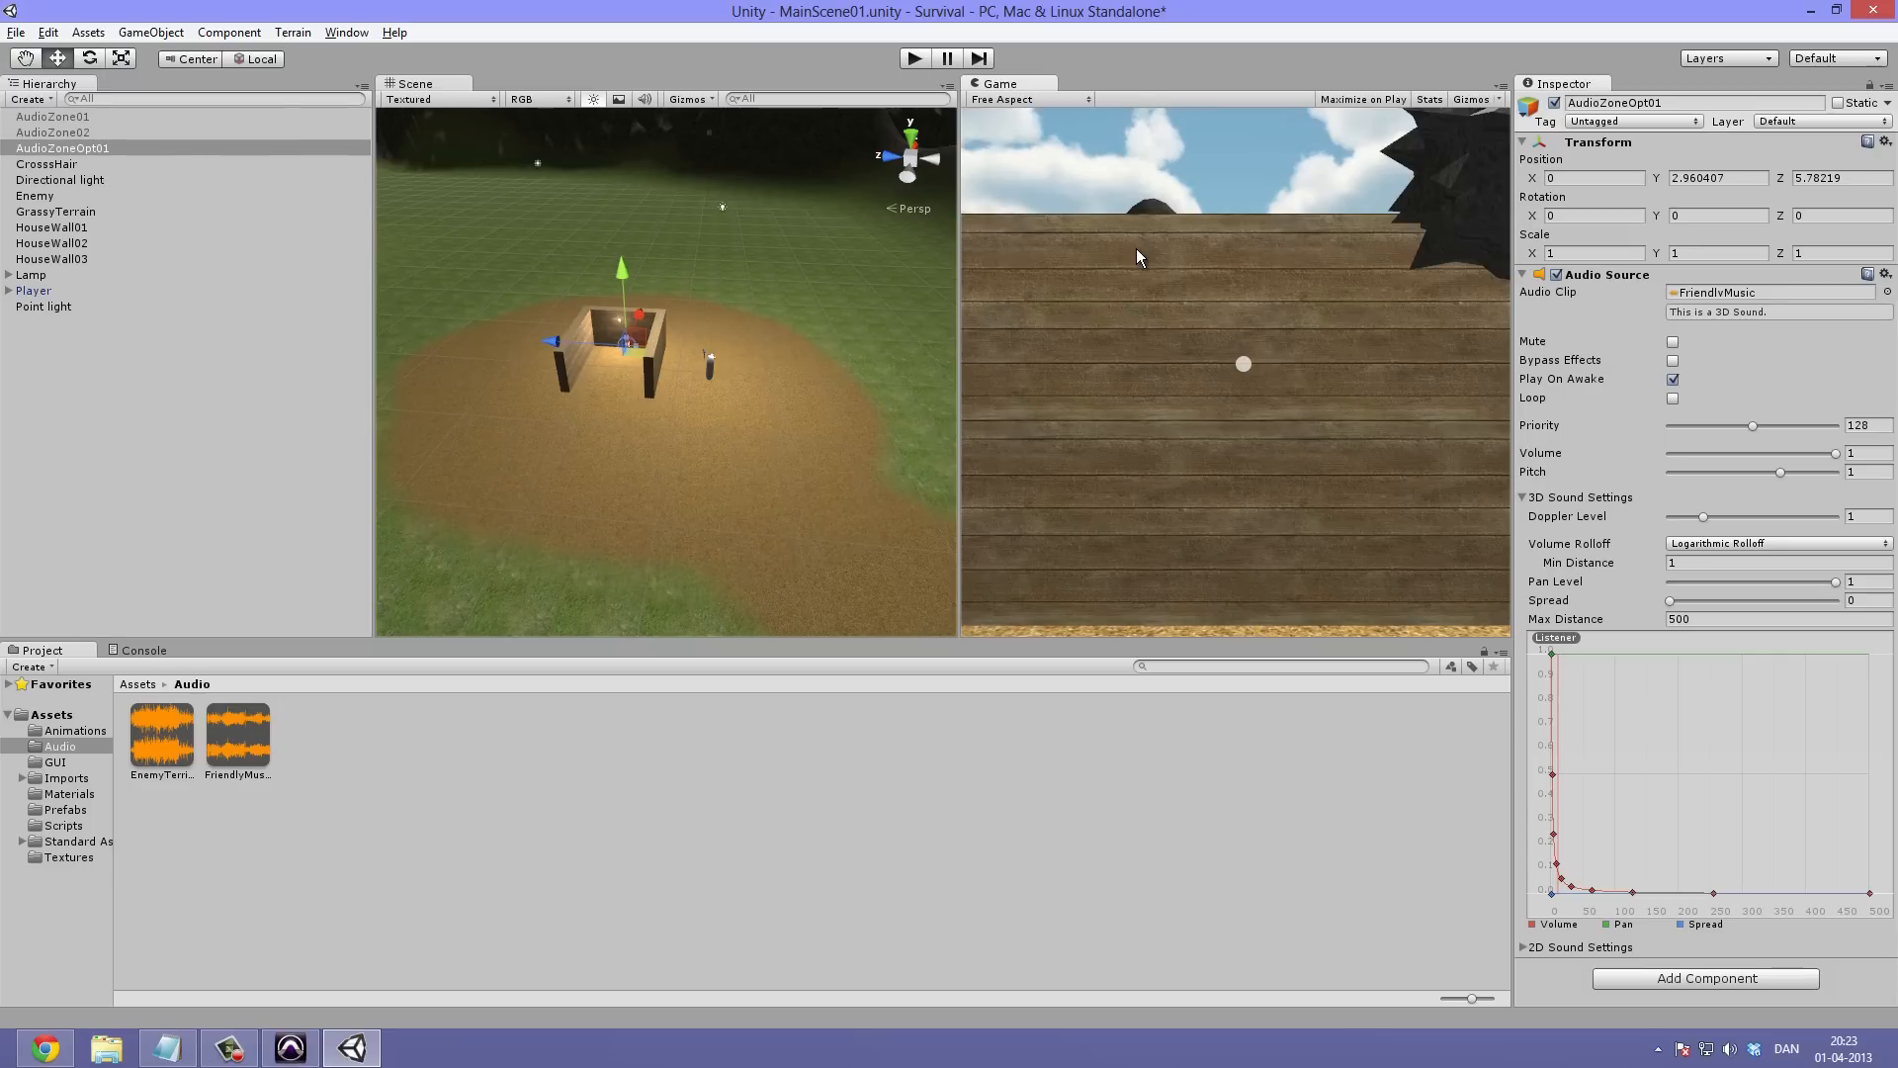
Raise the Audio Source's Min Distance to 22.97812 and move AudioZoneOpt01 to X -1.953363, Z 3.70175 so its sphere surrounds the house
{"action": "left_click_drag", "start_coordinate": [594, 348], "coordinate": [728, 353], "text": "alt"}
{"action": "scroll", "coordinate": [726, 352], "scroll_direction": "up", "scroll_amount": 8}
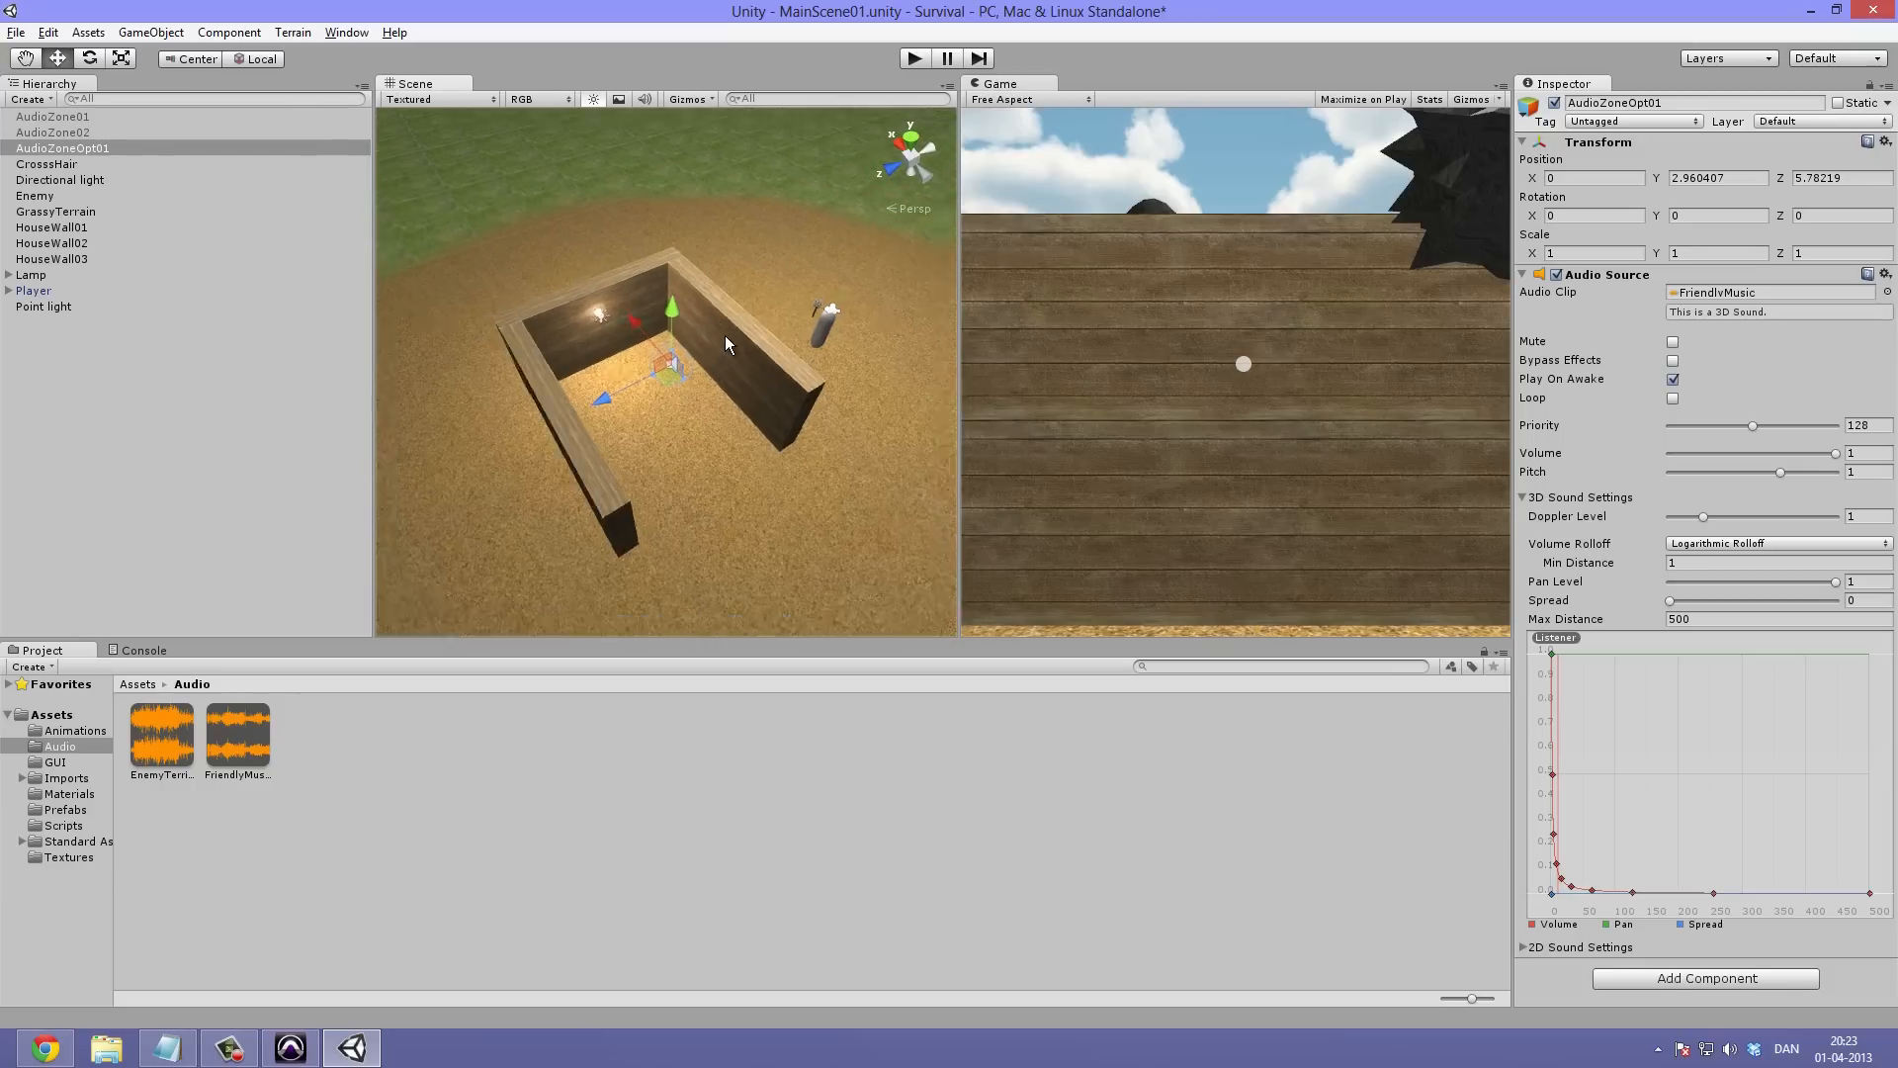
{"action": "scroll", "coordinate": [727, 338], "scroll_direction": "down", "scroll_amount": 10}
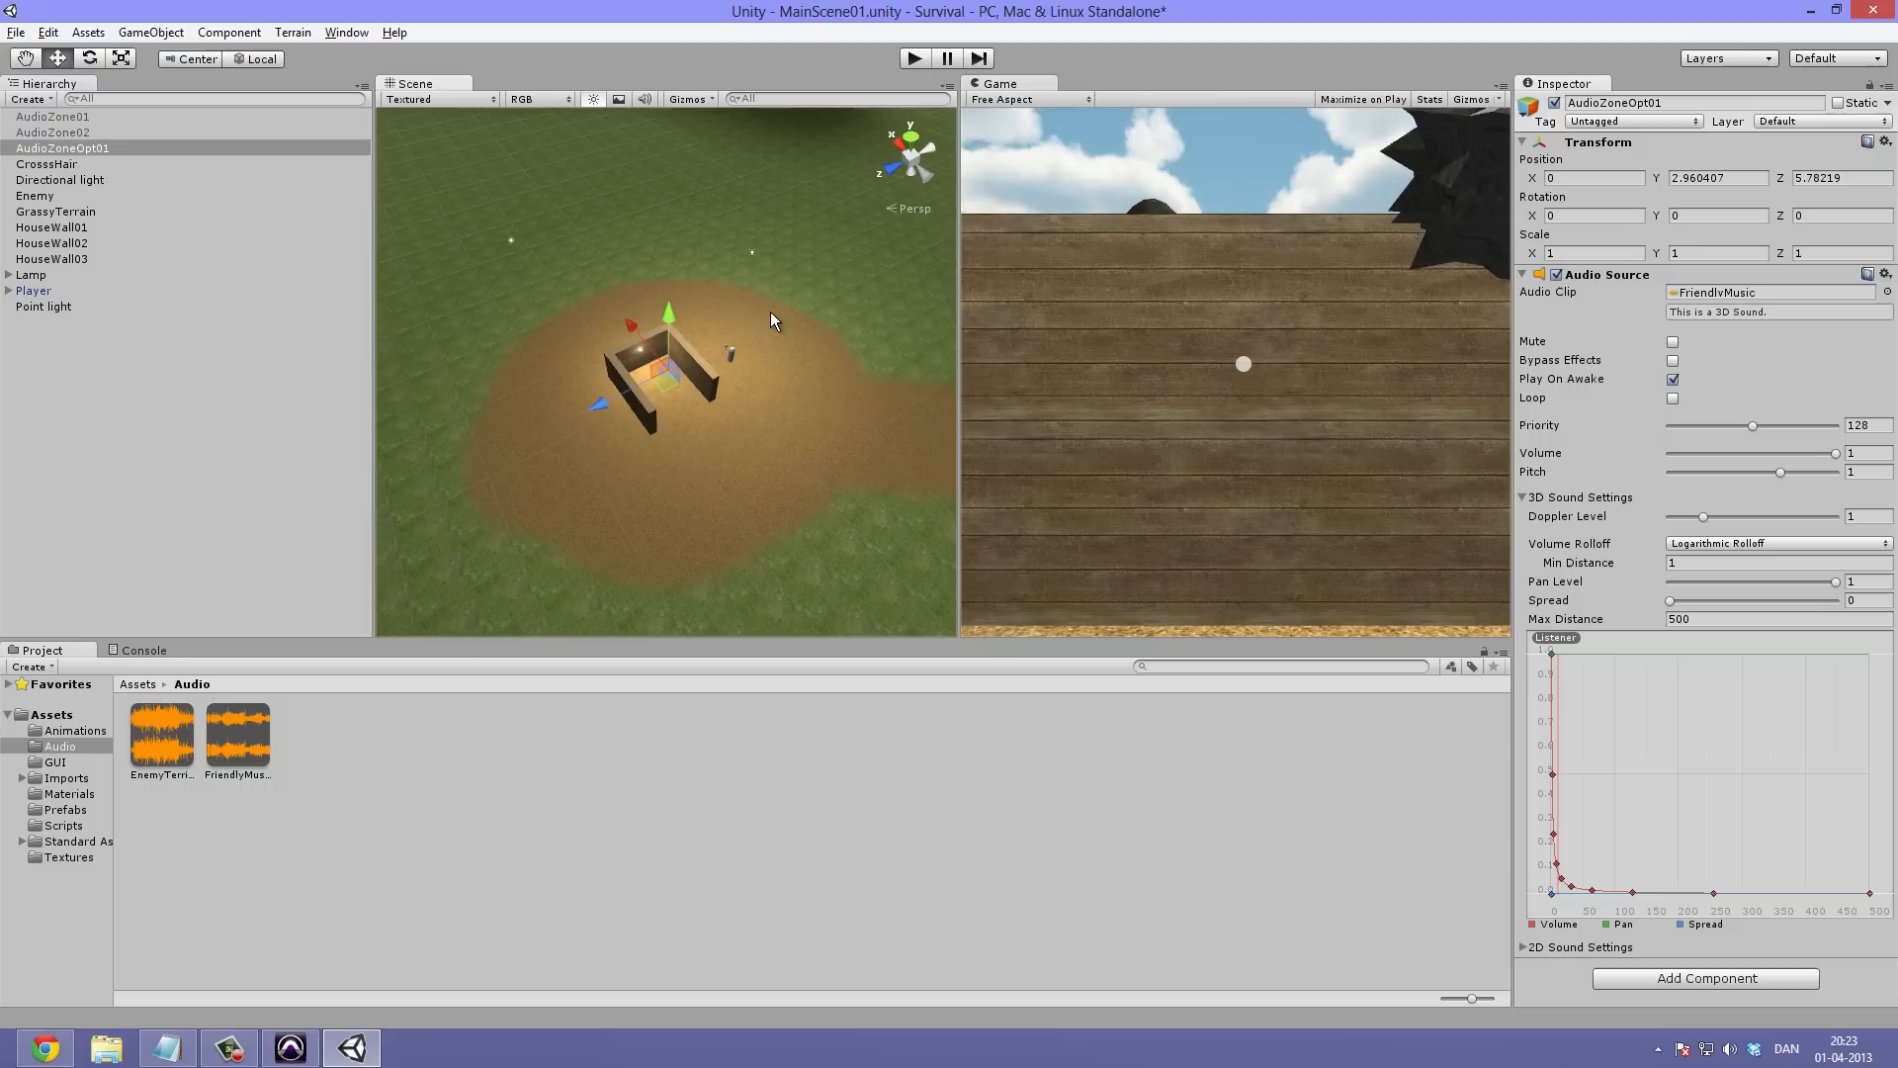
{"action": "scroll", "coordinate": [770, 312], "scroll_direction": "up", "scroll_amount": 2}
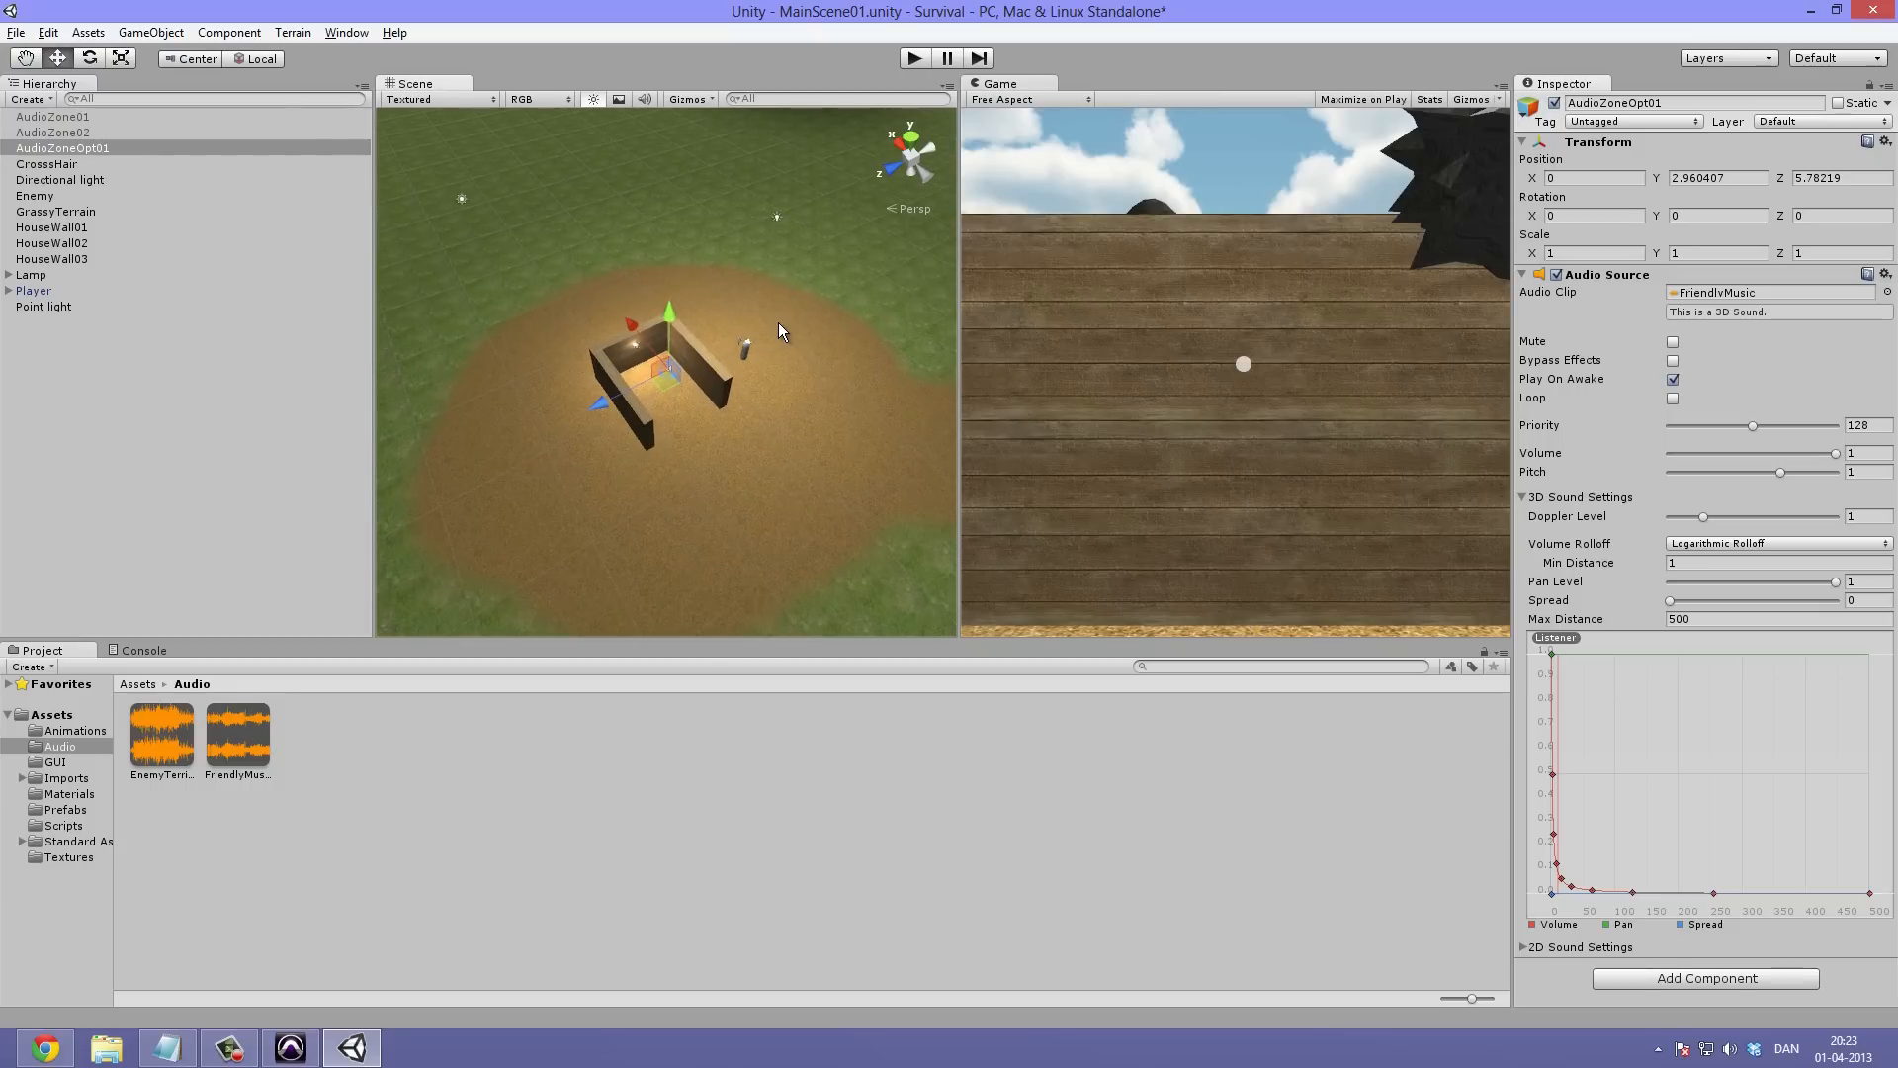
{"action": "left_click_drag", "start_coordinate": [780, 371], "coordinate": [827, 317], "text": "alt"}
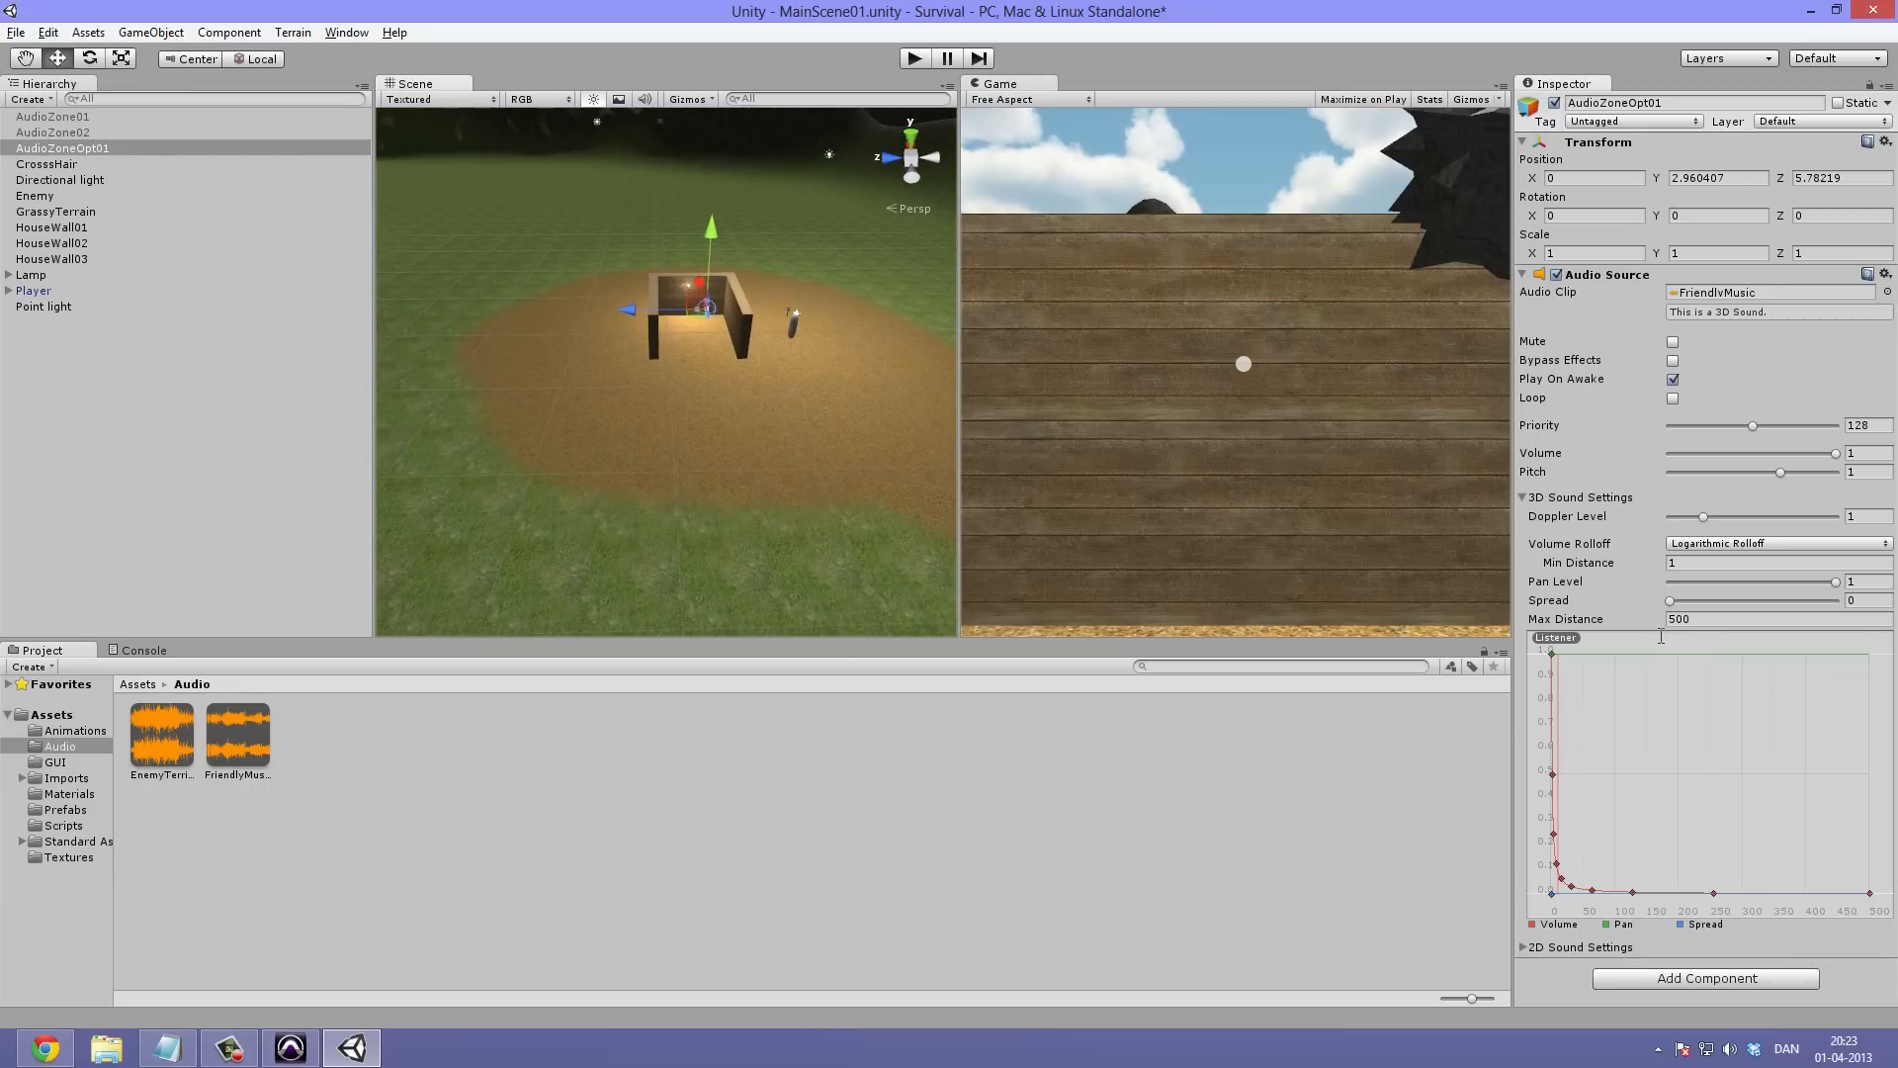
{"action": "mouse_move", "coordinate": [1610, 568]}
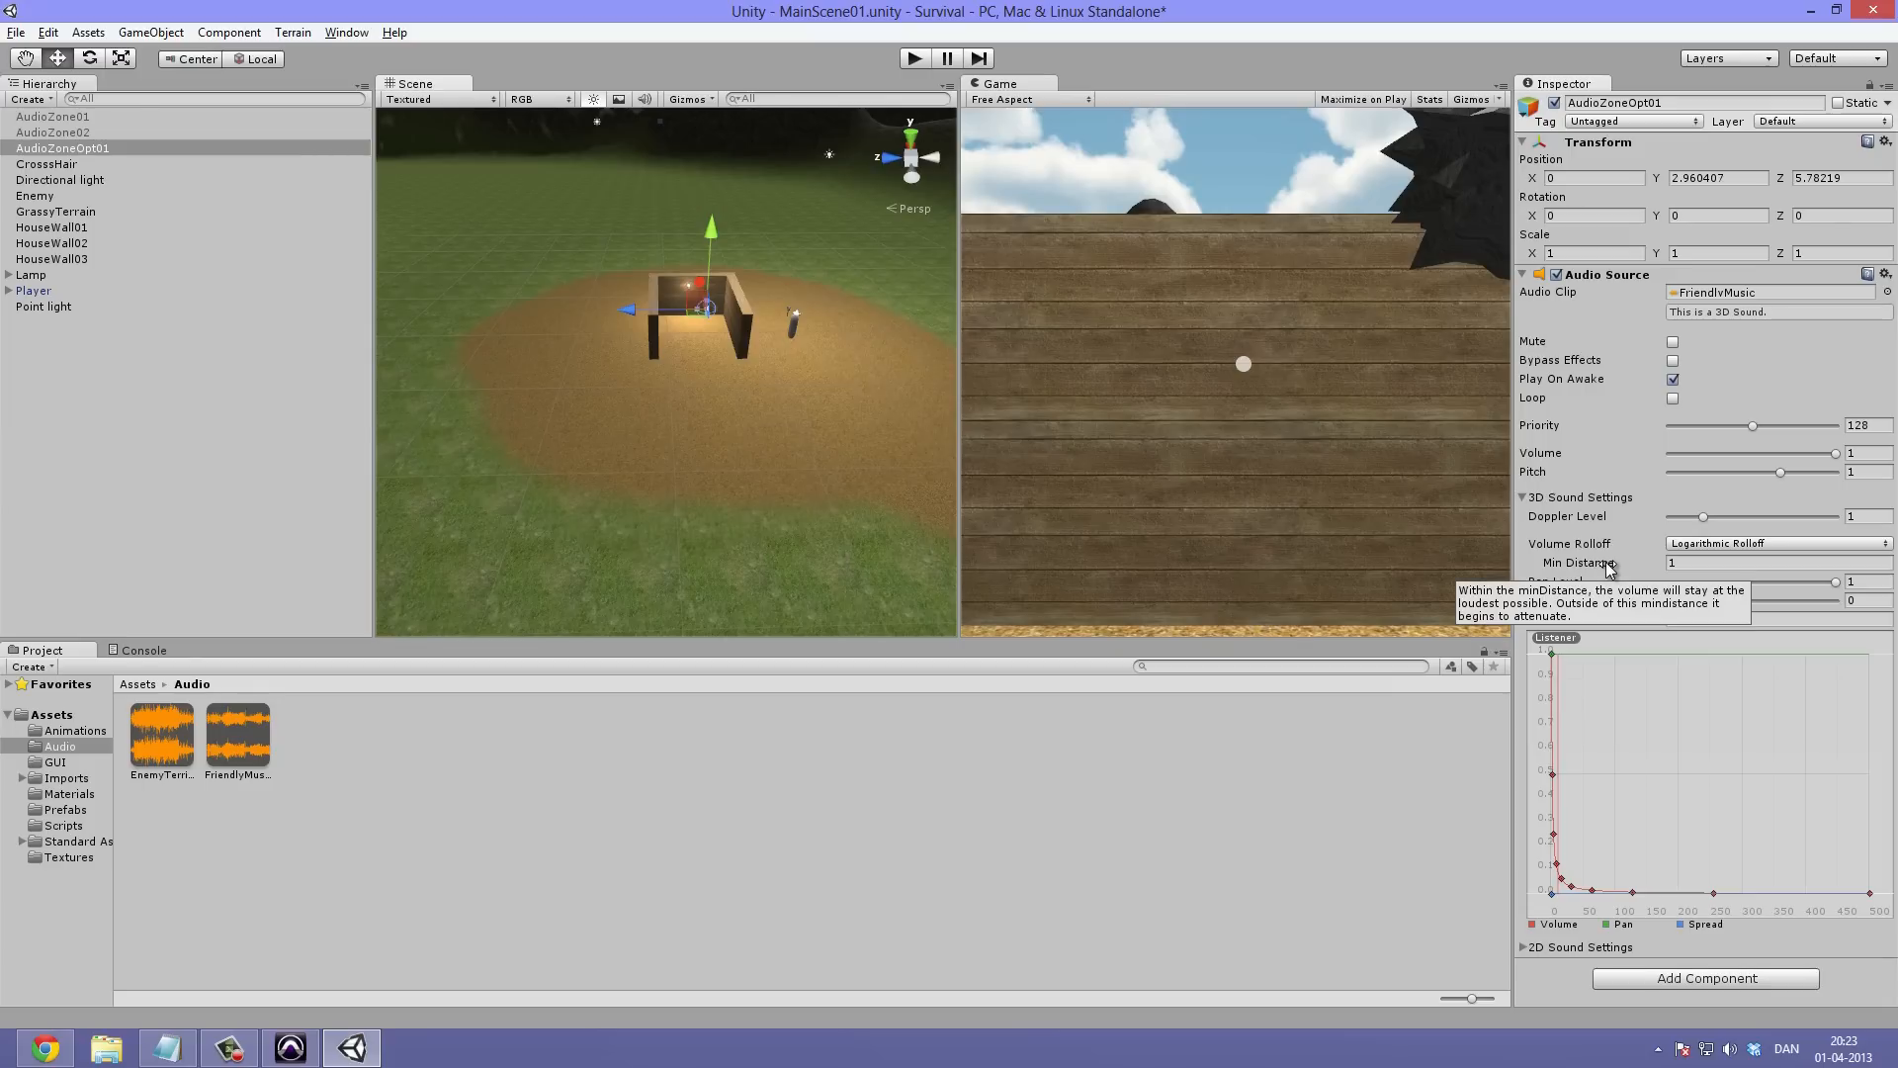
{"action": "left_click_drag", "start_coordinate": [1611, 568], "coordinate": [427, 517]}
{"action": "left_click_drag", "start_coordinate": [779, 276], "coordinate": [738, 322], "text": "alt"}
{"action": "left_click_drag", "start_coordinate": [863, 443], "coordinate": [682, 331], "text": "alt"}
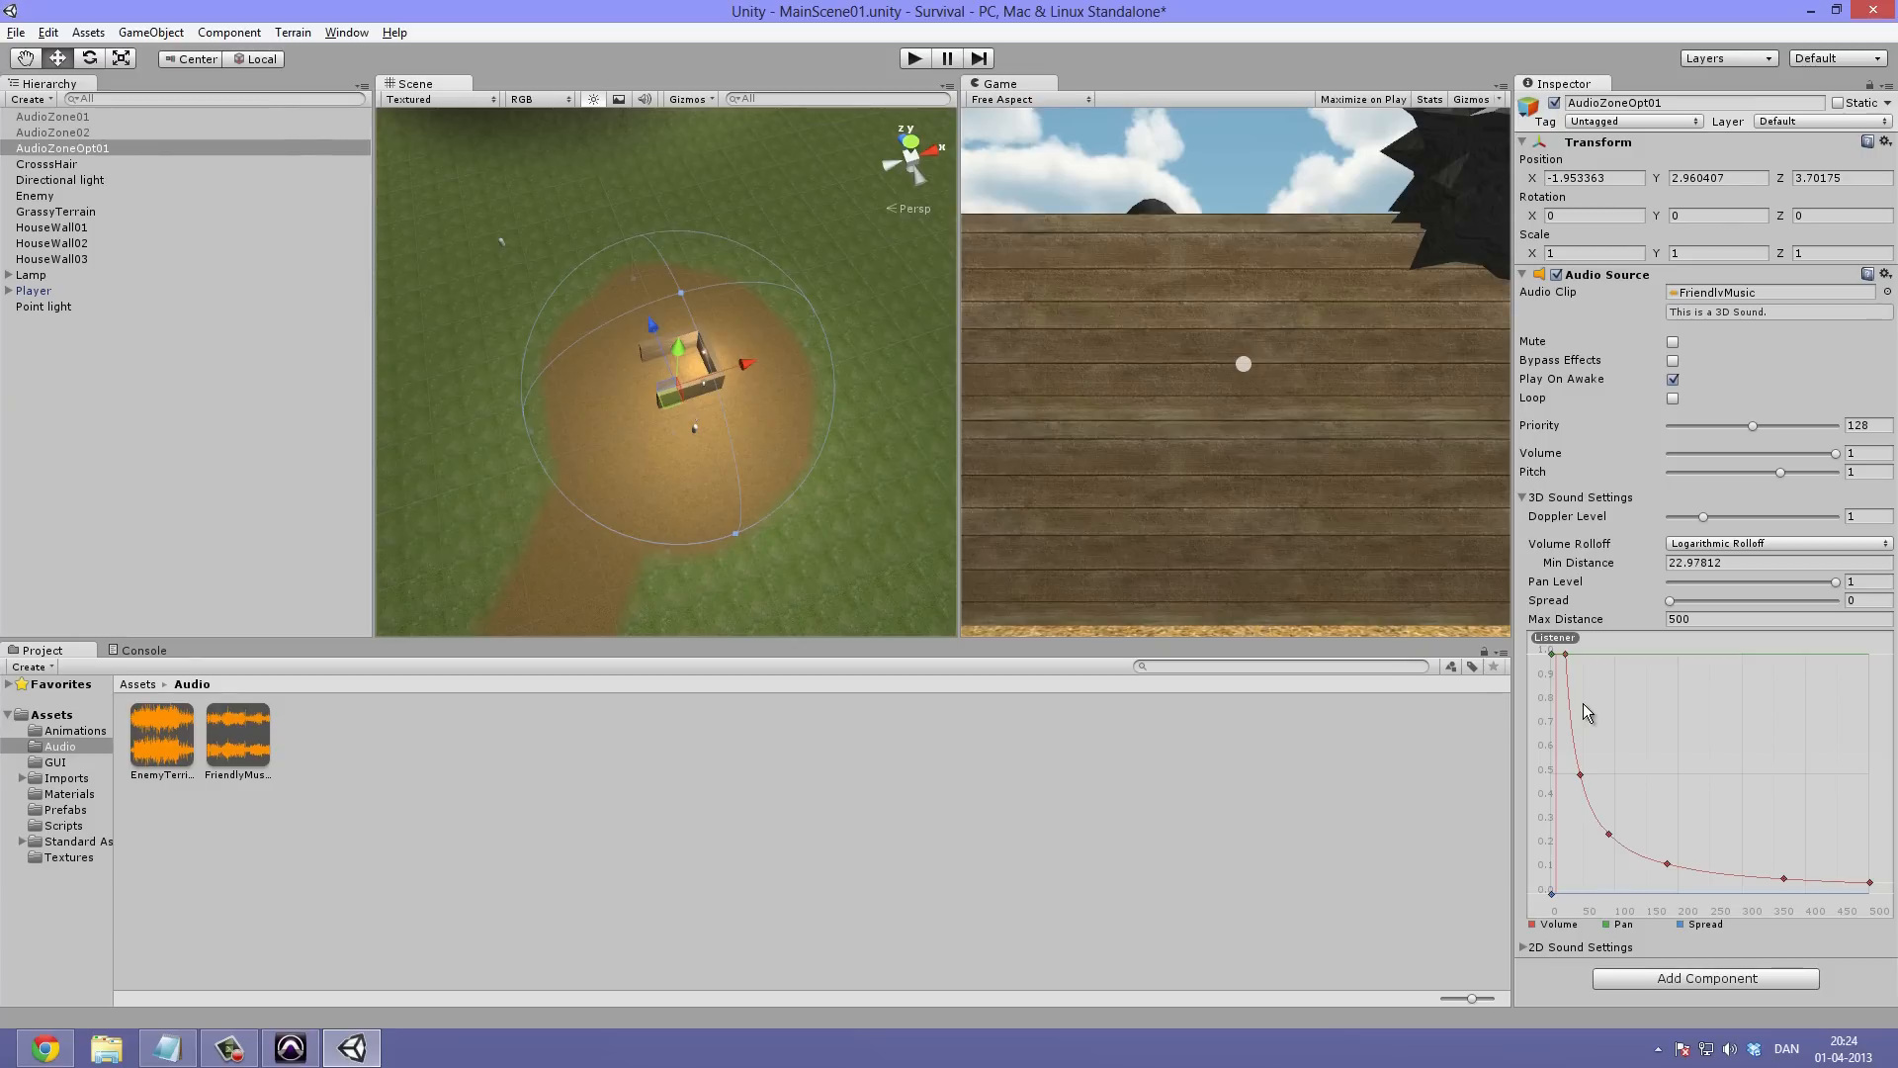
Compare the Logarithmic and Linear volume rolloff curves and set the Audio Source's Volume Rolloff to Linear Rolloff
{"action": "left_click", "coordinate": [1750, 545]}
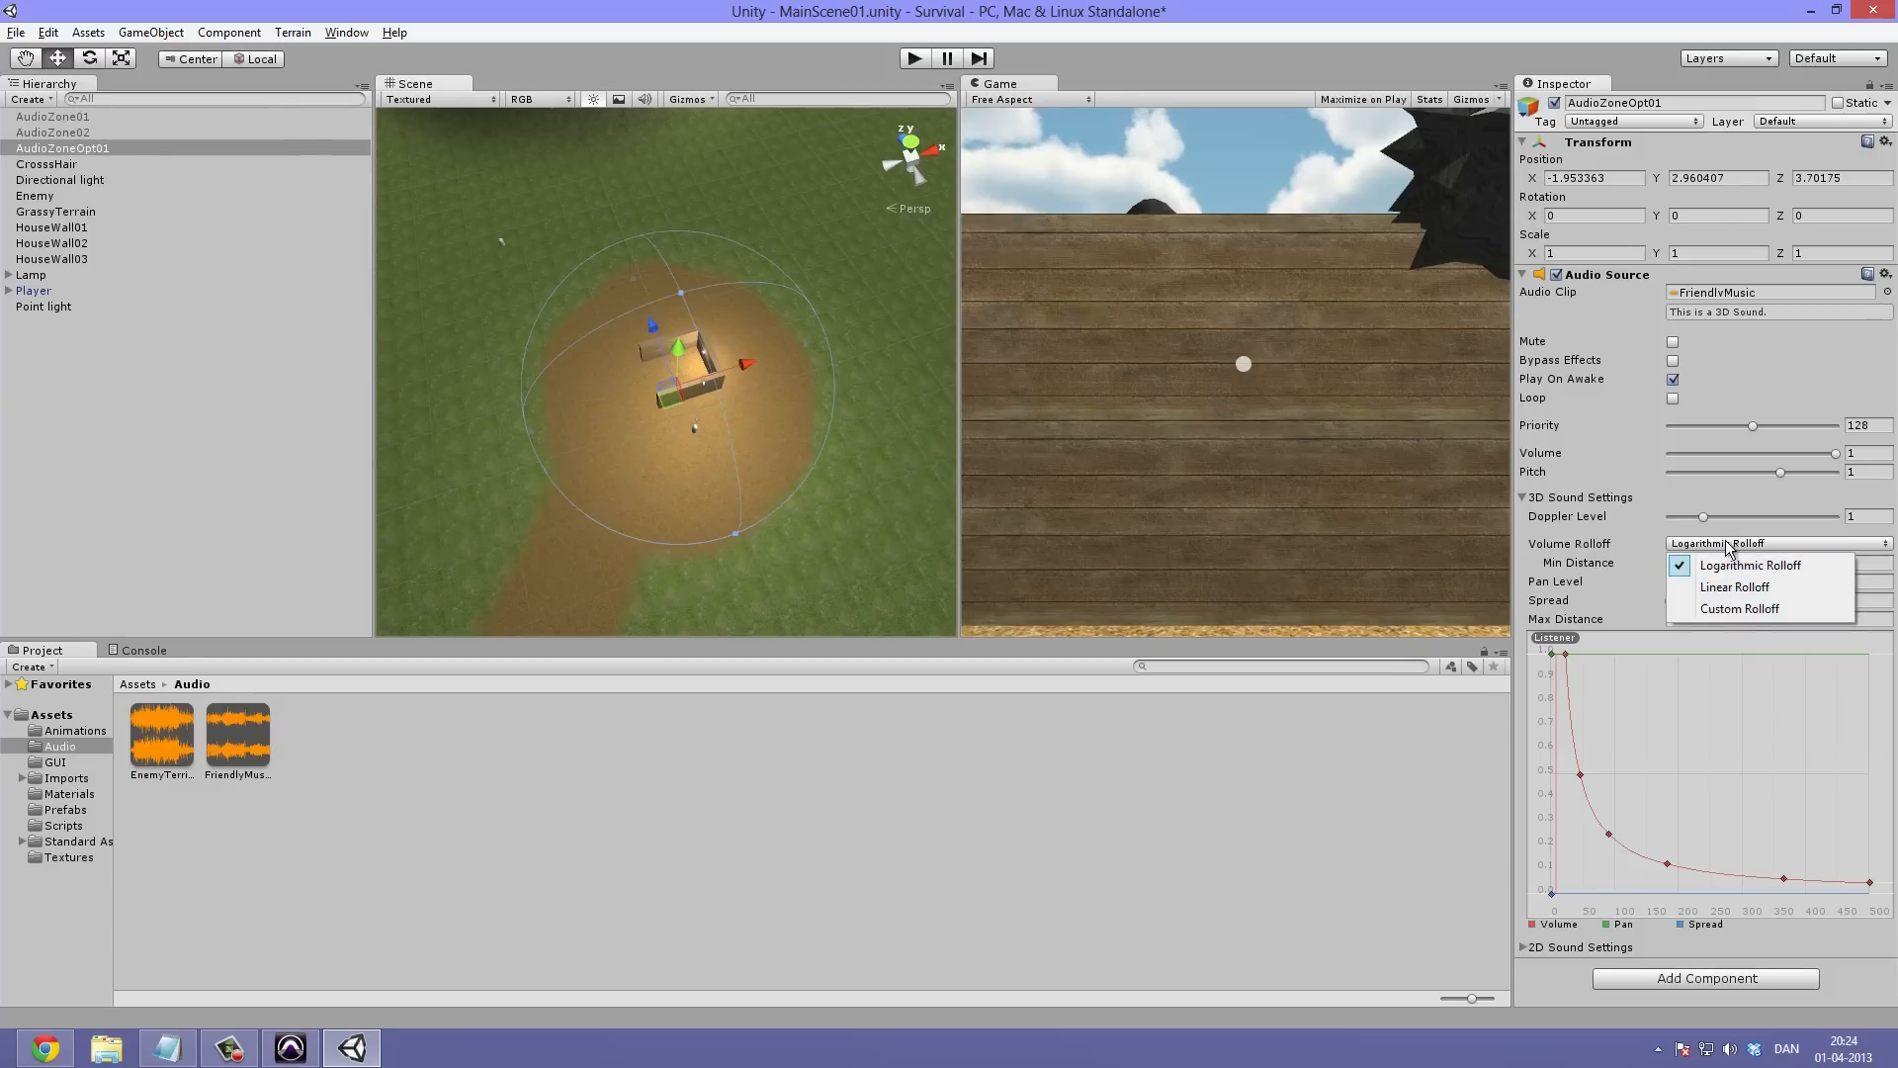
{"action": "left_click", "coordinate": [1562, 519]}
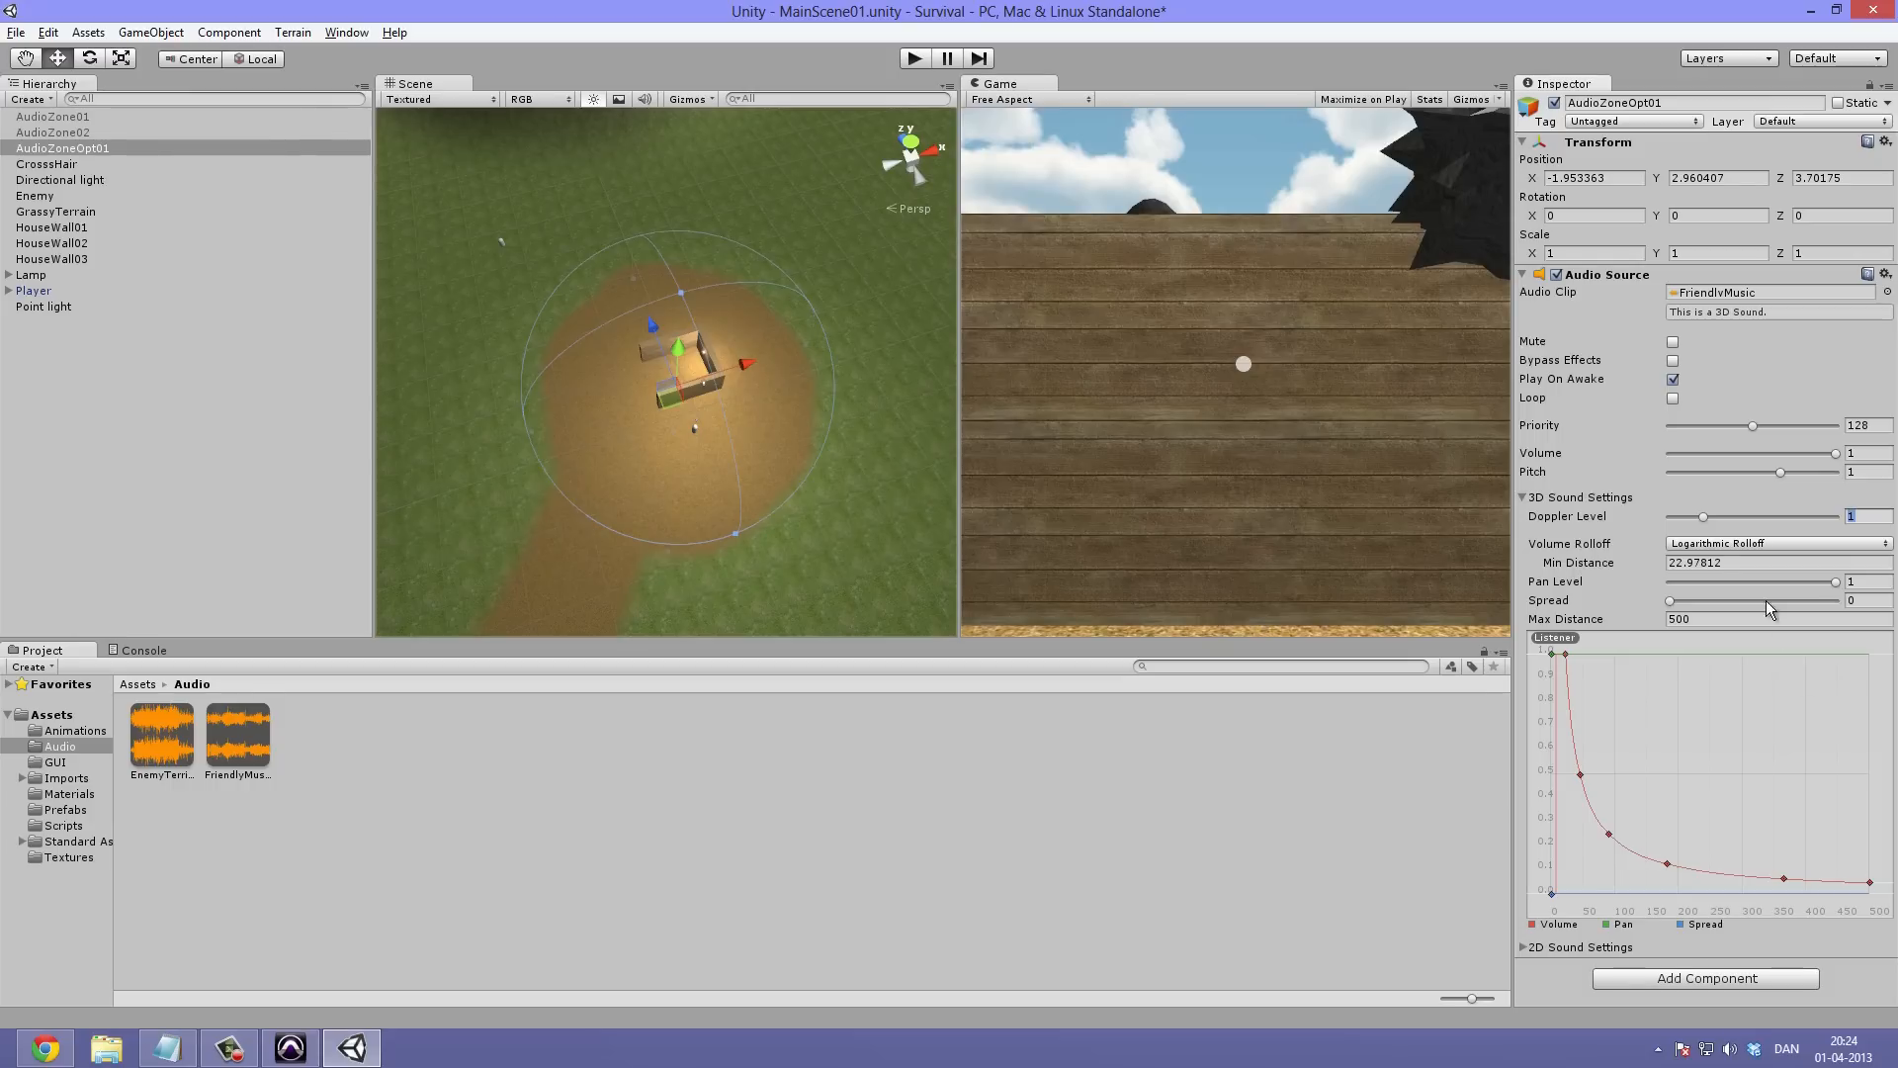
{"action": "left_click", "coordinate": [1720, 543]}
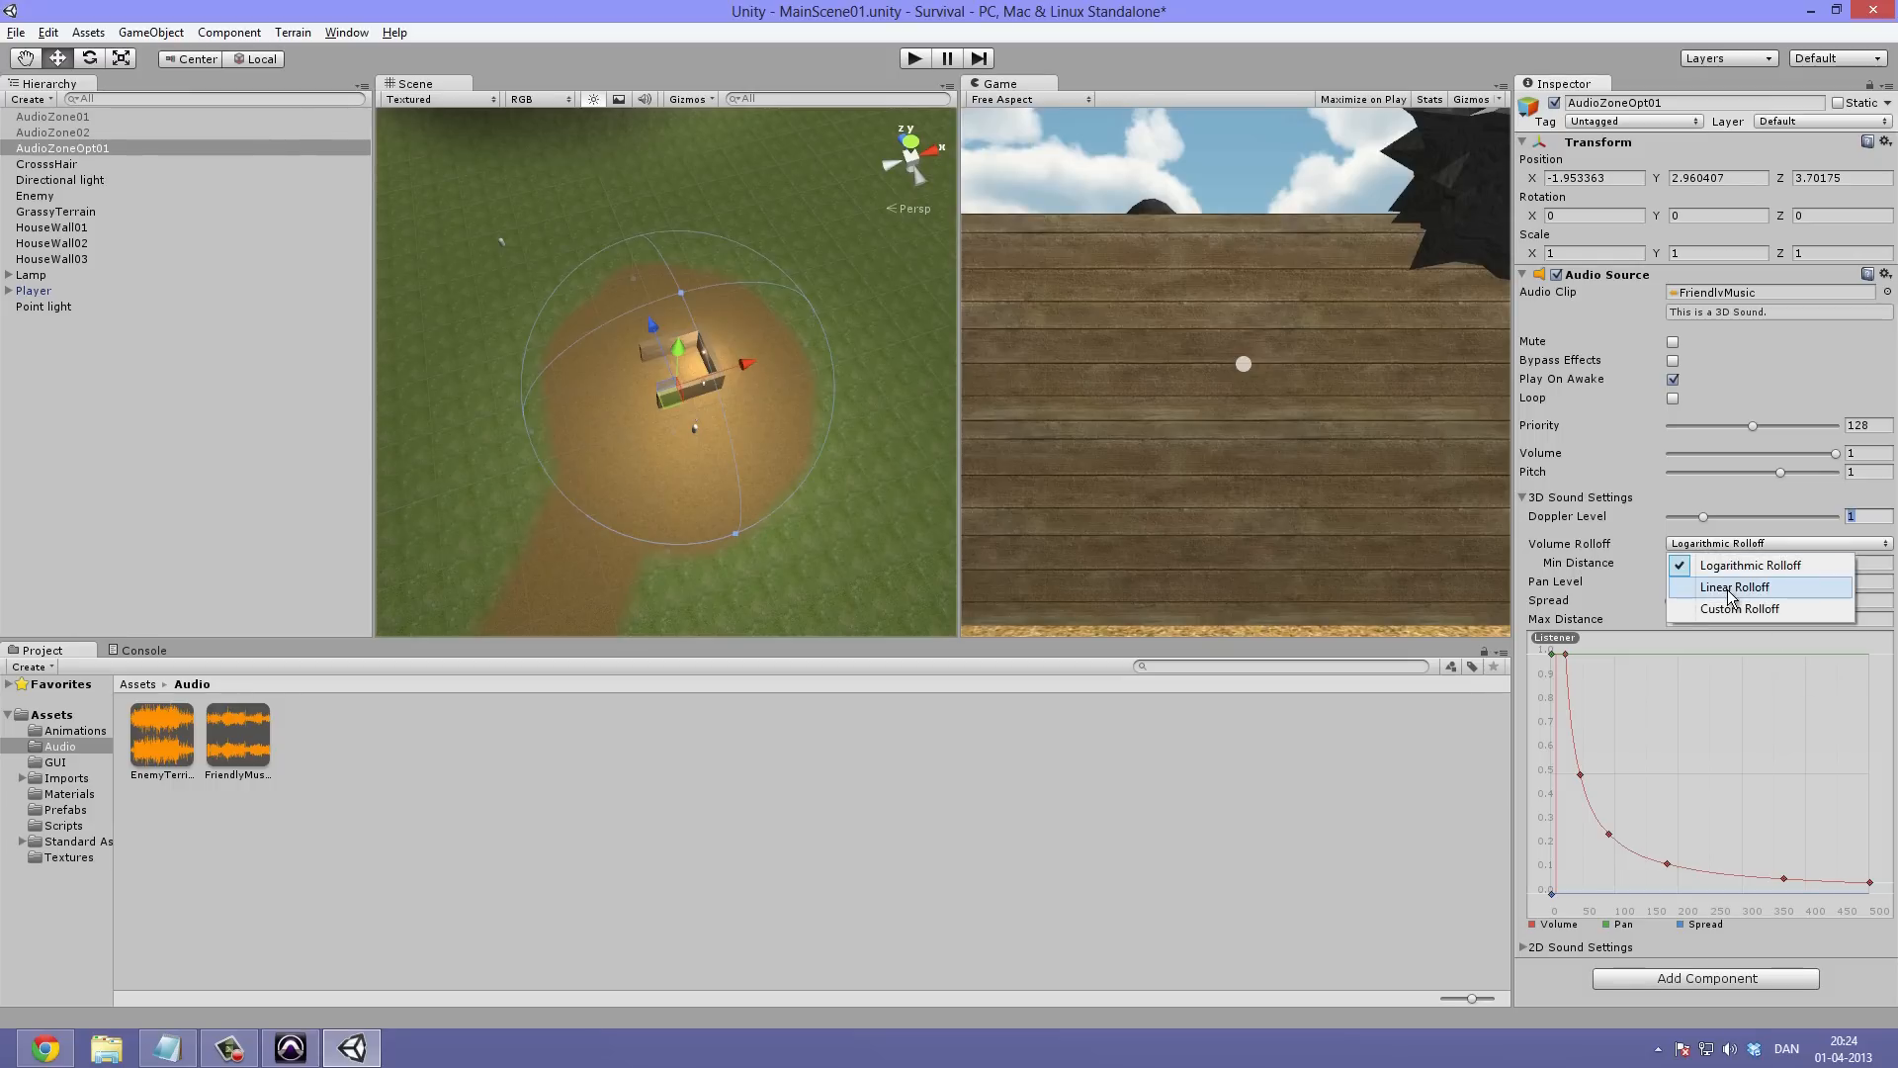
{"action": "left_click", "coordinate": [1731, 590]}
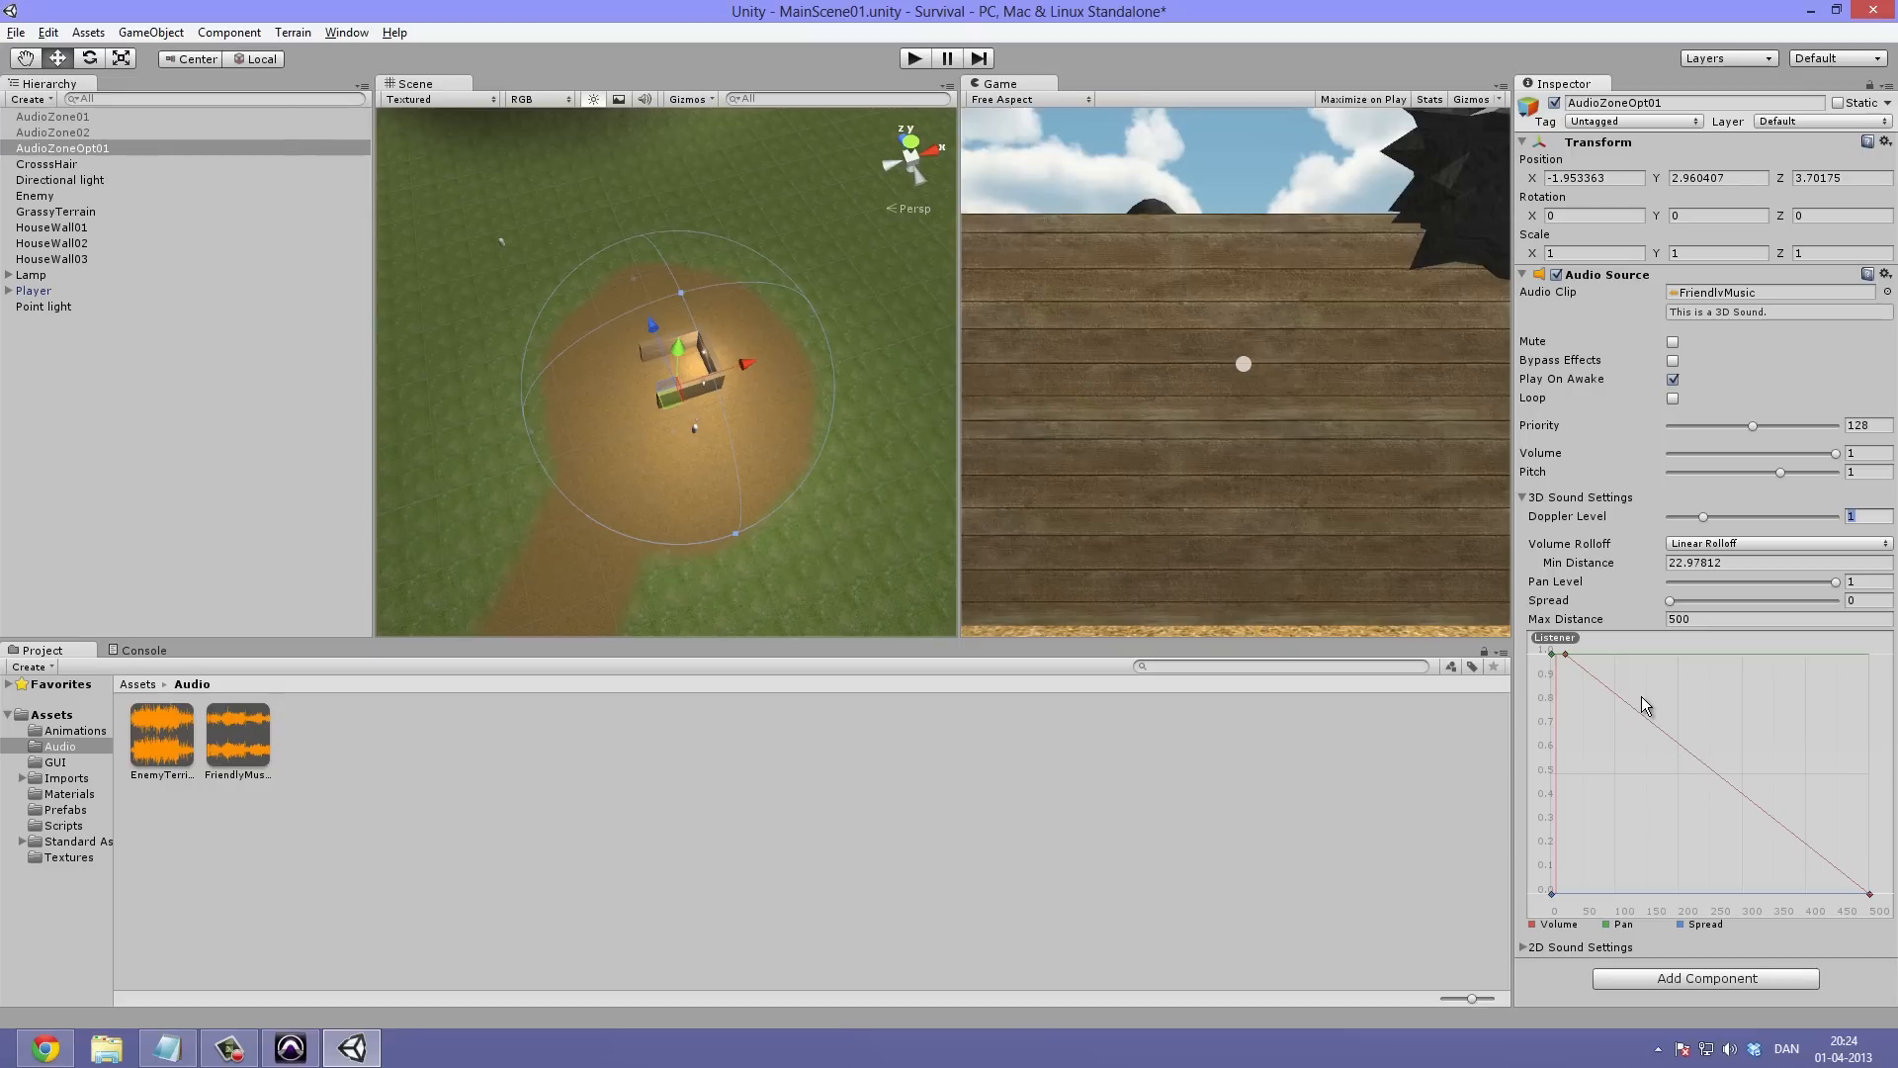
{"action": "left_click", "coordinate": [1714, 545]}
{"action": "left_click", "coordinate": [1712, 567]}
{"action": "left_click", "coordinate": [1713, 544]}
{"action": "left_click", "coordinate": [1731, 585]}
Reduce the Audio Source's Max Distance to 32.24 and inspect both range spheres around the house from several angles
{"action": "left_click_drag", "start_coordinate": [711, 370], "coordinate": [539, 214], "text": "alt"}
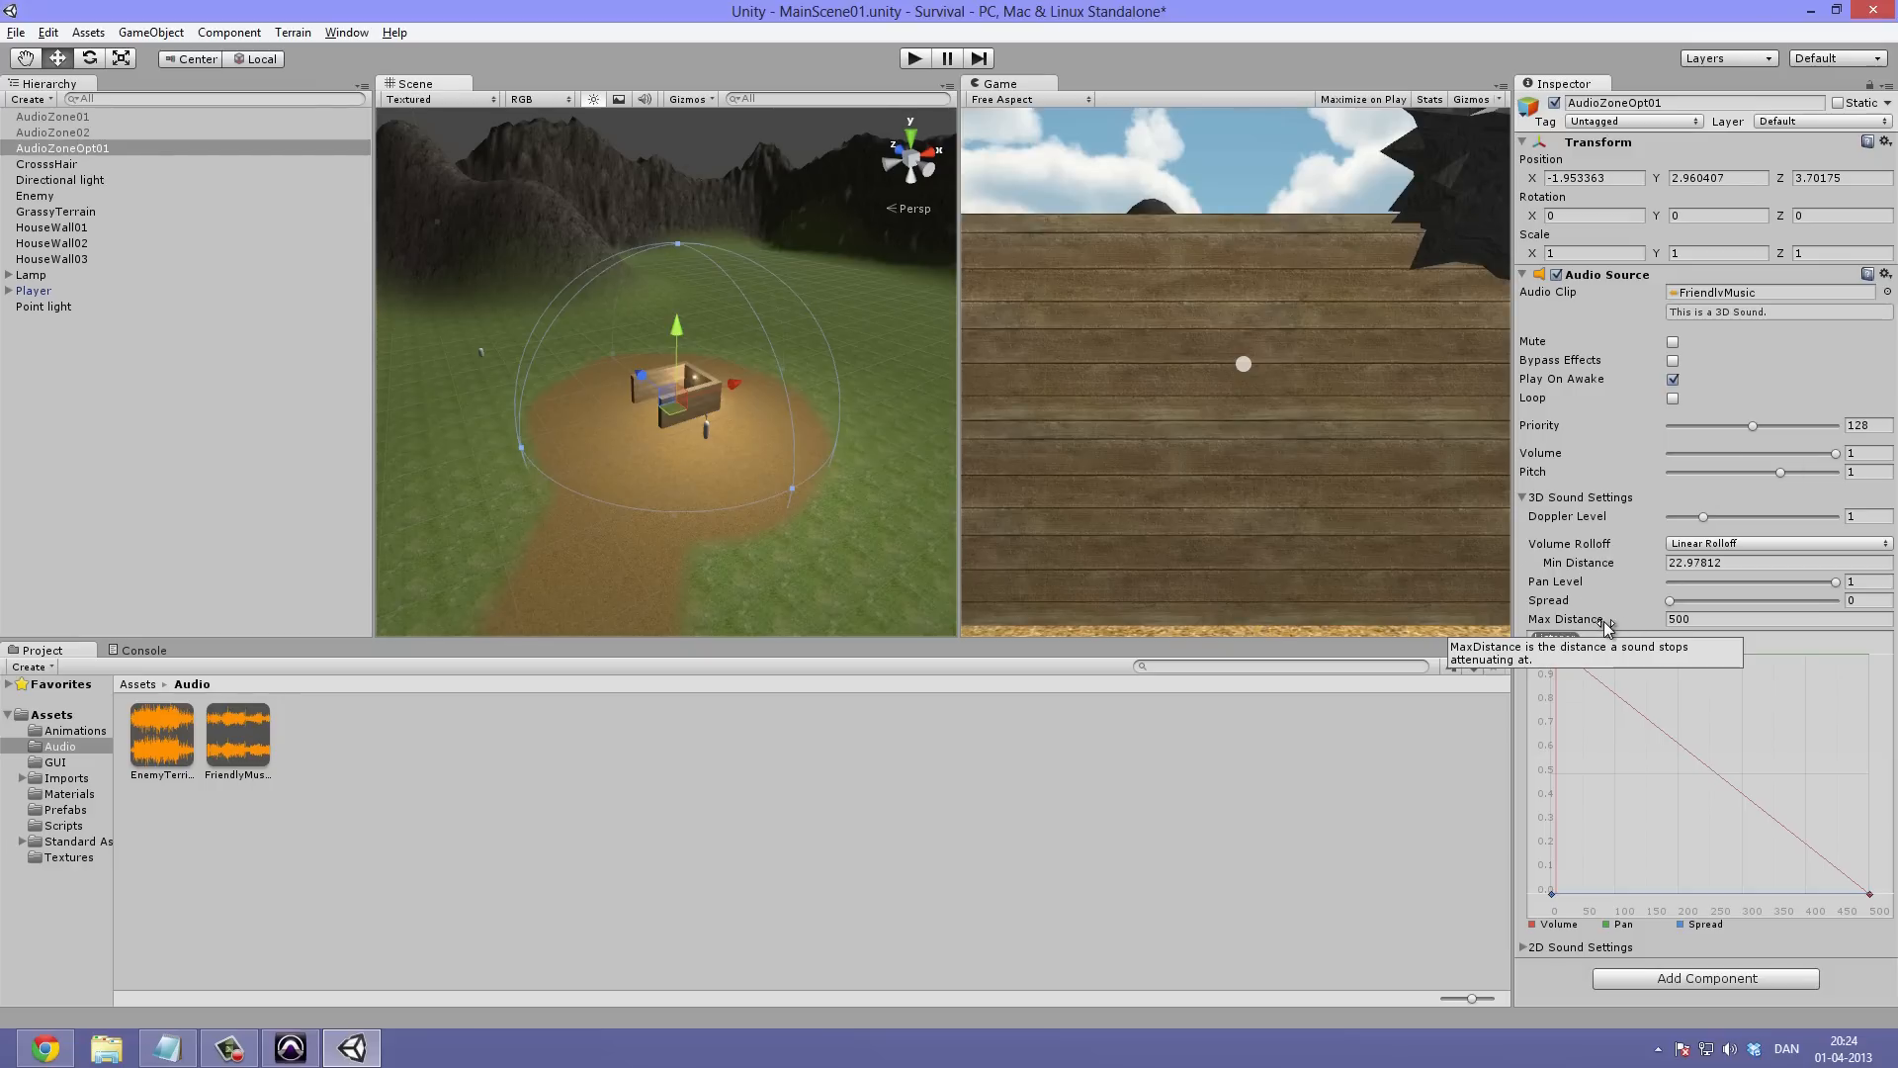
{"action": "left_click_drag", "start_coordinate": [1607, 627], "coordinate": [1334, 506]}
{"action": "left_click_drag", "start_coordinate": [830, 297], "coordinate": [593, 490], "text": "alt"}
{"action": "middle_click_drag", "start_coordinate": [656, 359], "coordinate": [696, 346]}
{"action": "left_click_drag", "start_coordinate": [688, 347], "coordinate": [541, 215], "text": "alt"}
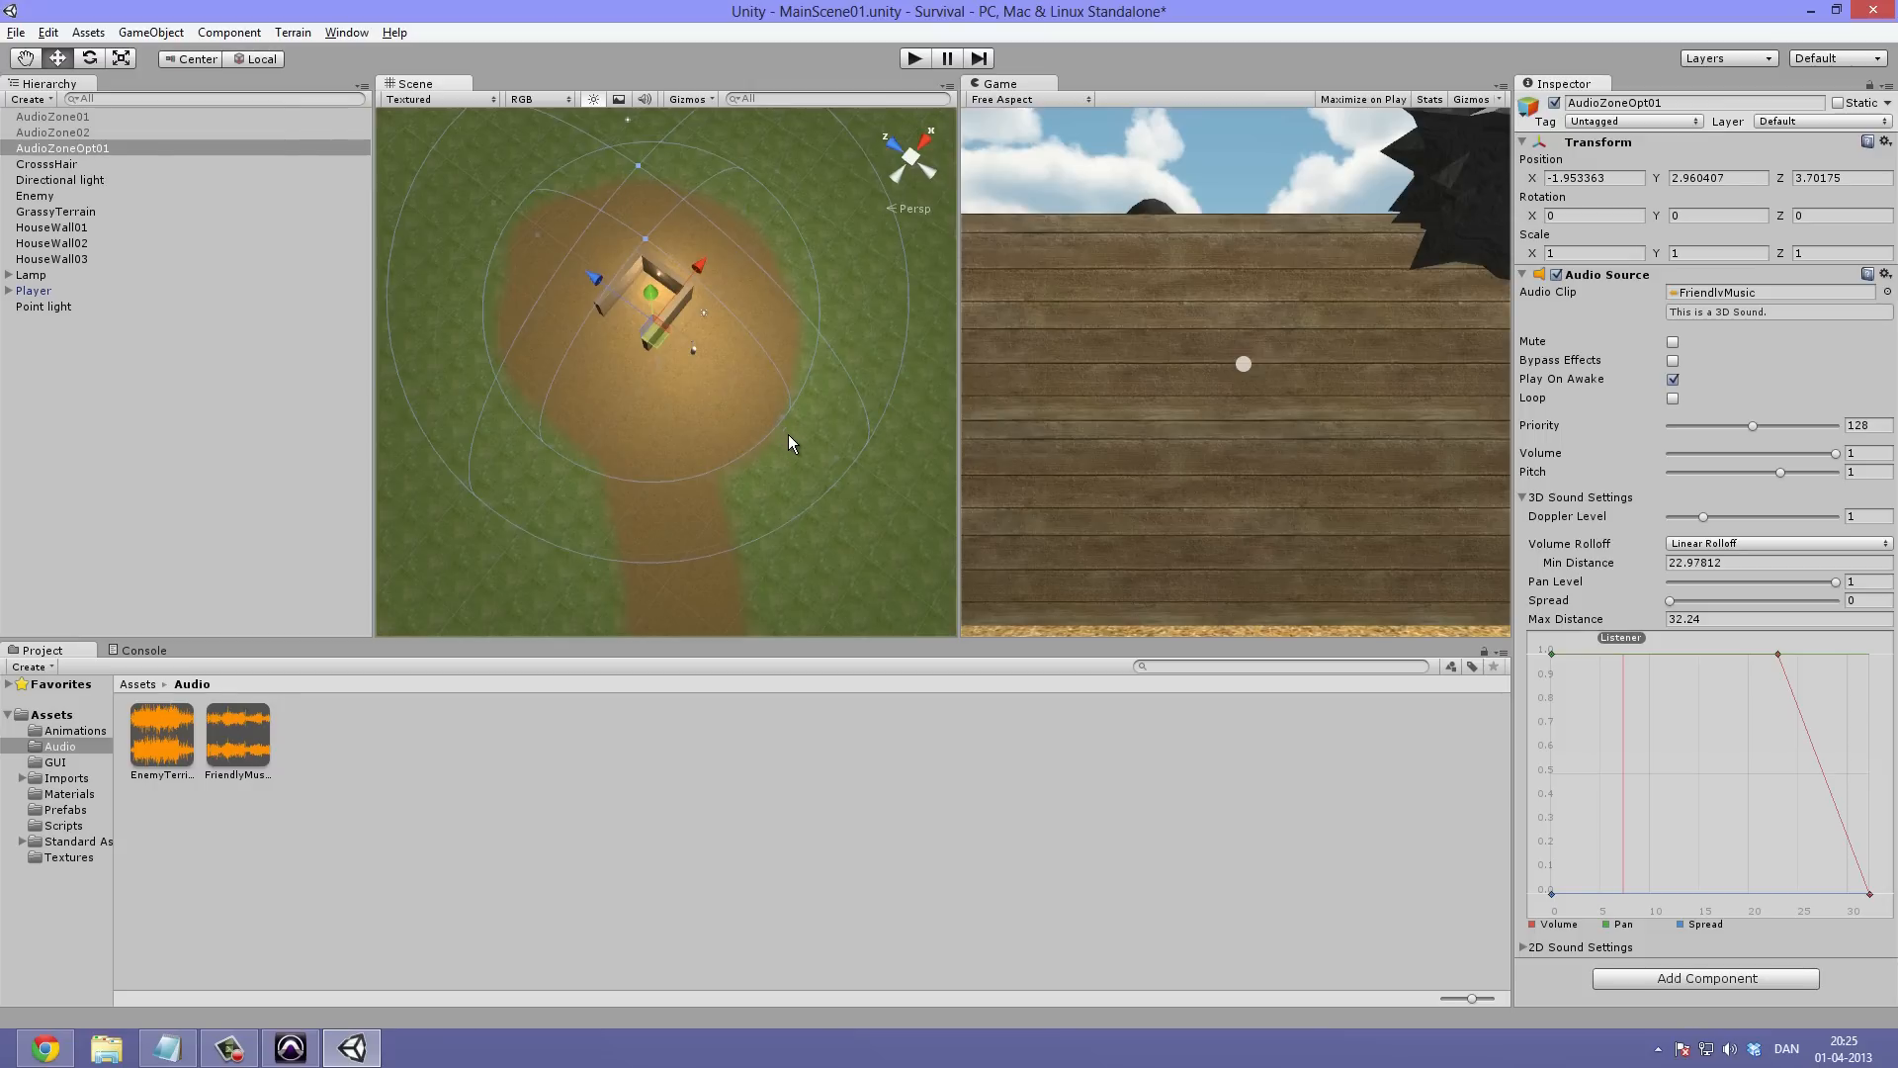
{"action": "left_click_drag", "start_coordinate": [870, 443], "coordinate": [886, 381], "text": "alt"}
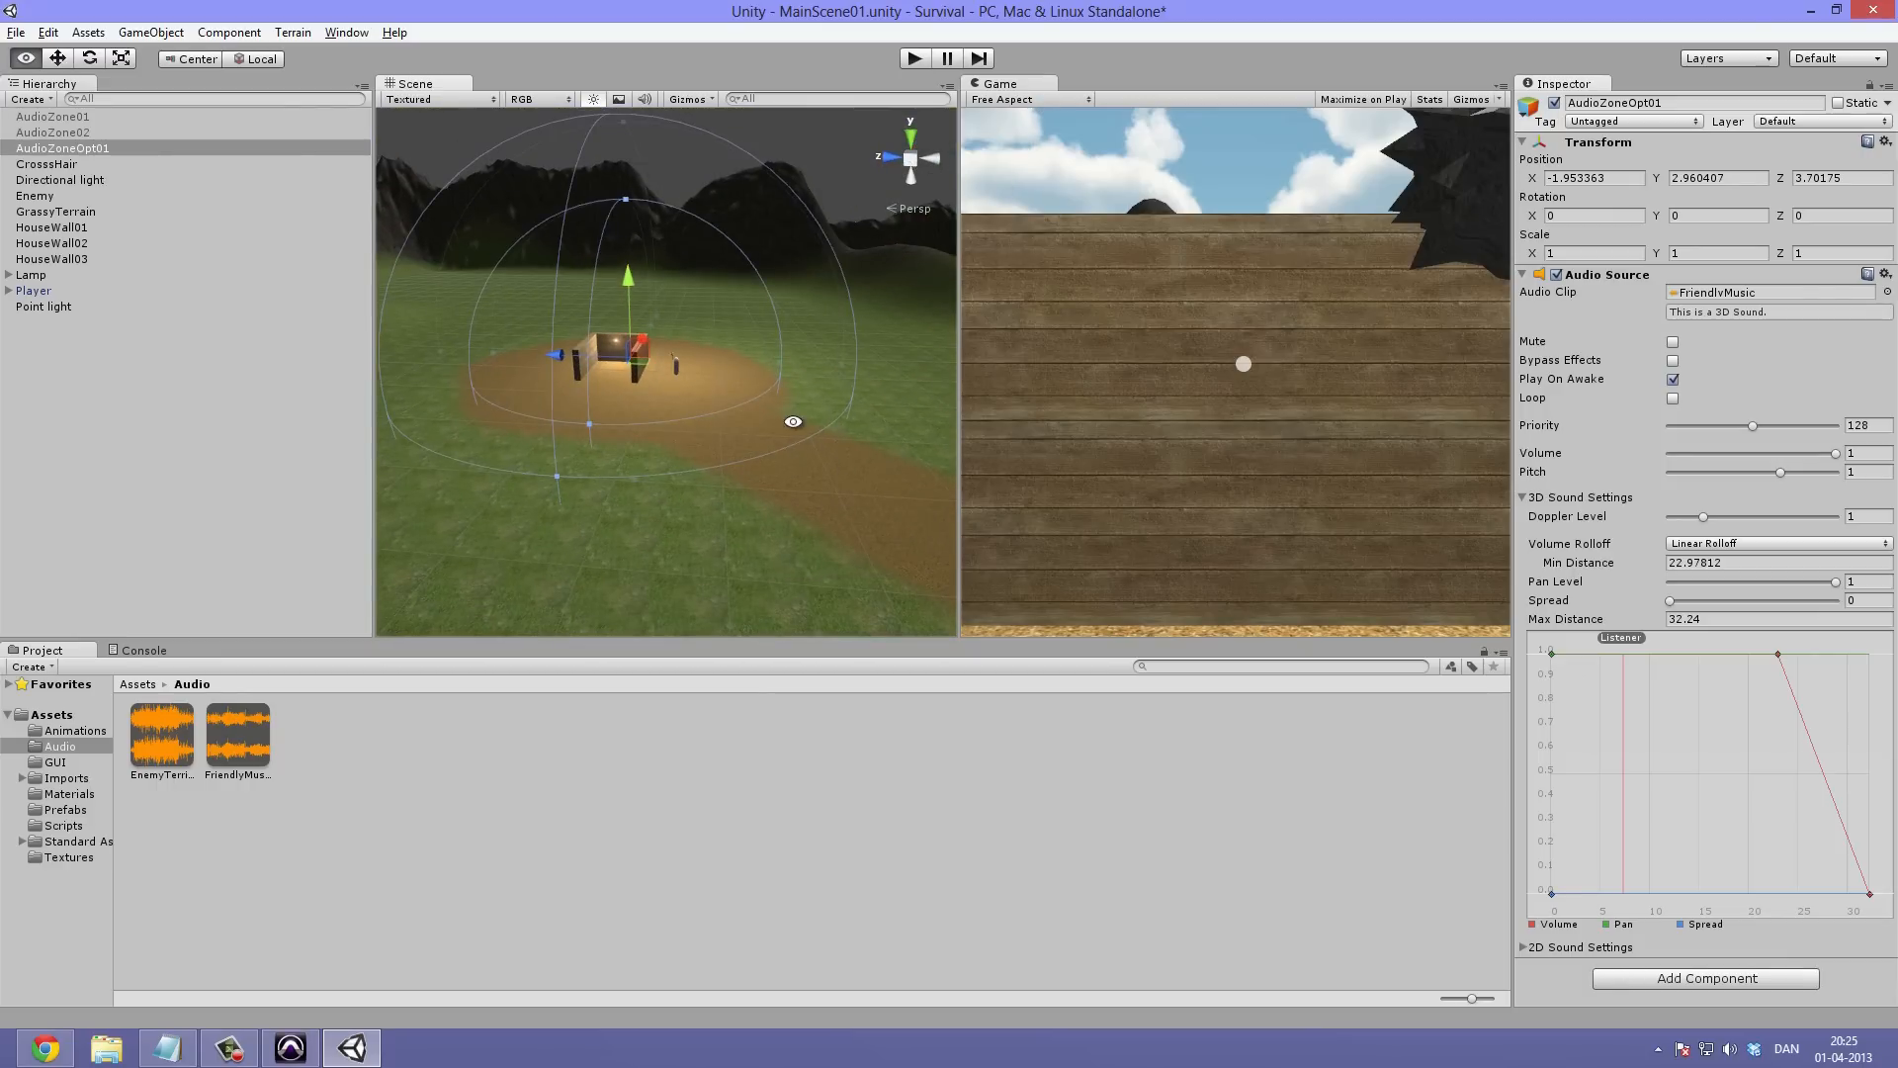
{"action": "left_click_drag", "start_coordinate": [791, 420], "coordinate": [814, 264], "text": "alt"}
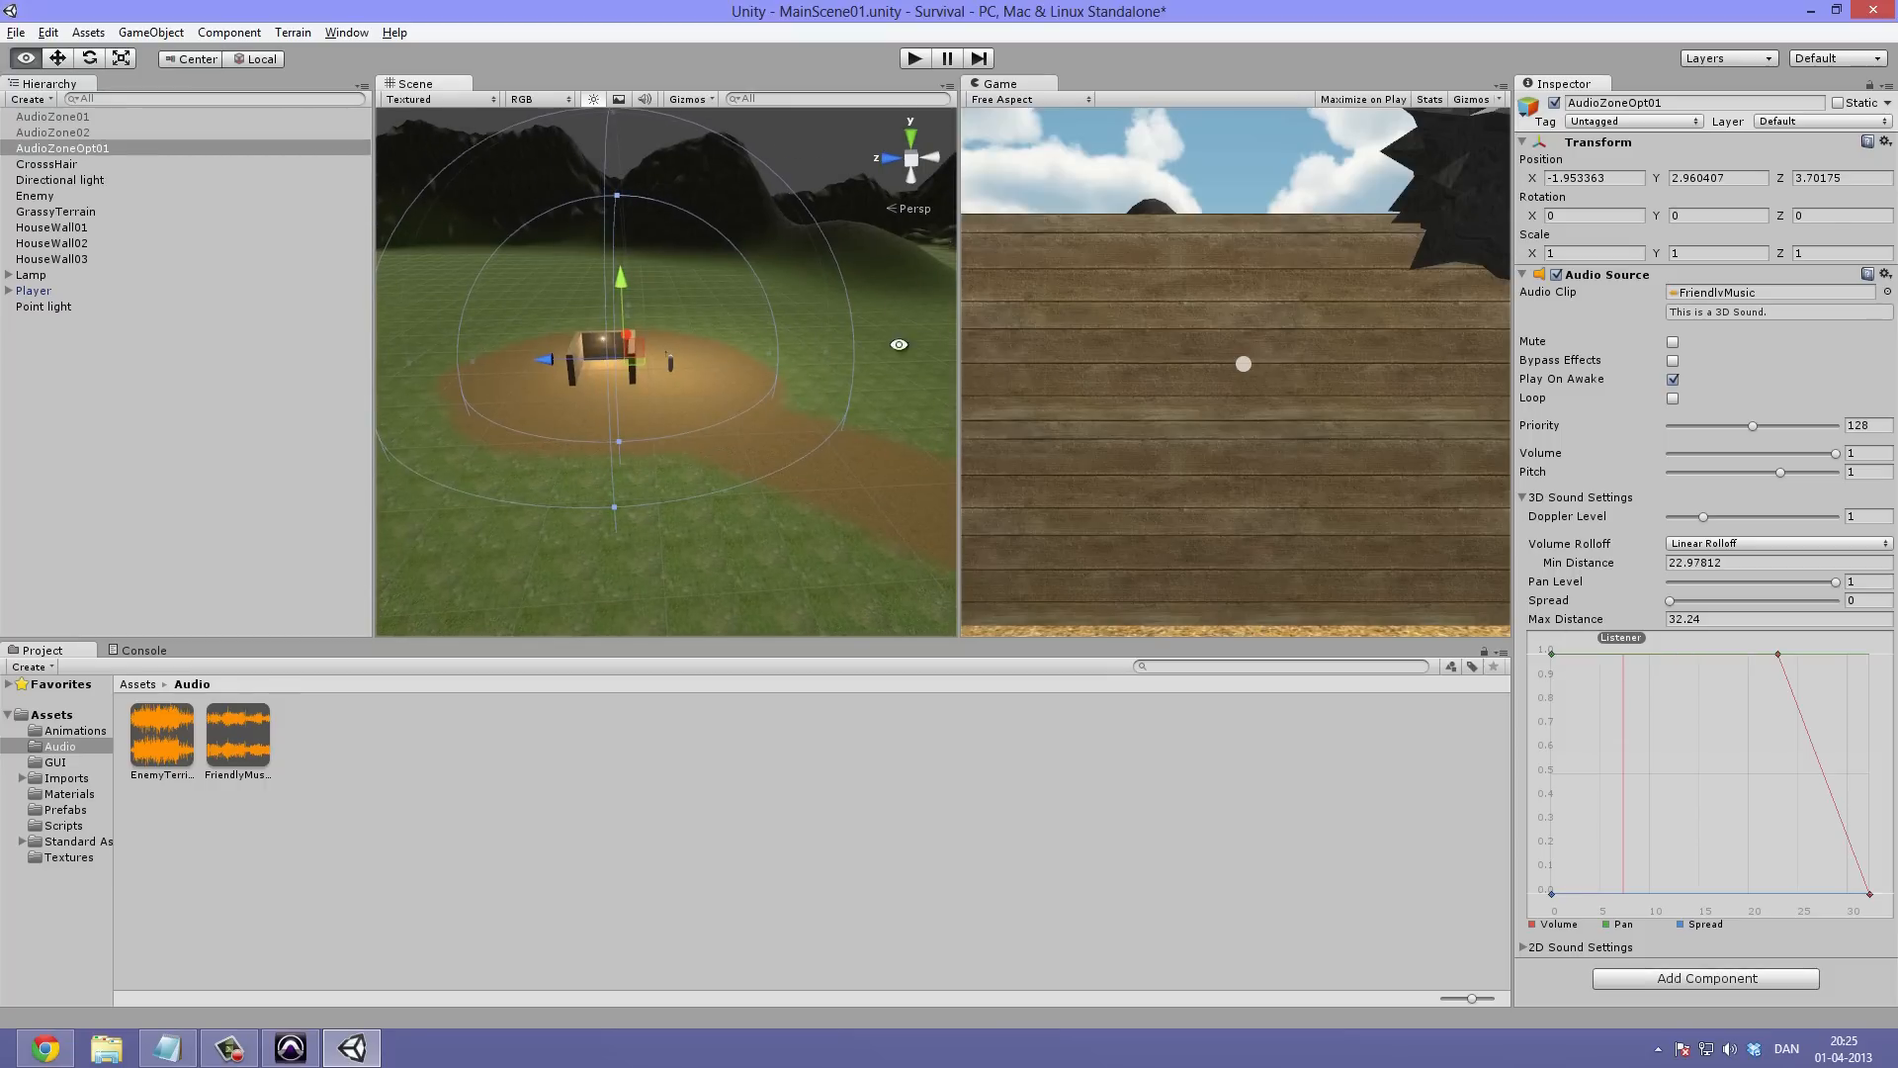
Try a Max Distance of 69.6 on the Audio Source and undo the change
{"action": "left_click_drag", "start_coordinate": [840, 376], "coordinate": [842, 454], "text": "alt"}
{"action": "left_click_drag", "start_coordinate": [1579, 621], "coordinate": [1636, 620]}
{"action": "left_click_drag", "start_coordinate": [757, 431], "coordinate": [870, 583], "text": "alt"}
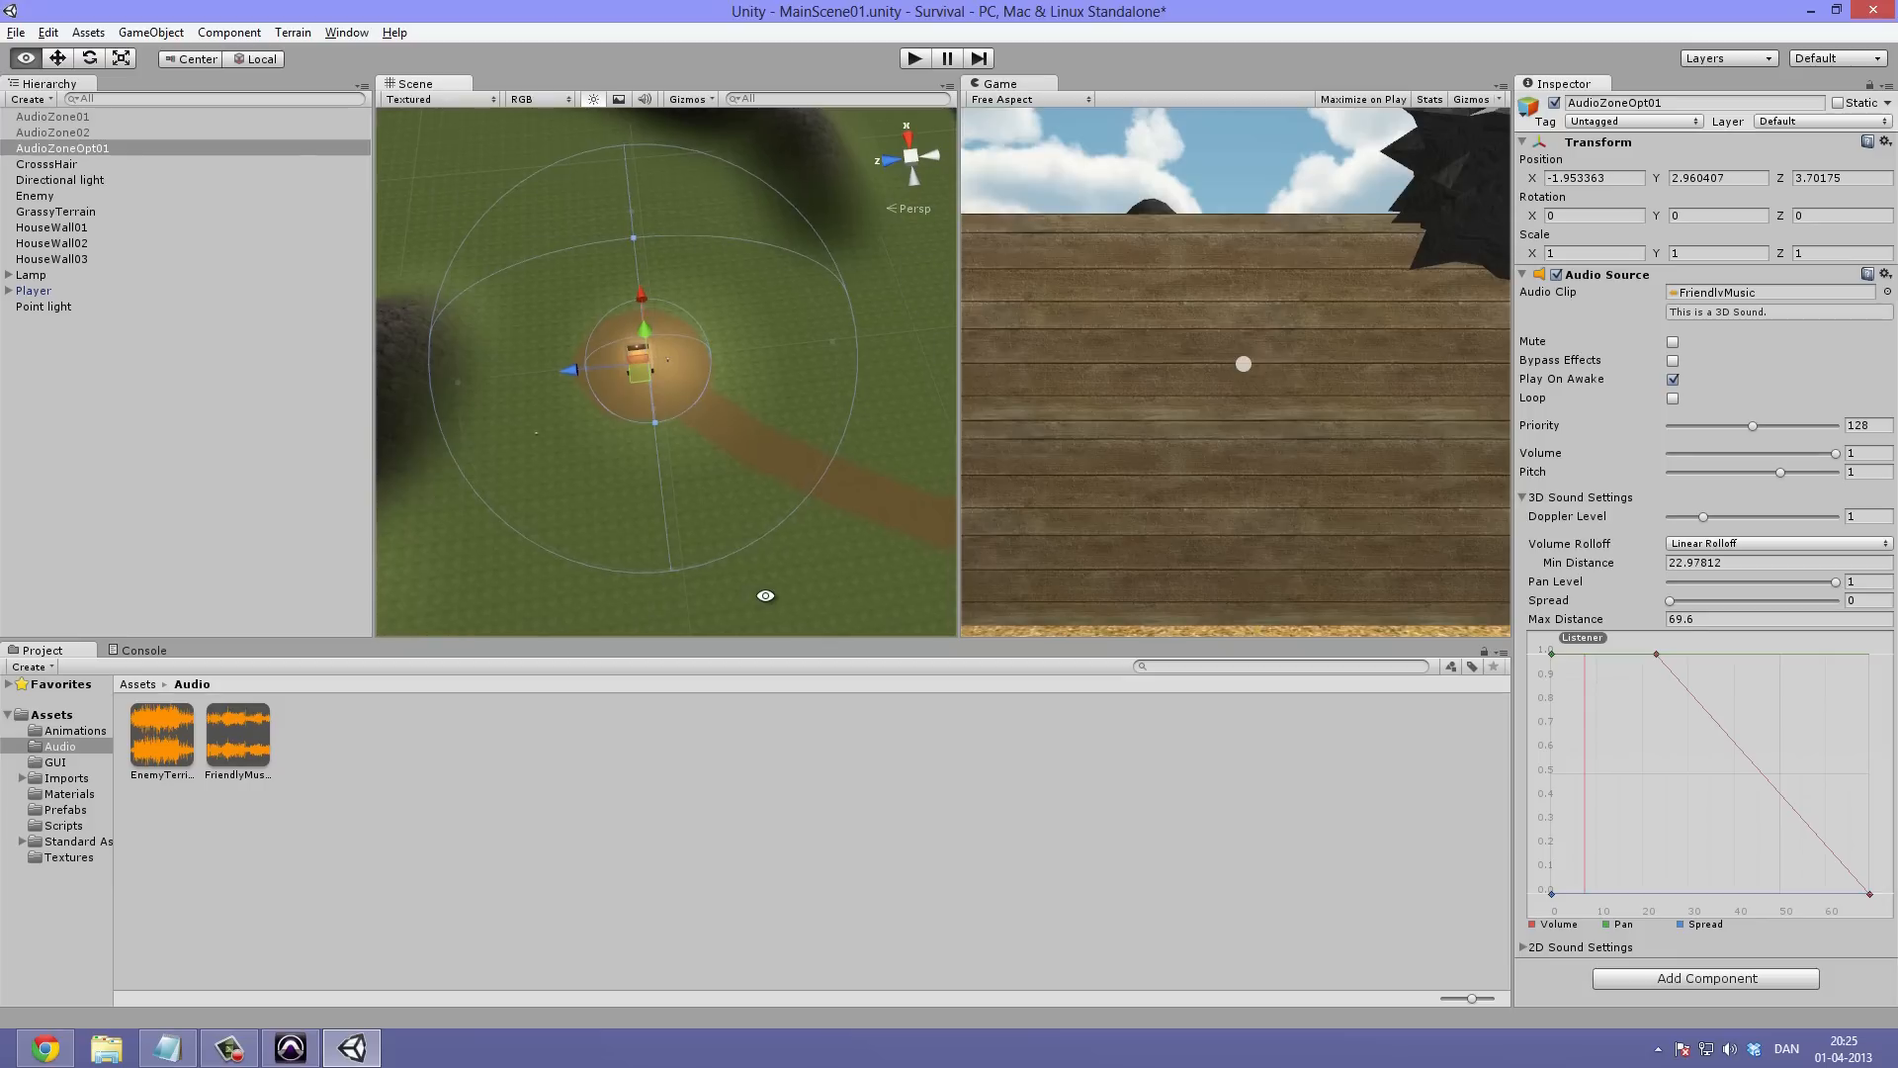
{"action": "key", "text": "ctrl+z"}
Playtest the linear falloff by walking the player from the house out past the Max Distance sphere, and stop playing
{"action": "left_click_drag", "start_coordinate": [834, 356], "coordinate": [897, 380], "text": "alt"}
{"action": "left_click", "coordinate": [916, 59]}
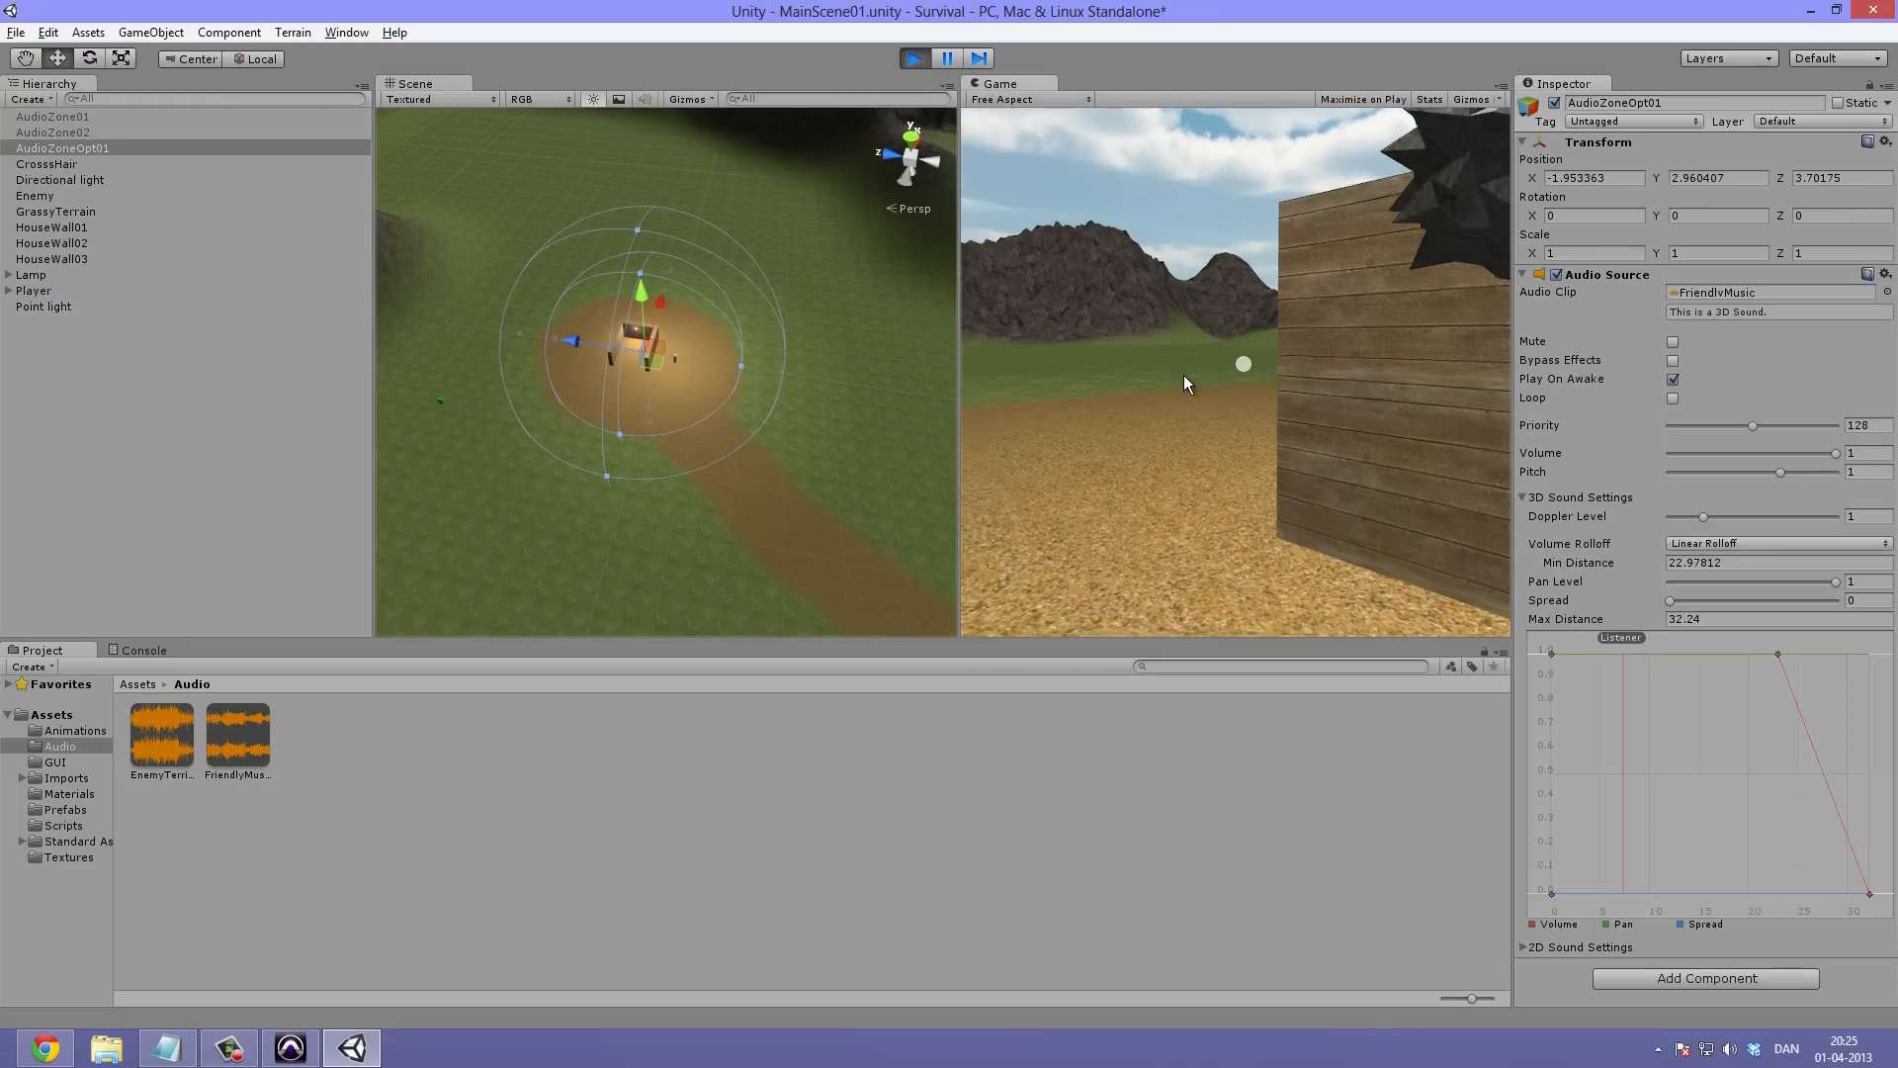
{"action": "key", "text": "w"}
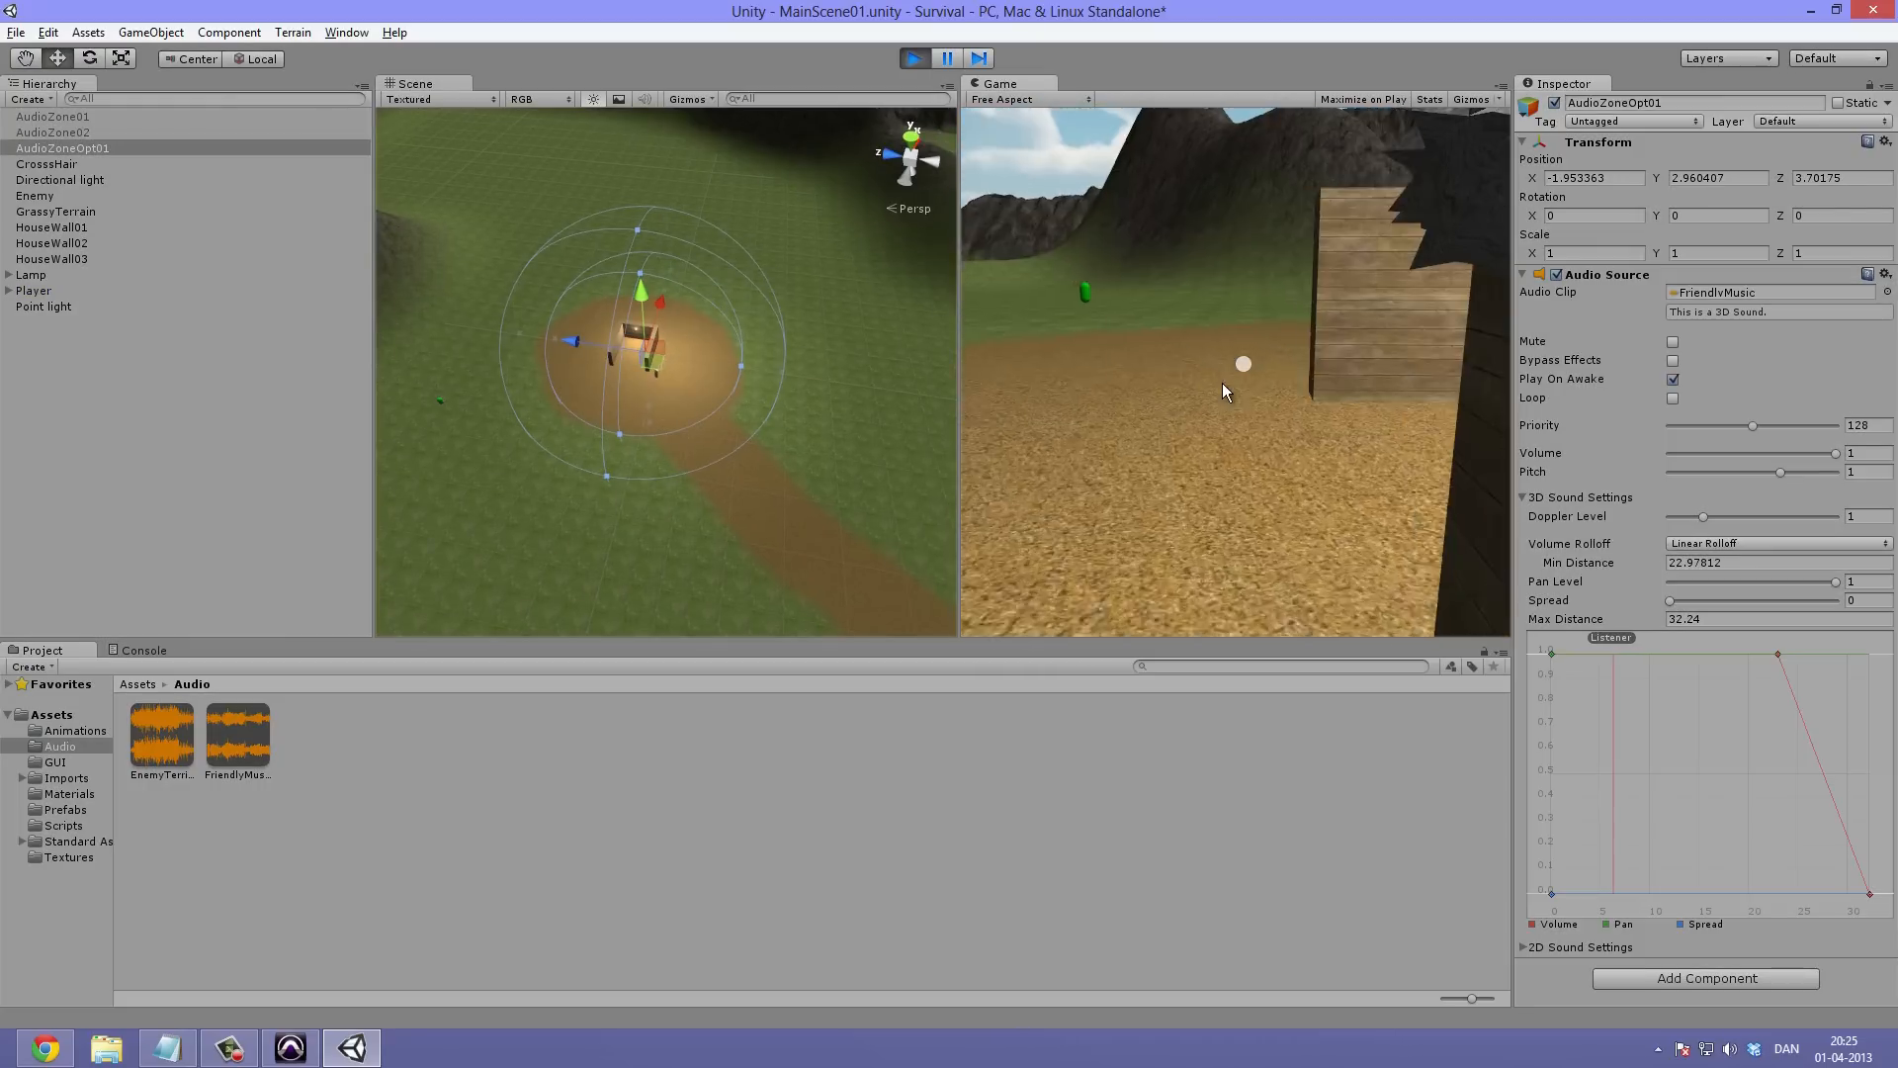
{"action": "key", "text": "w"}
{"action": "key", "text": "w"}
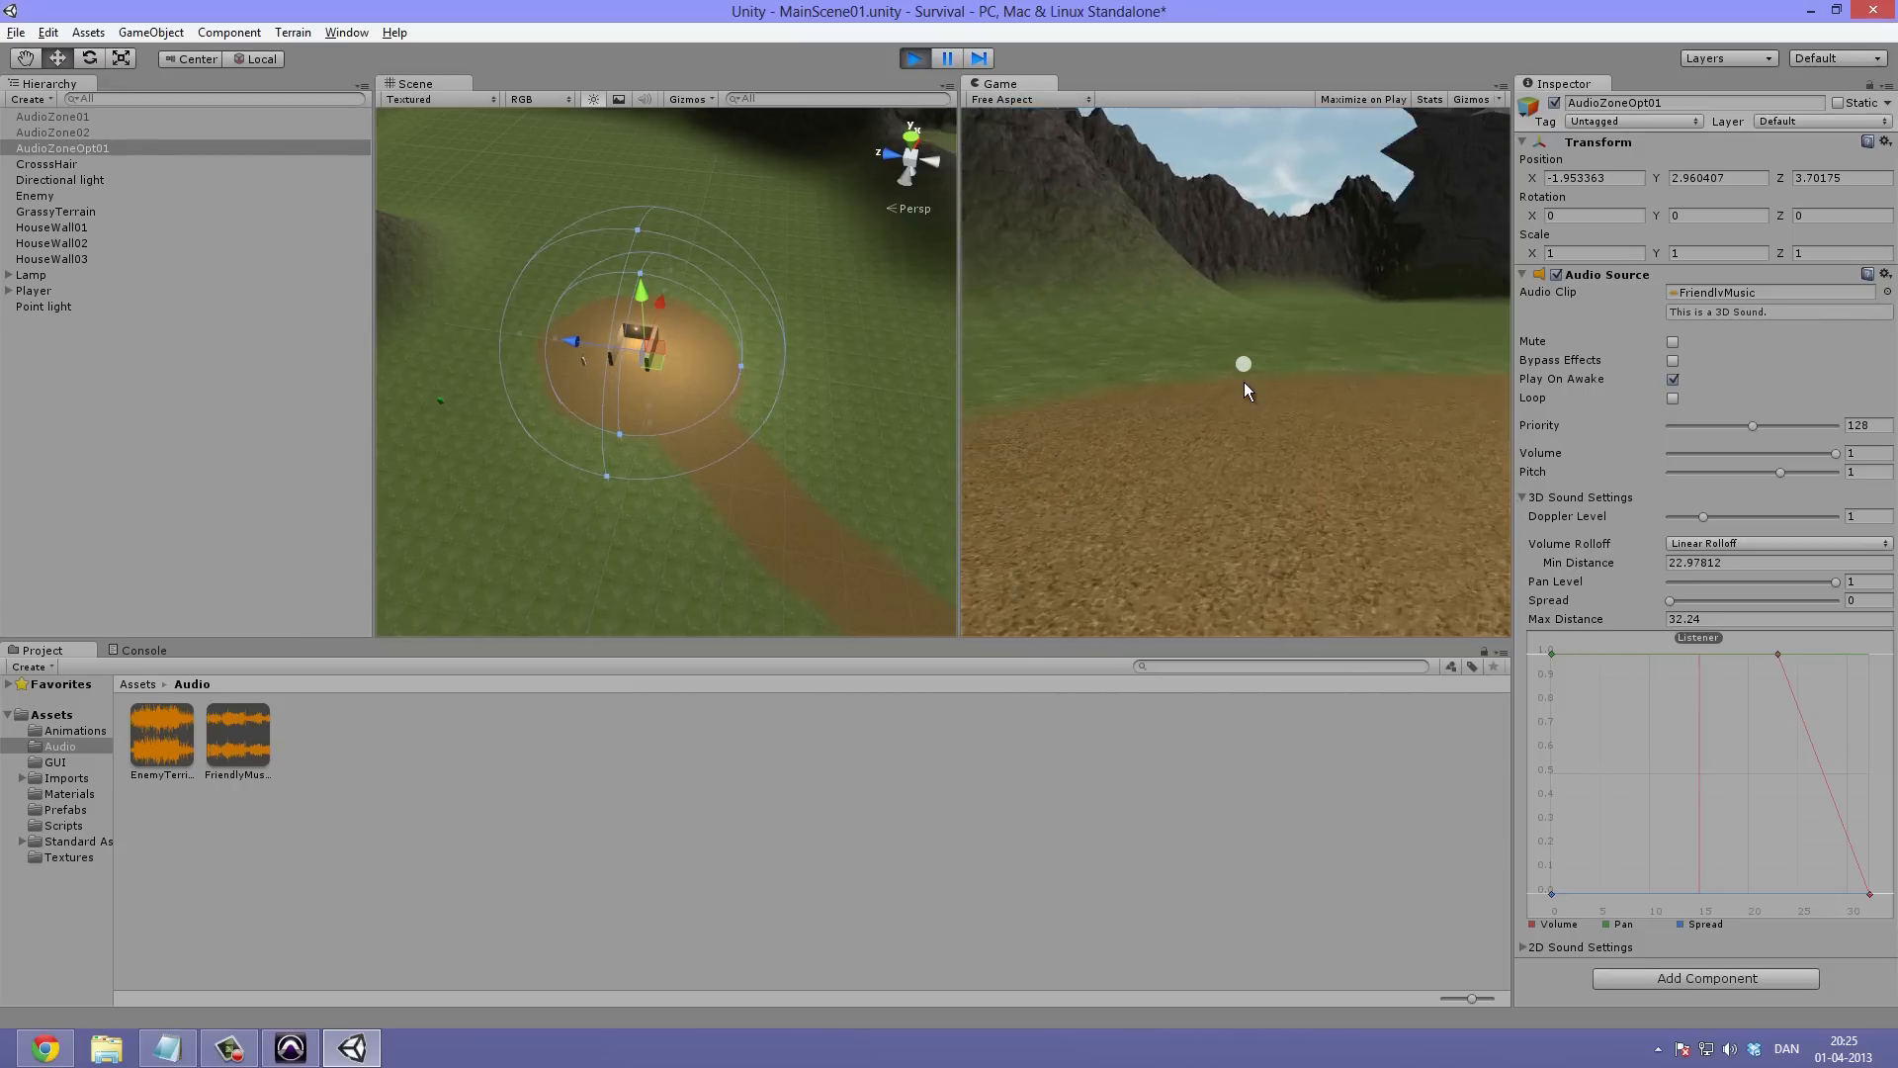
{"action": "key", "text": "w"}
{"action": "key", "text": "w"}
{"action": "key", "text": "w"}
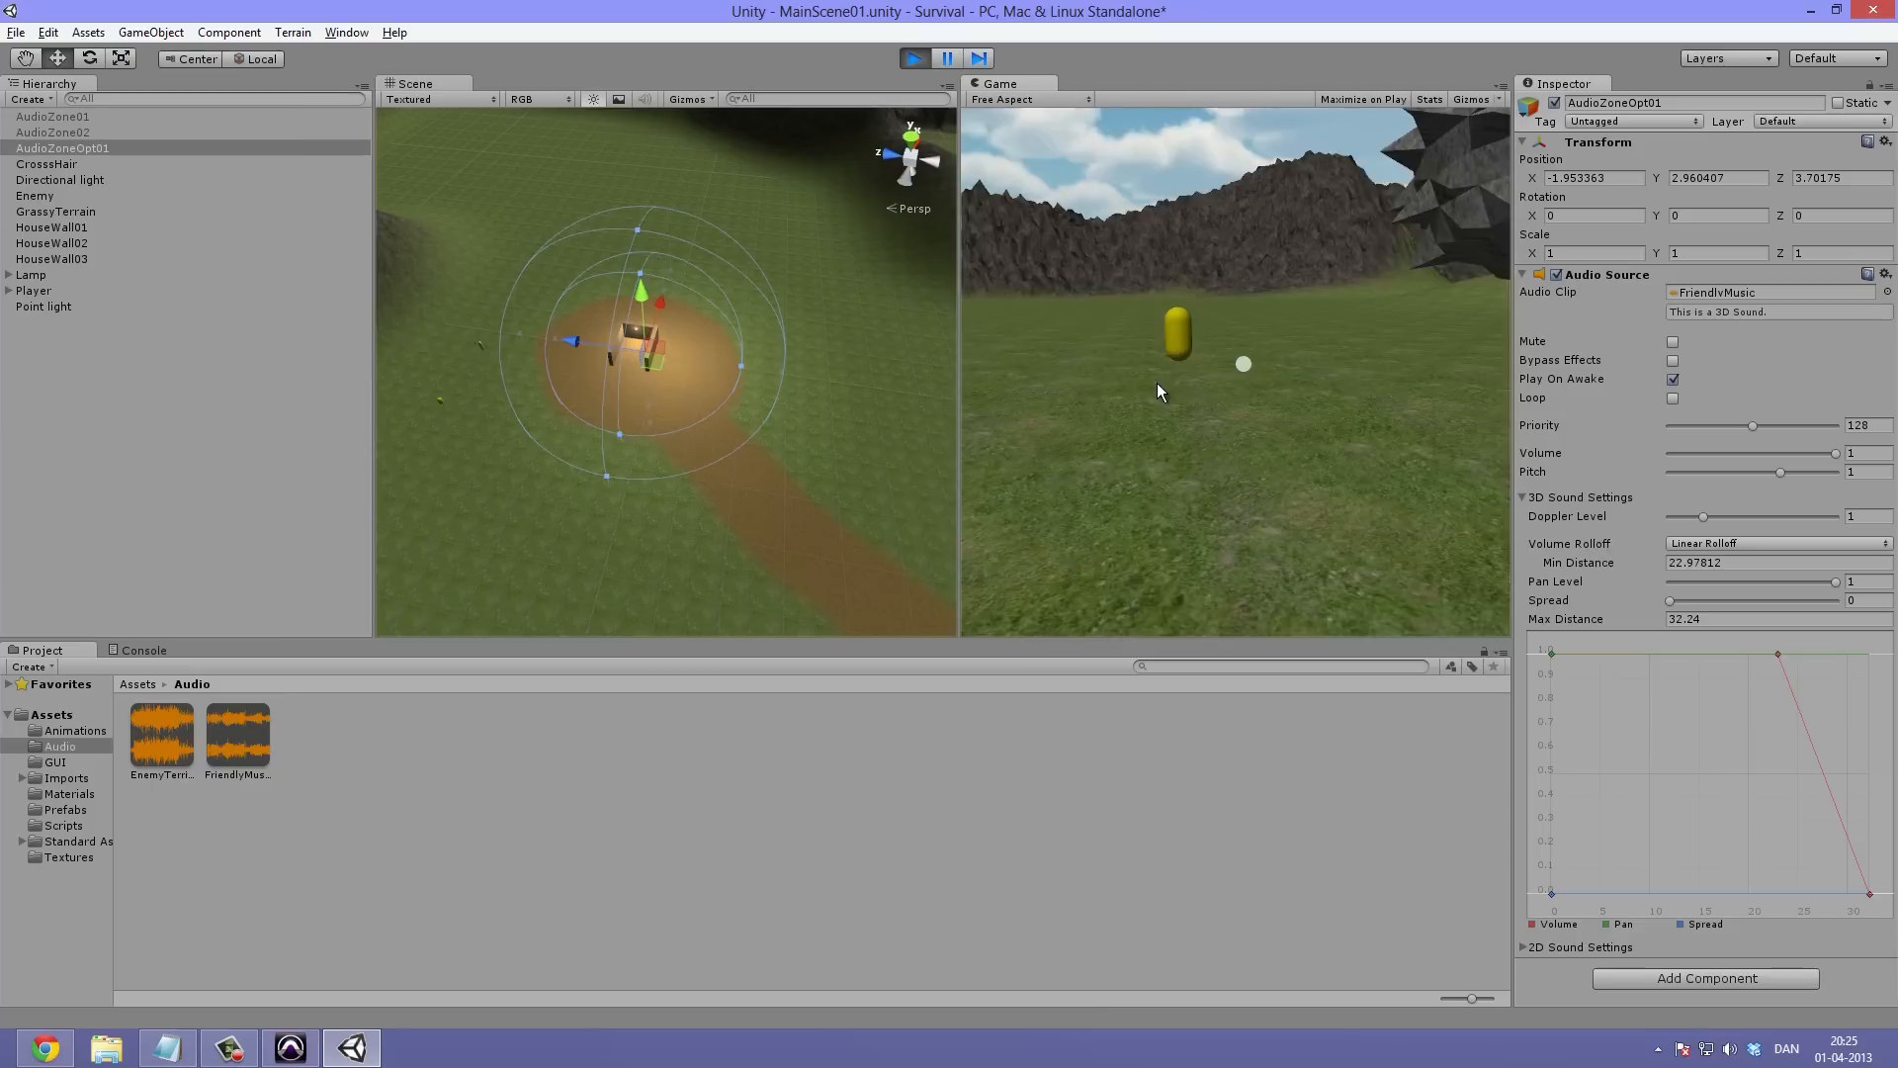
{"action": "key", "text": "w"}
{"action": "key", "text": "ctrl+p"}
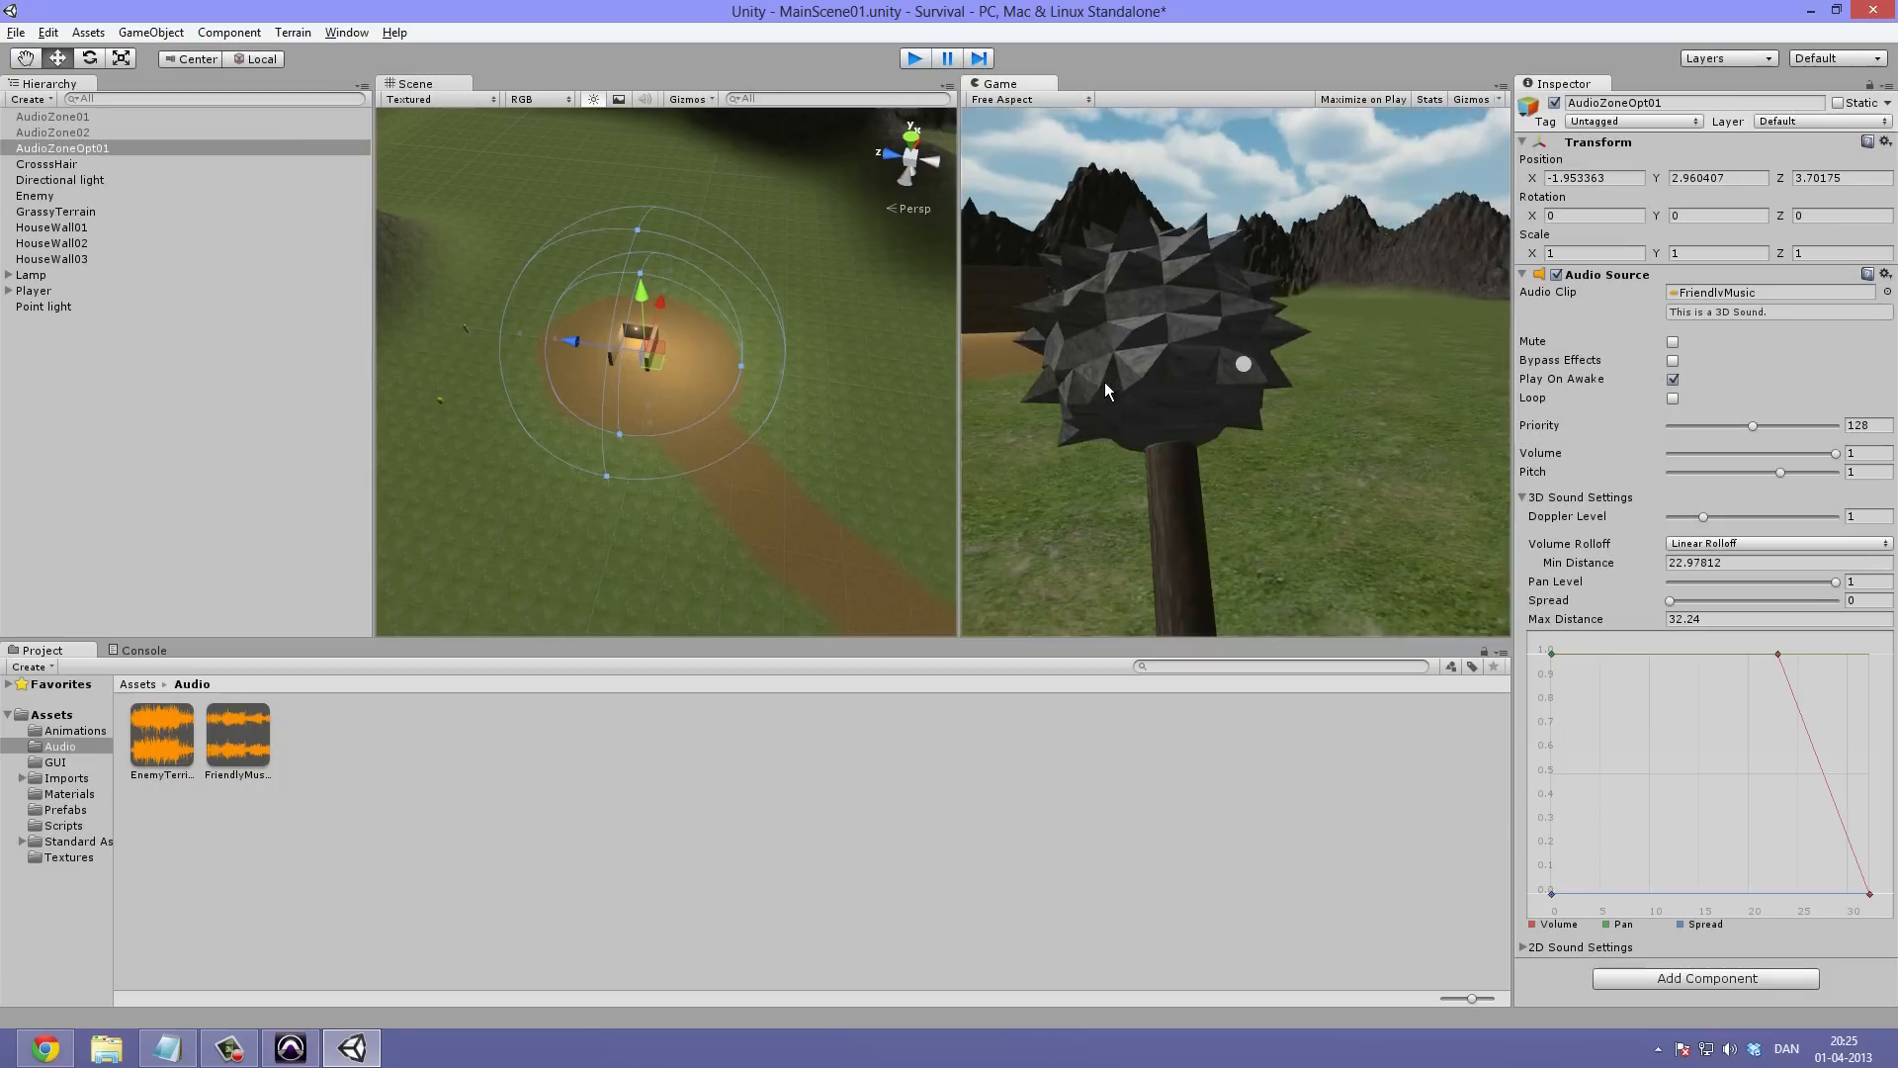
{"action": "left_click_drag", "start_coordinate": [774, 356], "coordinate": [842, 472], "text": "alt"}
{"action": "left_click_drag", "start_coordinate": [629, 331], "coordinate": [631, 174], "text": "alt"}
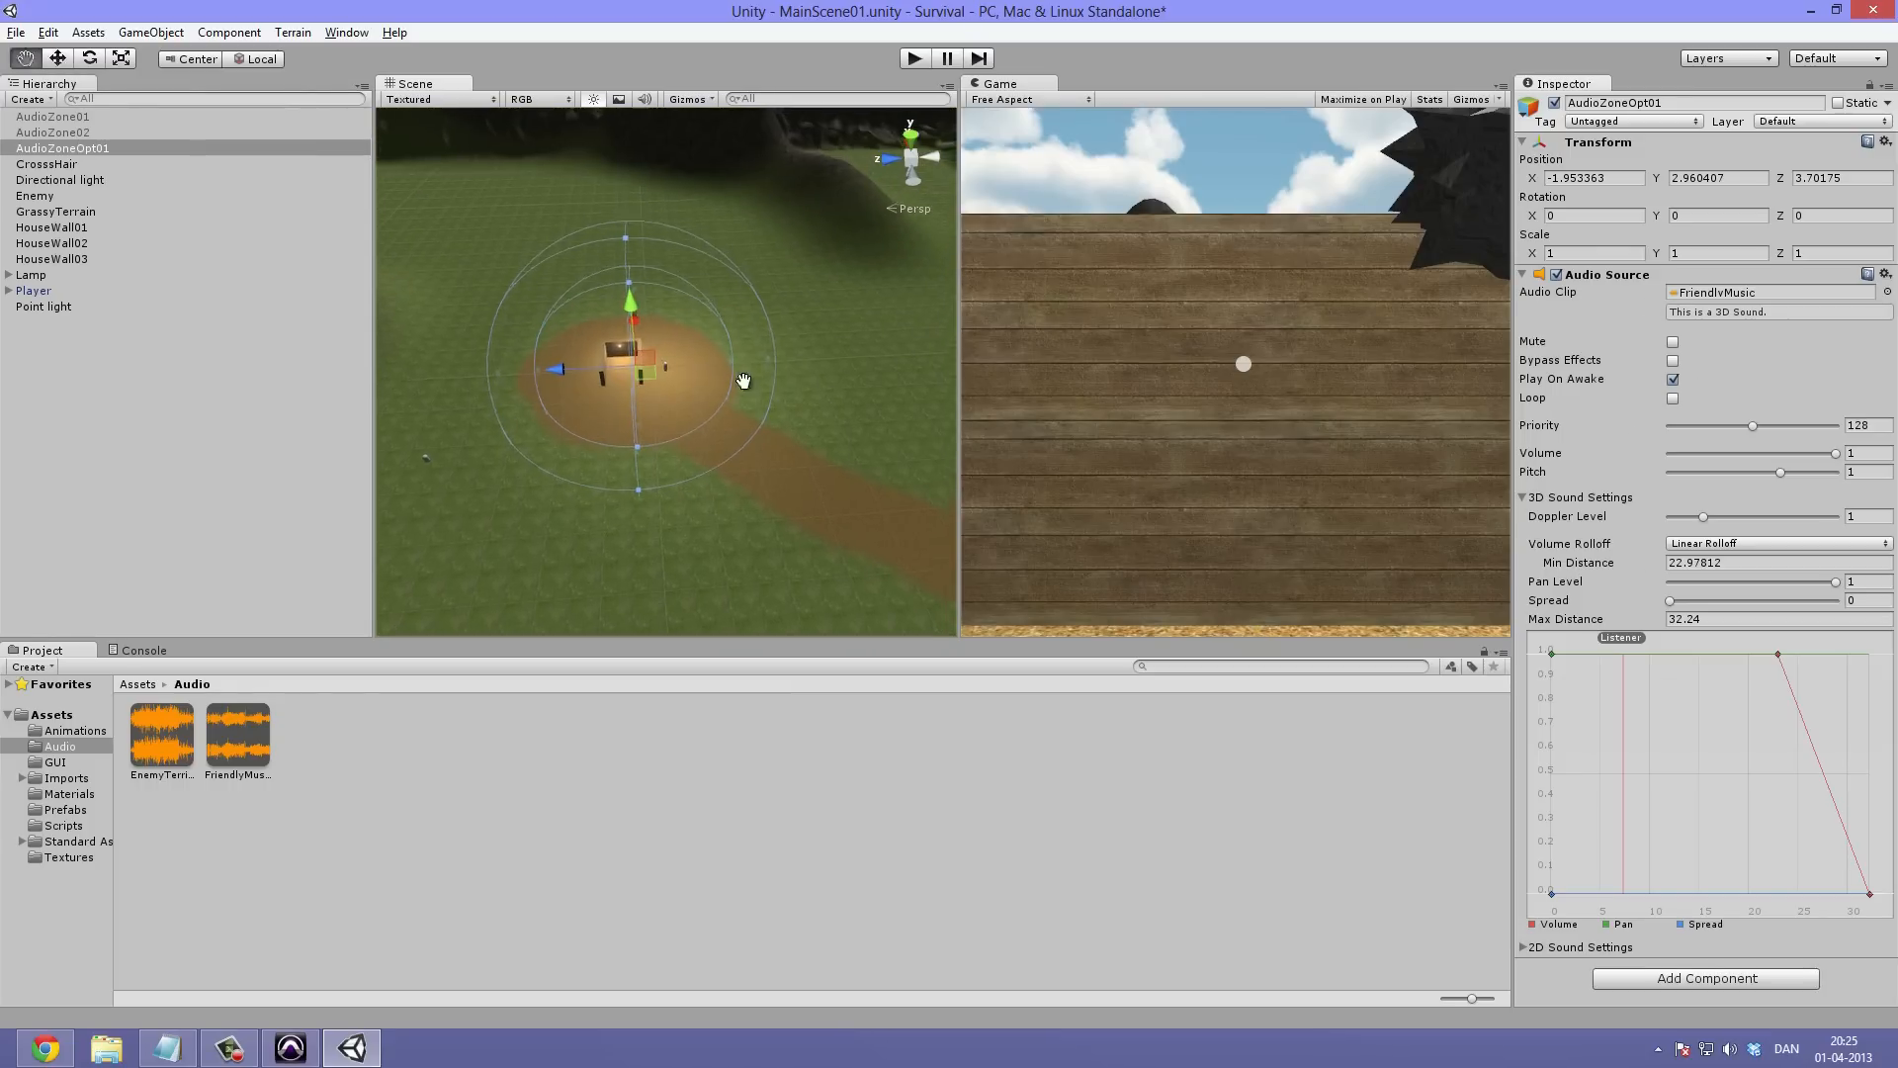
Compare the disabled AudioZone01 and AudioZone02 objects with AudioZoneOpt01 by selecting each in turn
{"action": "left_click", "coordinate": [77, 135]}
{"action": "left_click", "coordinate": [91, 120]}
{"action": "left_click", "coordinate": [87, 135]}
{"action": "left_click", "coordinate": [97, 119]}
{"action": "left_click", "coordinate": [98, 131]}
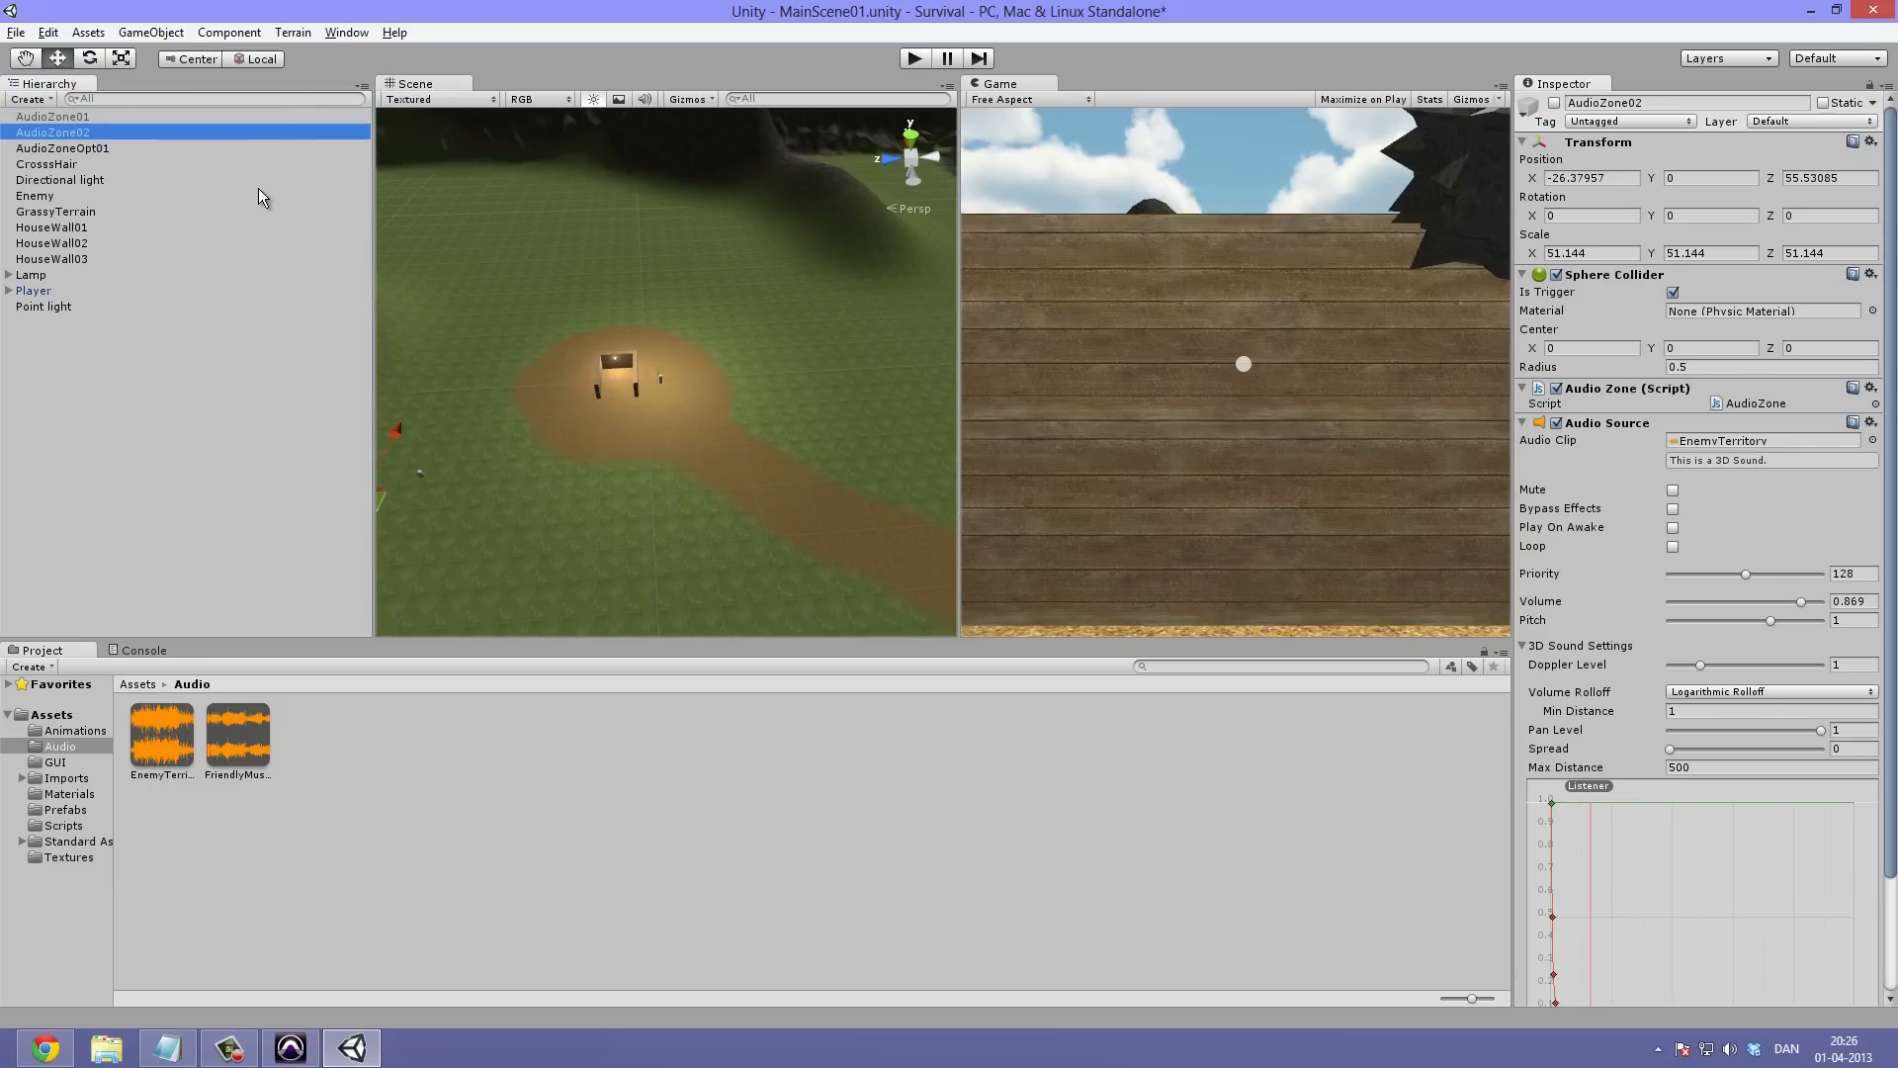
{"action": "left_click", "coordinate": [57, 148]}
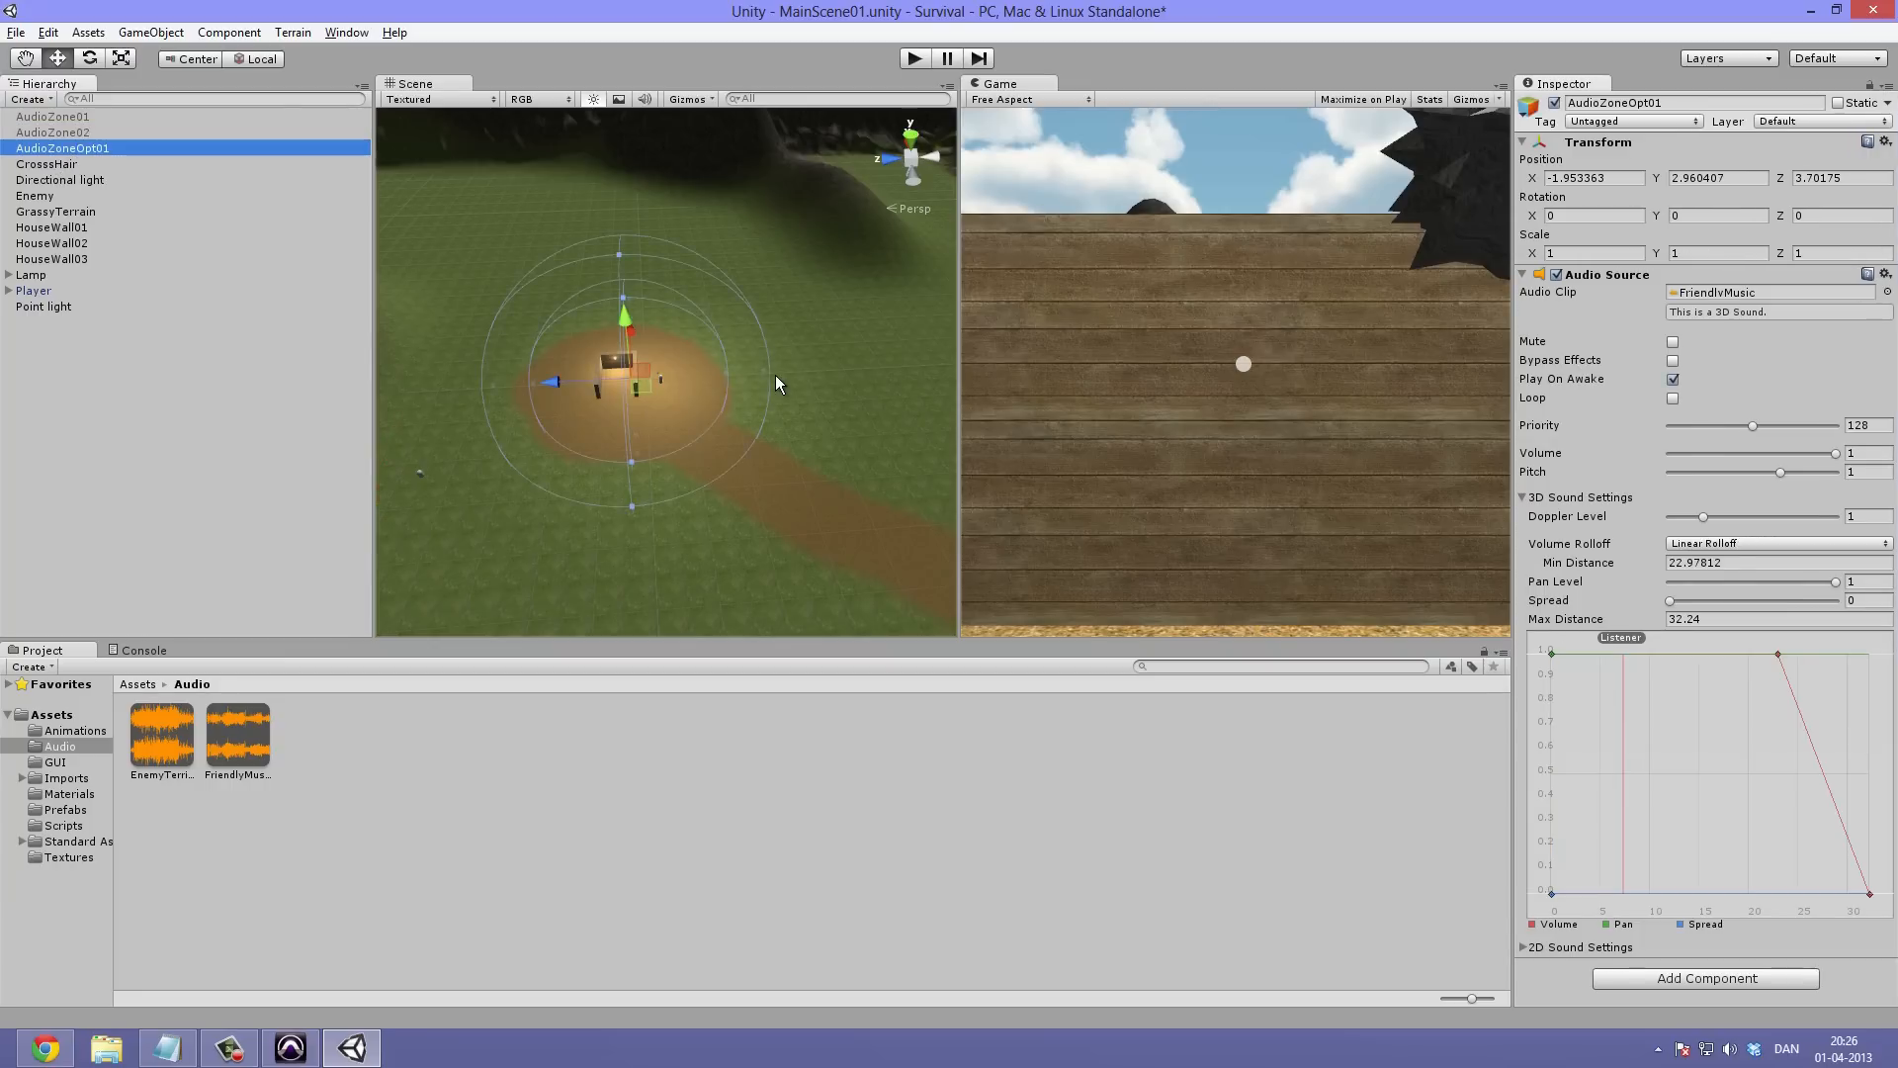
Inspect AudioZoneOpt01's range spheres more closely, playtest the sound by moving the player beside the house, and stop playing
{"action": "middle_click_drag", "start_coordinate": [775, 376], "coordinate": [789, 362]}
{"action": "left_click_drag", "start_coordinate": [792, 376], "coordinate": [625, 364], "text": "alt"}
{"action": "scroll", "coordinate": [745, 334], "scroll_direction": "up", "scroll_amount": 5}
{"action": "left_click", "coordinate": [1095, 260]}
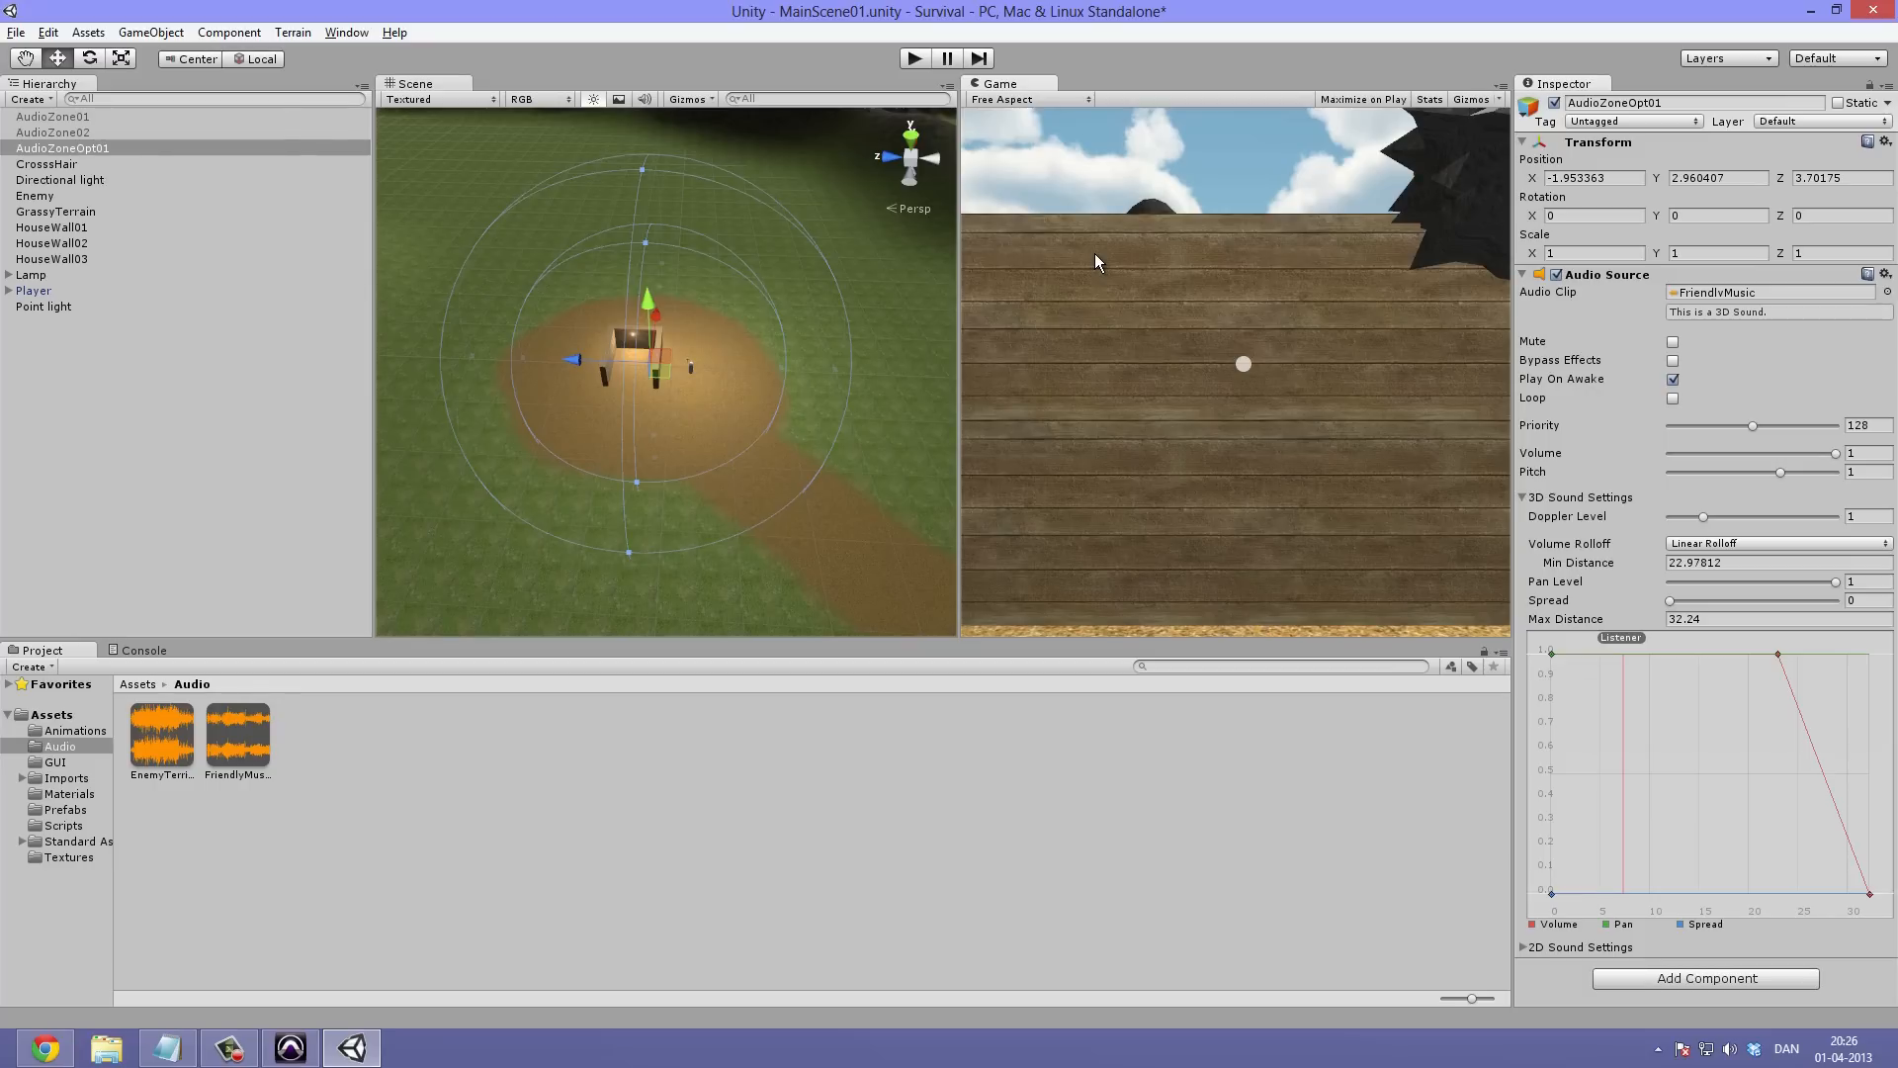
{"action": "left_click", "coordinate": [917, 61]}
{"action": "key", "text": "s"}
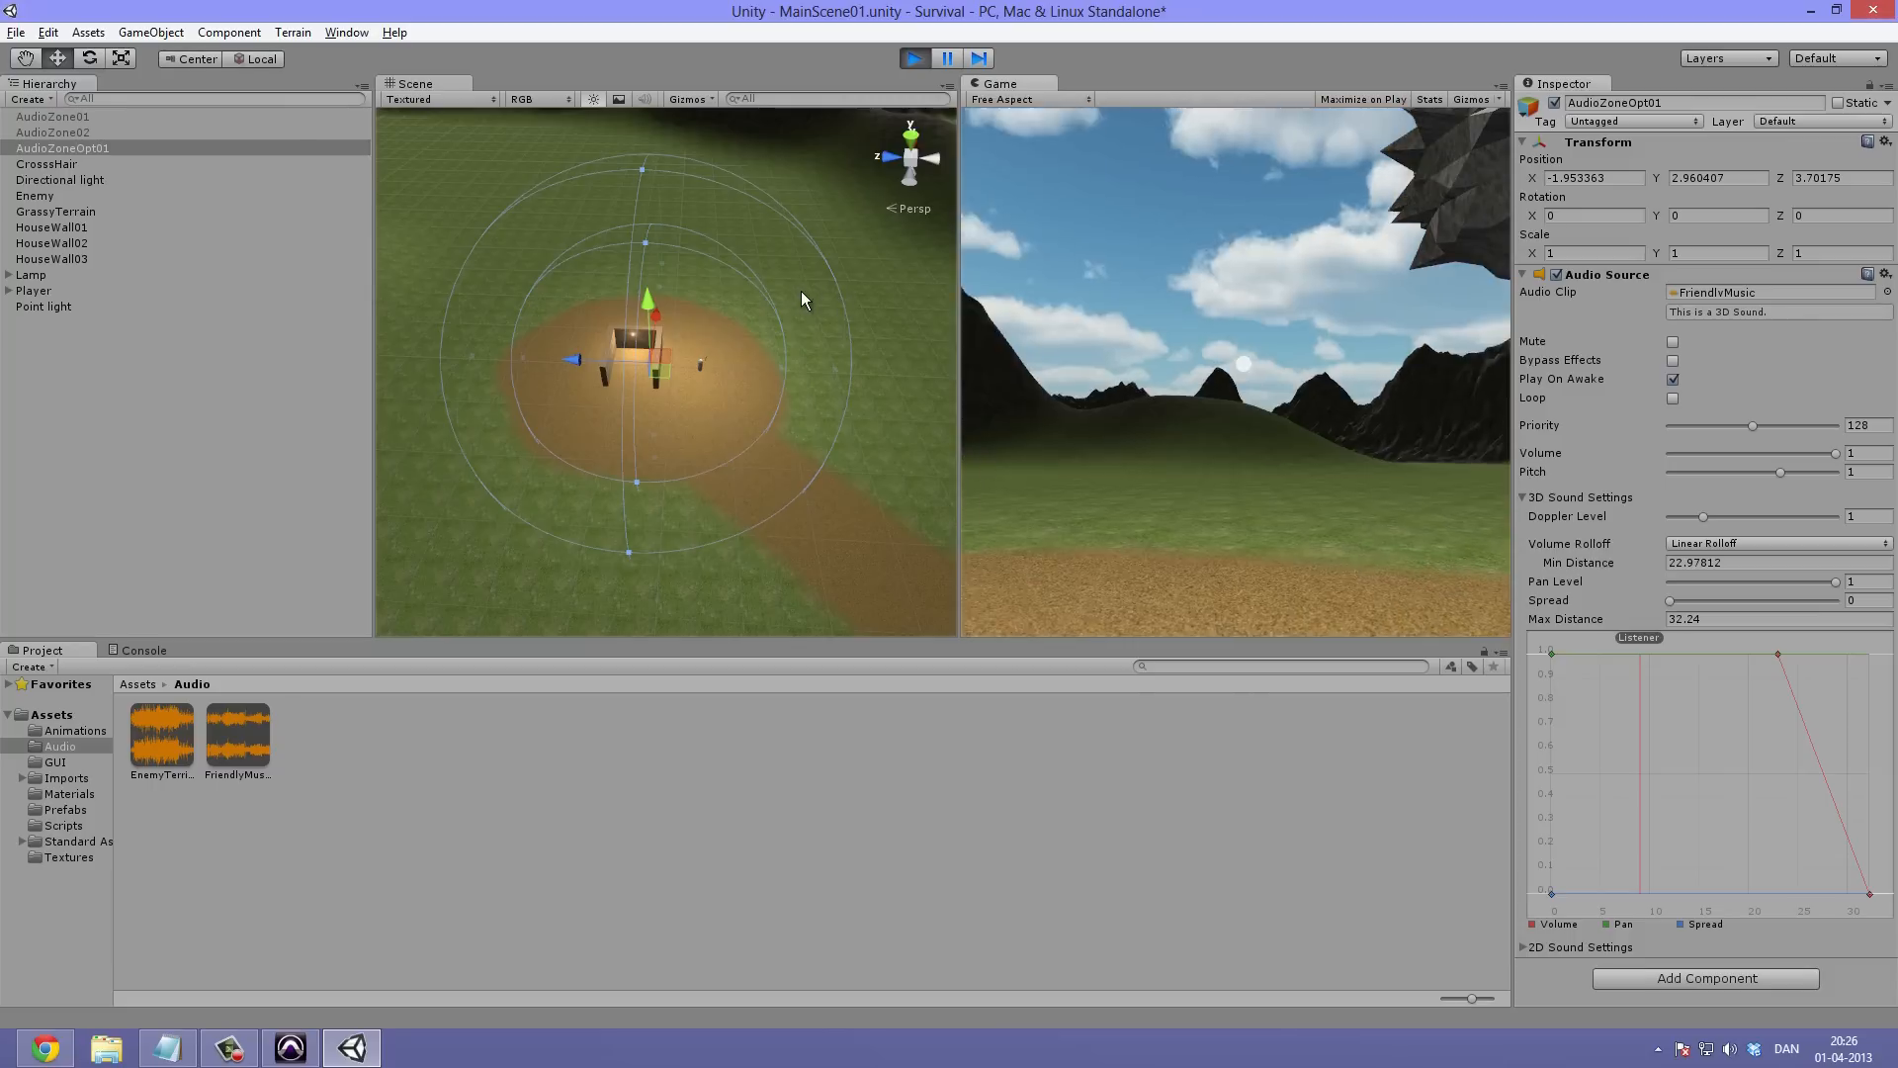
{"action": "left_click", "coordinate": [915, 60]}
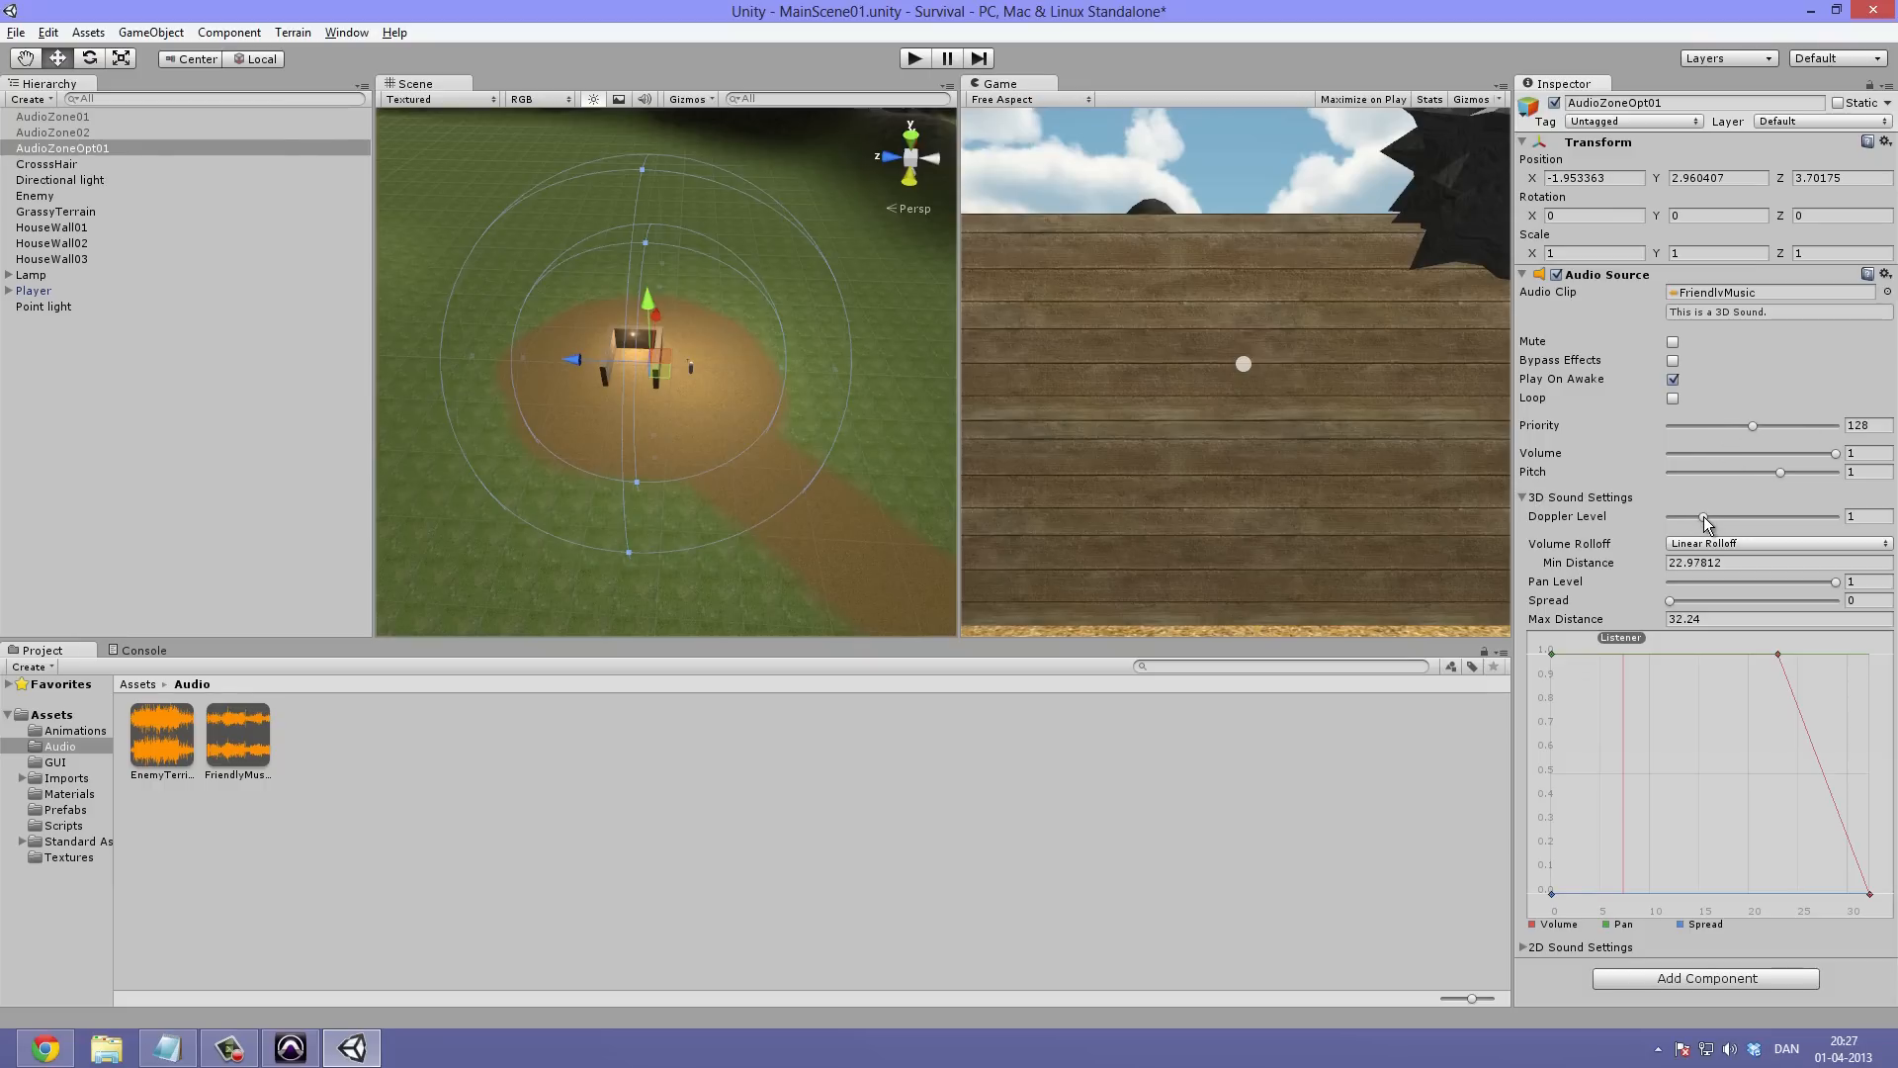
Set the Audio Source's Doppler Level to 0 and playtest it by moving and turning the player near the house
{"action": "left_click_drag", "start_coordinate": [1704, 521], "coordinate": [1646, 524]}
{"action": "left_click_drag", "start_coordinate": [1671, 518], "coordinate": [1633, 542]}
{"action": "left_click", "coordinate": [914, 58]}
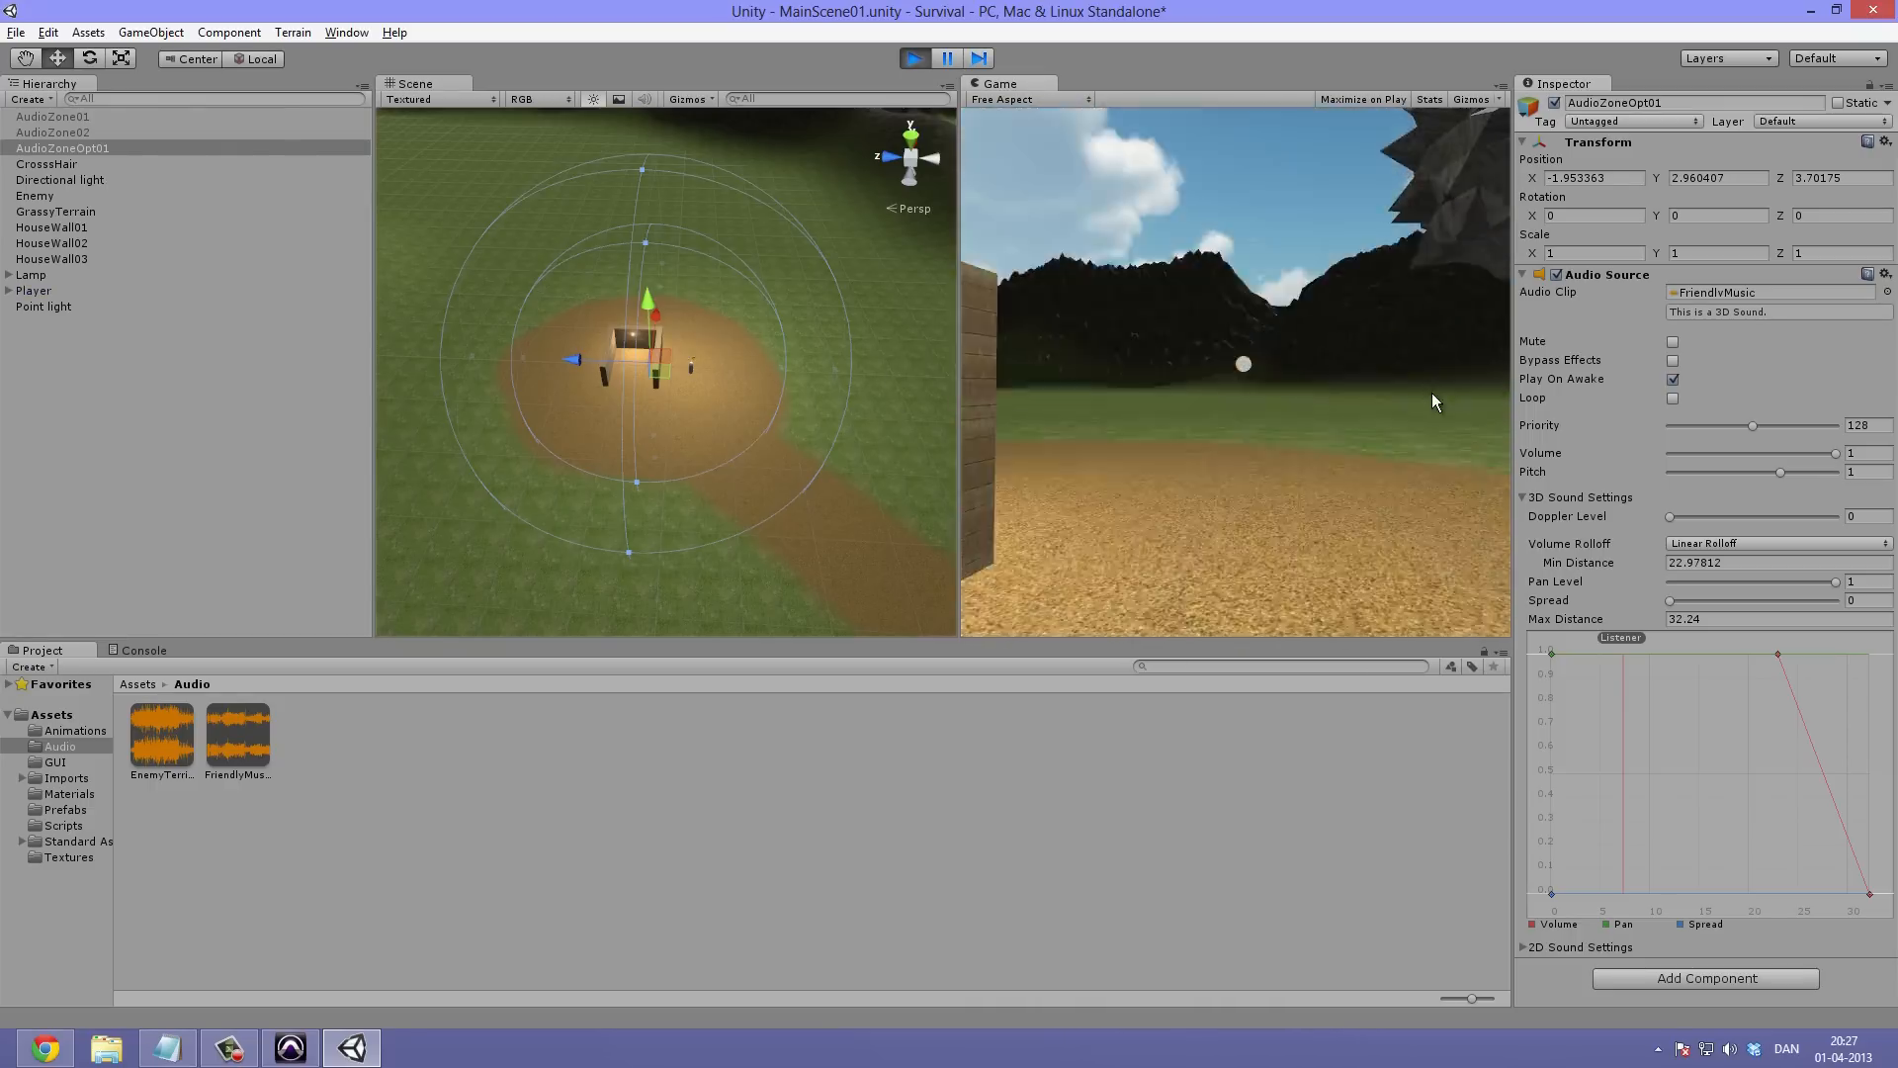
{"action": "key", "text": "a"}
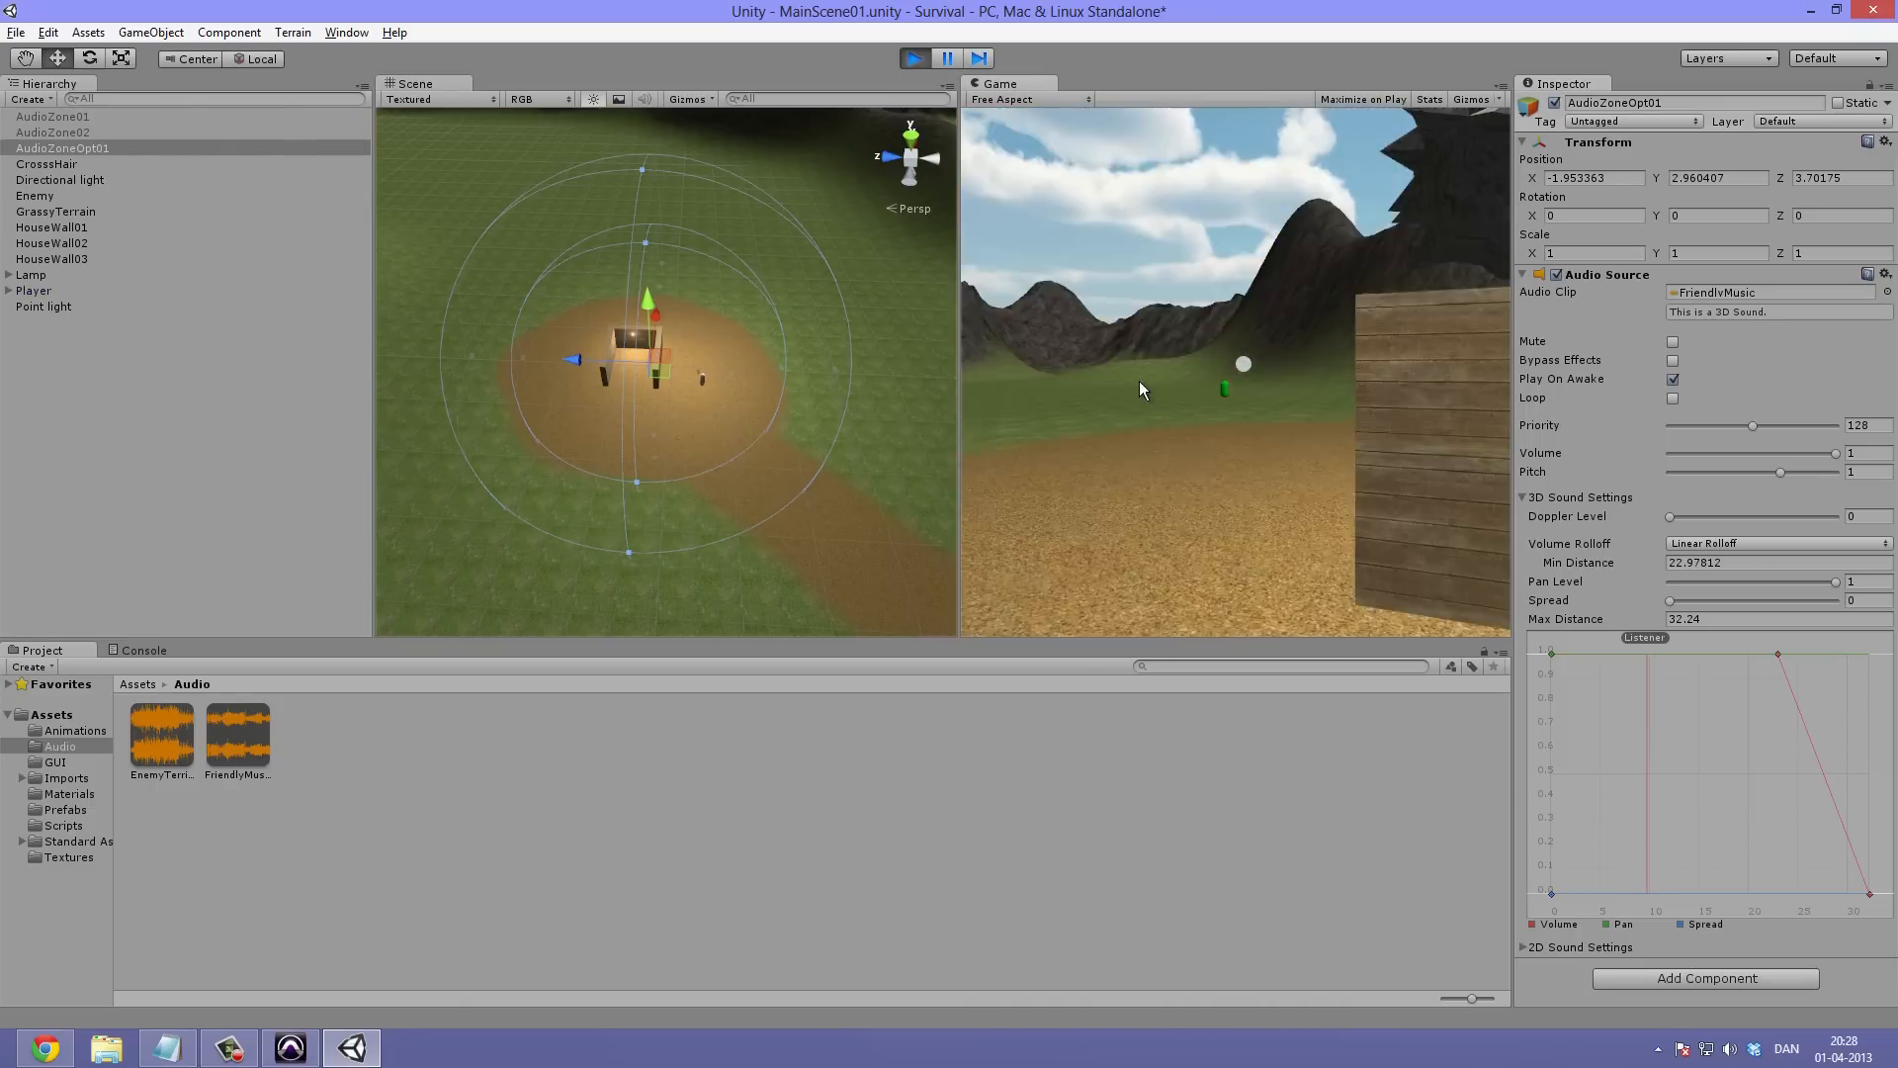
{"action": "left_click", "coordinate": [917, 59]}
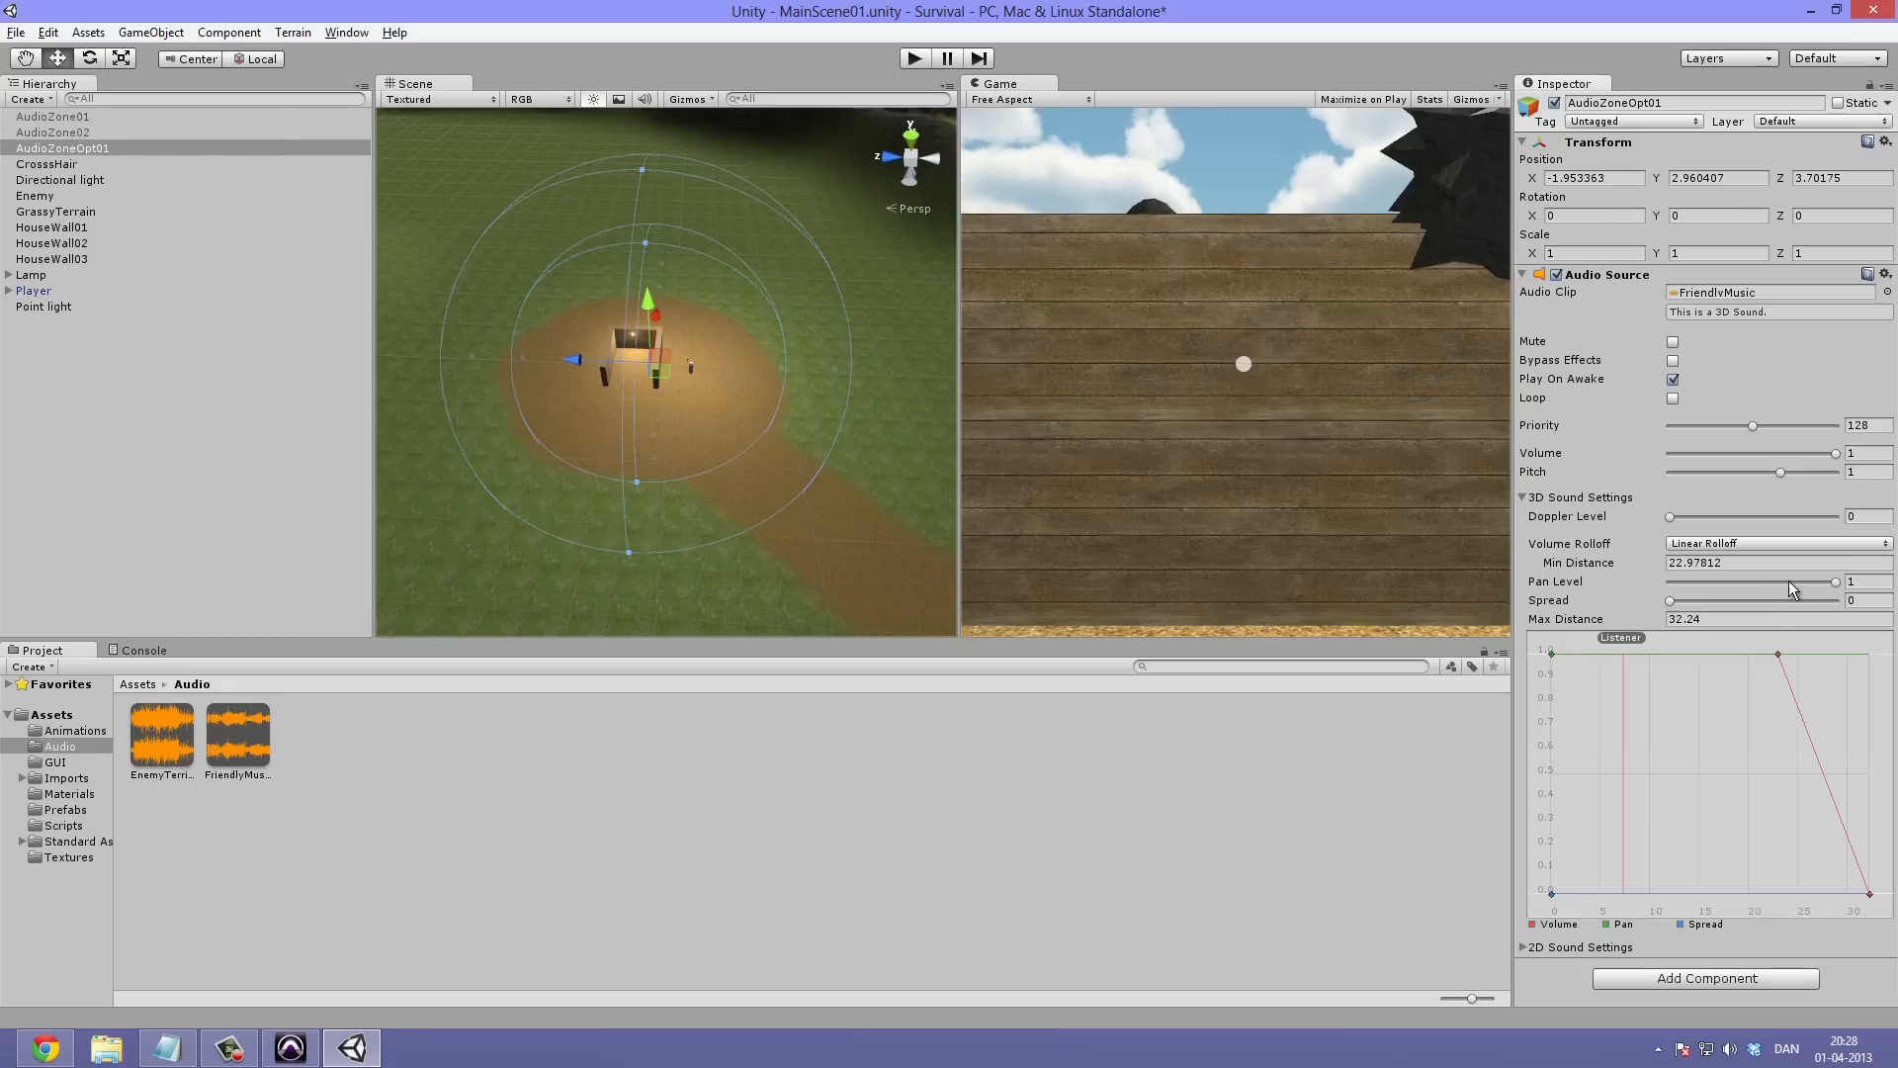
Try a Pan Level of 0 on the Audio Source and playtest it by walking the player down the path past the Max Distance sphere
{"action": "left_click_drag", "start_coordinate": [1832, 582], "coordinate": [1661, 598]}
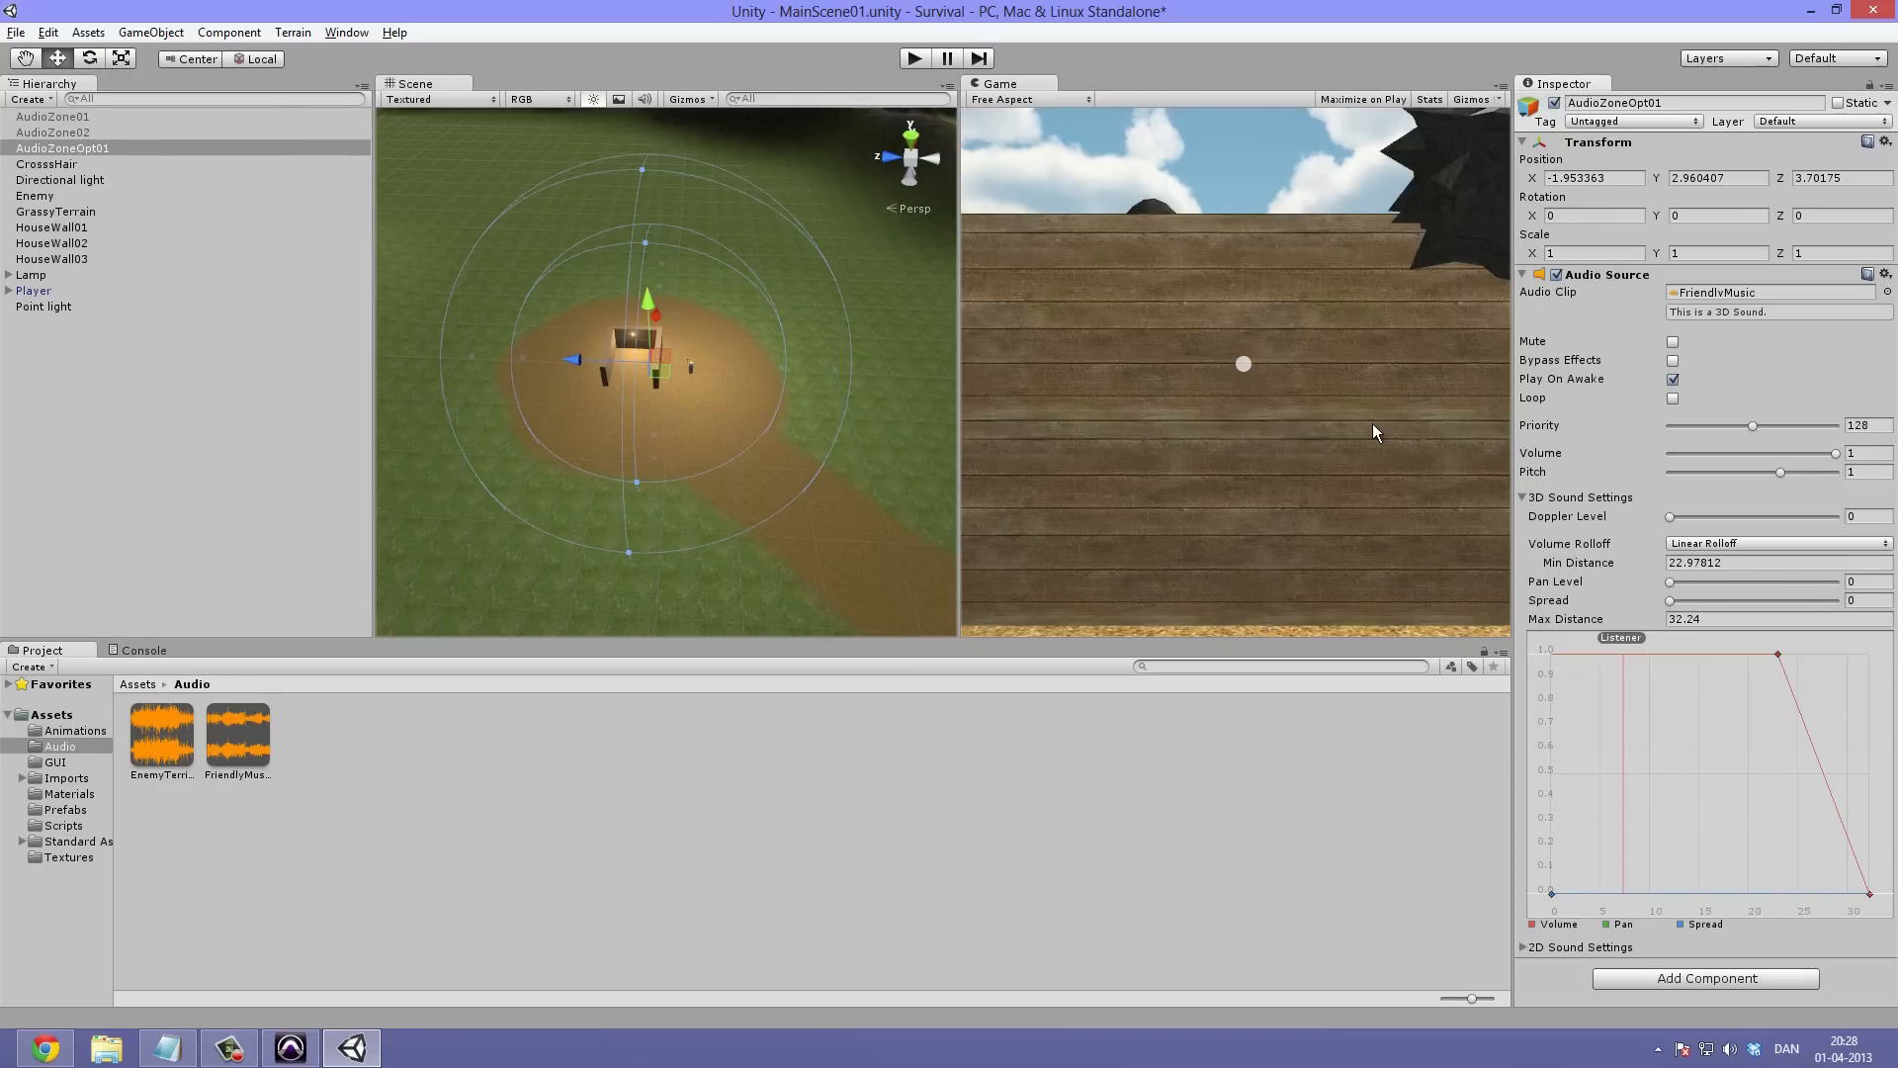
{"action": "left_click", "coordinate": [914, 58]}
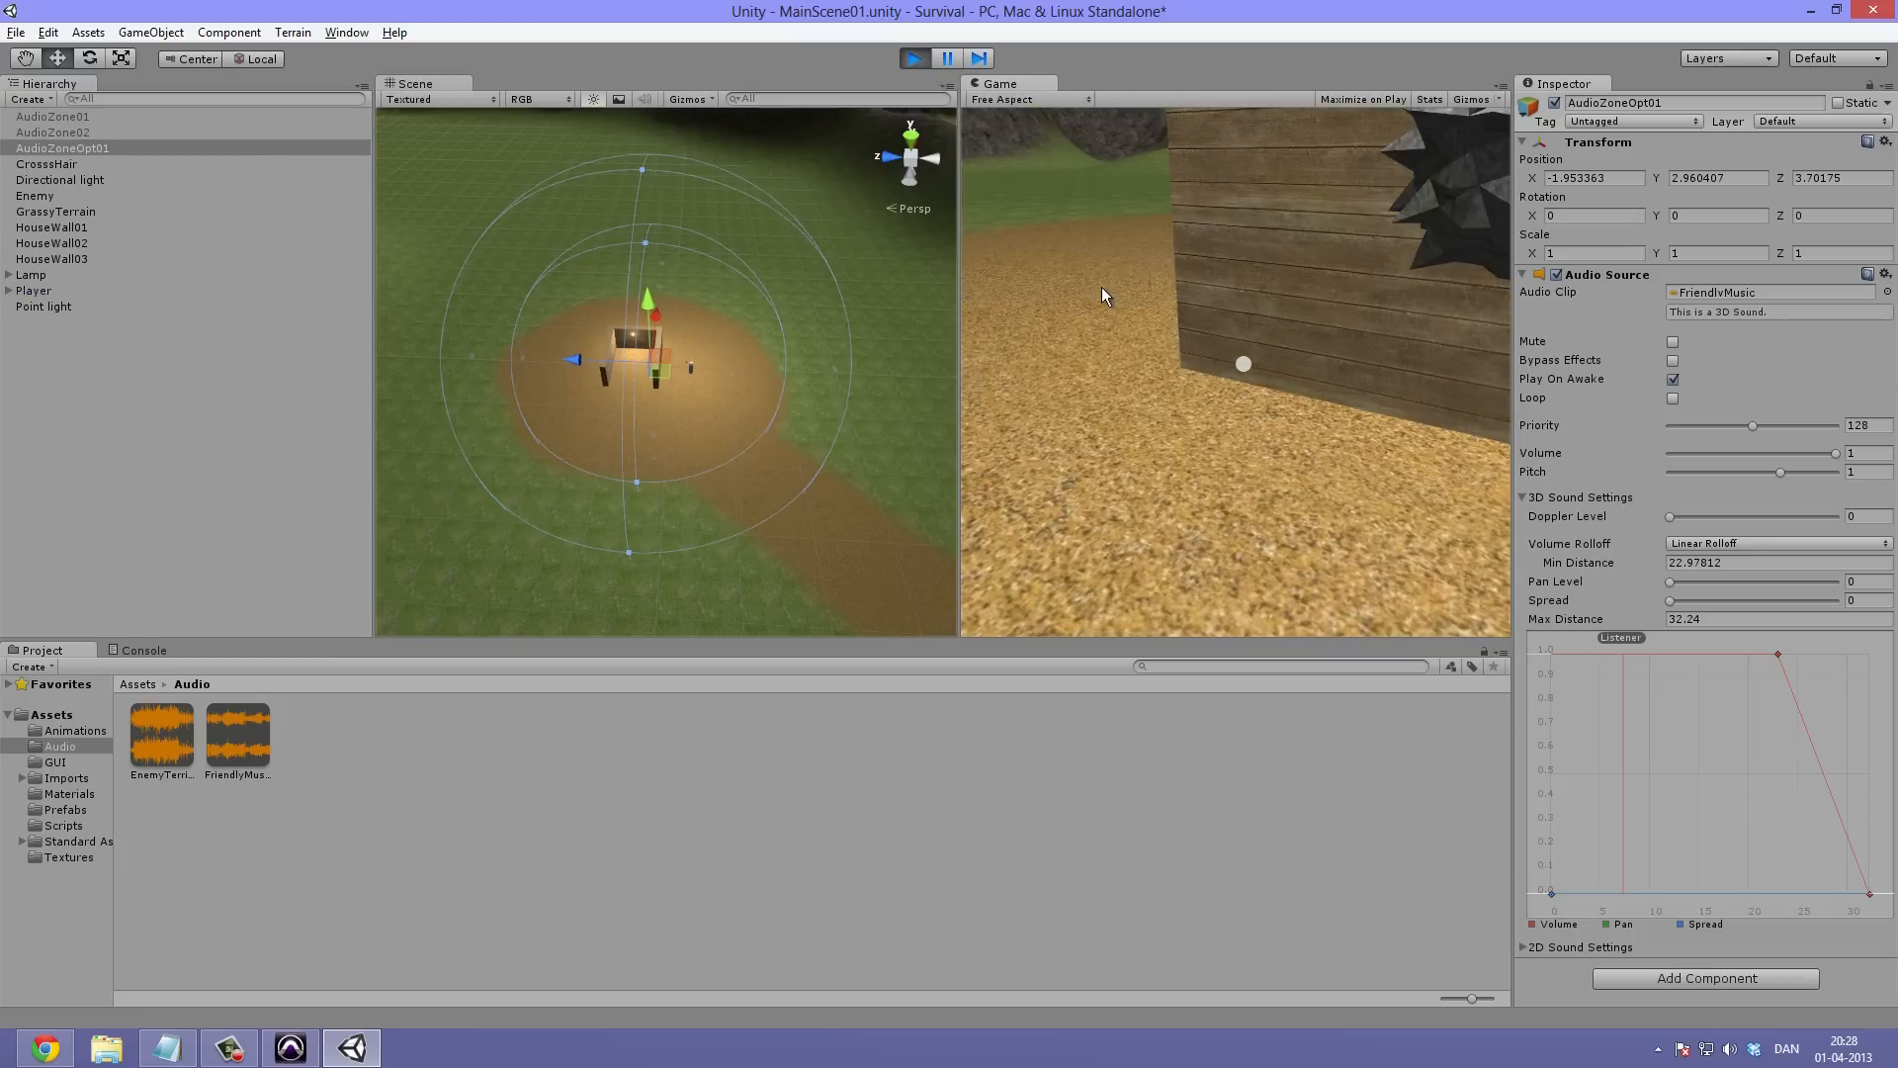
{"action": "key", "text": "w"}
{"action": "key", "text": "w"}
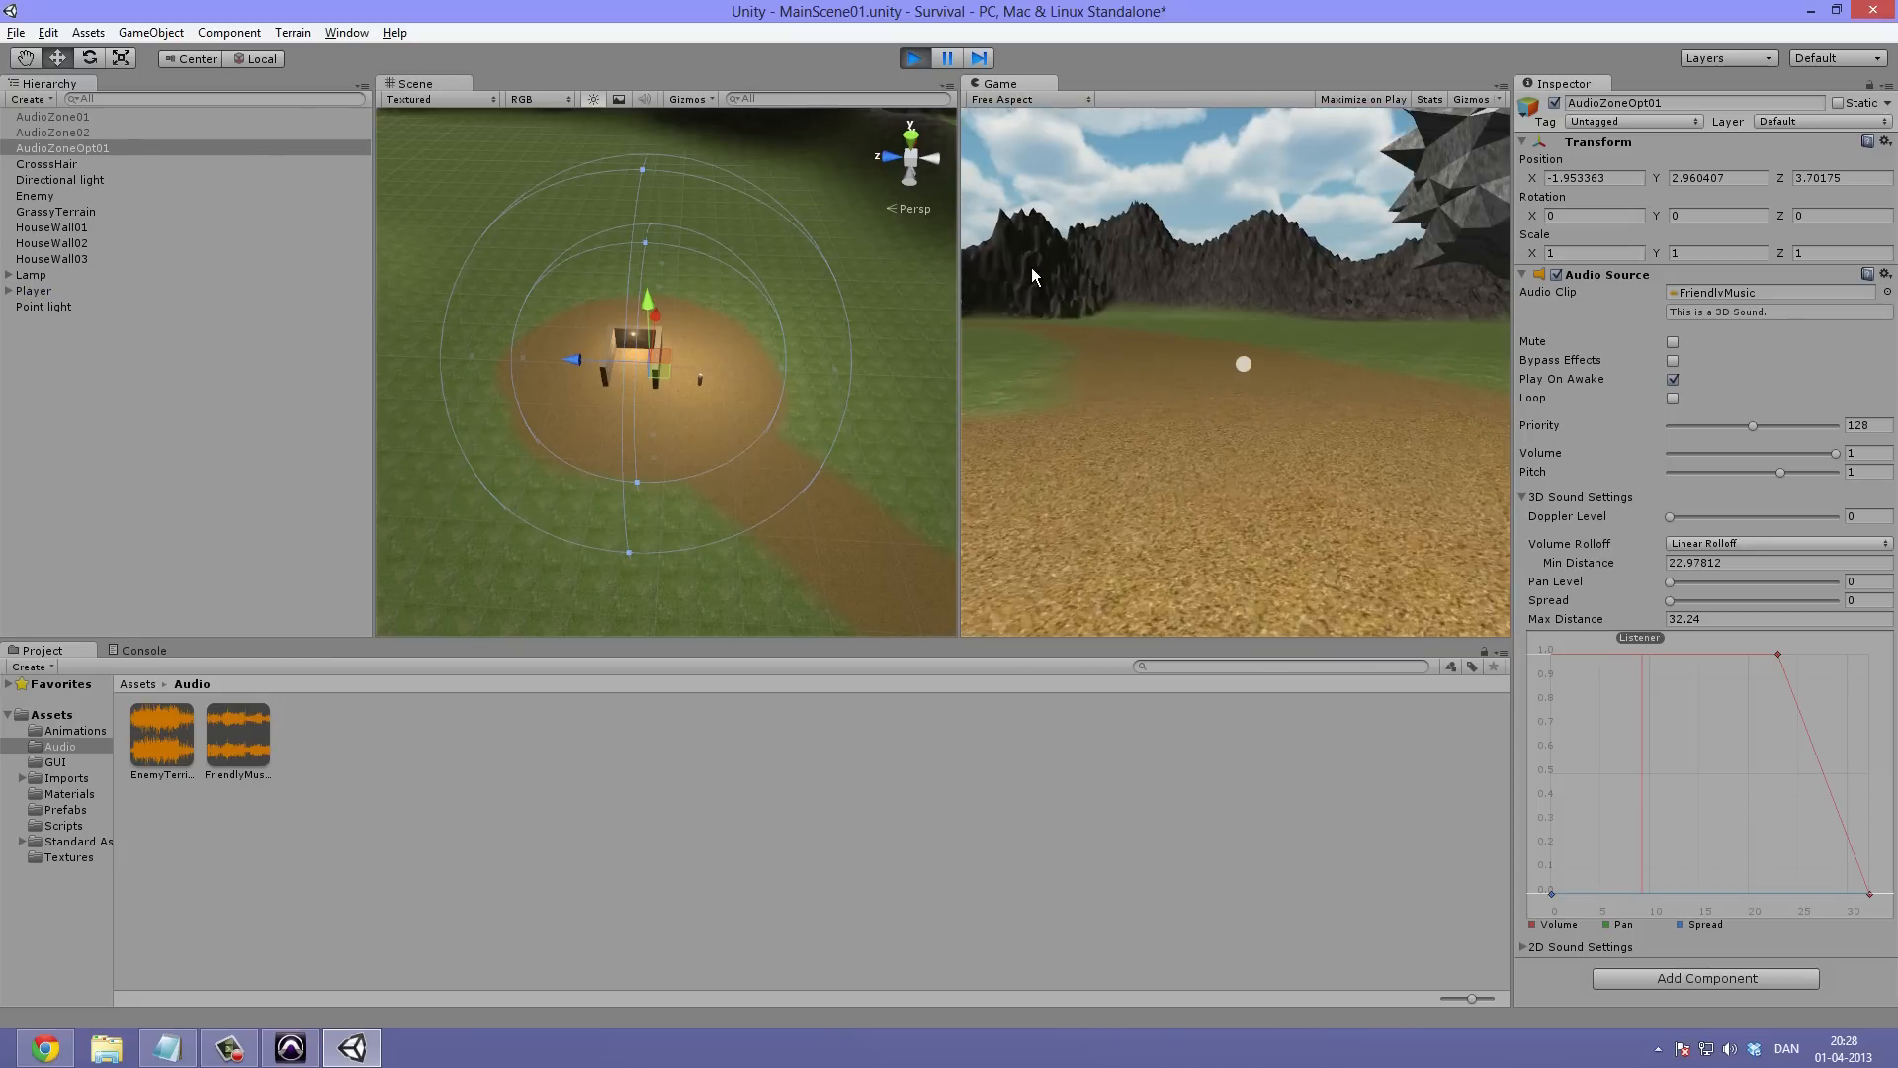
{"action": "key", "text": "w"}
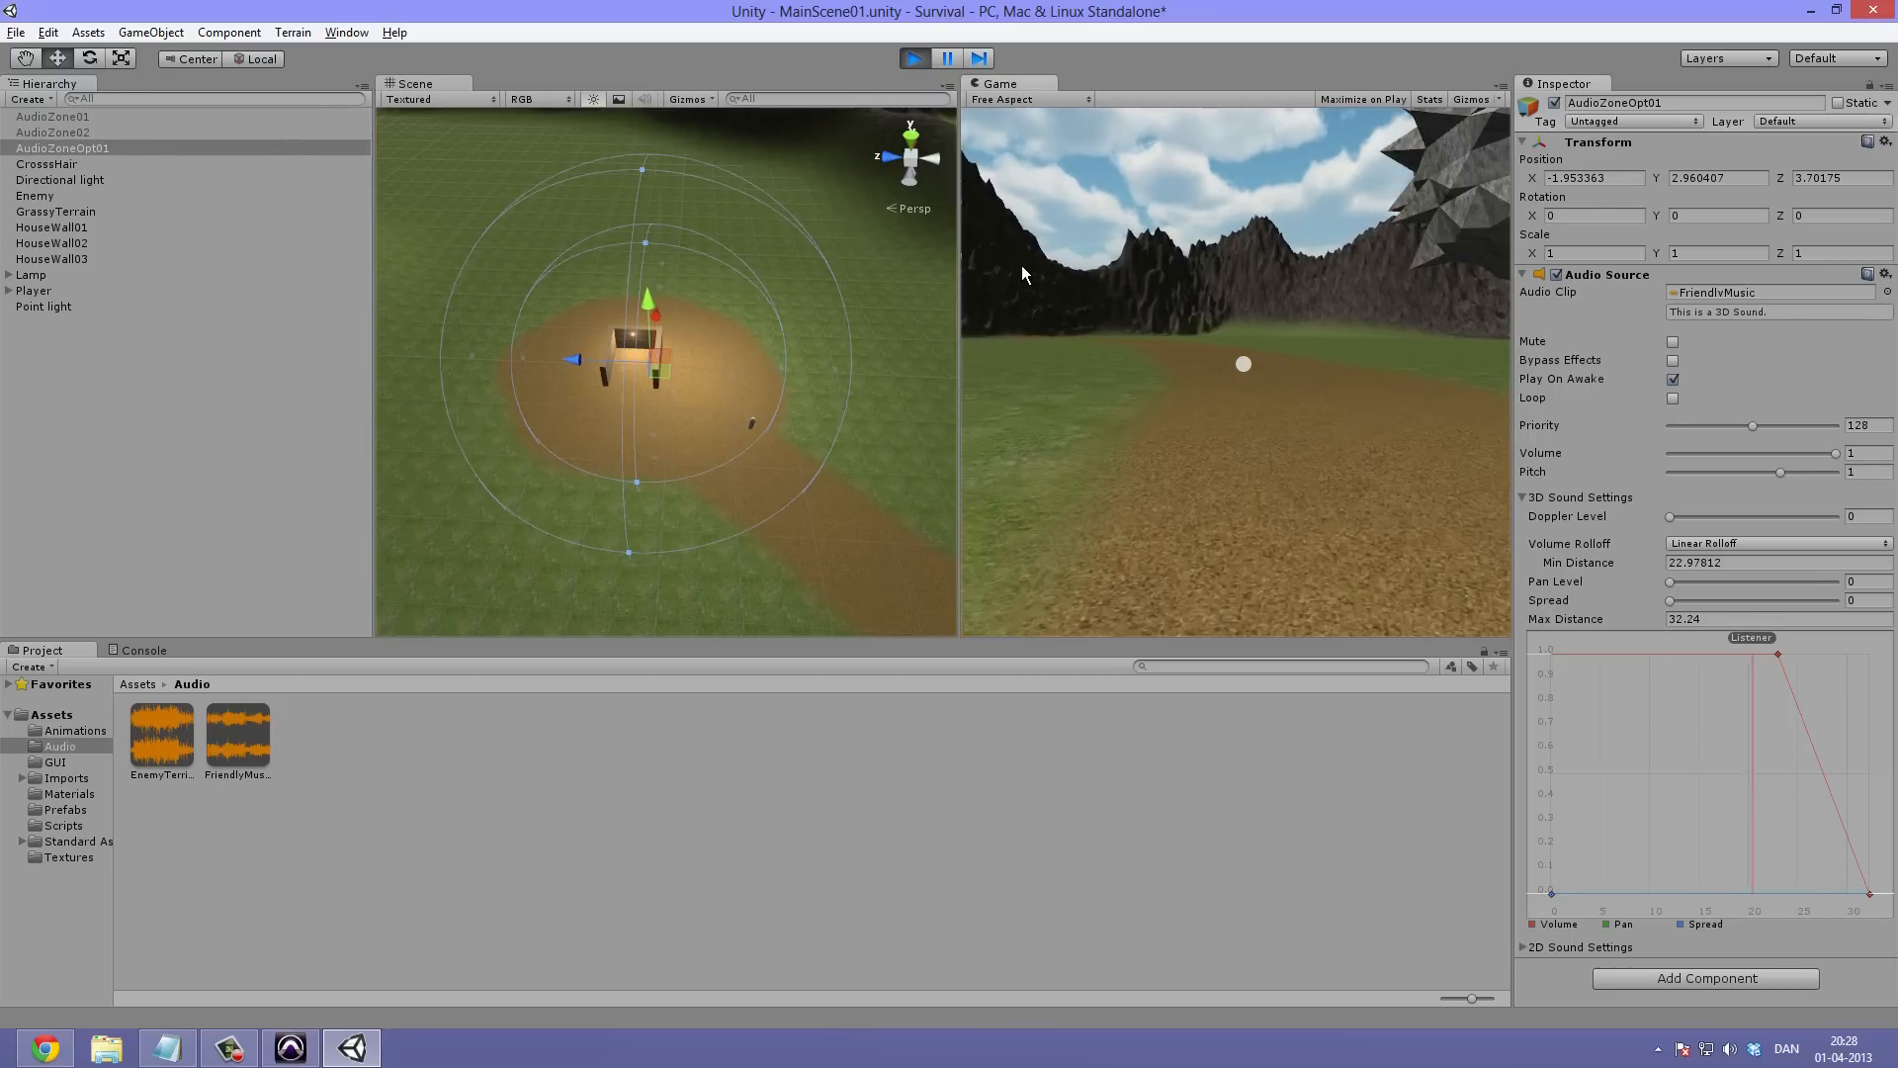
{"action": "key", "text": "w"}
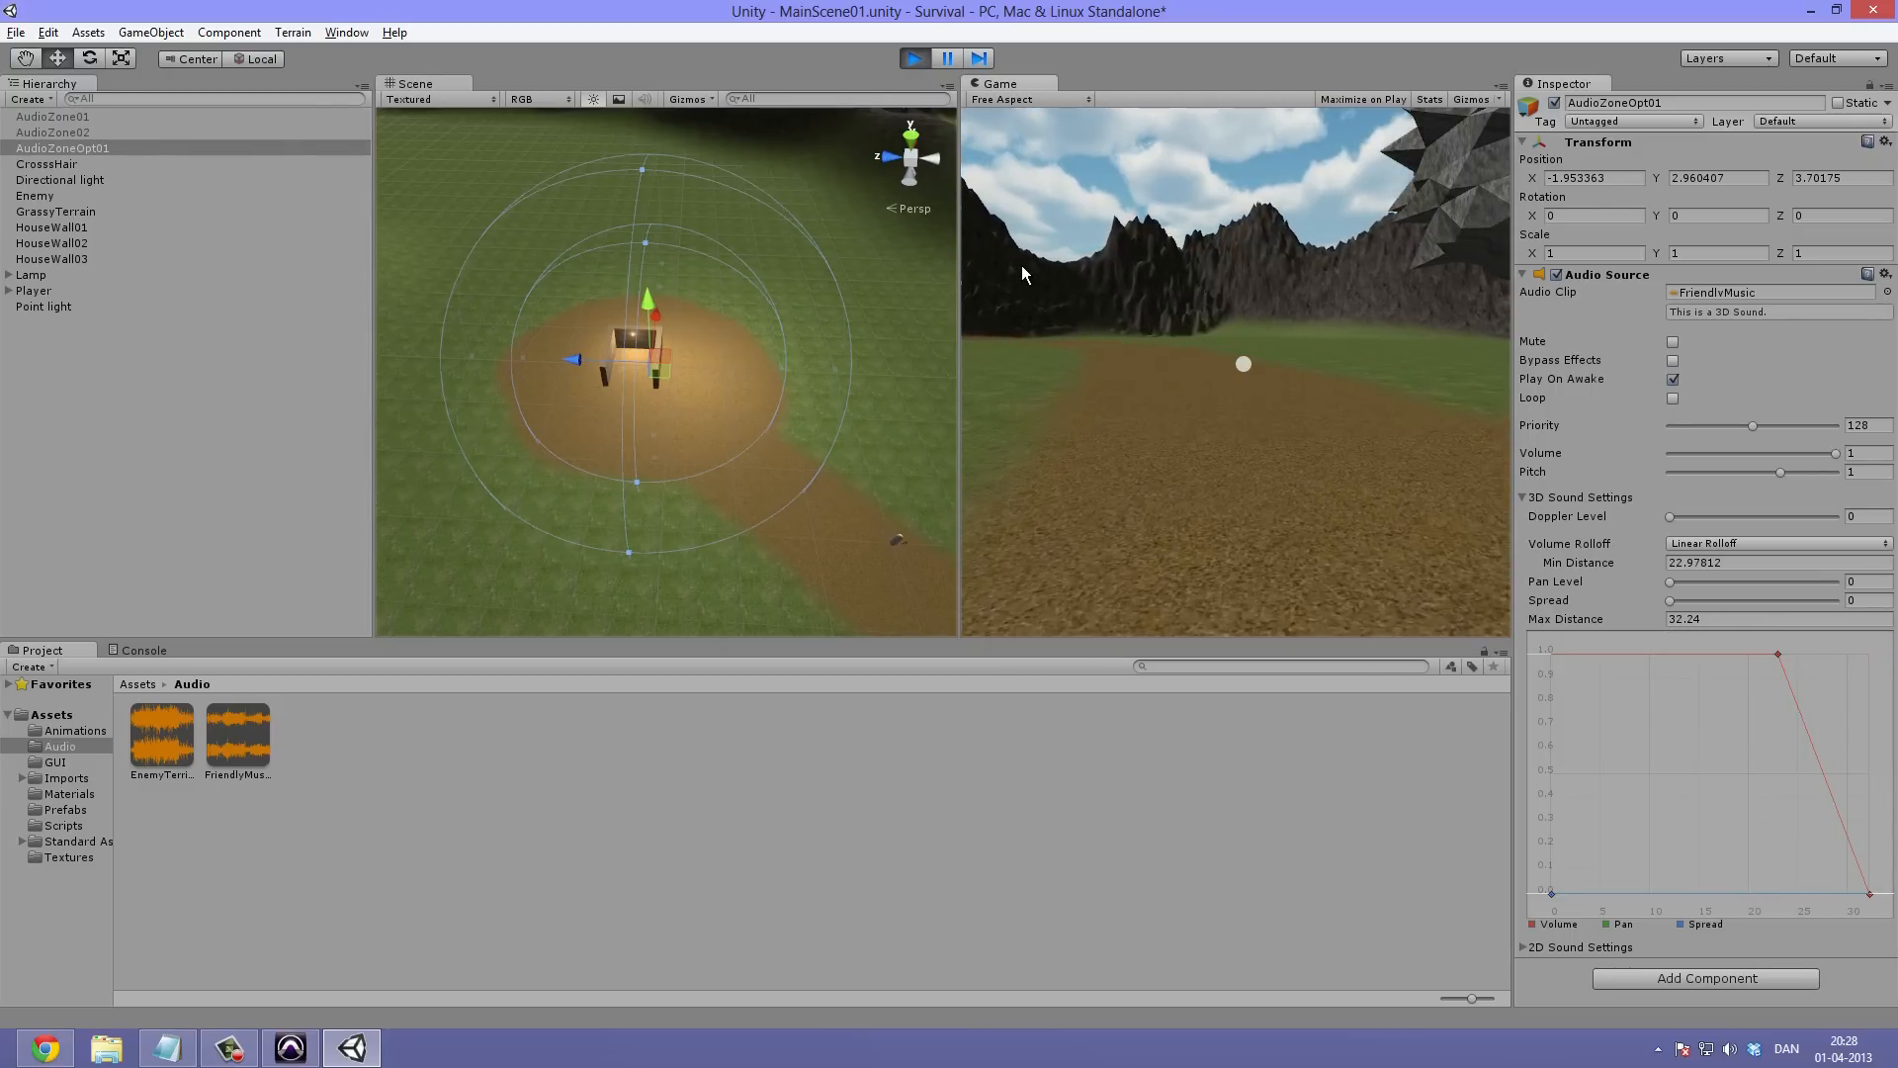
{"action": "key", "text": "ctrl+p"}
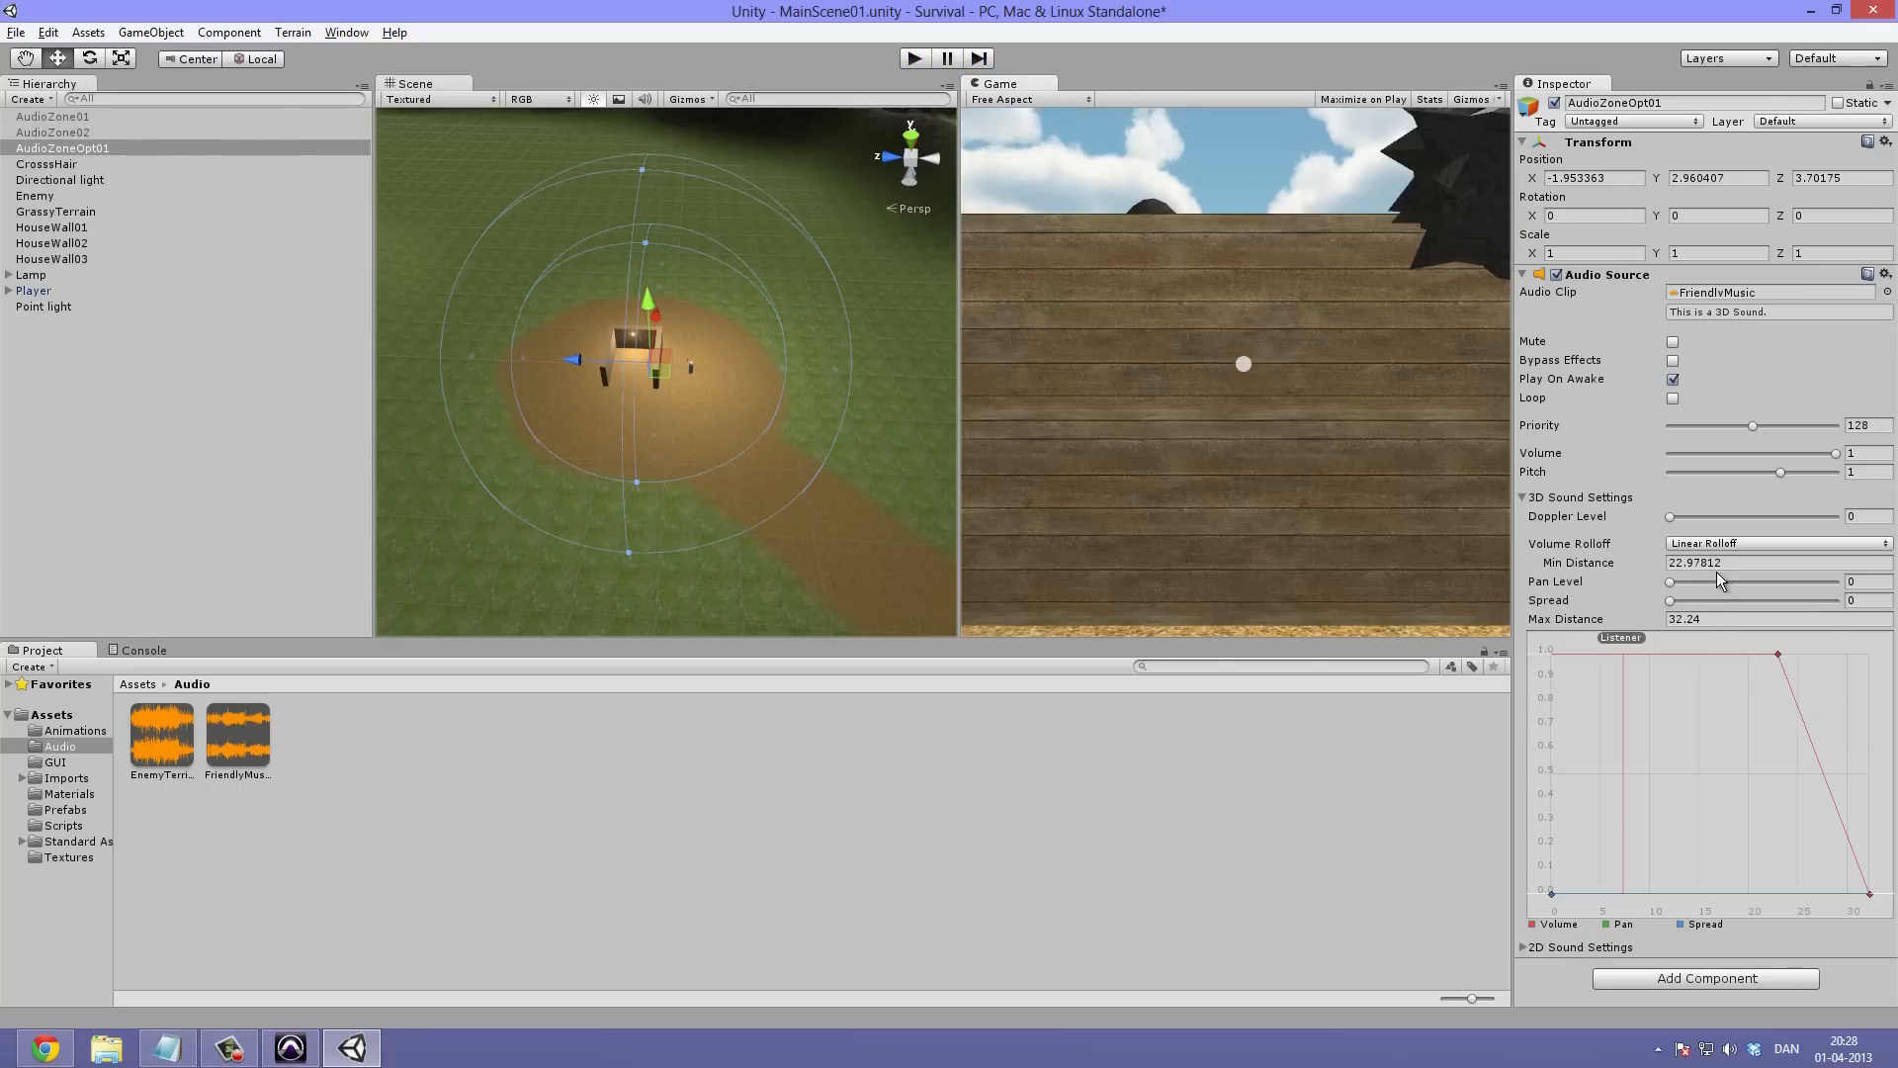
Try Pan Level values of 1, 0.53 and about 0.58 on the Audio Source, and raise the flat Pan curve slightly
{"action": "left_click_drag", "start_coordinate": [1675, 579], "coordinate": [1852, 585]}
{"action": "left_click_drag", "start_coordinate": [1815, 579], "coordinate": [1759, 584]}
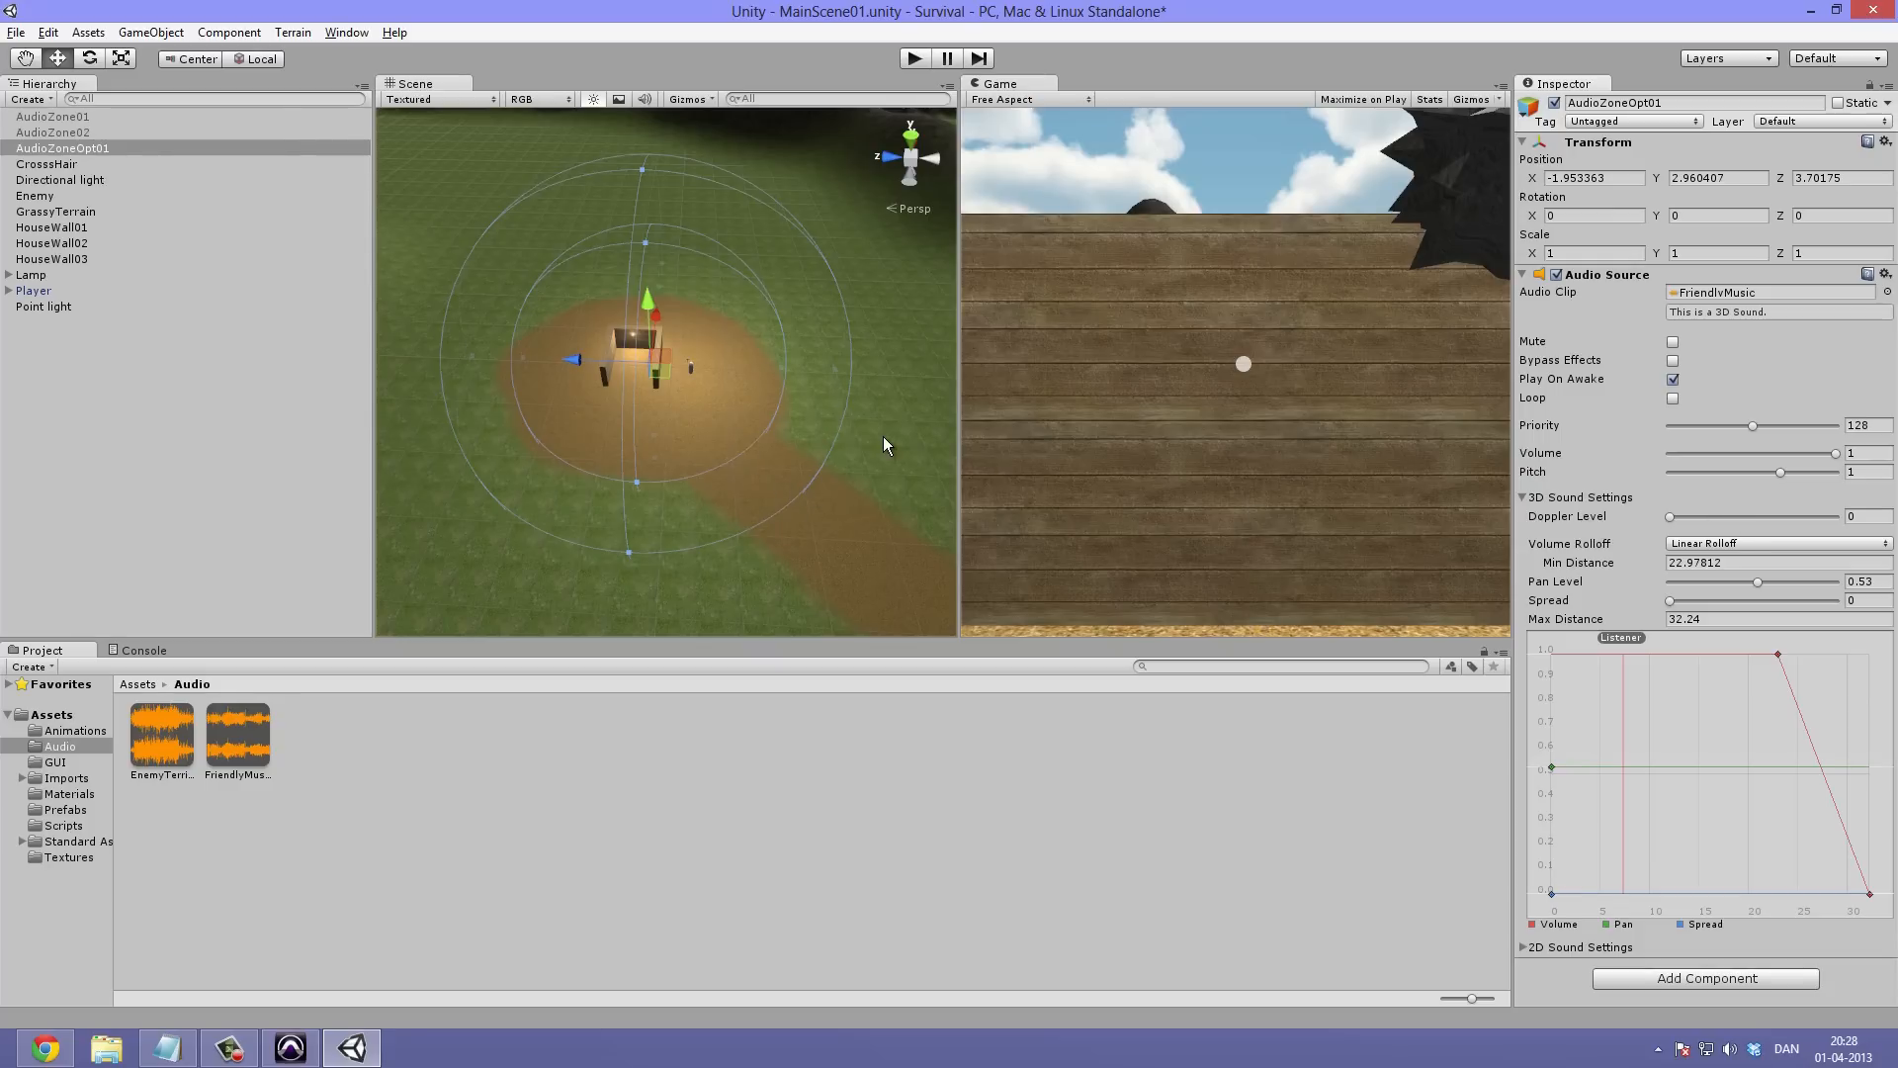
{"action": "left_click_drag", "start_coordinate": [1771, 584], "coordinate": [1844, 584]}
{"action": "left_click_drag", "start_coordinate": [1729, 654], "coordinate": [1744, 756]}
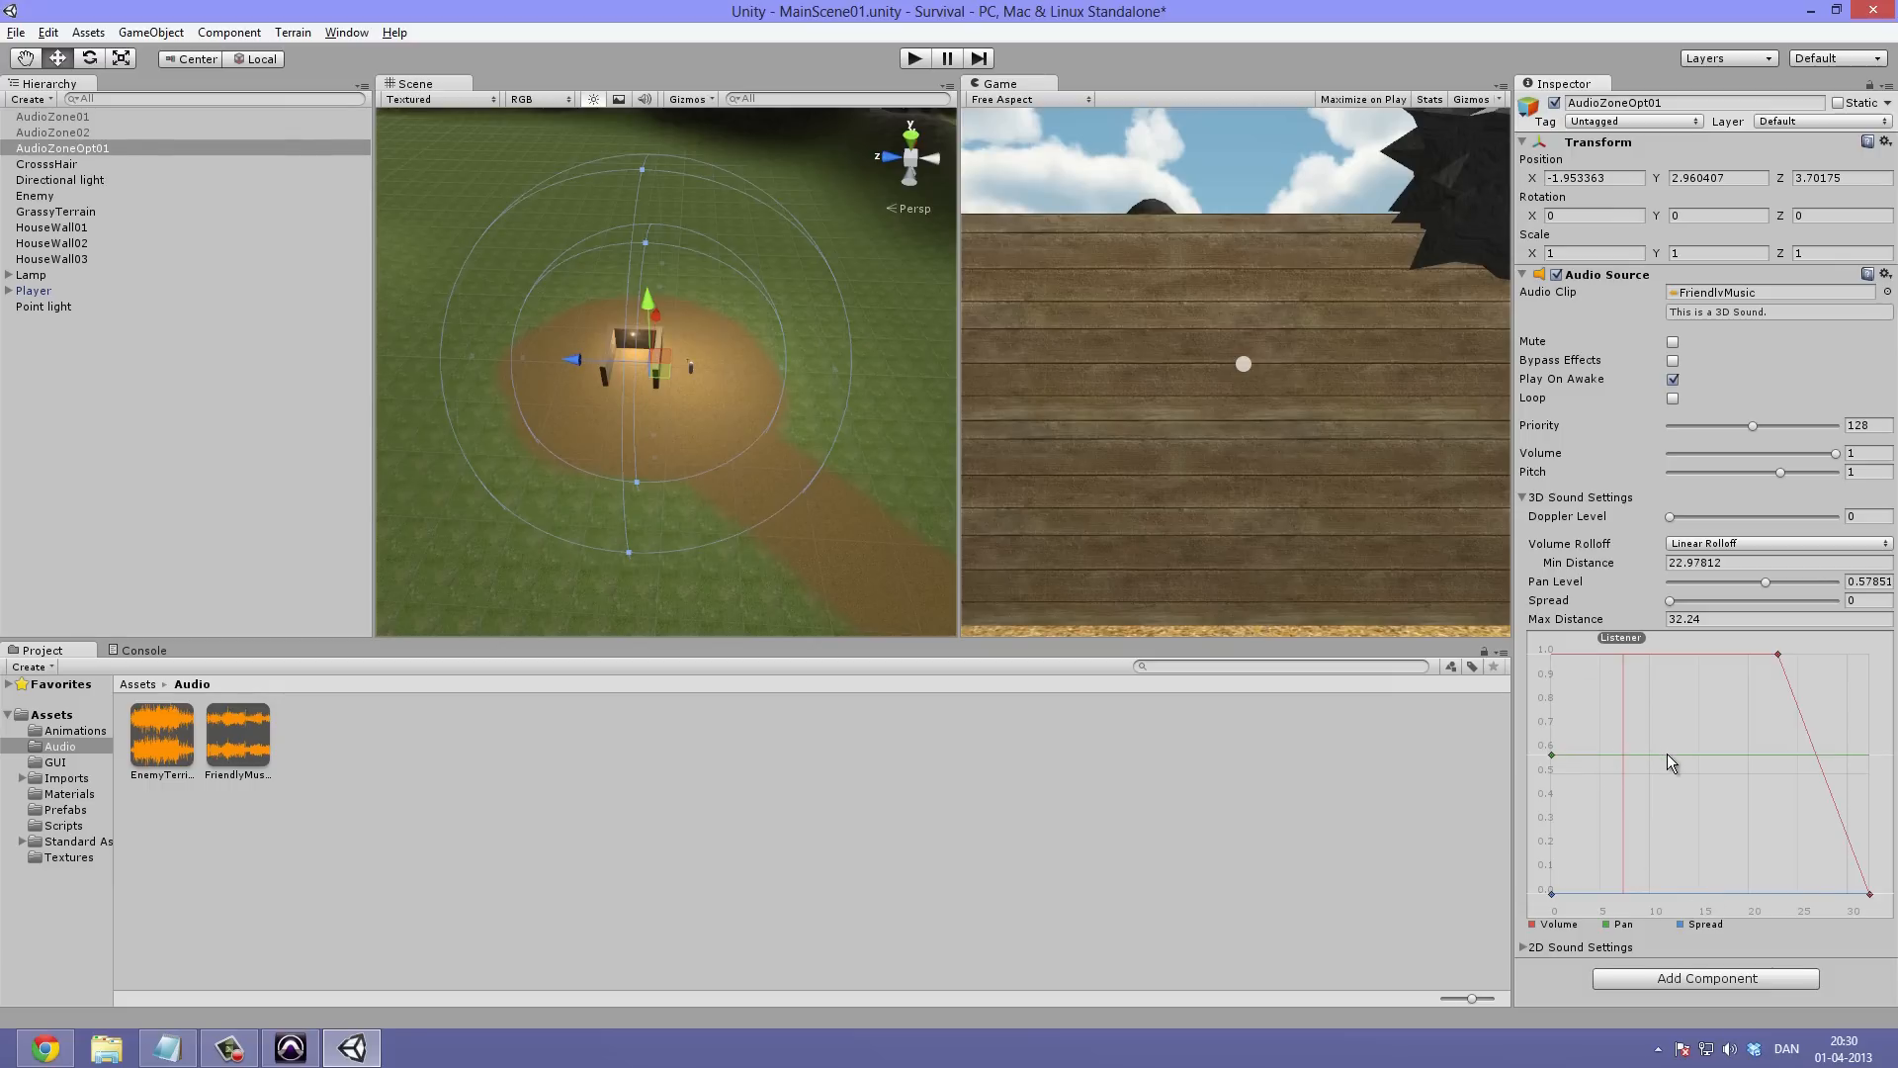
{"action": "left_click_drag", "start_coordinate": [1652, 755], "coordinate": [1652, 745]}
Add a second key to the Pan curve and shape it to rise from 0 at a distance of about 24 to 1 at about 26
{"action": "double_click", "coordinate": [1709, 744]}
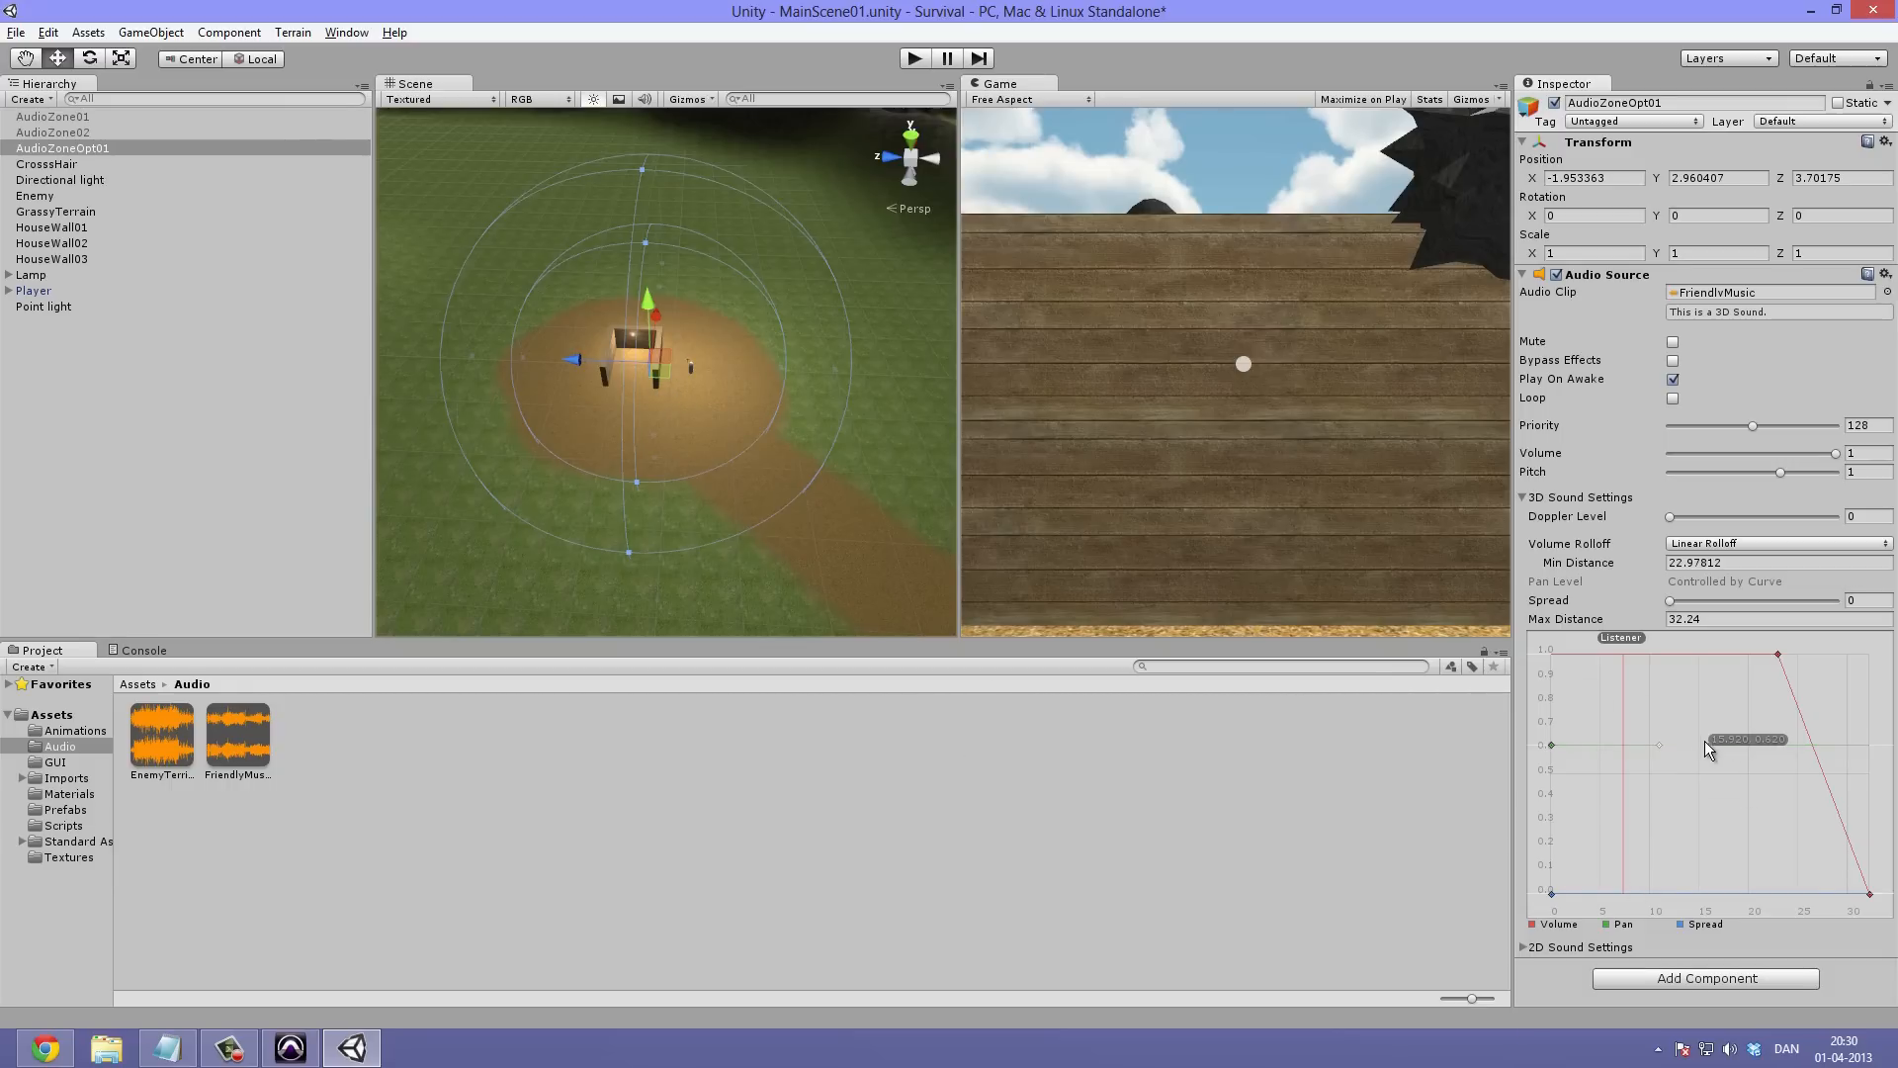
{"action": "mouse_move", "coordinate": [1710, 744]}
{"action": "left_mouse_down"}
{"action": "mouse_move", "coordinate": [1692, 697]}
{"action": "mouse_move", "coordinate": [1706, 755]}
{"action": "mouse_move", "coordinate": [1710, 720]}
{"action": "left_mouse_up"}
{"action": "left_click_drag", "start_coordinate": [1712, 720], "coordinate": [1726, 698]}
{"action": "mouse_move", "coordinate": [1759, 662]}
{"action": "left_mouse_down"}
{"action": "mouse_move", "coordinate": [1759, 681]}
{"action": "mouse_move", "coordinate": [1775, 652]}
{"action": "left_mouse_up"}
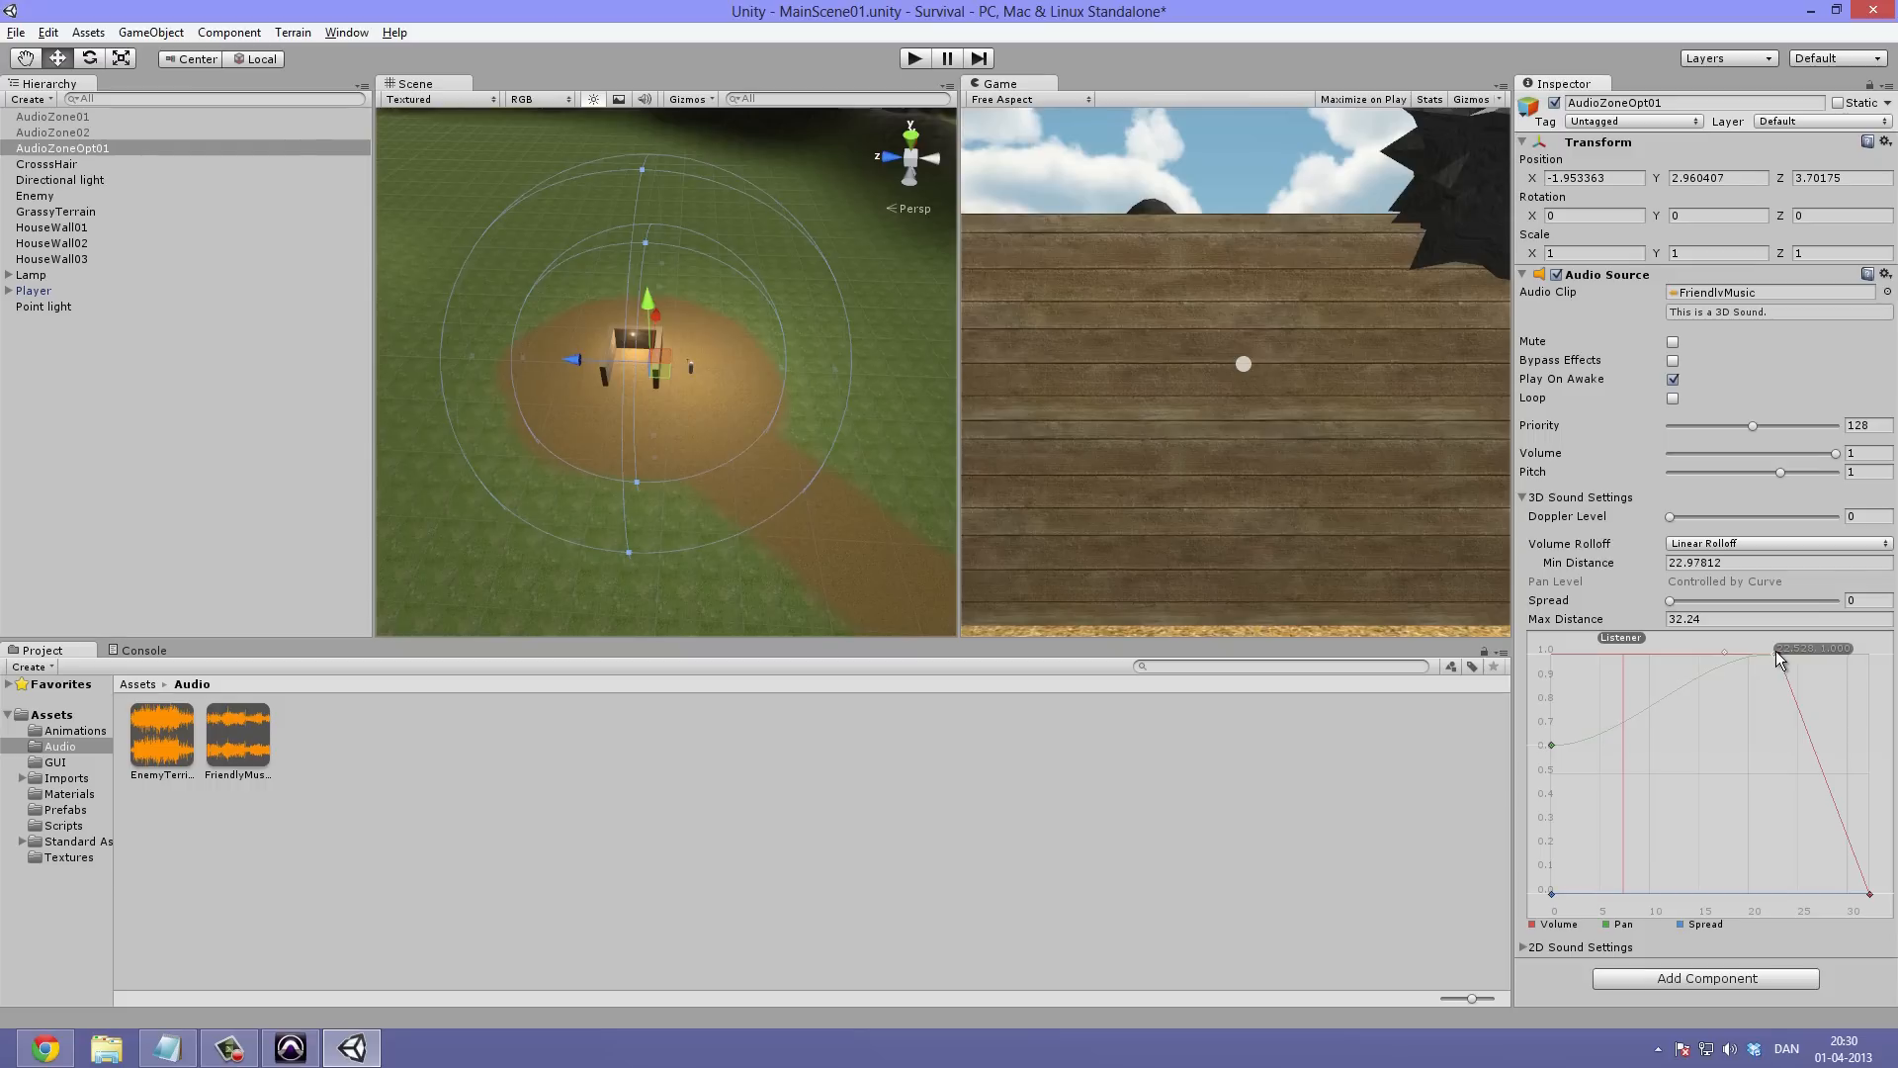
{"action": "mouse_move", "coordinate": [1780, 652]}
{"action": "left_mouse_down"}
{"action": "mouse_move", "coordinate": [1817, 649]}
{"action": "mouse_move", "coordinate": [1782, 654]}
{"action": "left_mouse_up"}
{"action": "left_click_drag", "start_coordinate": [1550, 745], "coordinate": [1787, 906]}
Playtest the Pan curve by walking the player from the house out past the Max Distance sphere and looking back, and stop playing
{"action": "left_click", "coordinate": [929, 60]}
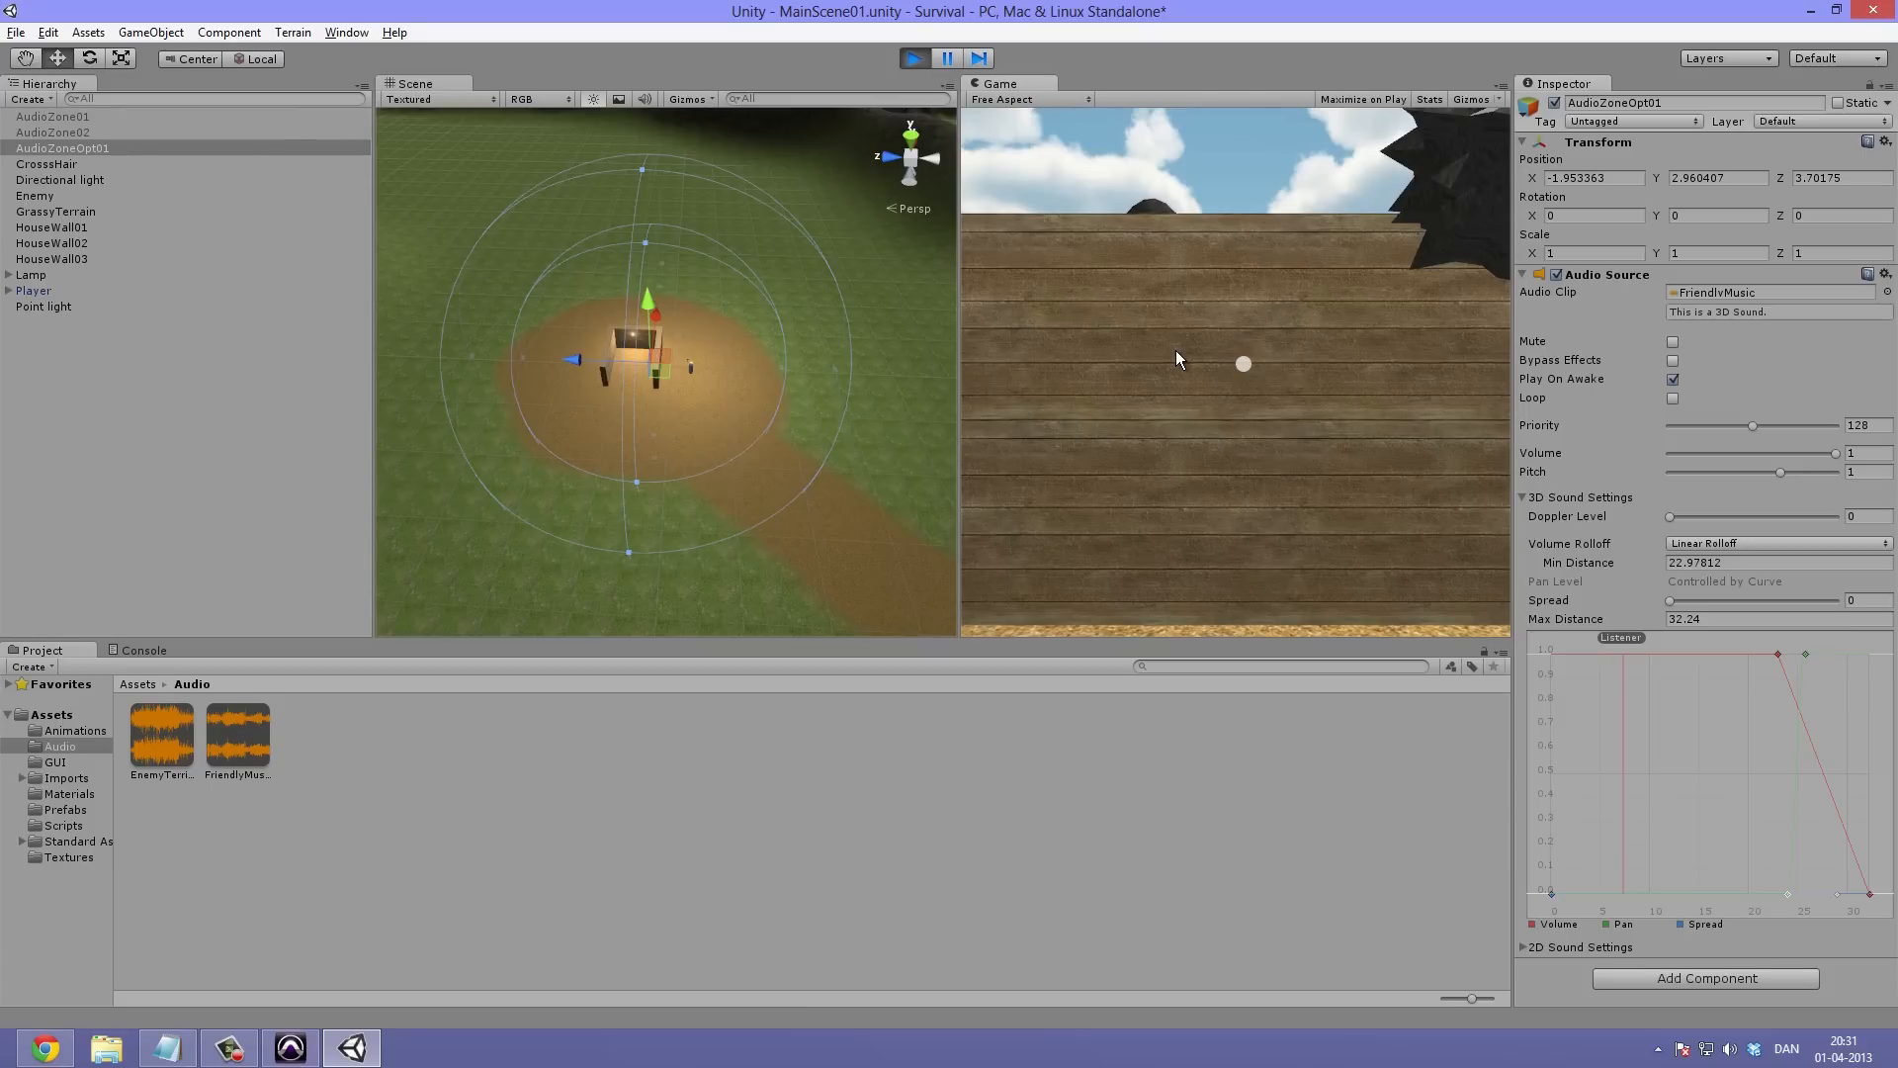
{"action": "key", "text": "w"}
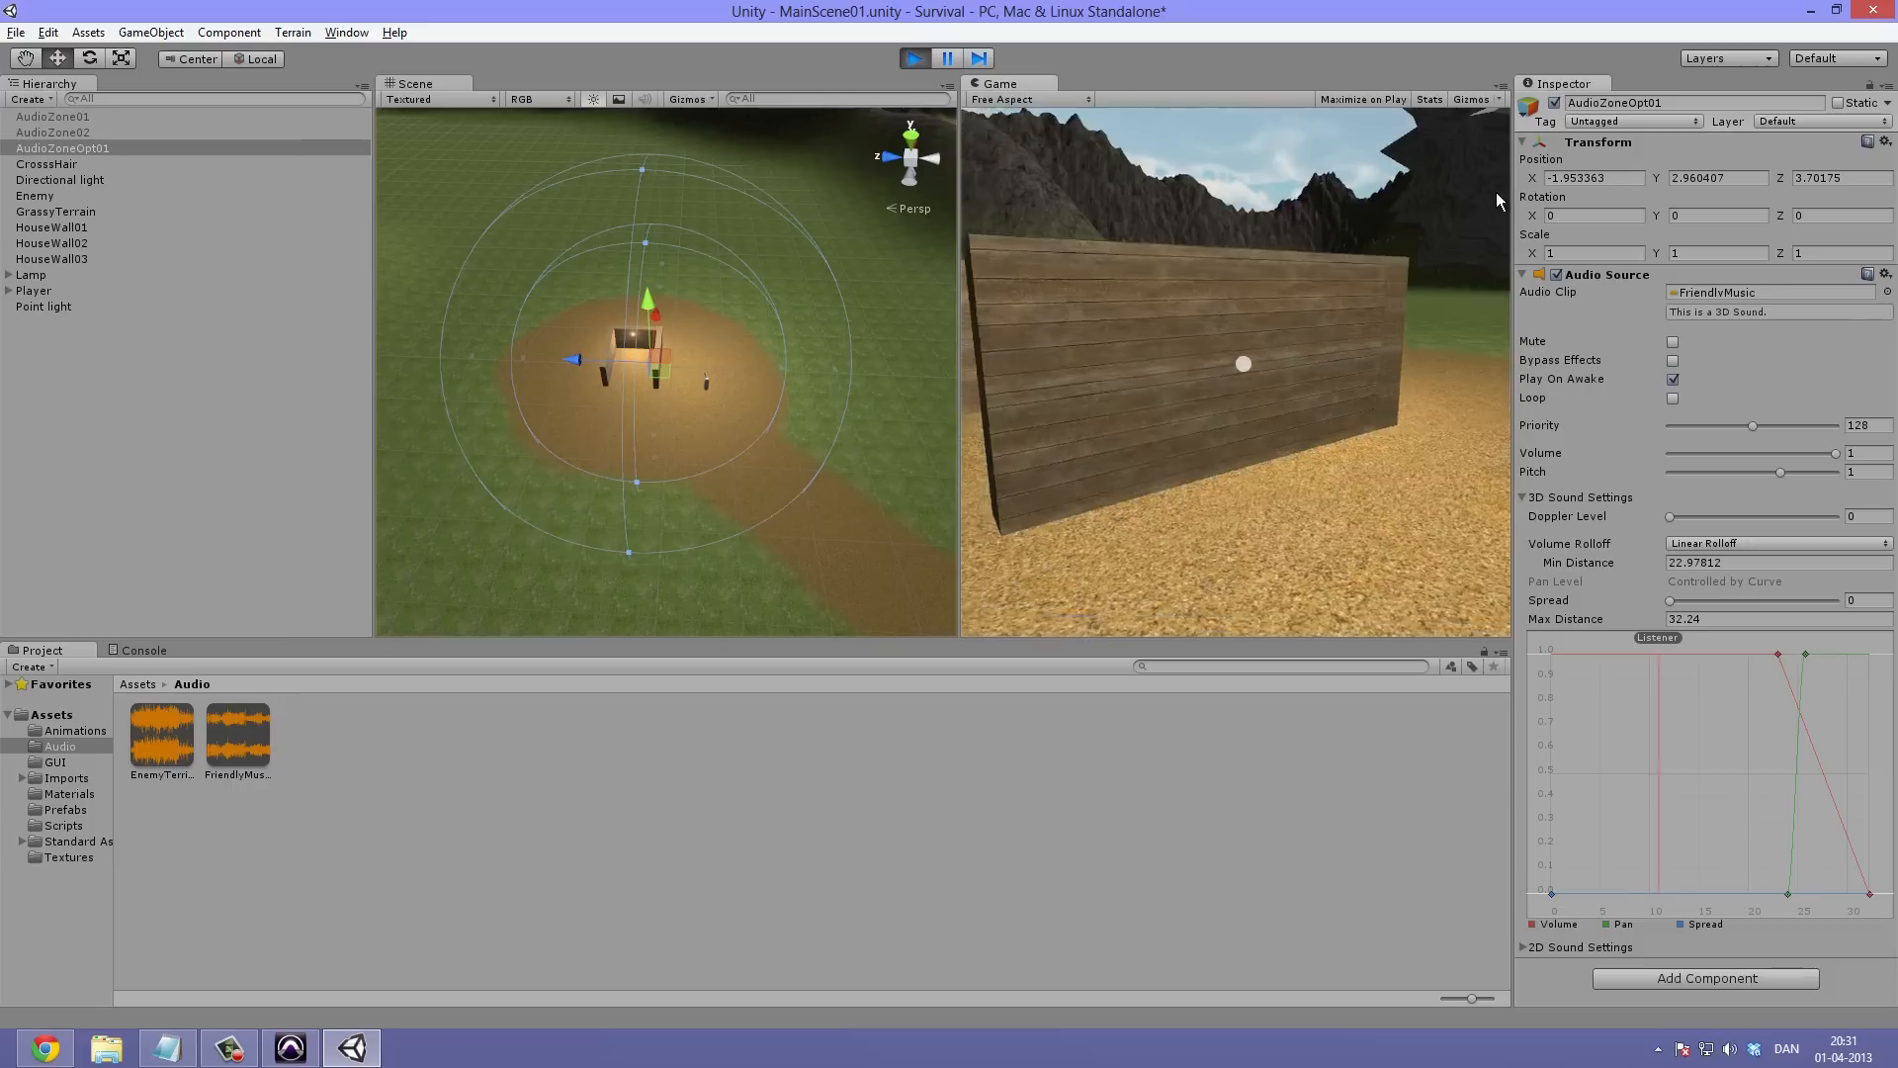
{"action": "key", "text": "w"}
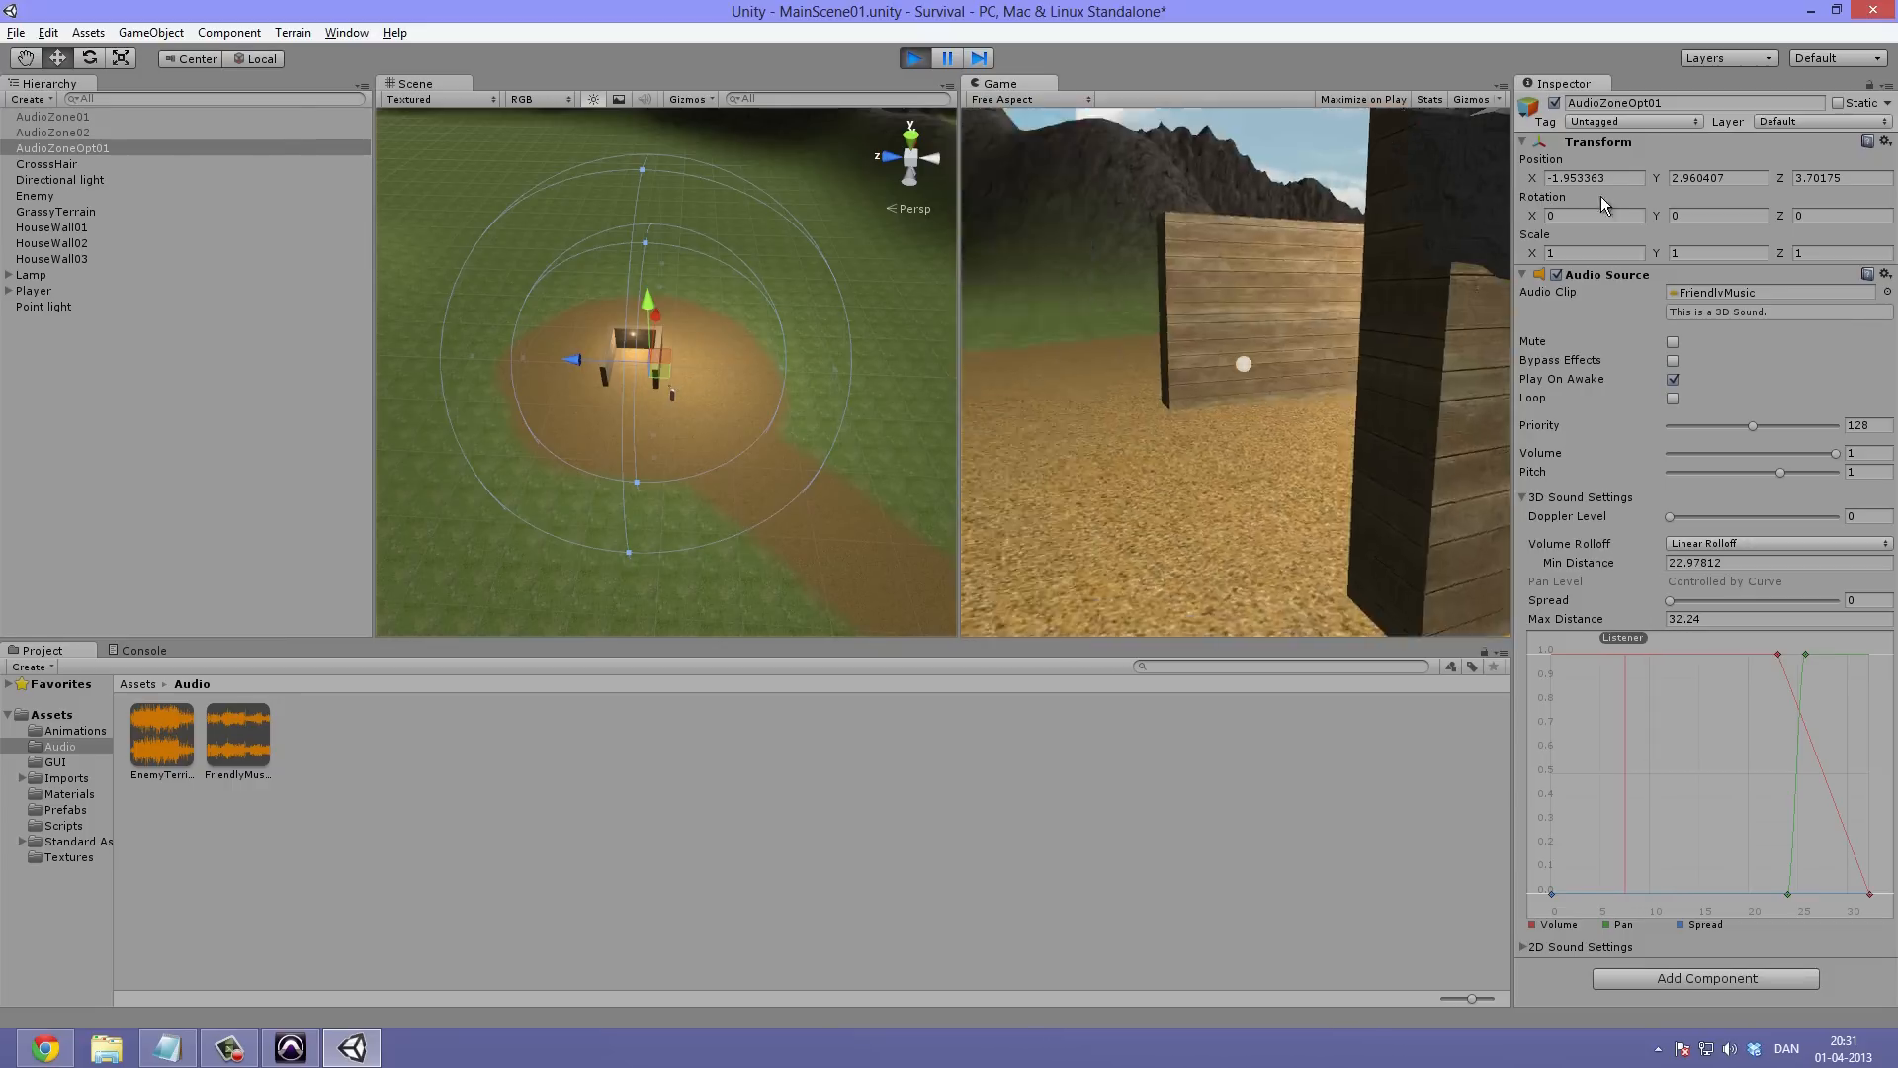
{"action": "key", "text": "w"}
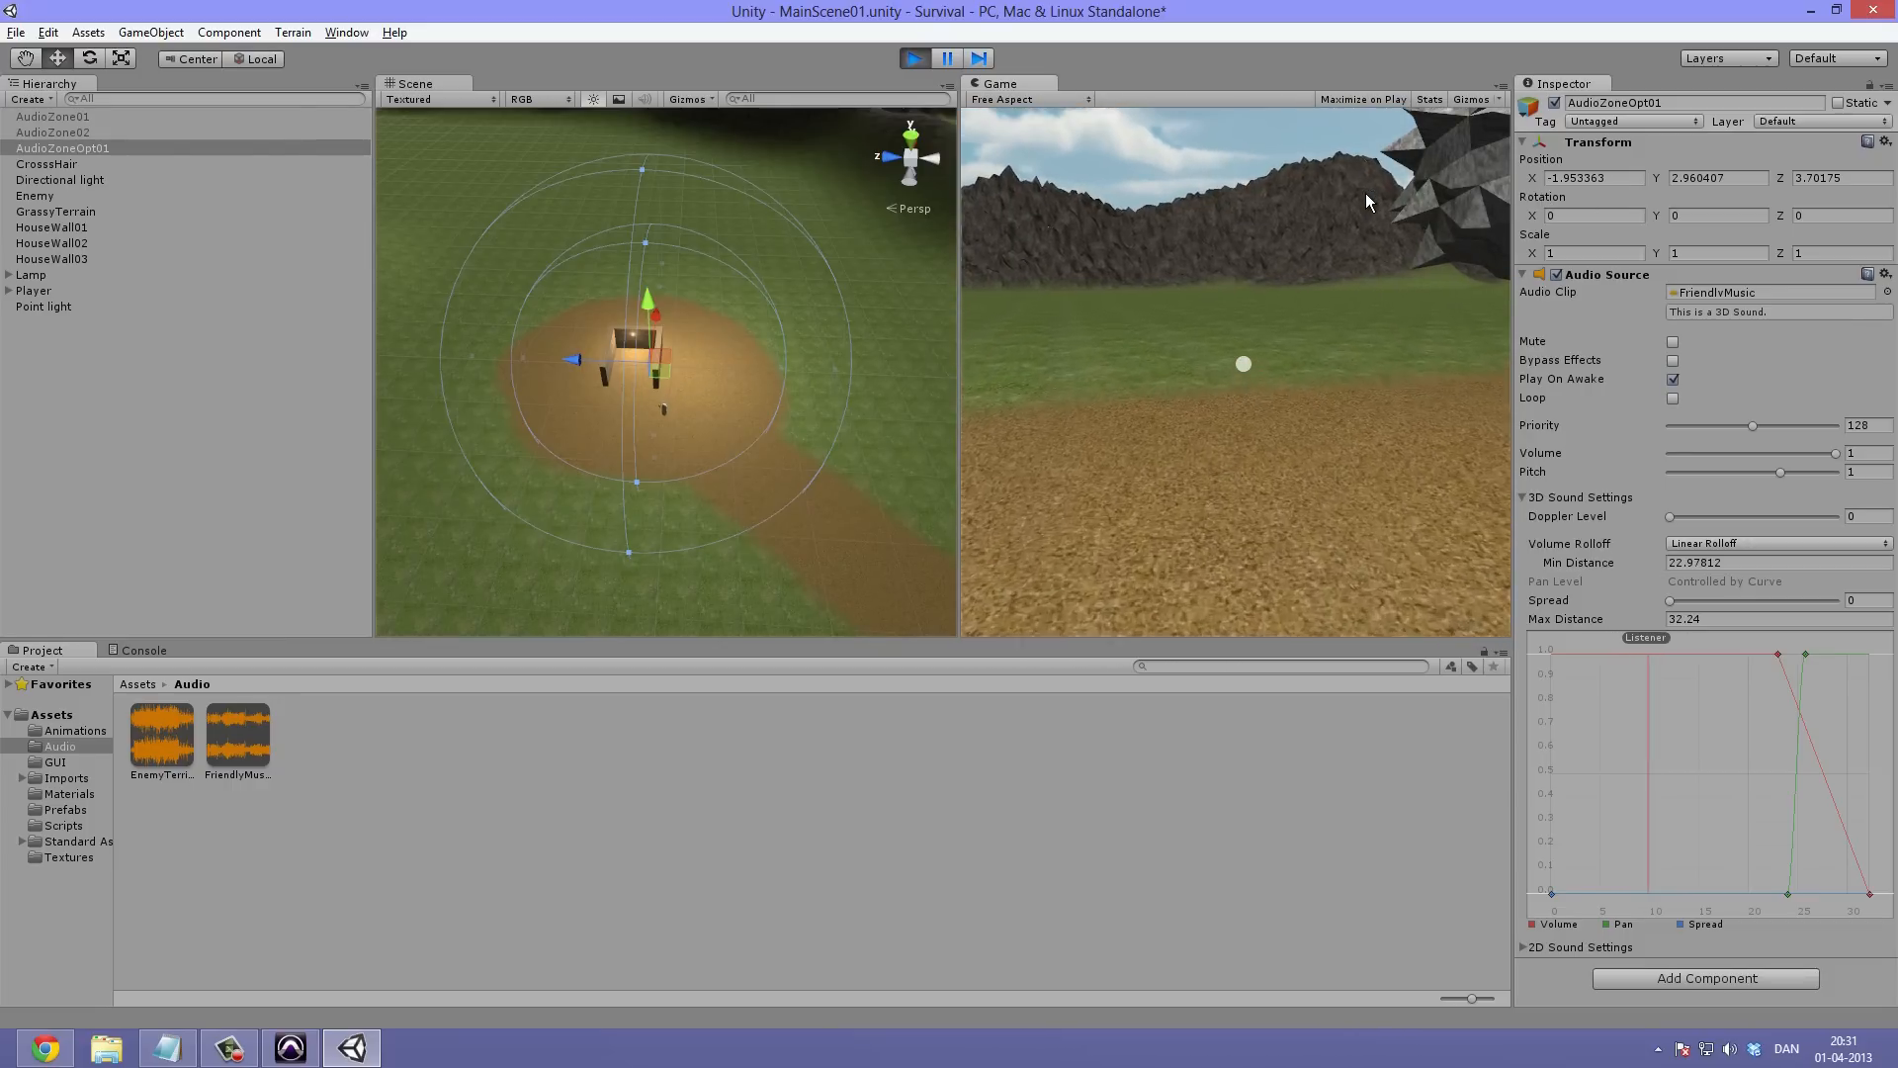
{"action": "key", "text": "w"}
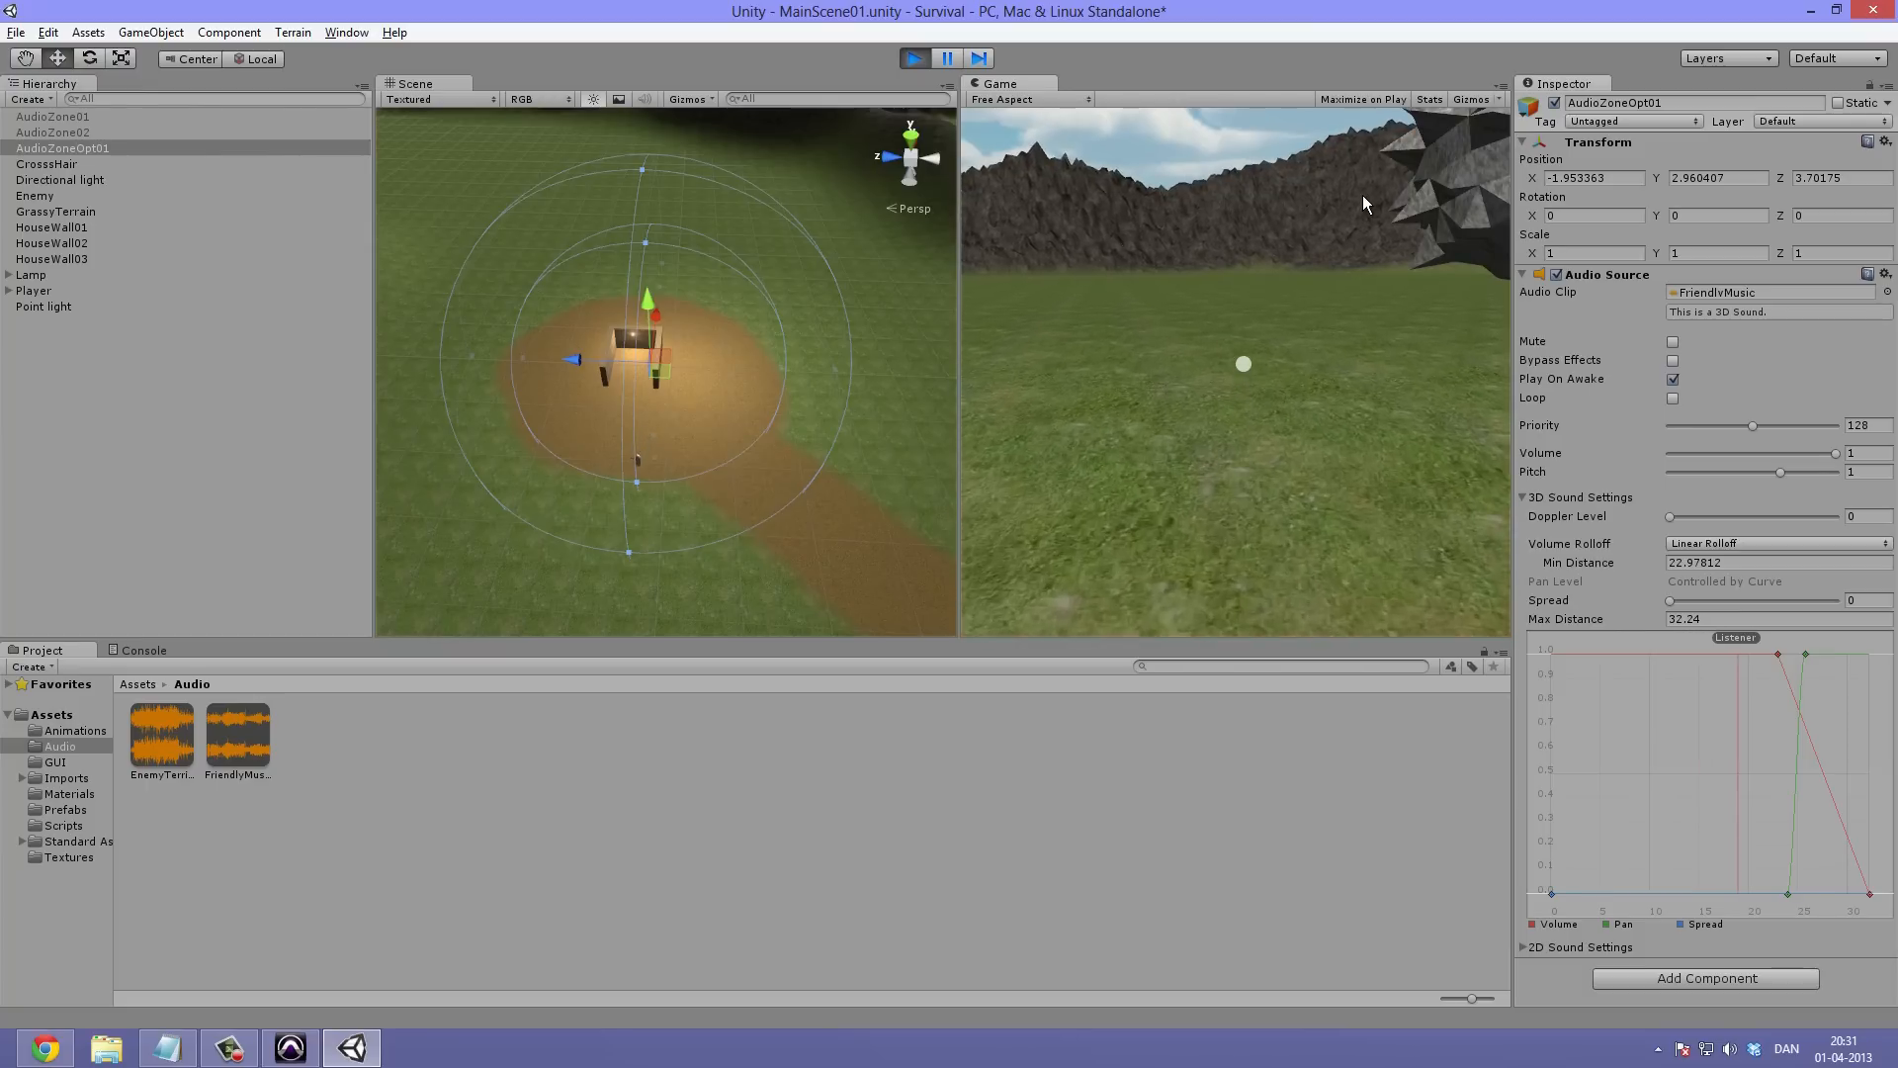
{"action": "key", "text": "w"}
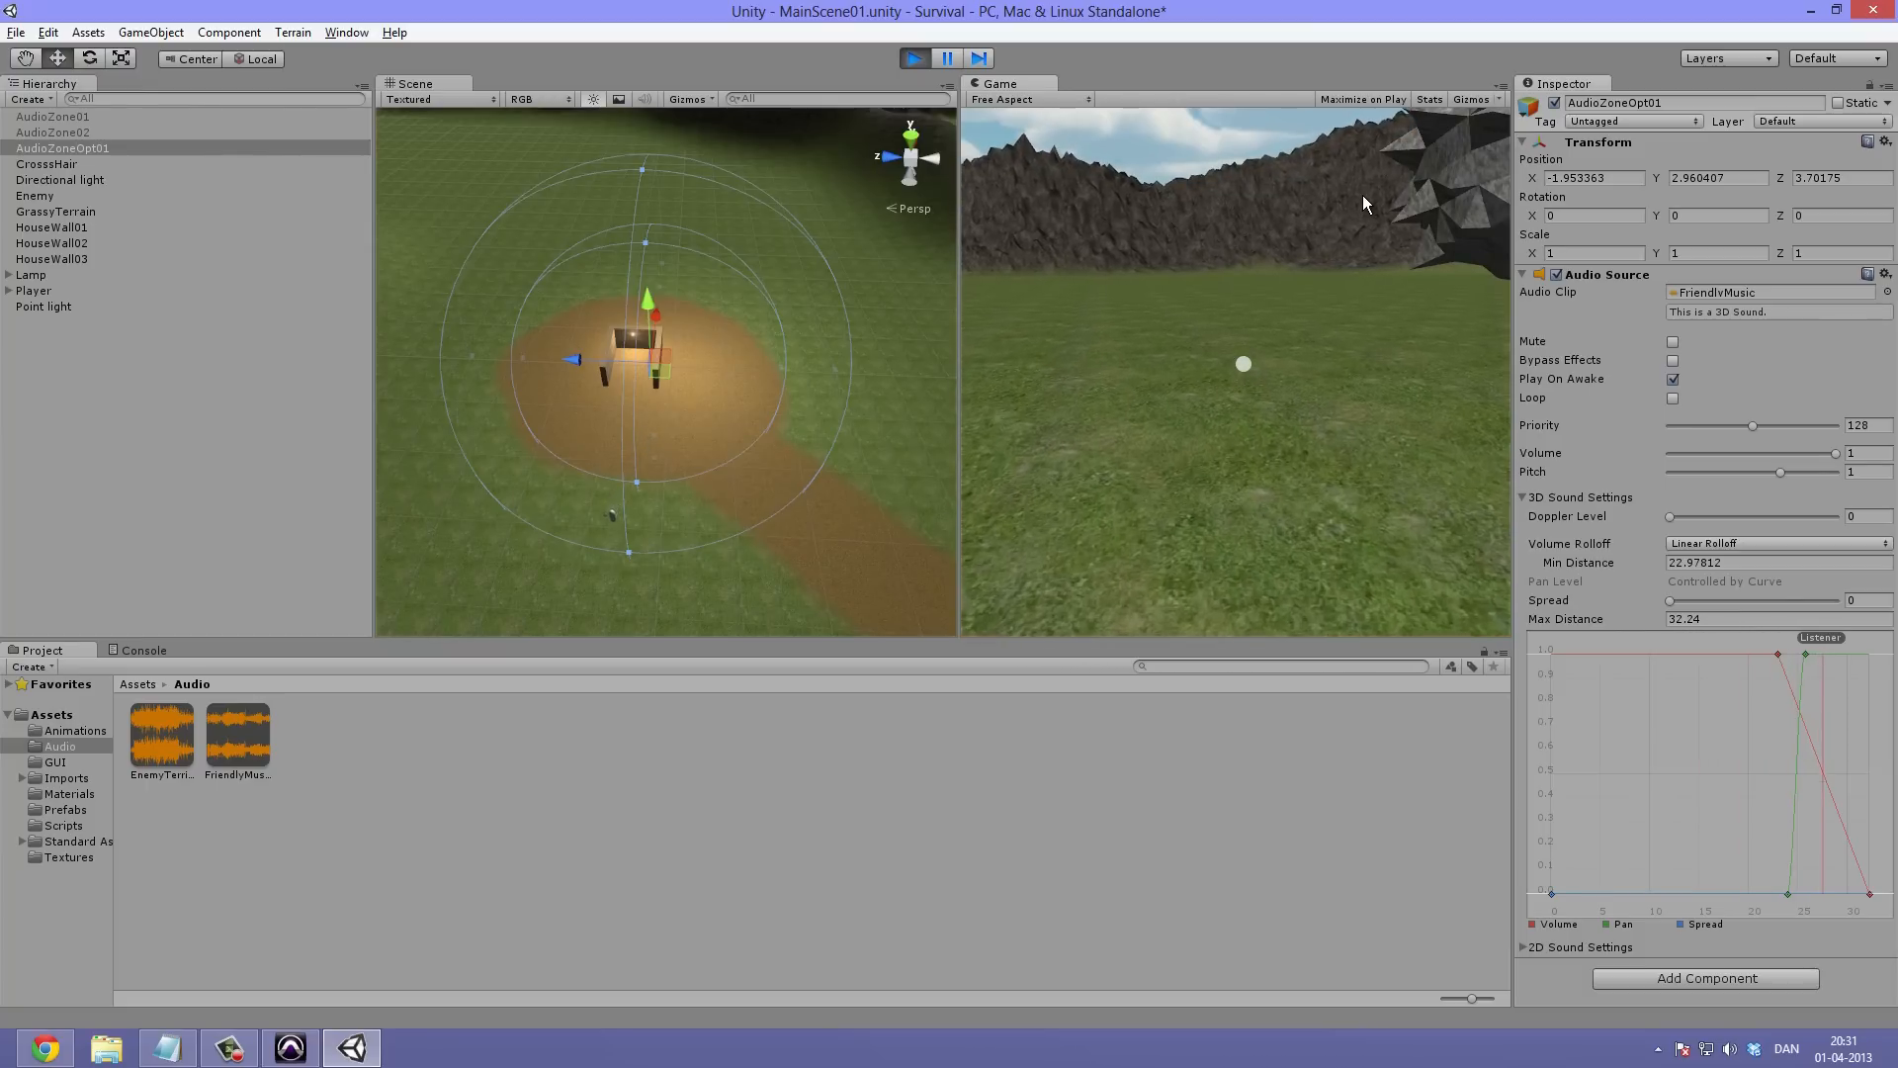
{"action": "key", "text": "w"}
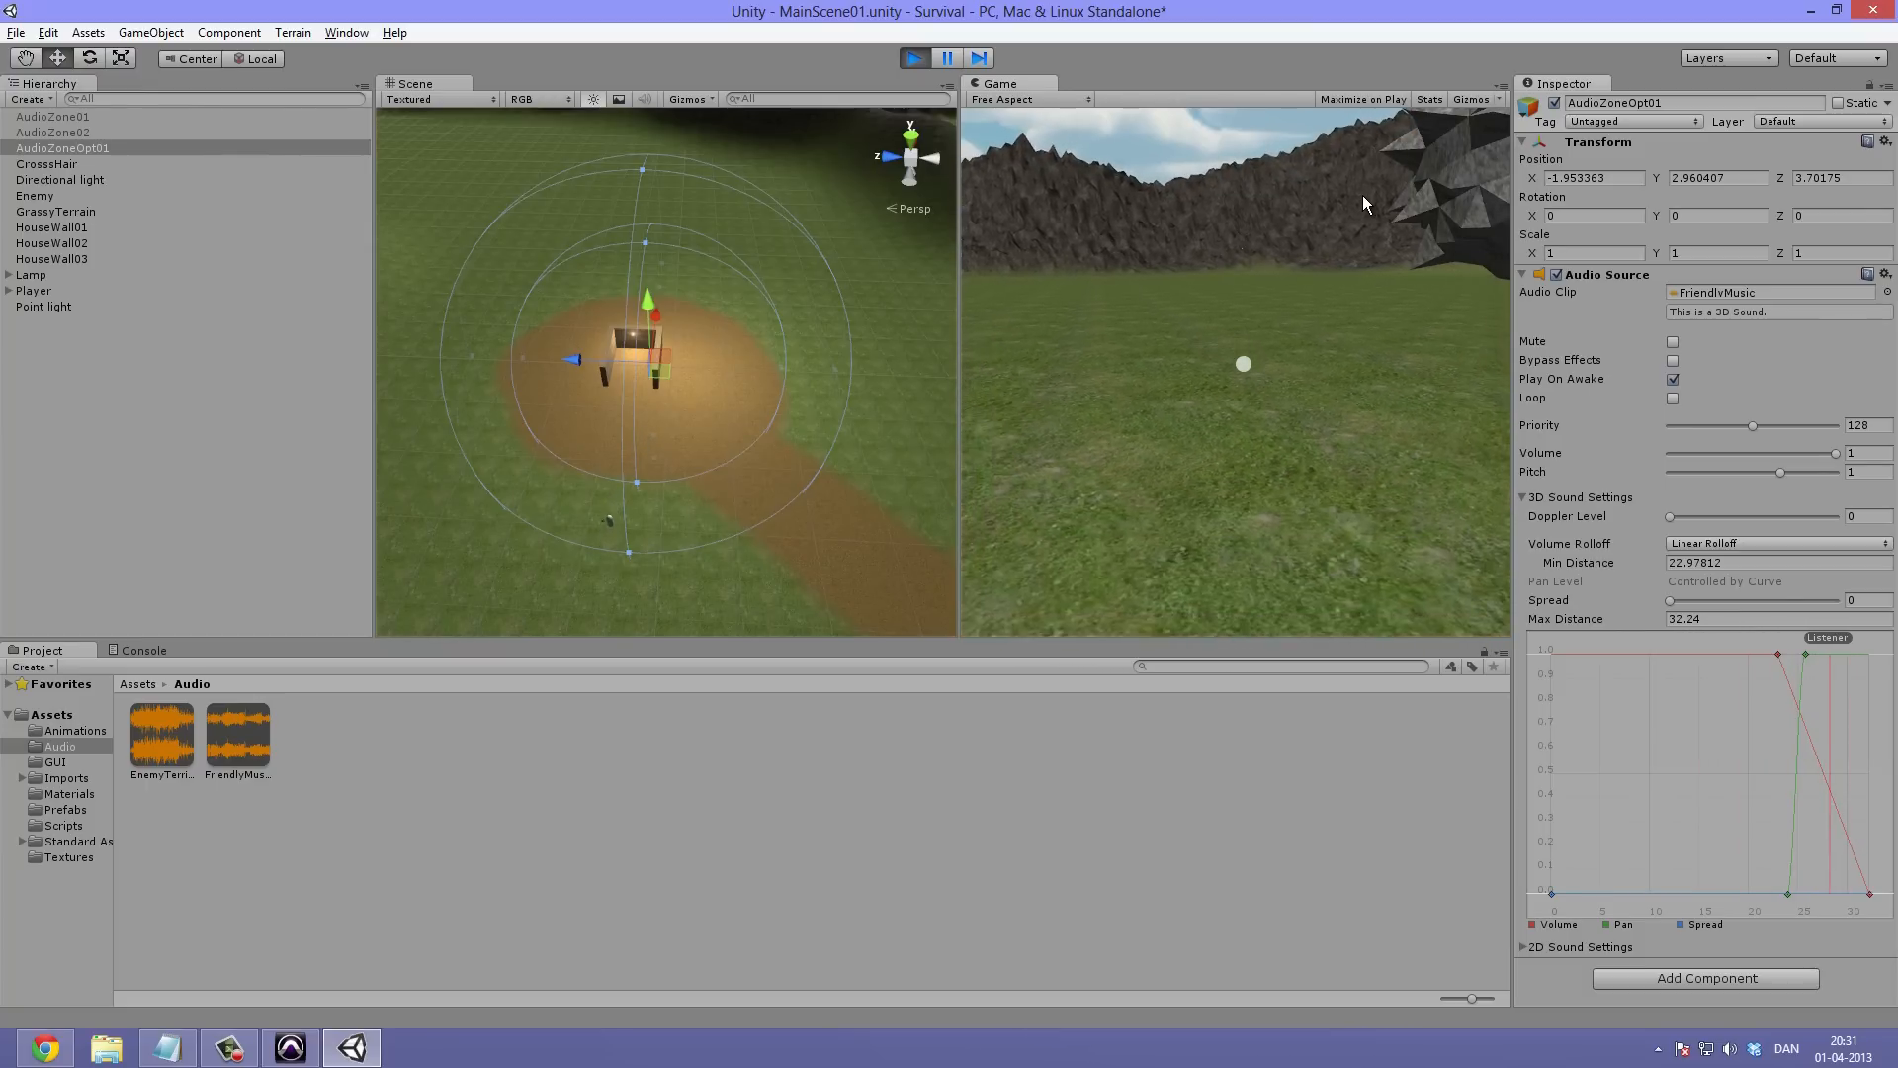
{"action": "key", "text": "s"}
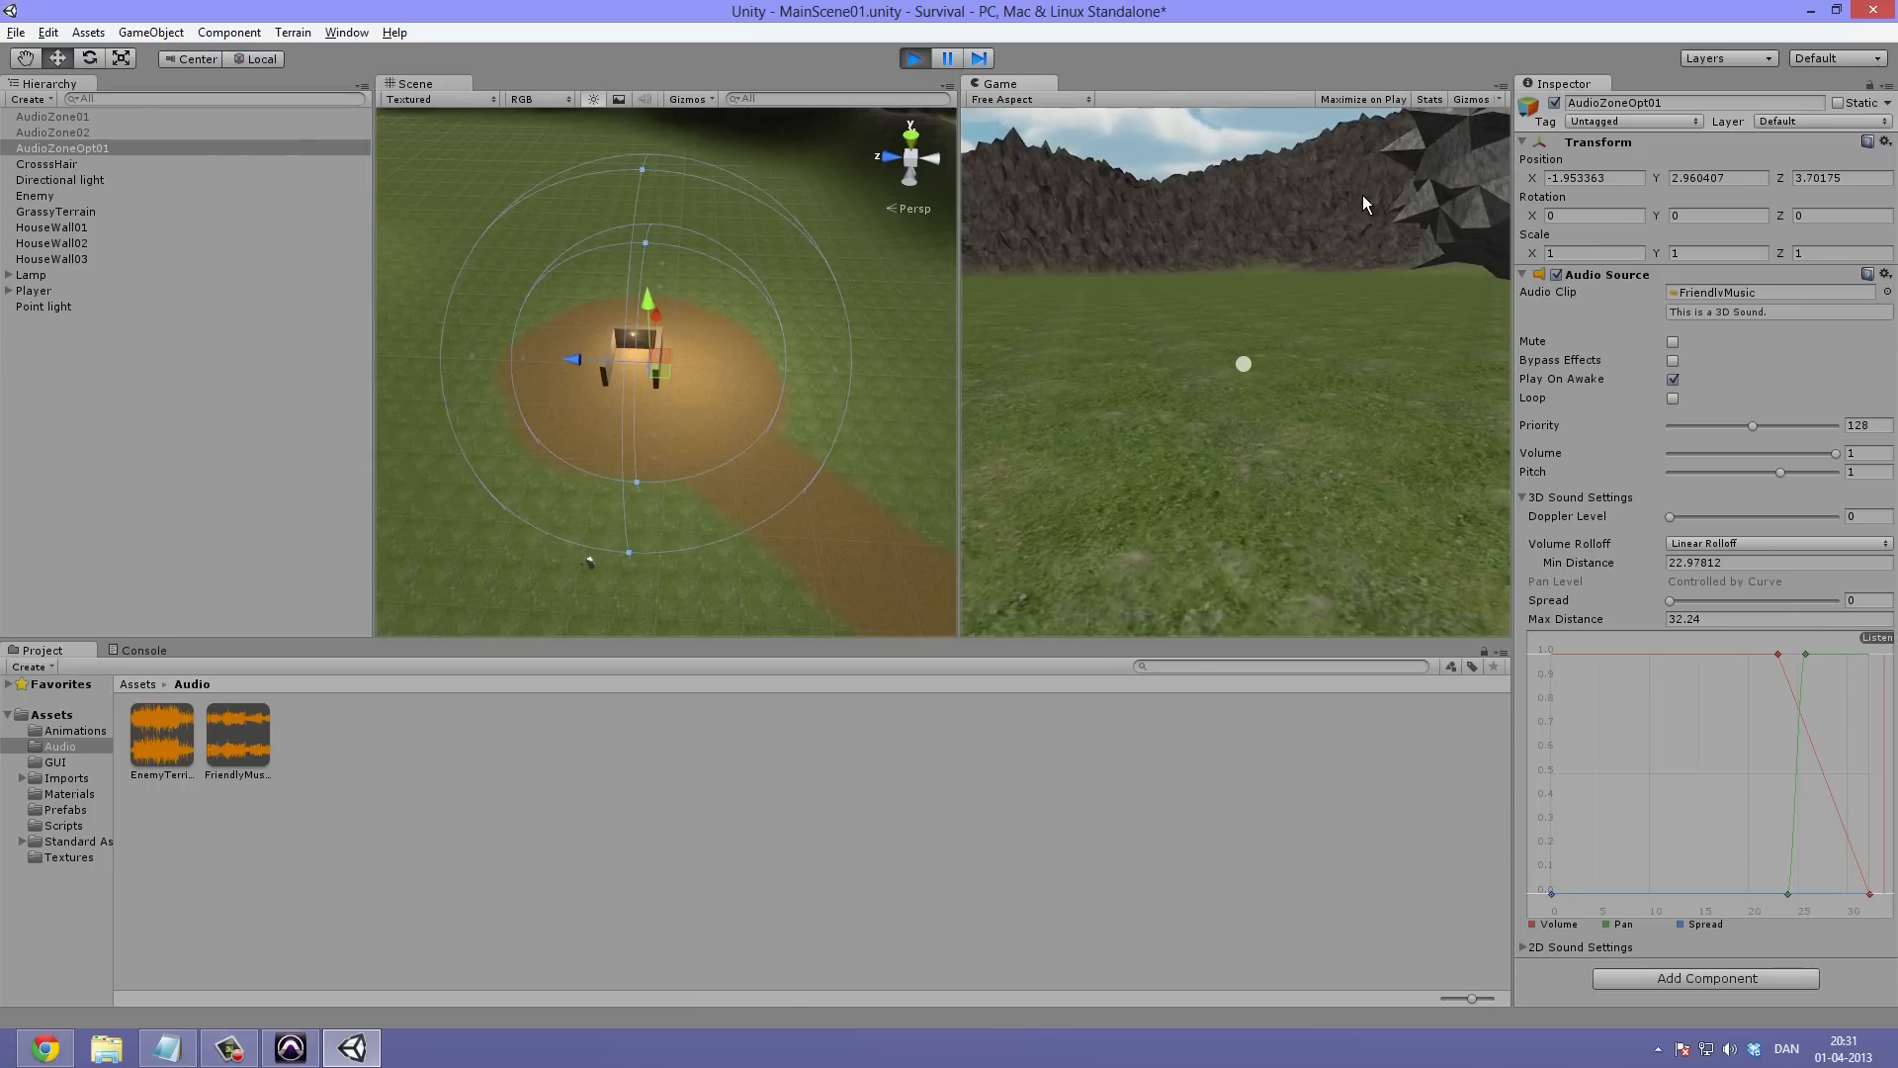
{"action": "key", "text": "s"}
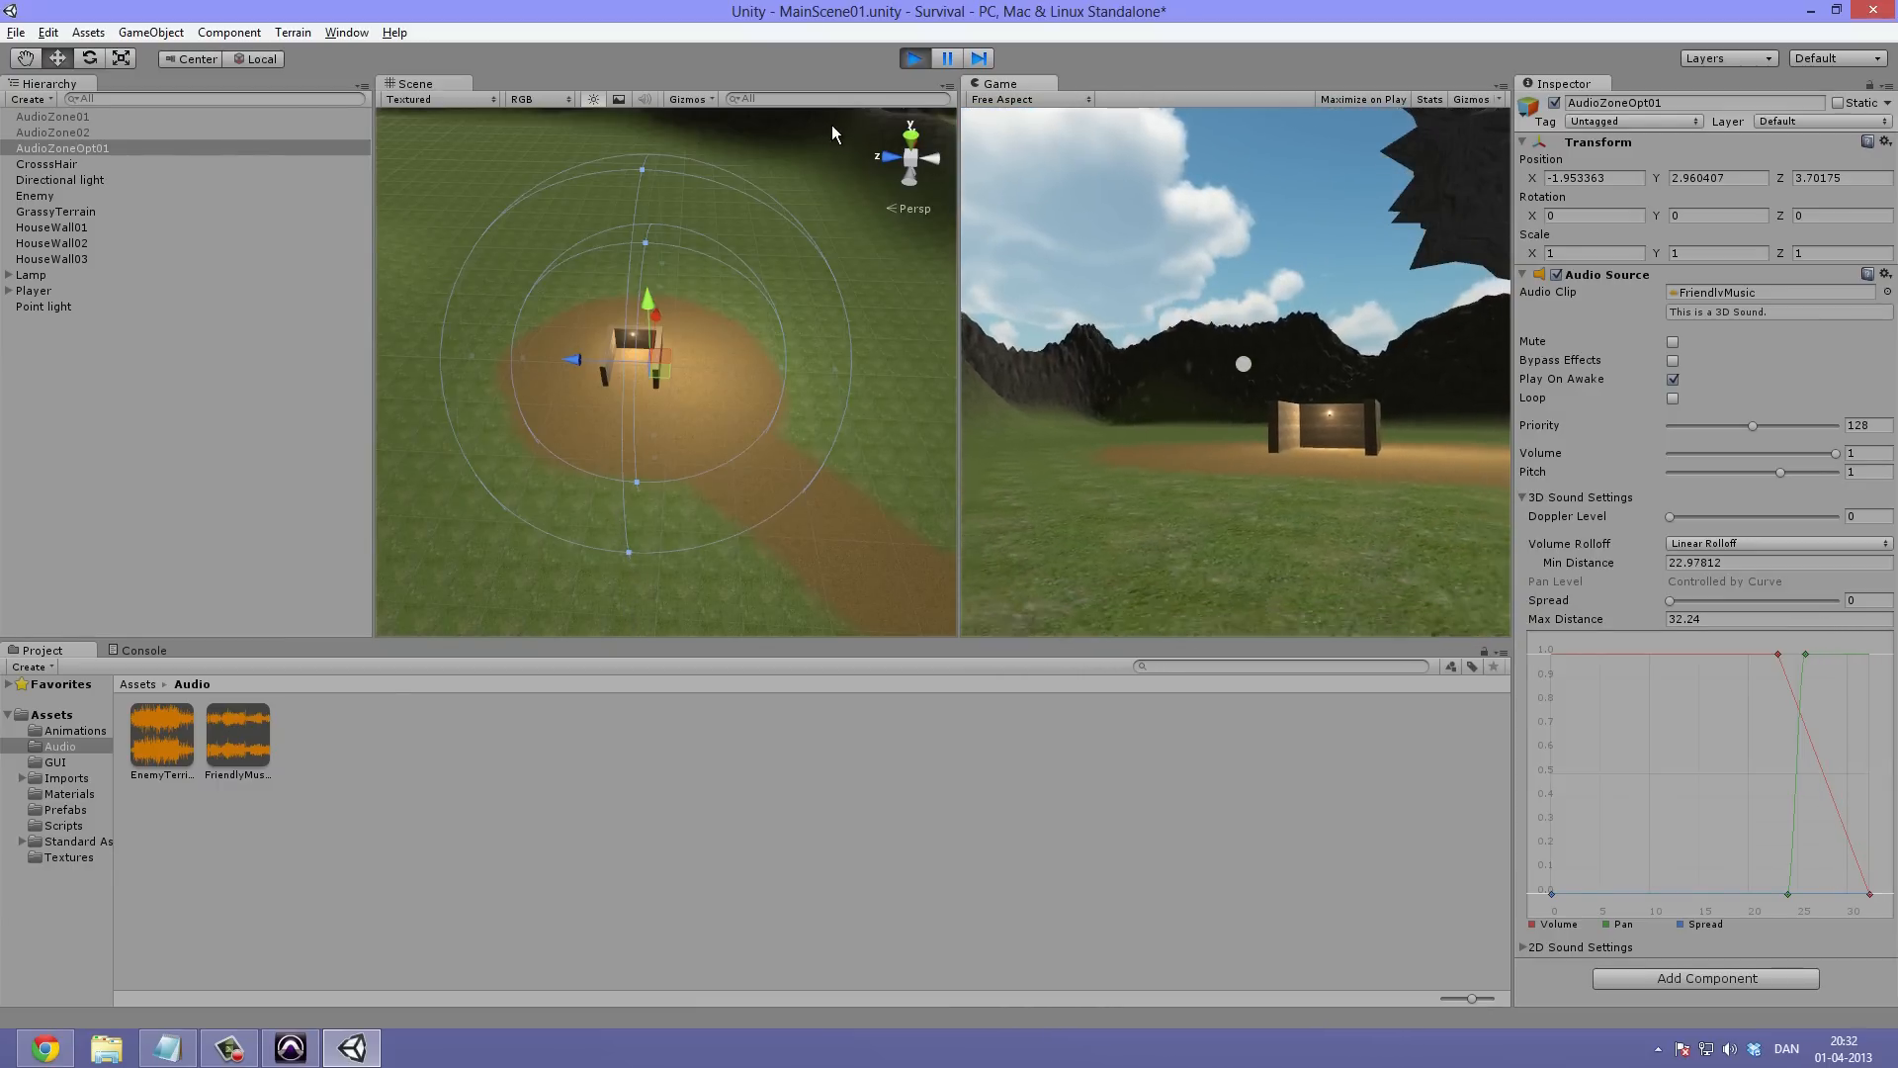
{"action": "left_click", "coordinate": [915, 58]}
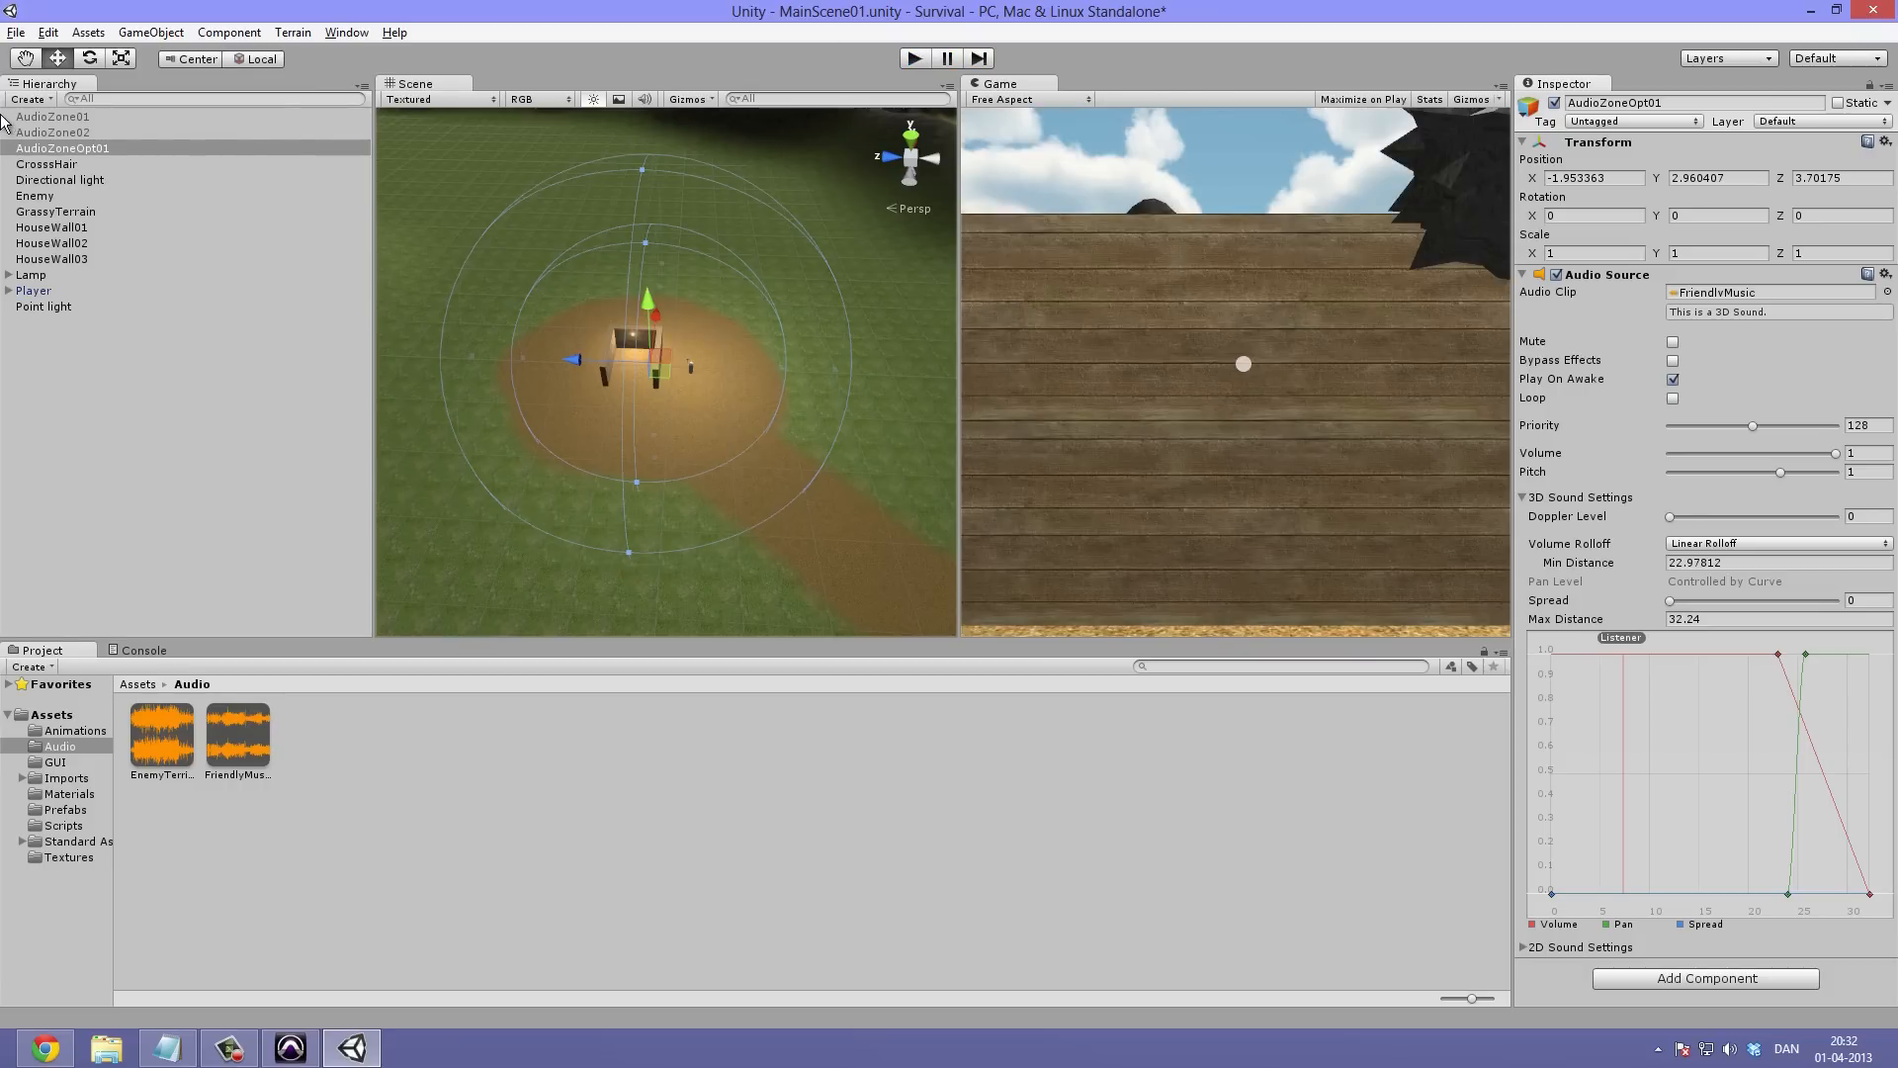
Enlarge AudioZoneOpt01's outer range sphere to a Max Distance of 65.58934 and run a brief playtest
{"action": "left_click", "coordinate": [77, 132]}
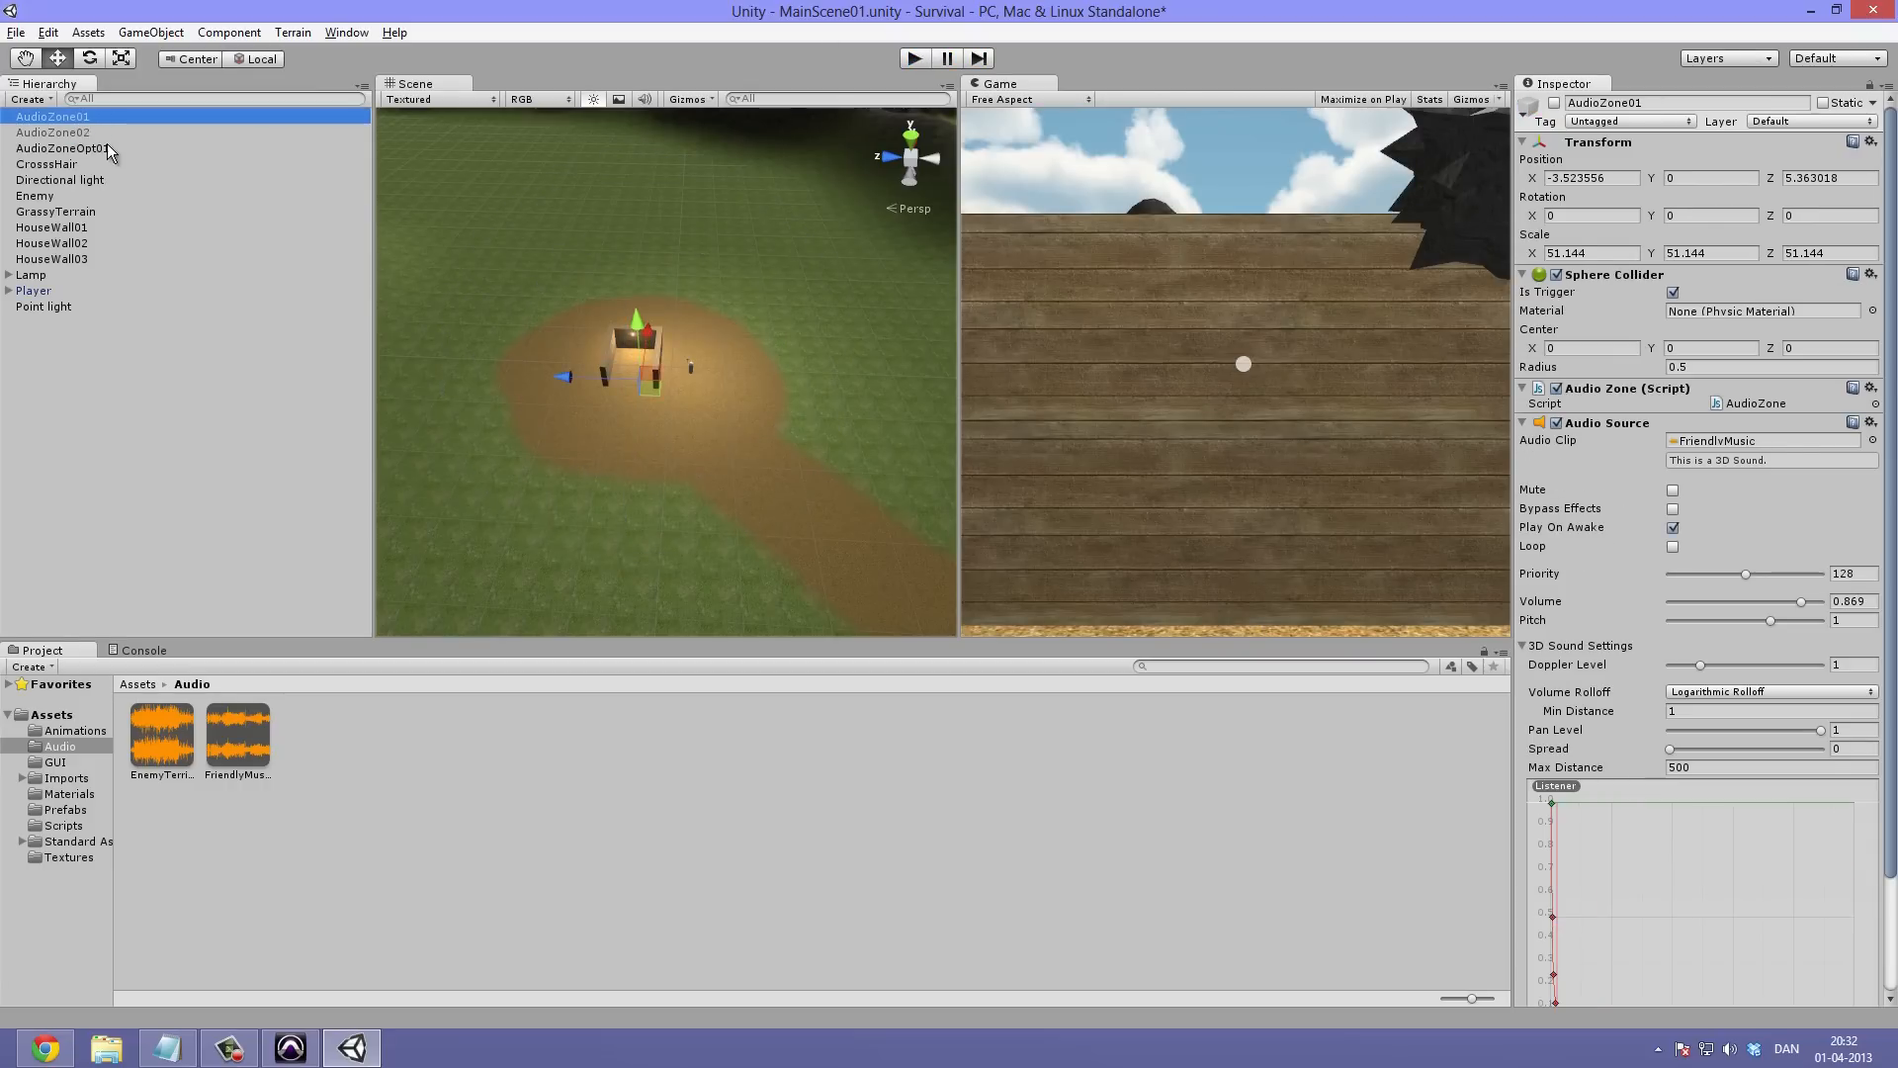
{"action": "left_click", "coordinate": [106, 148]}
{"action": "left_click_drag", "start_coordinate": [785, 336], "coordinate": [673, 431], "text": "alt"}
{"action": "scroll", "coordinate": [739, 360], "scroll_direction": "down", "scroll_amount": 3}
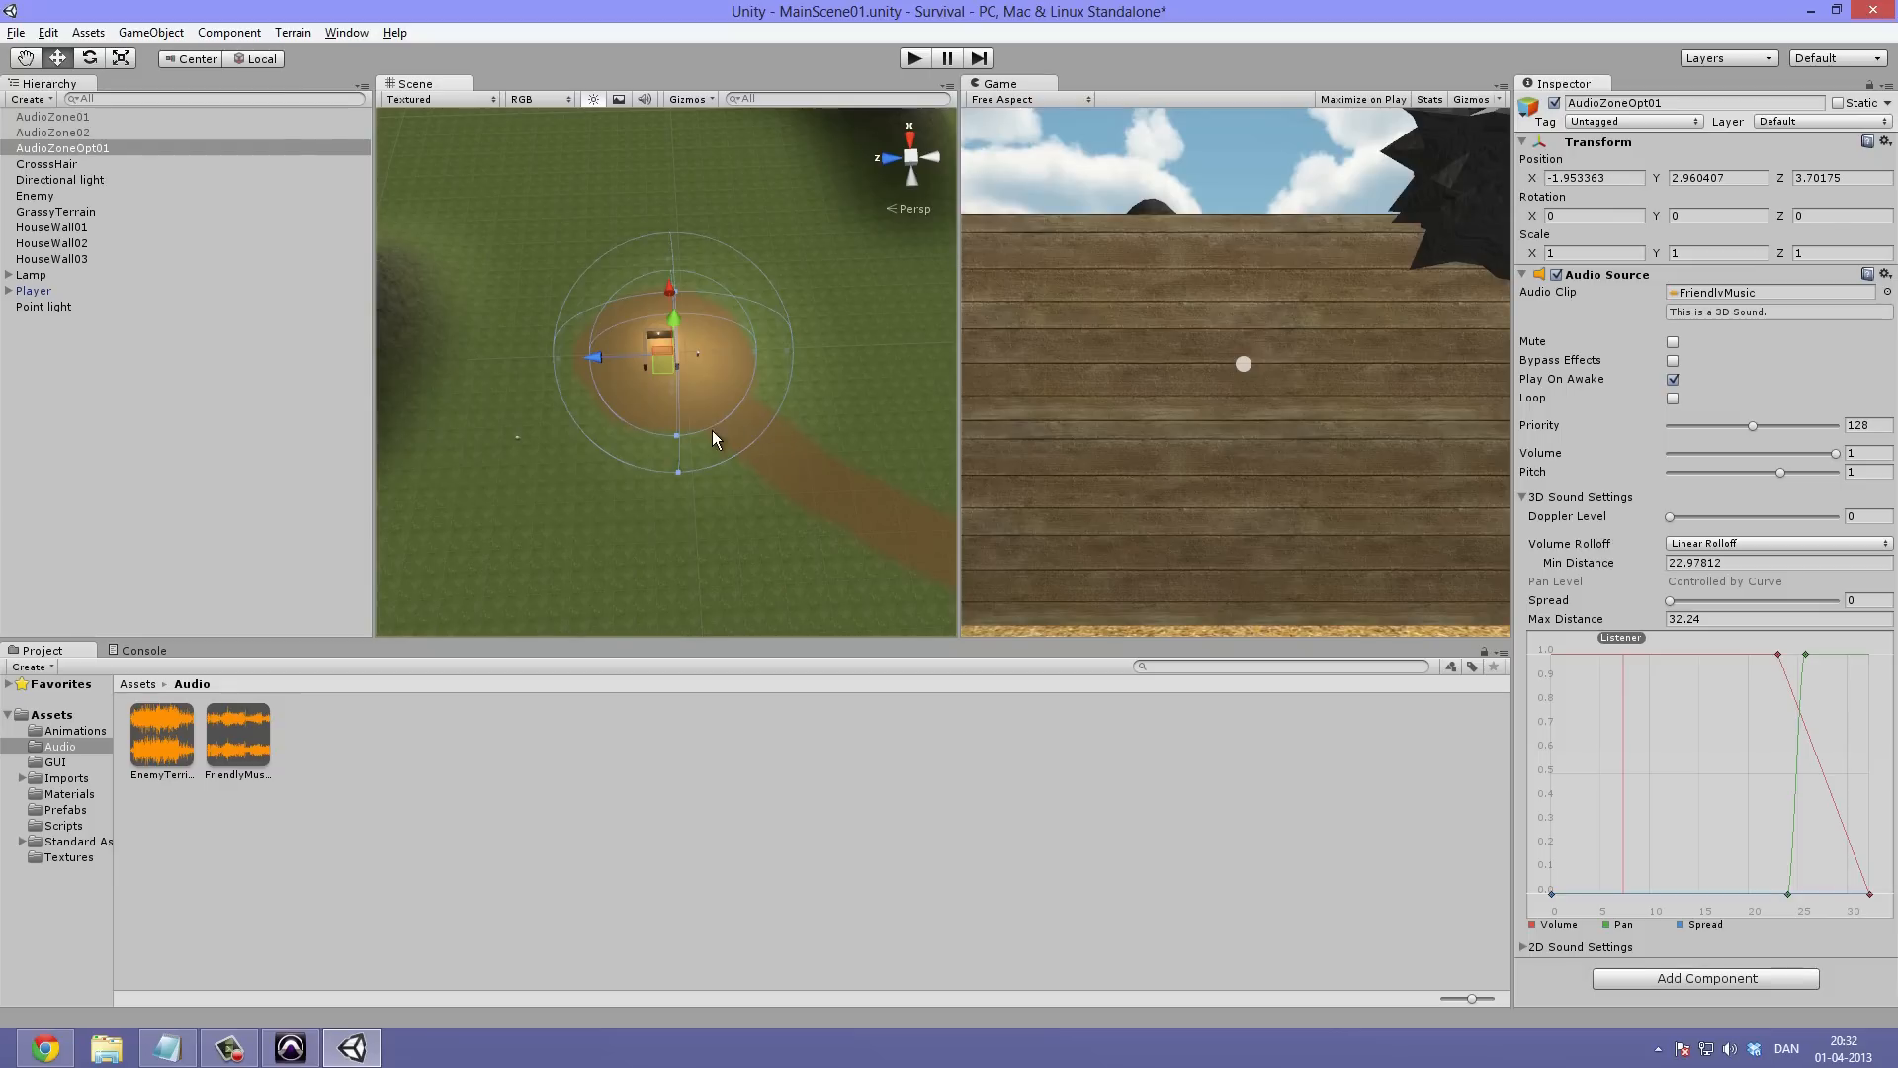
{"action": "scroll", "coordinate": [799, 406], "scroll_direction": "down", "scroll_amount": 8}
{"action": "left_click_drag", "start_coordinate": [767, 382], "coordinate": [664, 360], "text": "alt"}
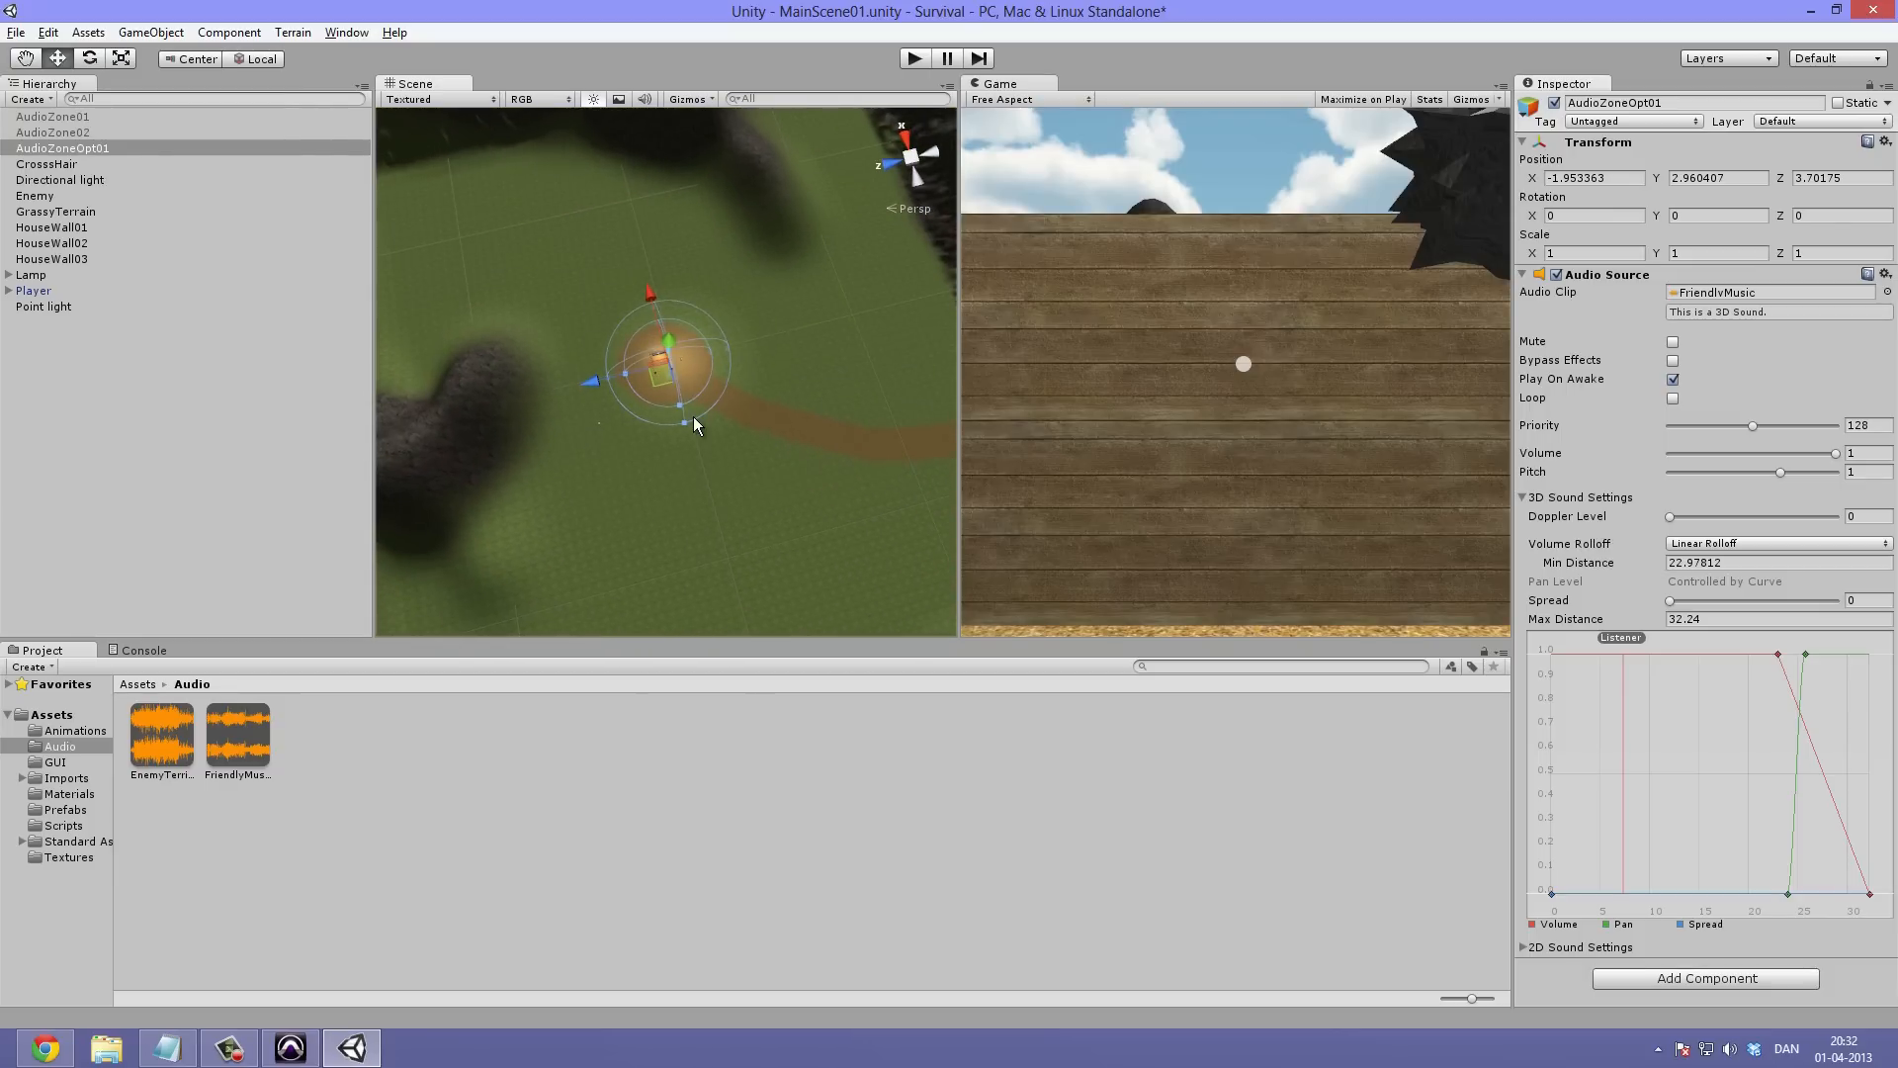
{"action": "scroll", "coordinate": [702, 410], "scroll_direction": "up", "scroll_amount": 3}
{"action": "left_click_drag", "start_coordinate": [698, 457], "coordinate": [769, 543]}
{"action": "scroll", "coordinate": [730, 439], "scroll_direction": "down", "scroll_amount": 8}
{"action": "left_click_drag", "start_coordinate": [736, 428], "coordinate": [696, 391], "text": "alt"}
{"action": "scroll", "coordinate": [698, 344], "scroll_direction": "up", "scroll_amount": 5}
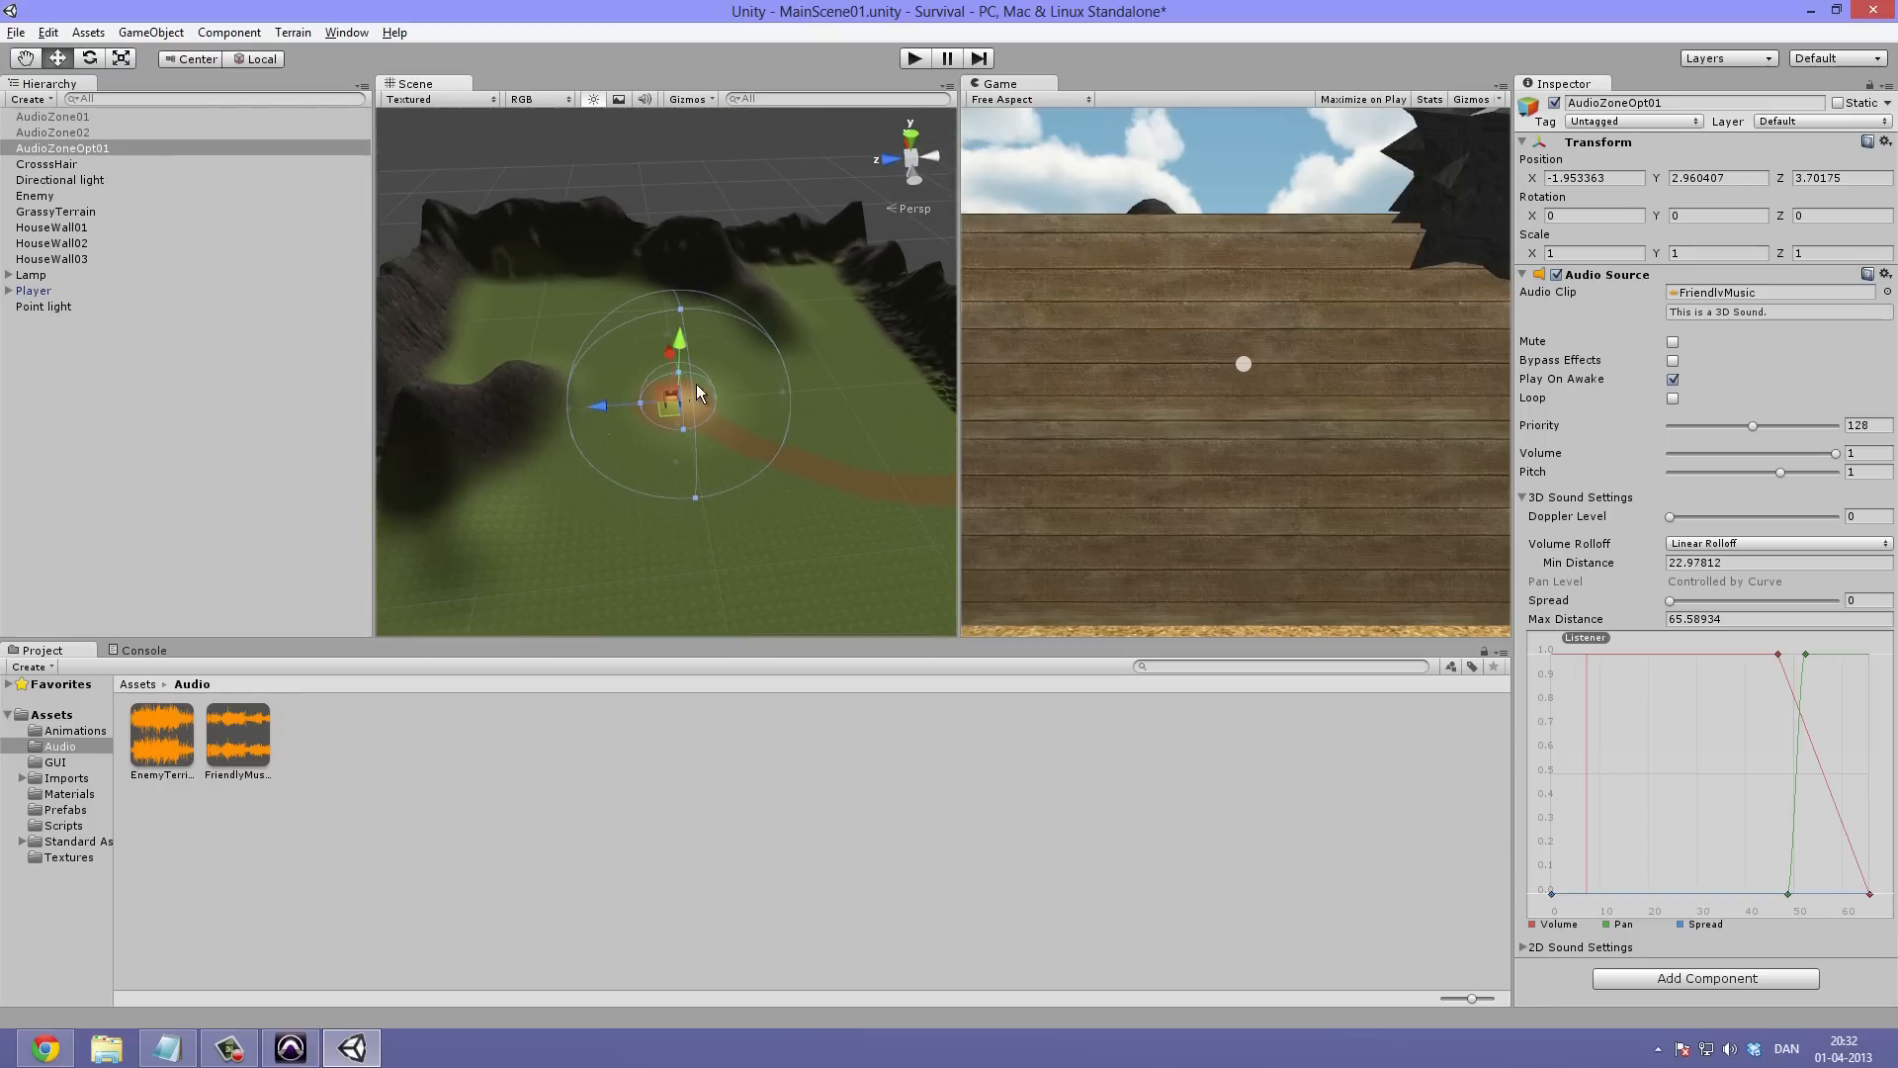
{"action": "left_click", "coordinate": [915, 58]}
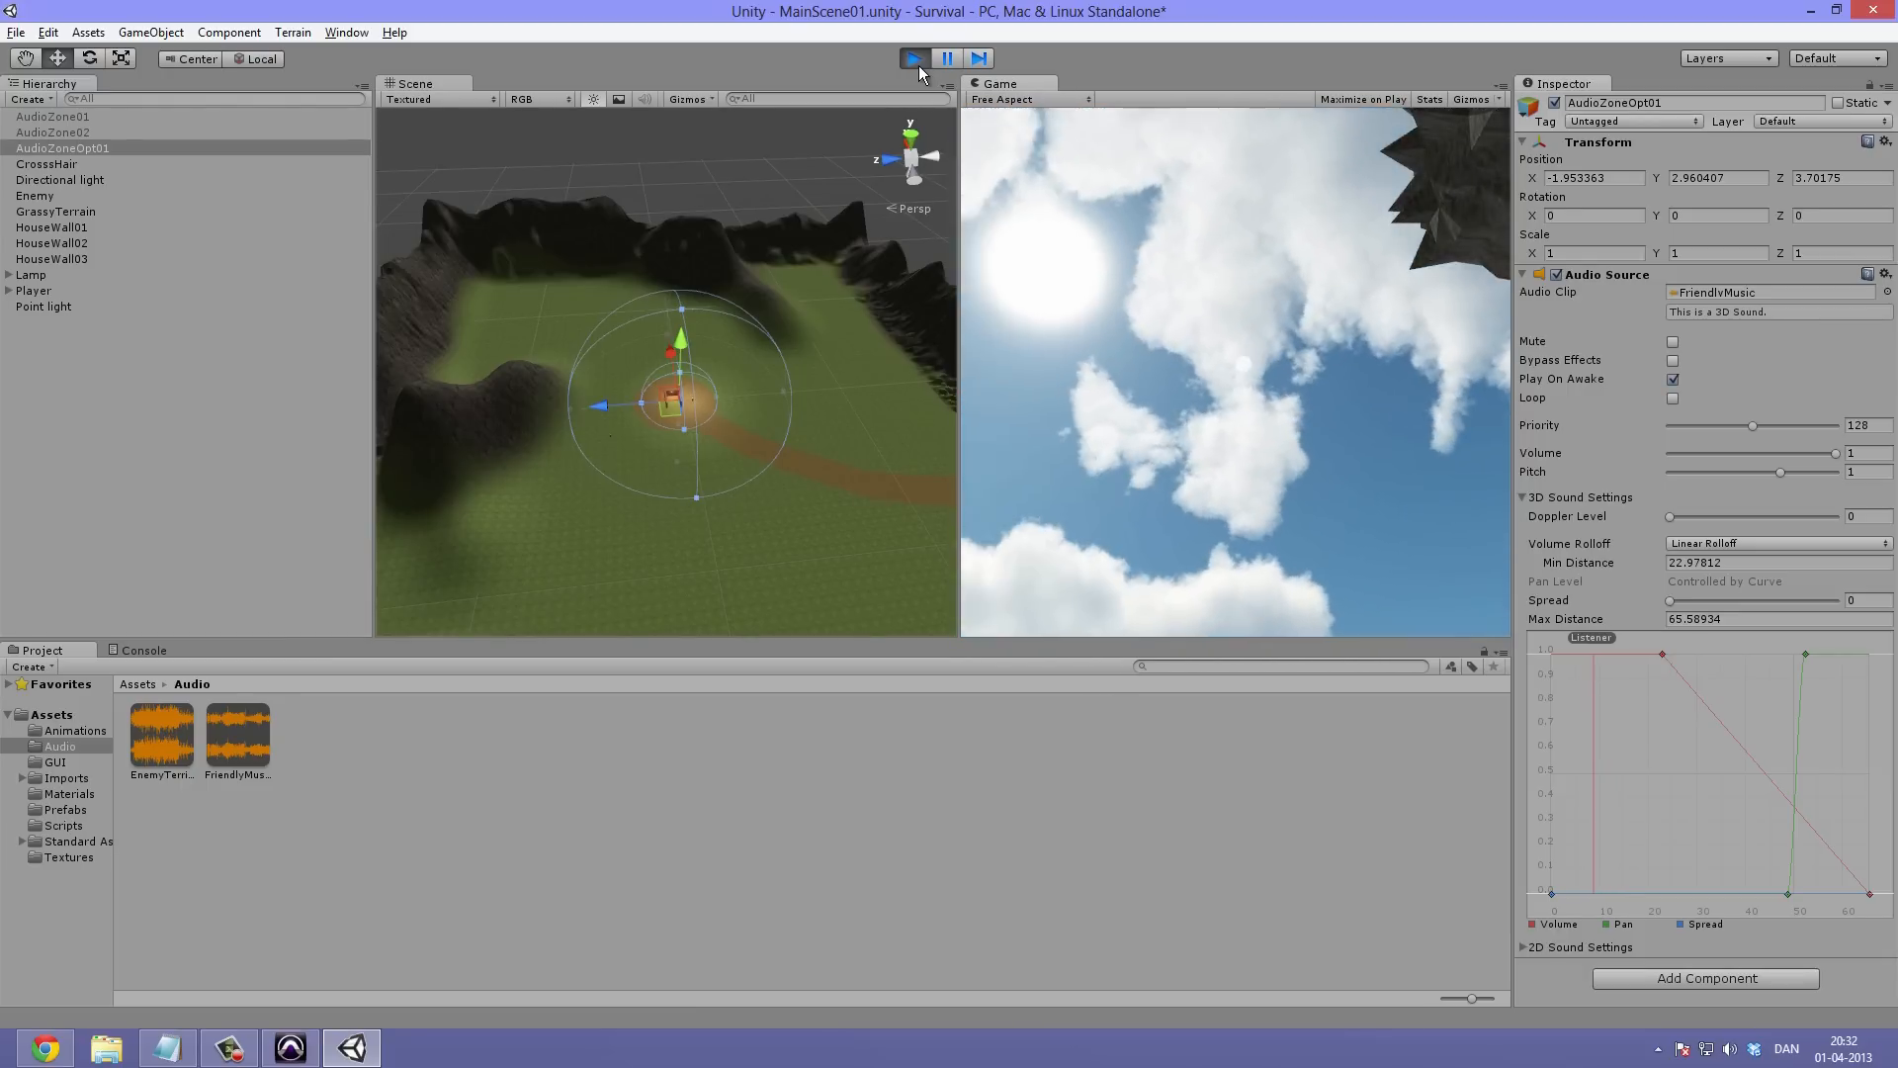
{"action": "left_click", "coordinate": [916, 61]}
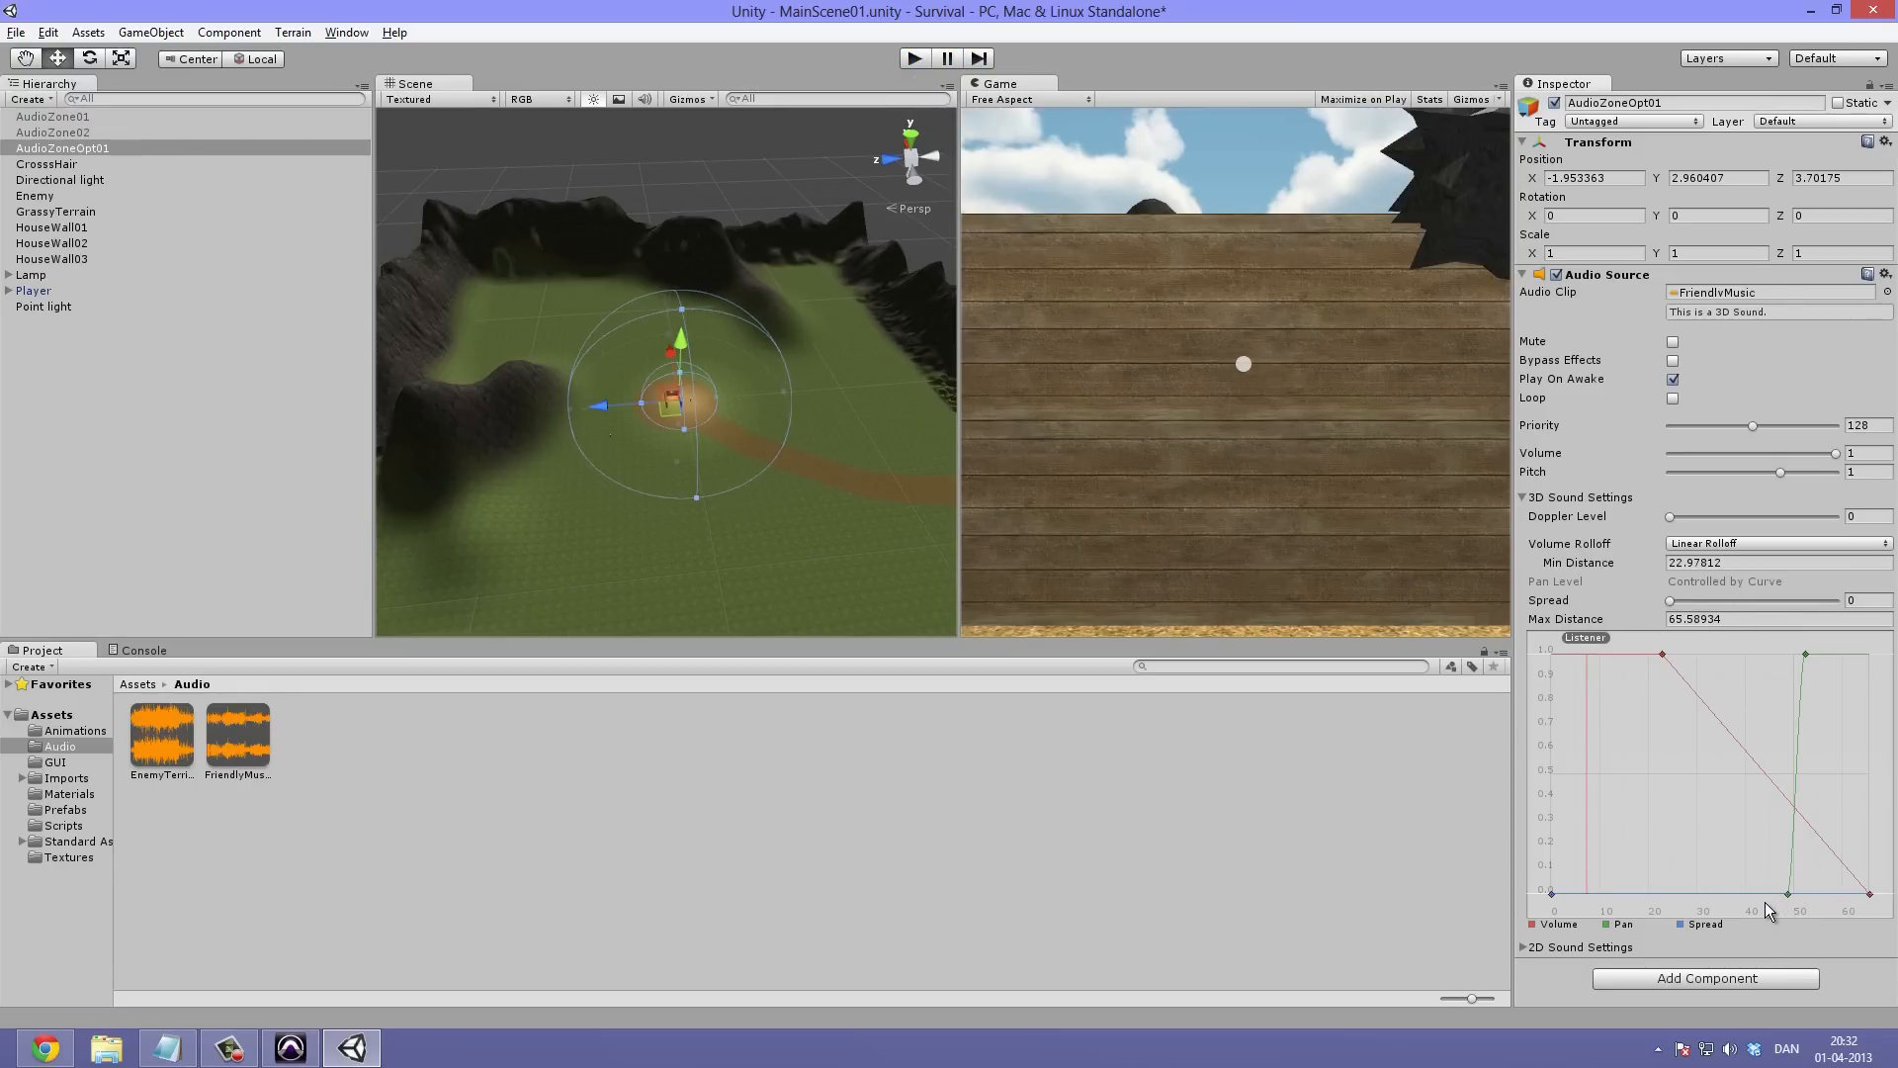
Move the Pan curve's zero-value key in to a distance of about 27 and inspect the range spheres around the house
{"action": "left_click_drag", "start_coordinate": [1788, 892], "coordinate": [1680, 900]}
{"action": "left_click_drag", "start_coordinate": [663, 377], "coordinate": [754, 373], "text": "alt"}
{"action": "middle_click_drag", "start_coordinate": [732, 346], "coordinate": [661, 367]}
{"action": "scroll", "coordinate": [703, 453], "scroll_direction": "up", "scroll_amount": 4}
{"action": "left_click_drag", "start_coordinate": [662, 367], "coordinate": [714, 358], "text": "alt"}
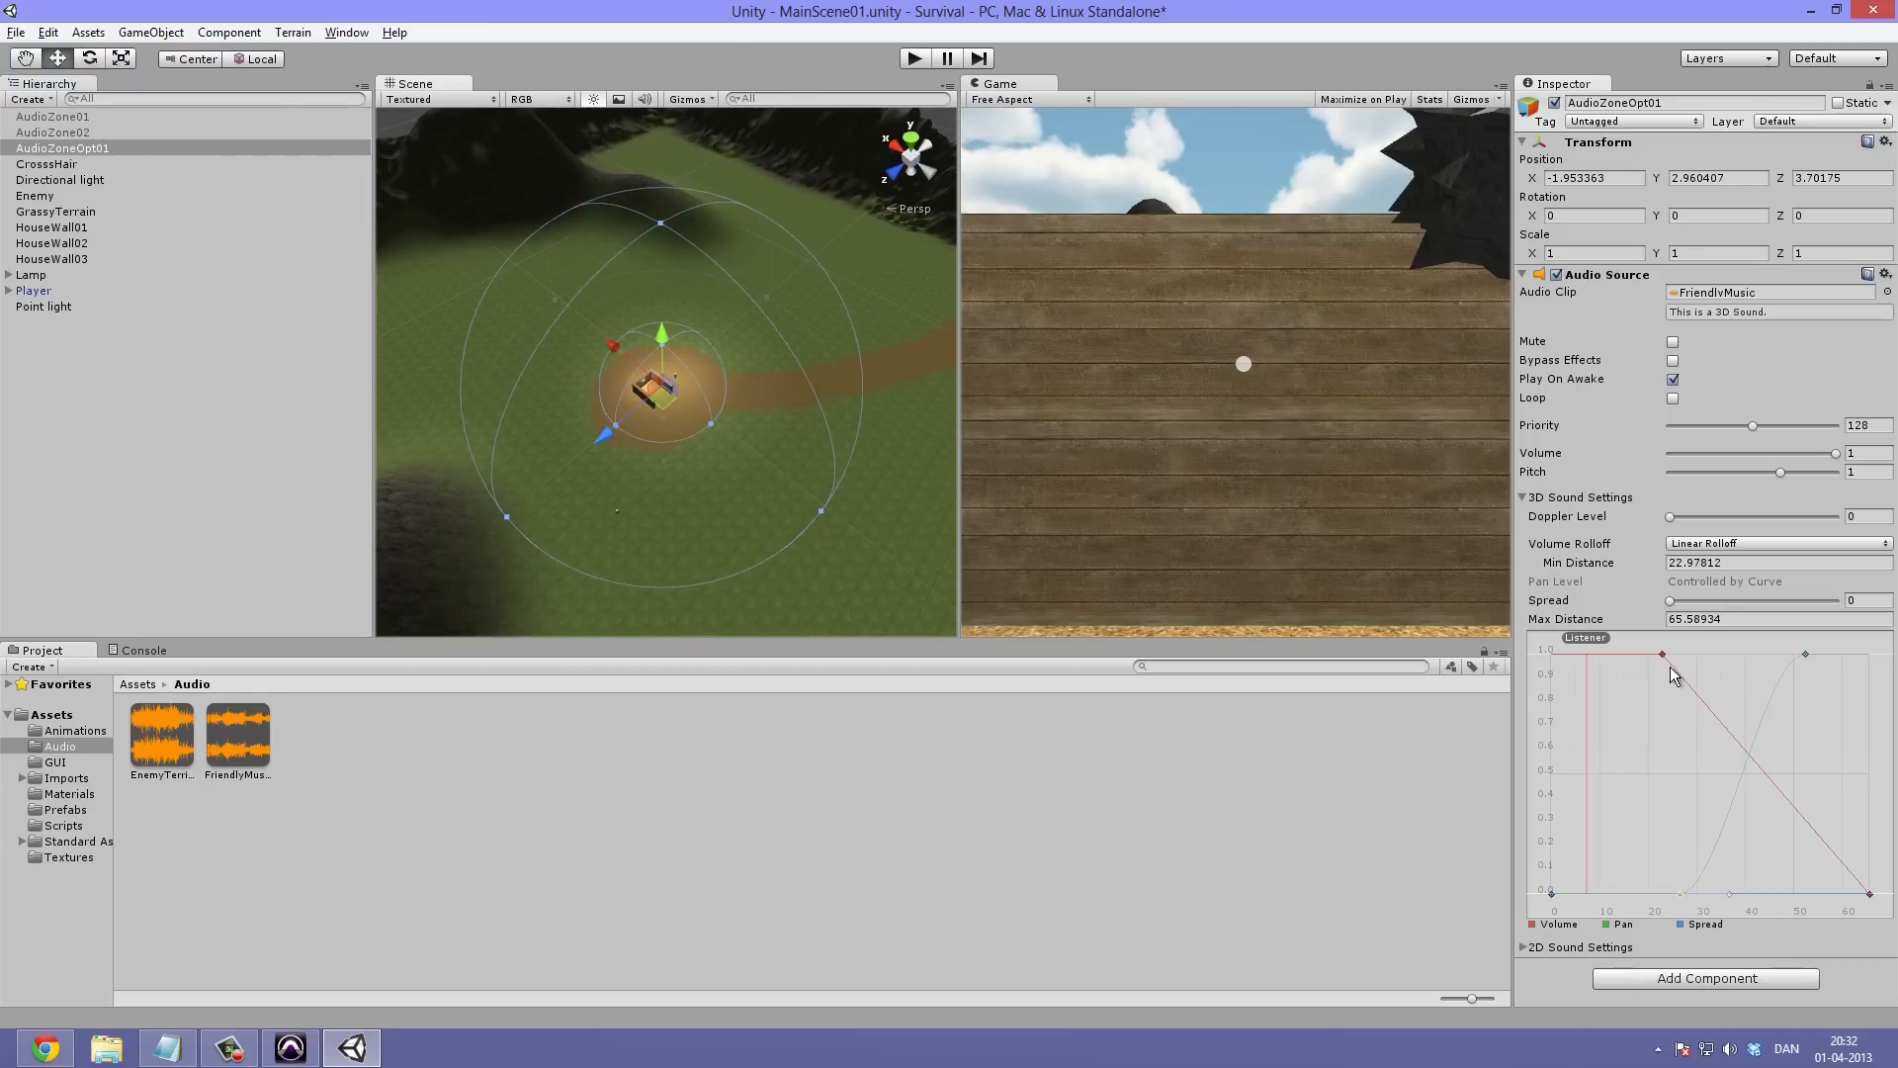
Reshape the Pan curve to rise from 0 at a distance of about 25 to 1 at about 26
{"action": "left_click_drag", "start_coordinate": [1803, 655], "coordinate": [1680, 648]}
{"action": "double_click", "coordinate": [1651, 729]}
{"action": "left_click_drag", "start_coordinate": [1609, 732], "coordinate": [1665, 886]}
{"action": "left_click", "coordinate": [912, 58]}
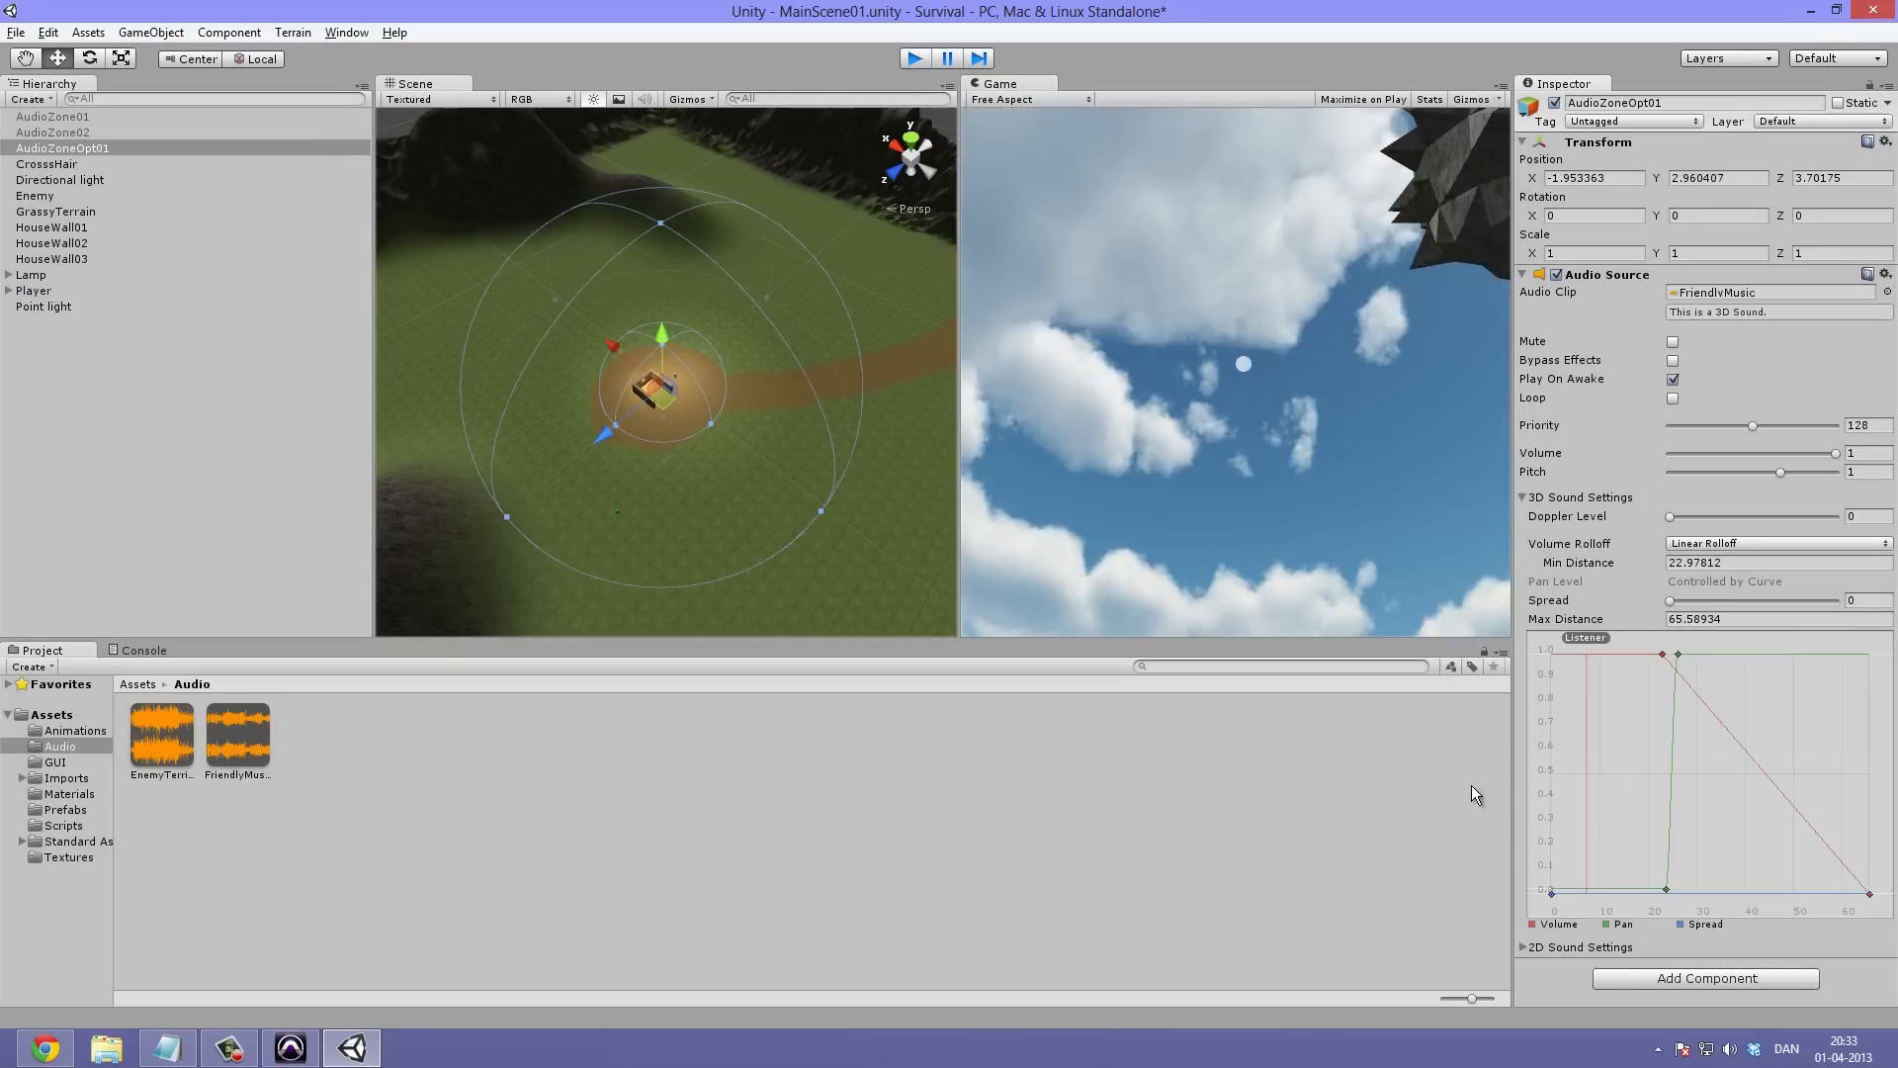
{"action": "left_click_drag", "start_coordinate": [1665, 886], "coordinate": [1671, 894]}
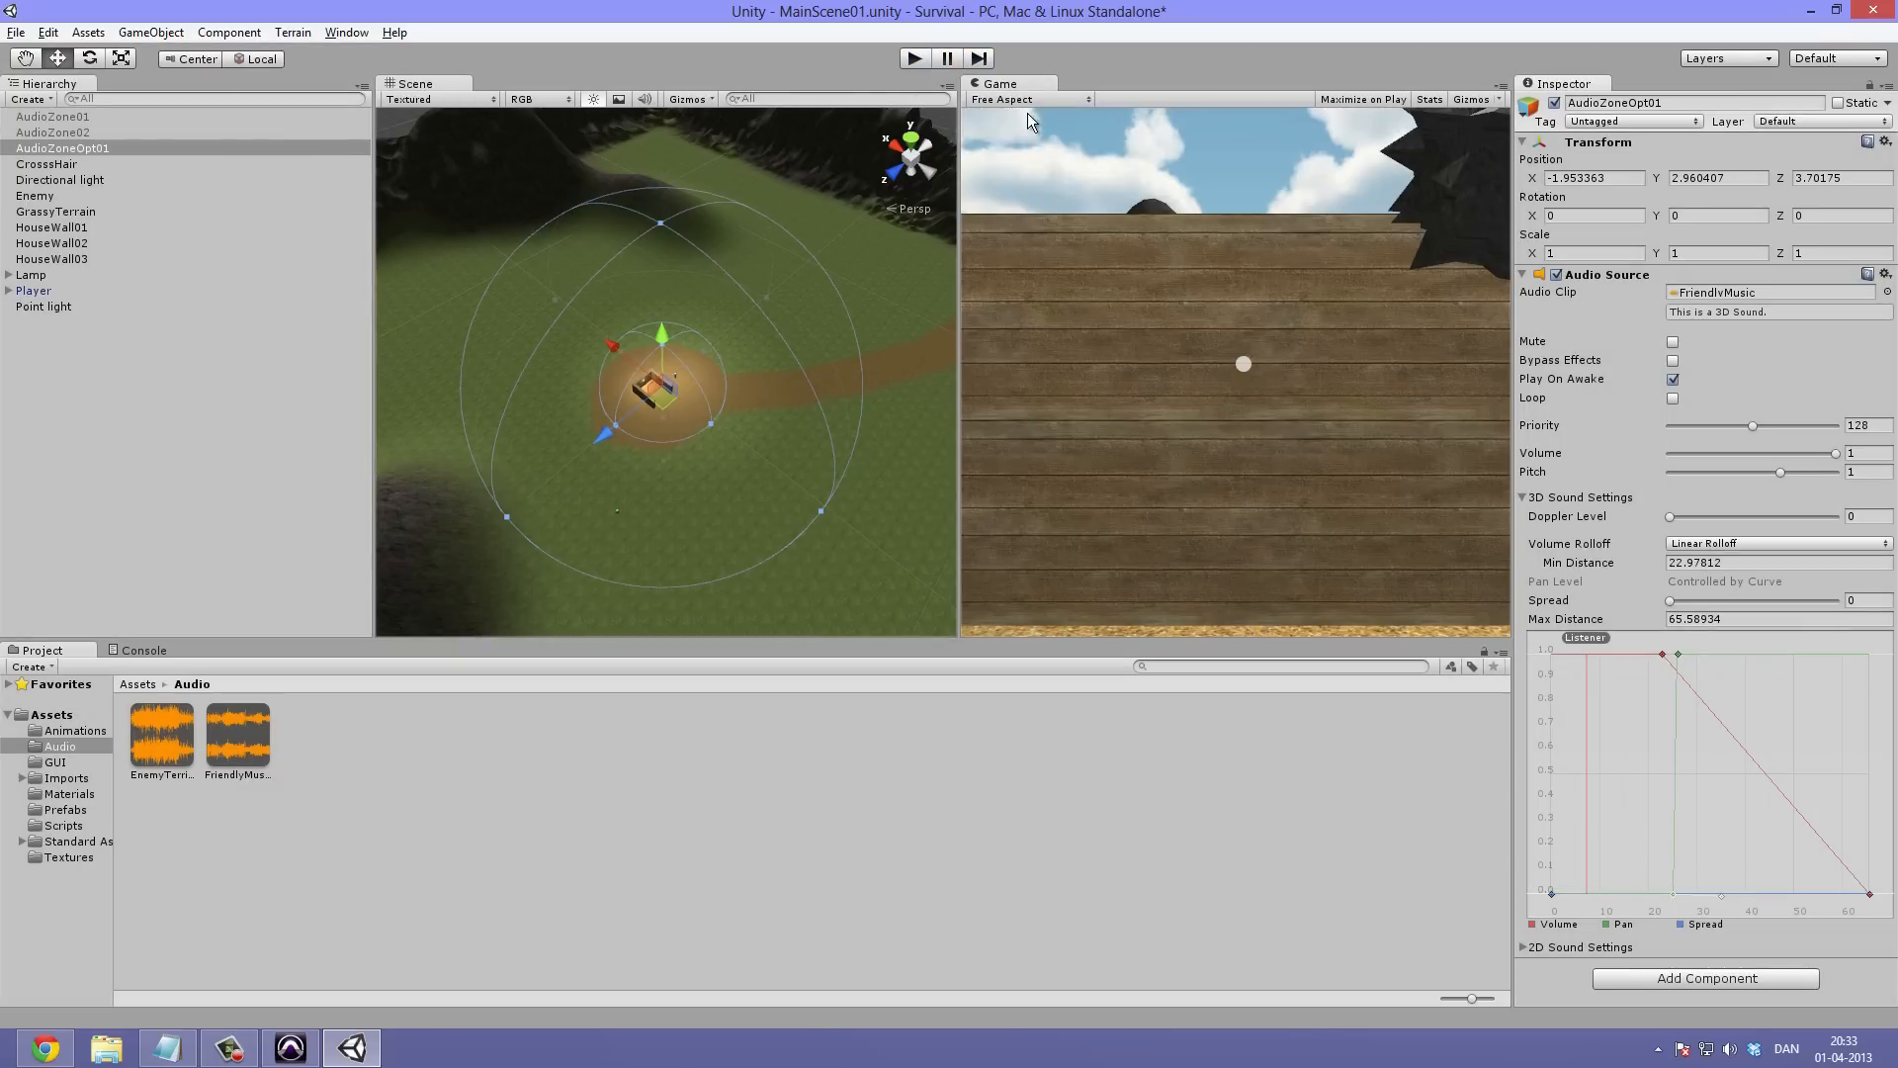
Playtest the audio falloff by walking the player from the house out past the Max Distance sphere
{"action": "left_click", "coordinate": [908, 59]}
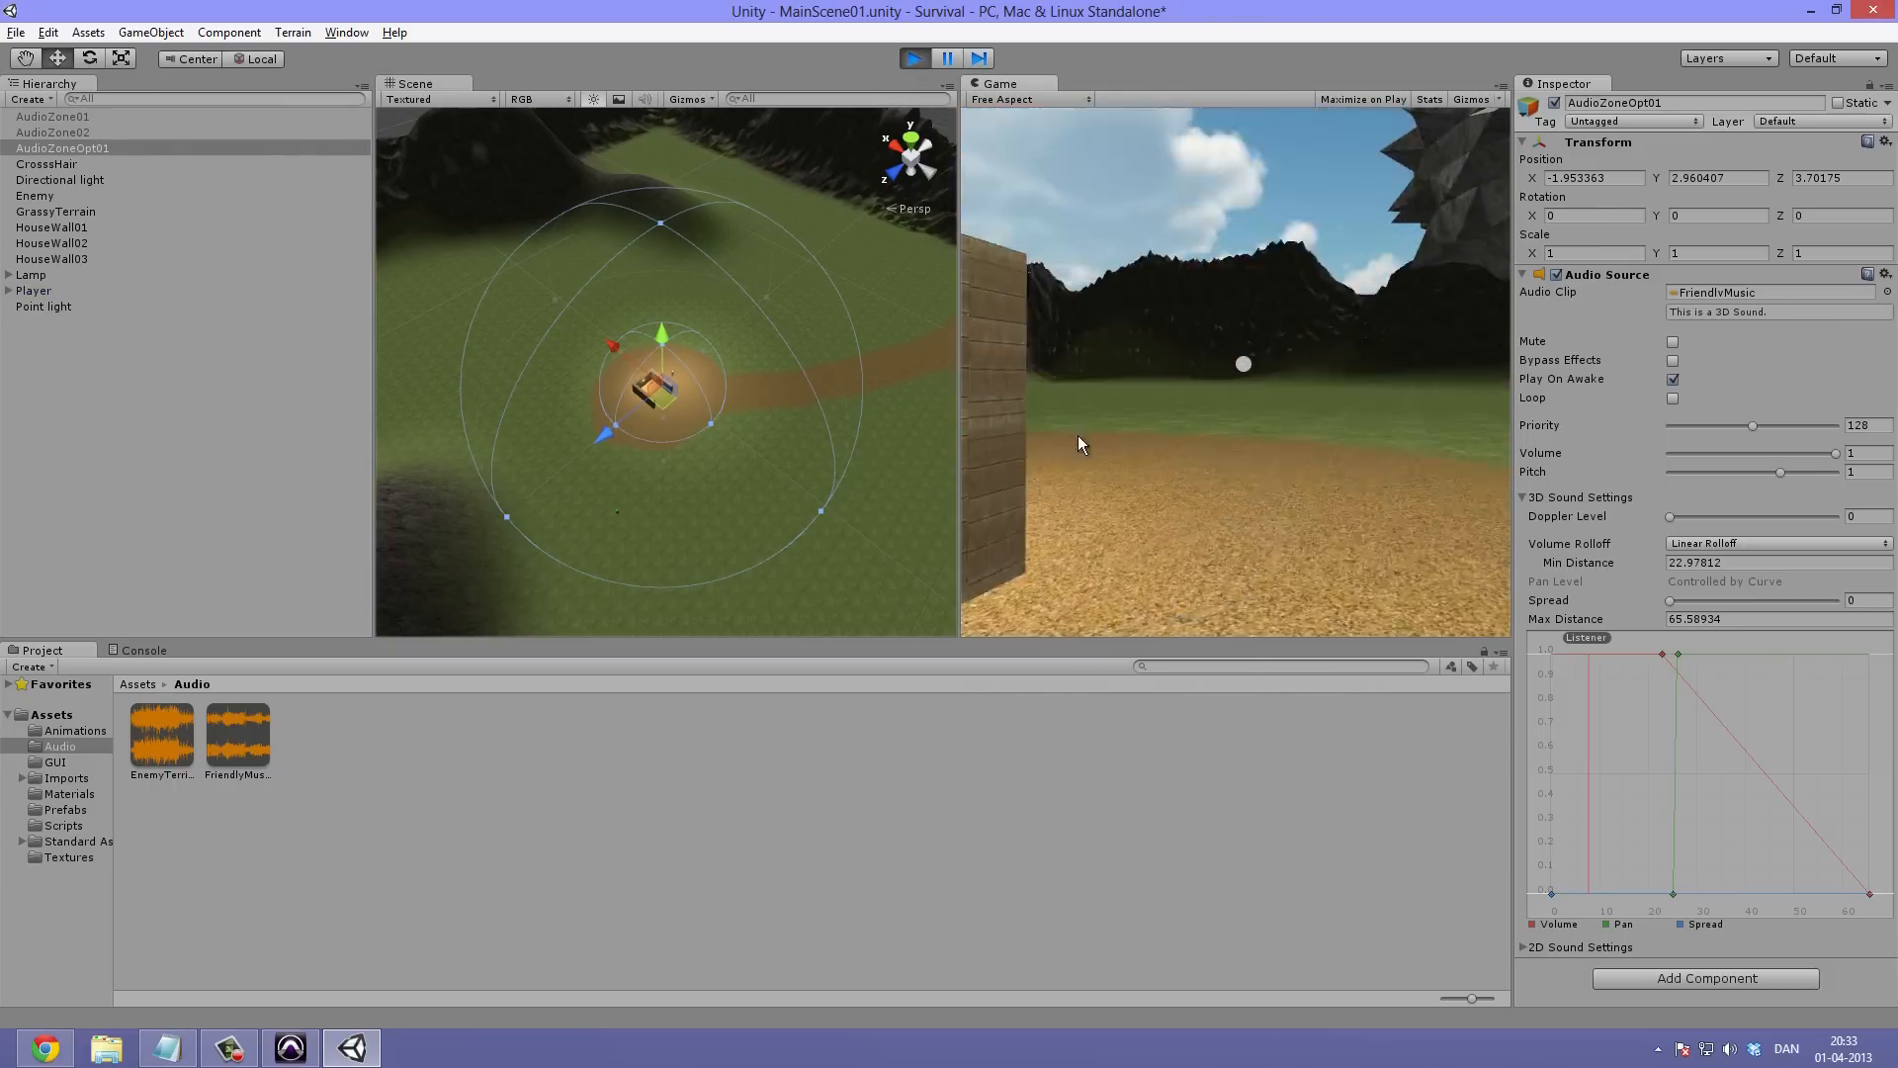
{"action": "key", "text": "w"}
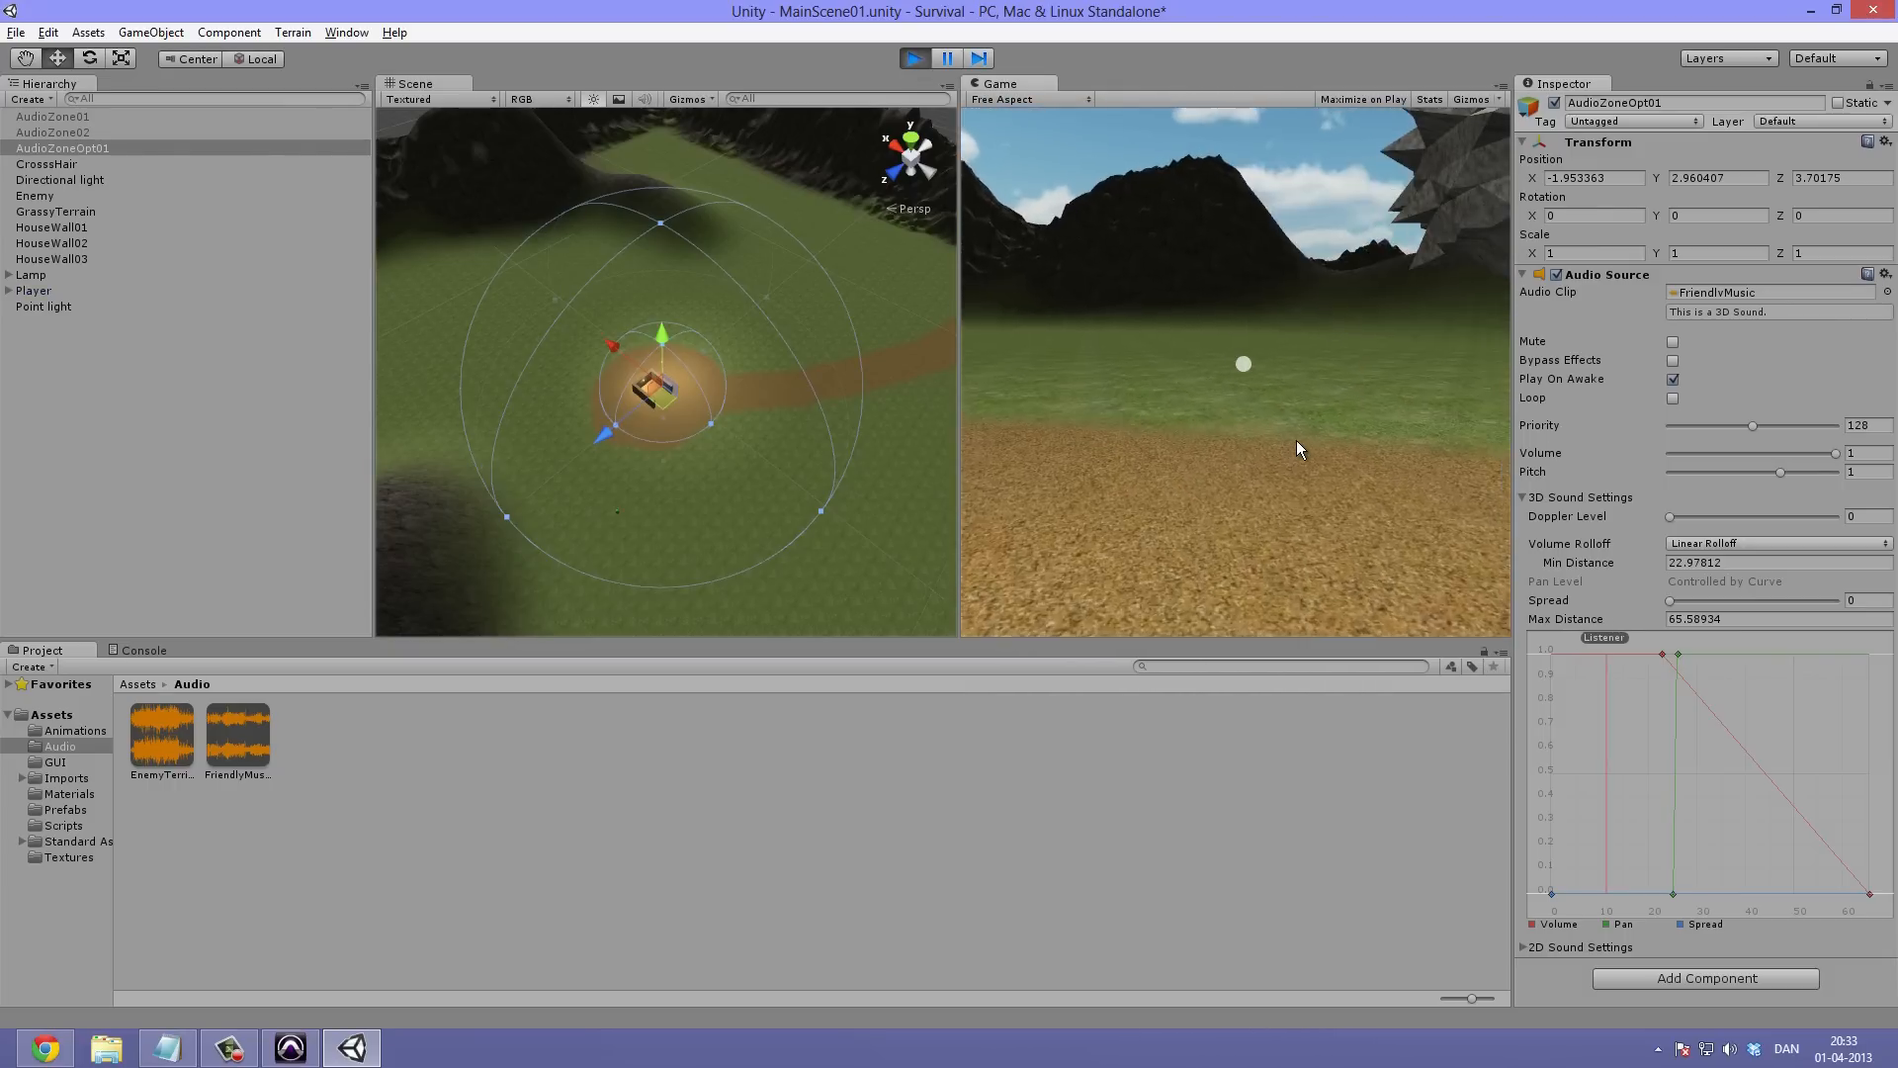
{"action": "key", "text": "w"}
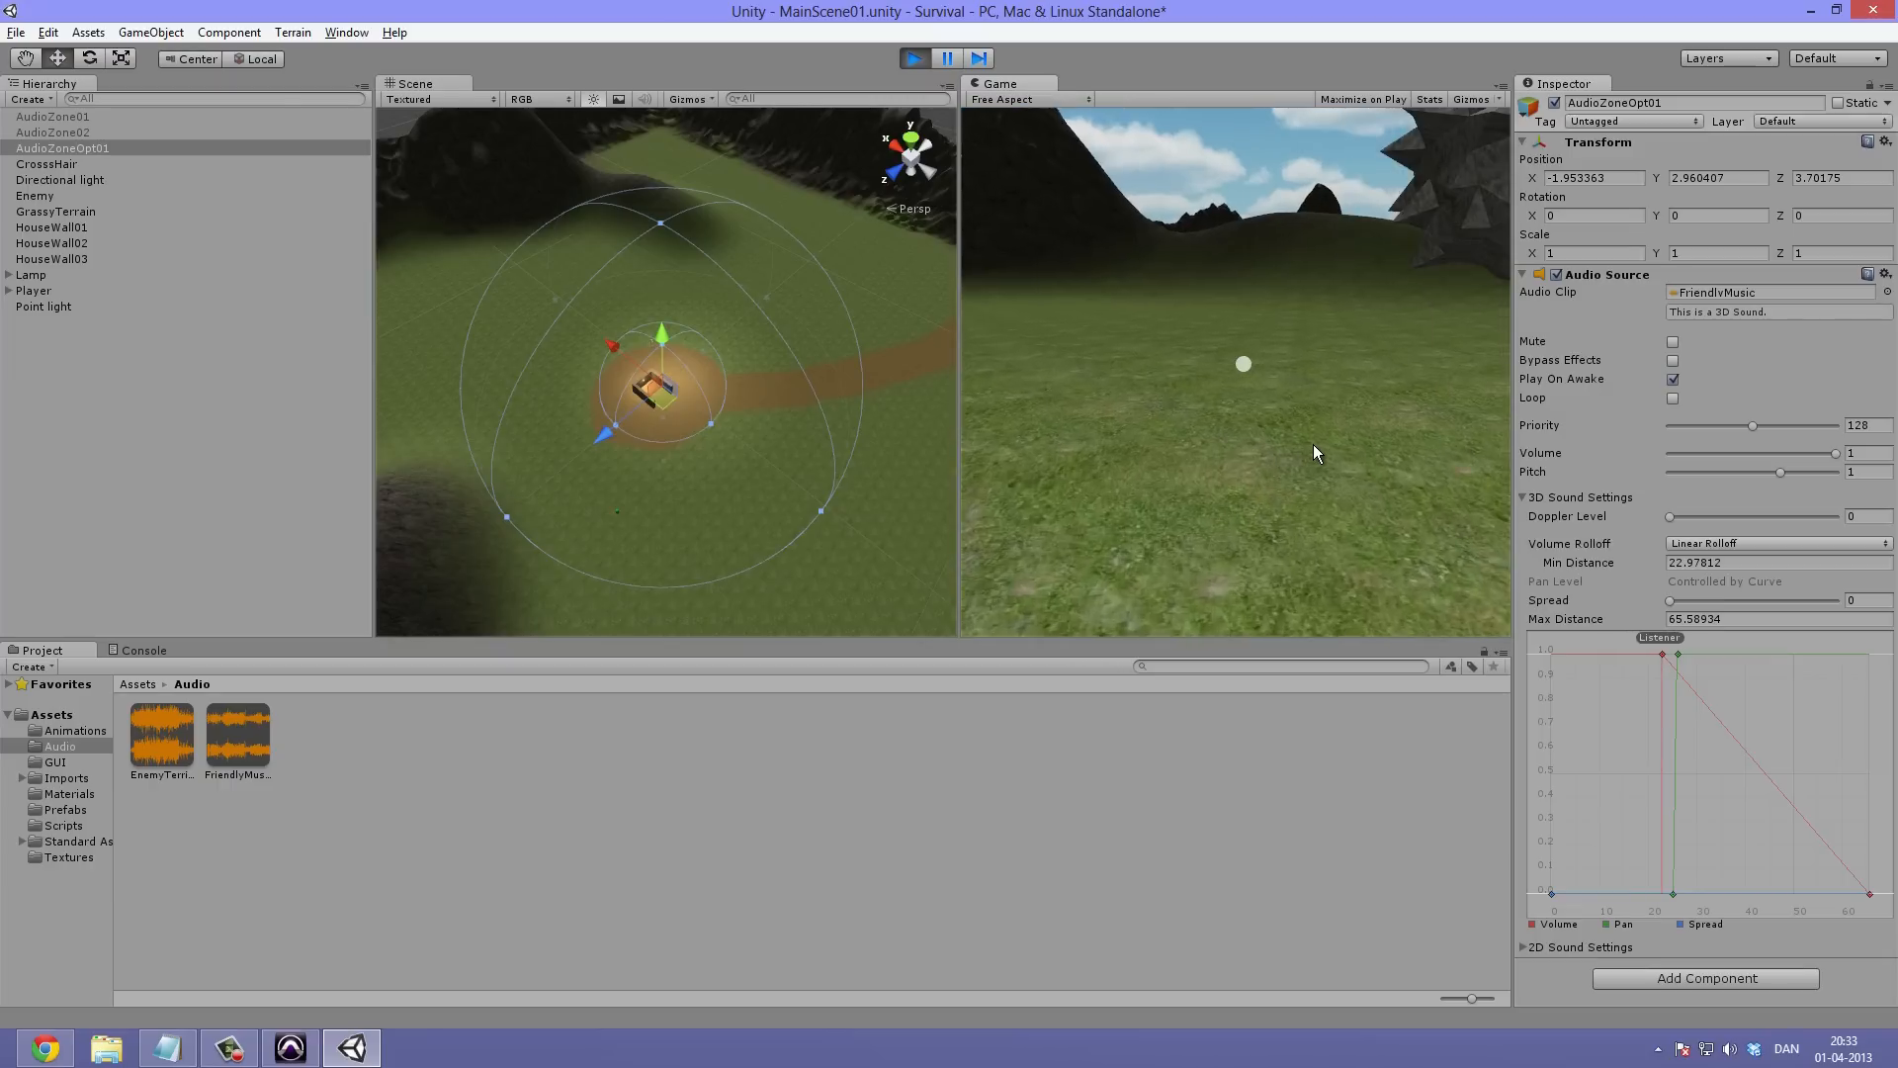
{"action": "key", "text": "w"}
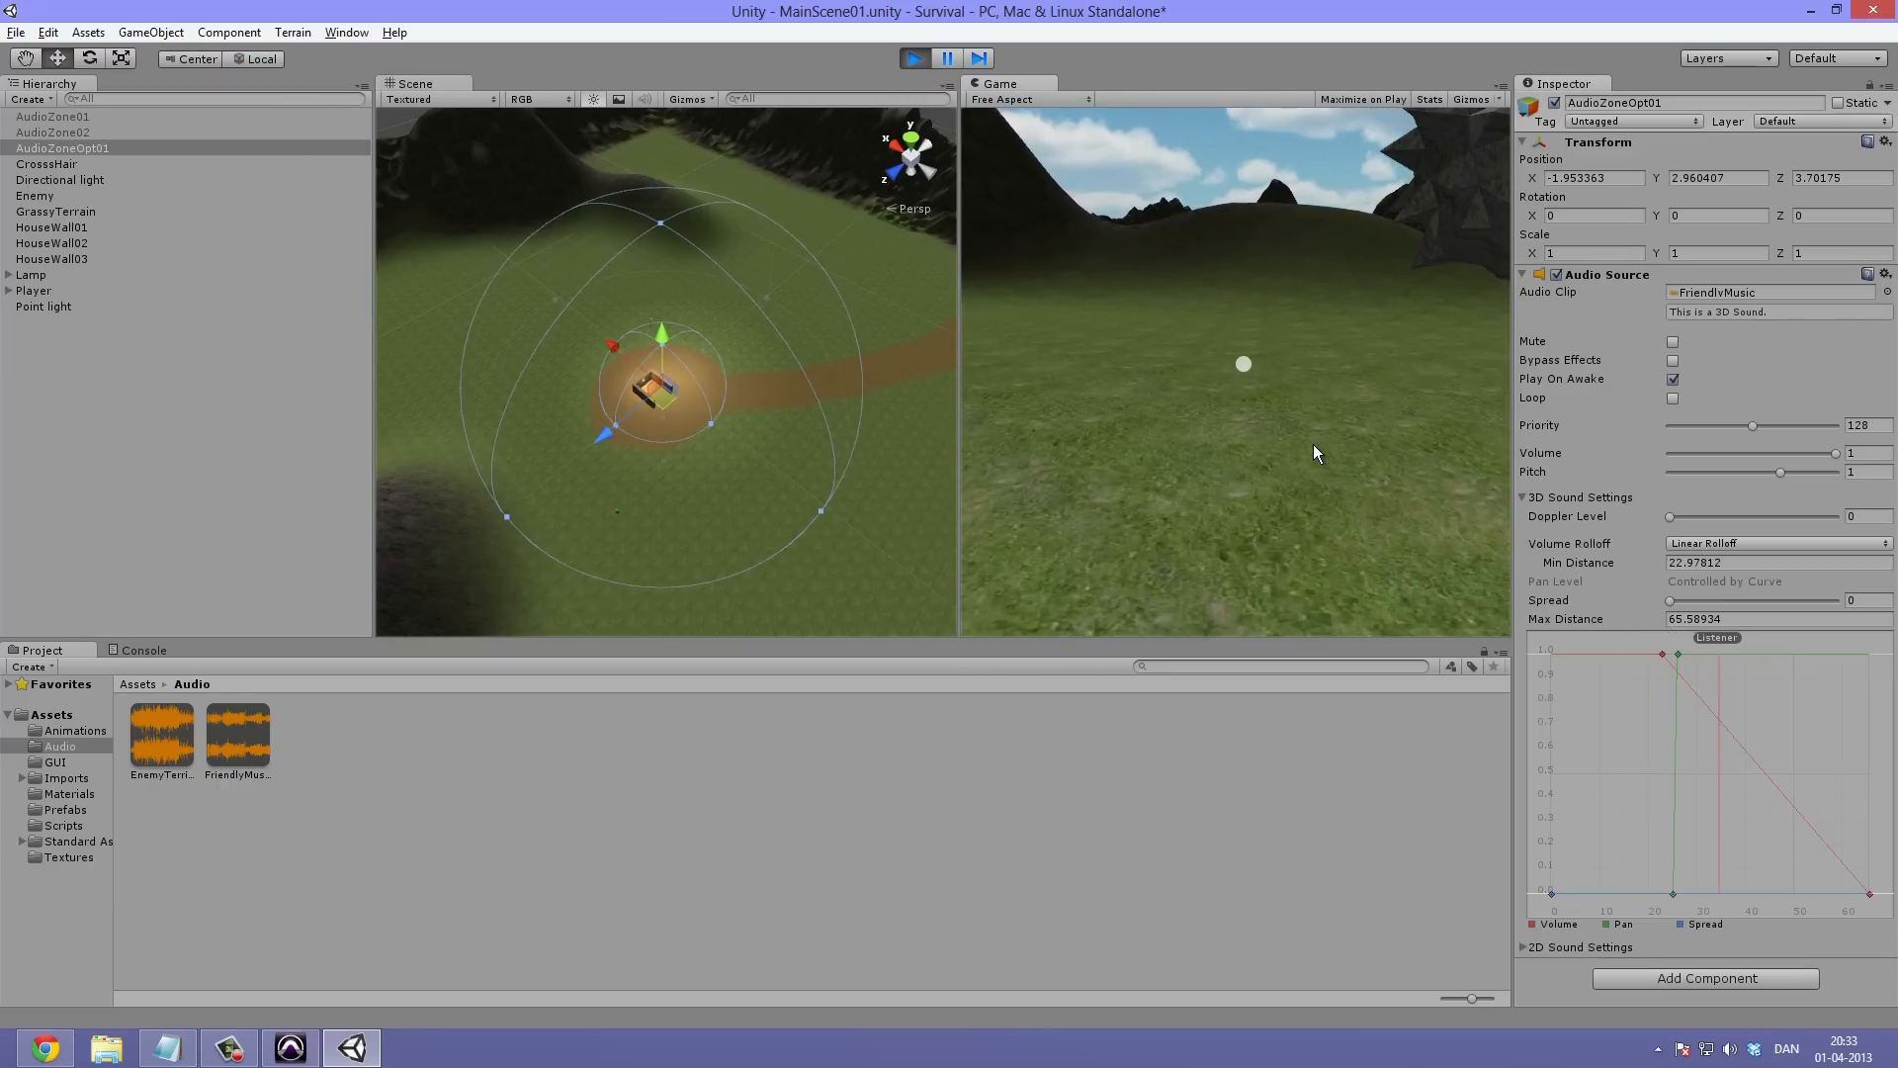
{"action": "key", "text": "w"}
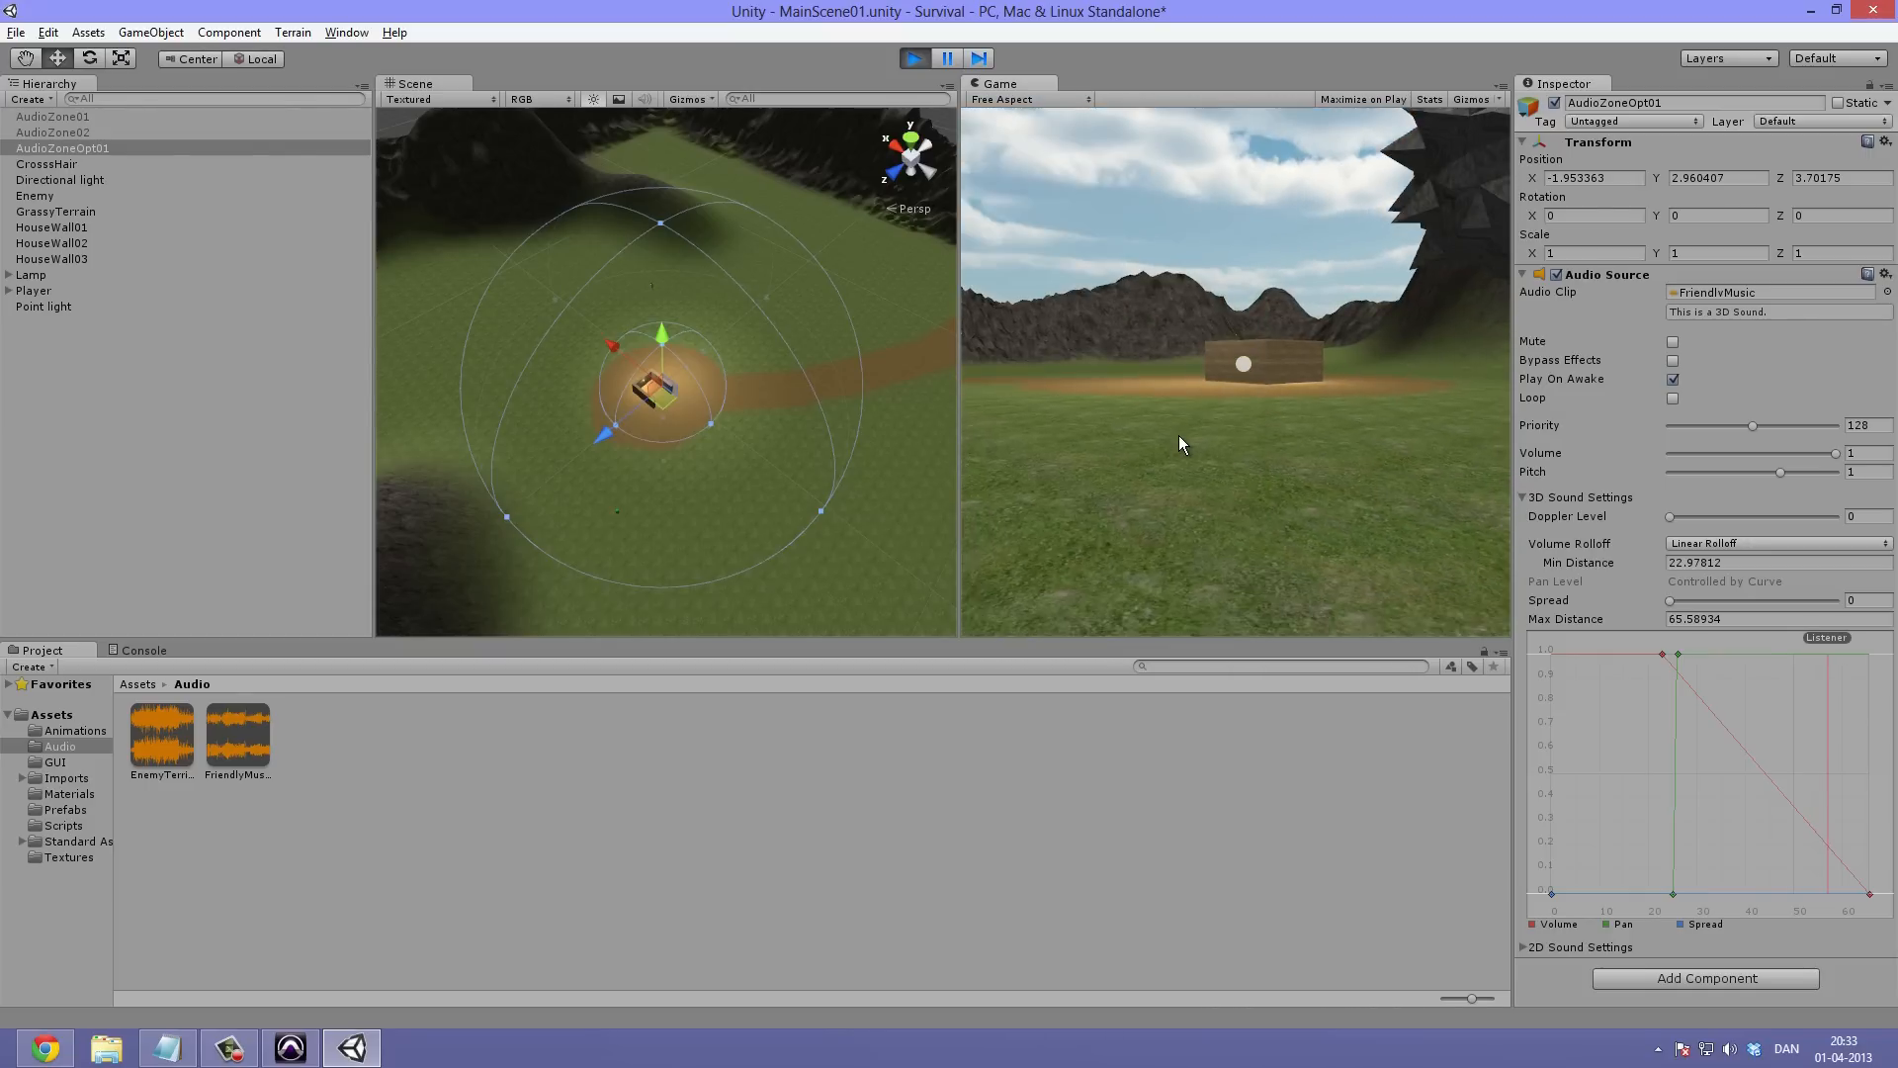
{"action": "key", "text": "w"}
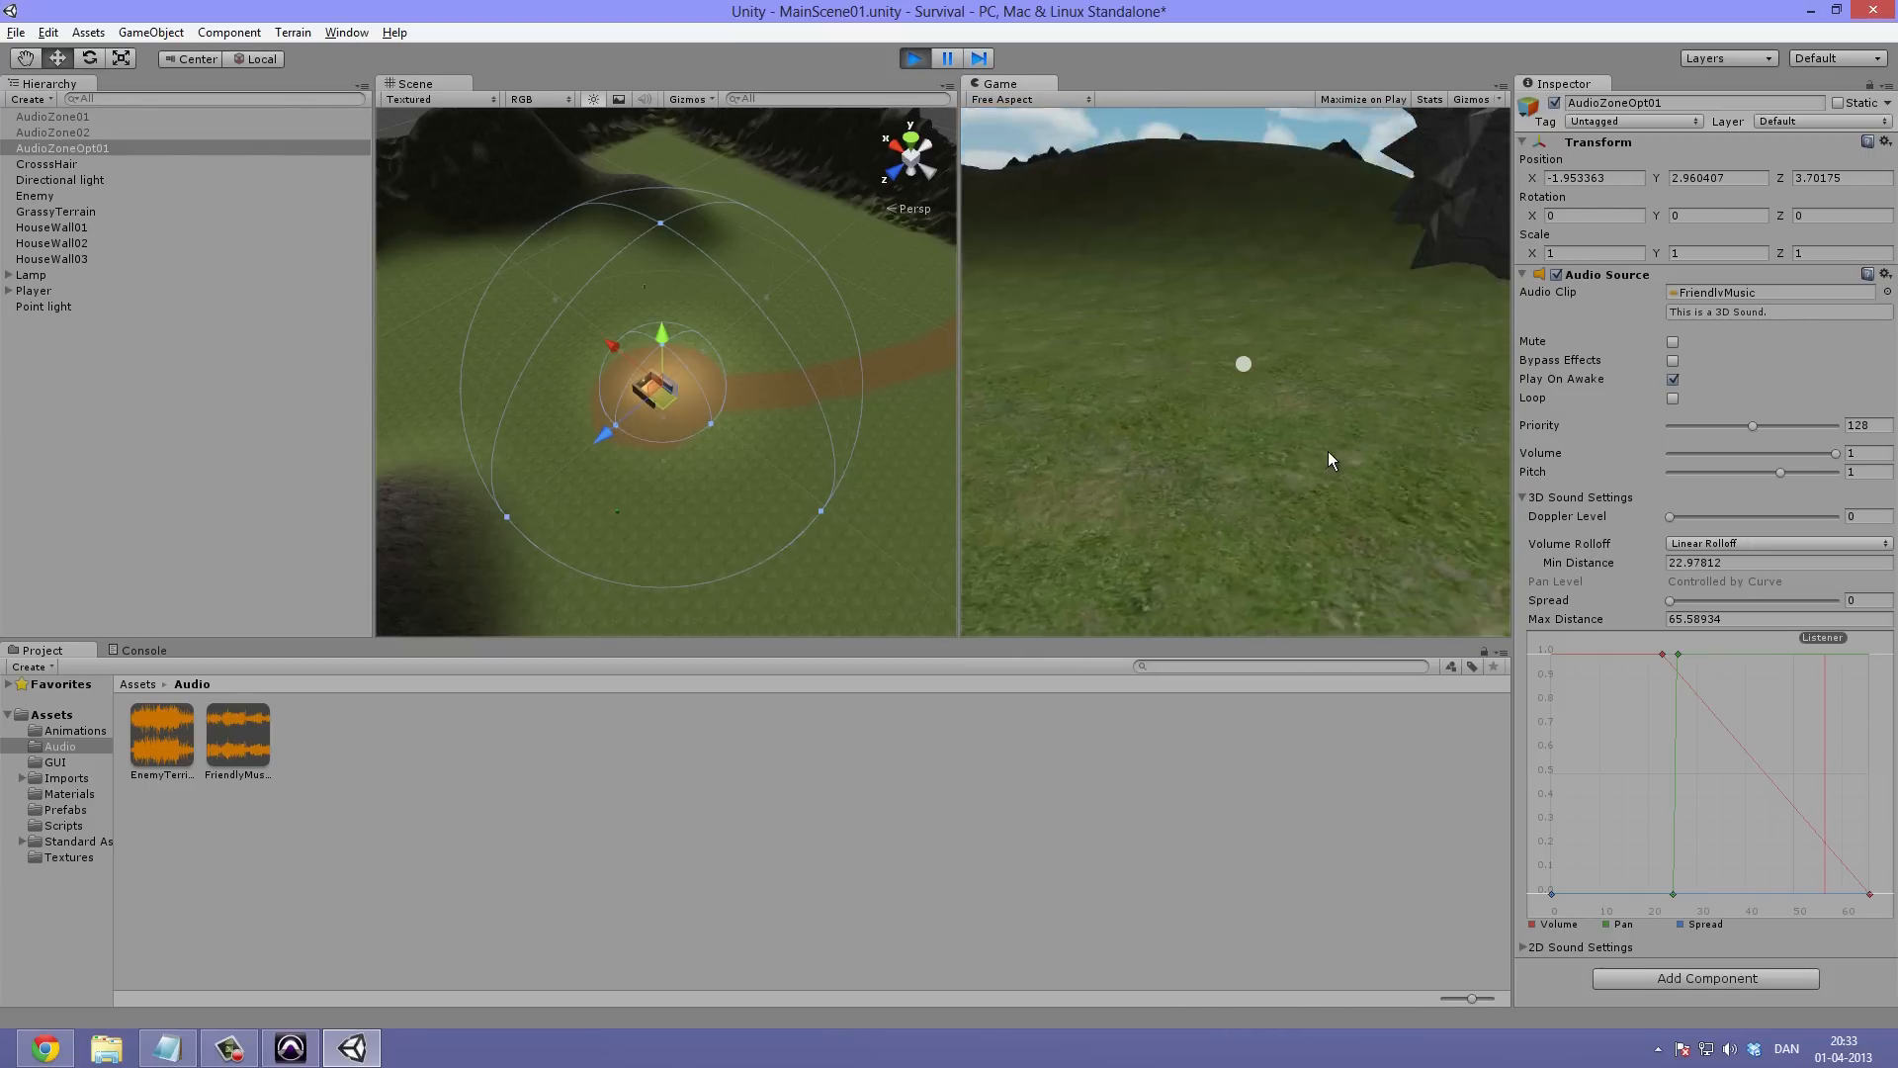
{"action": "key", "text": "w"}
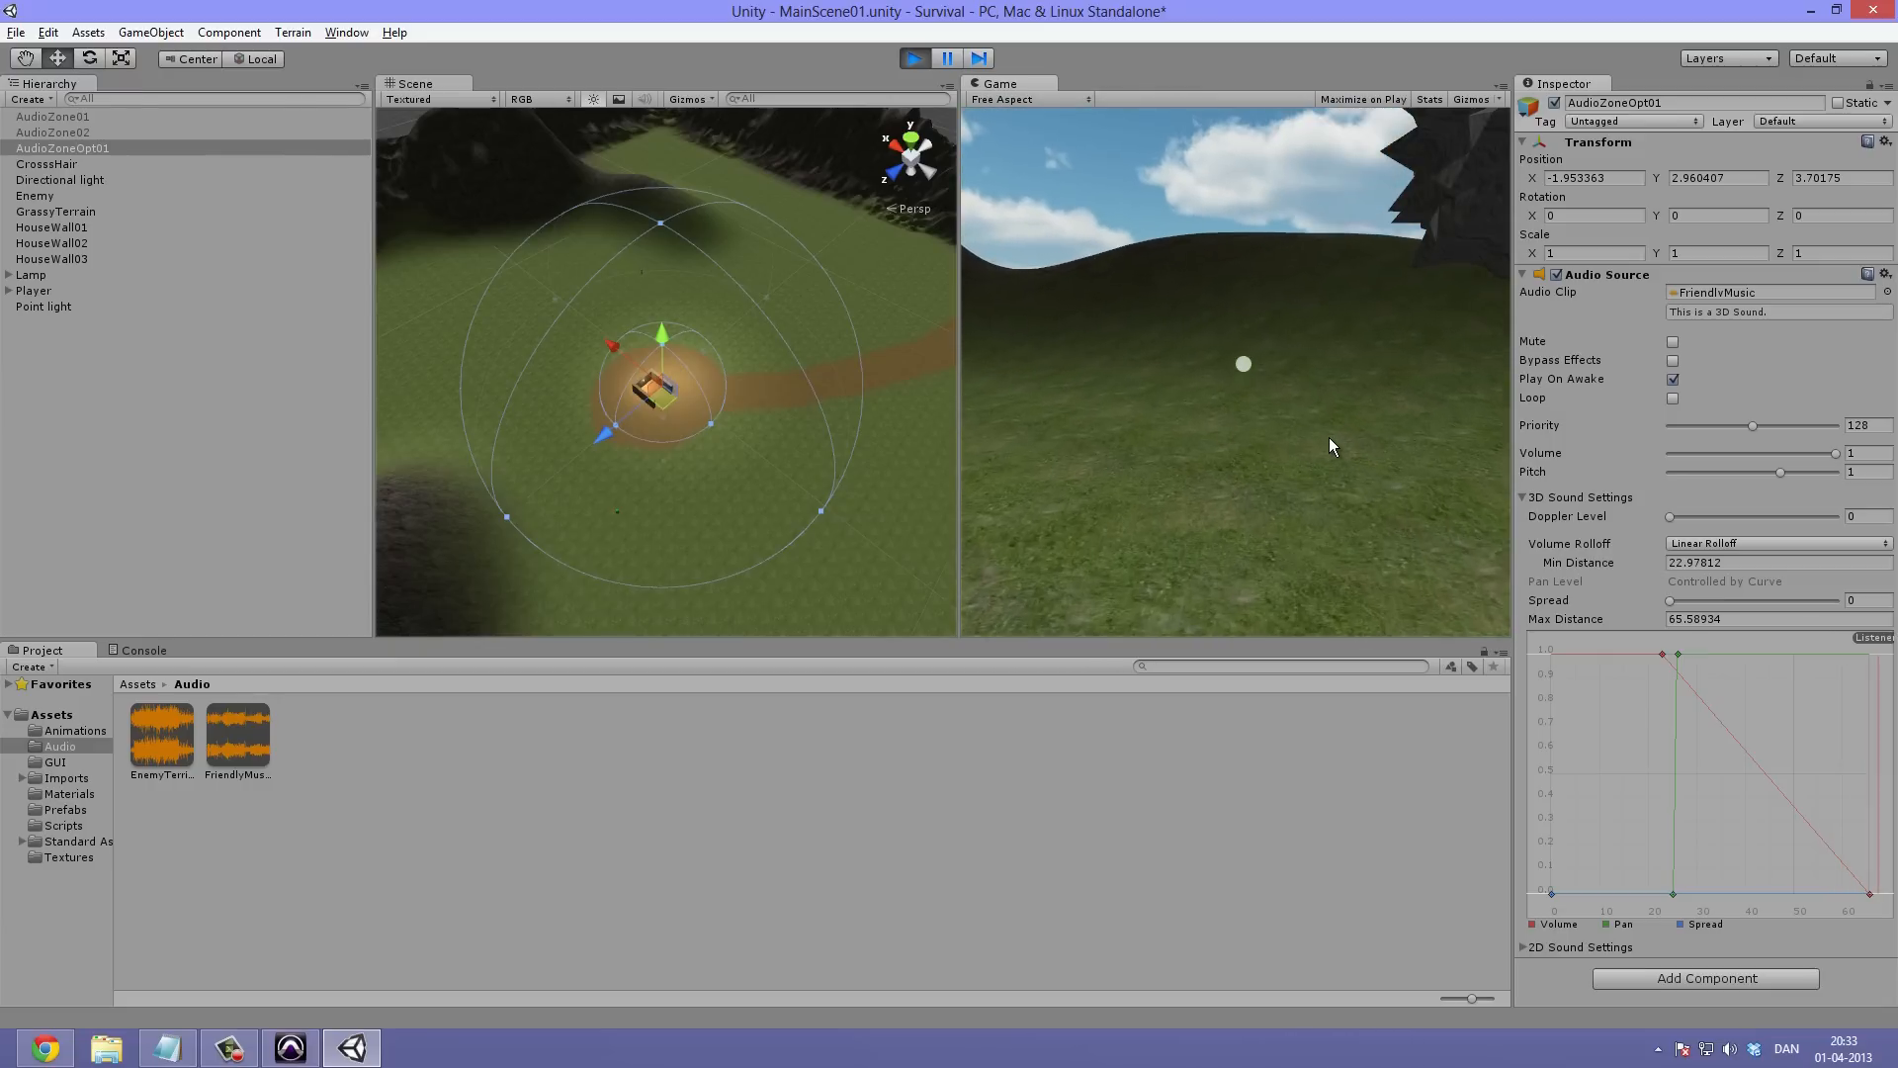
{"action": "key", "text": "w"}
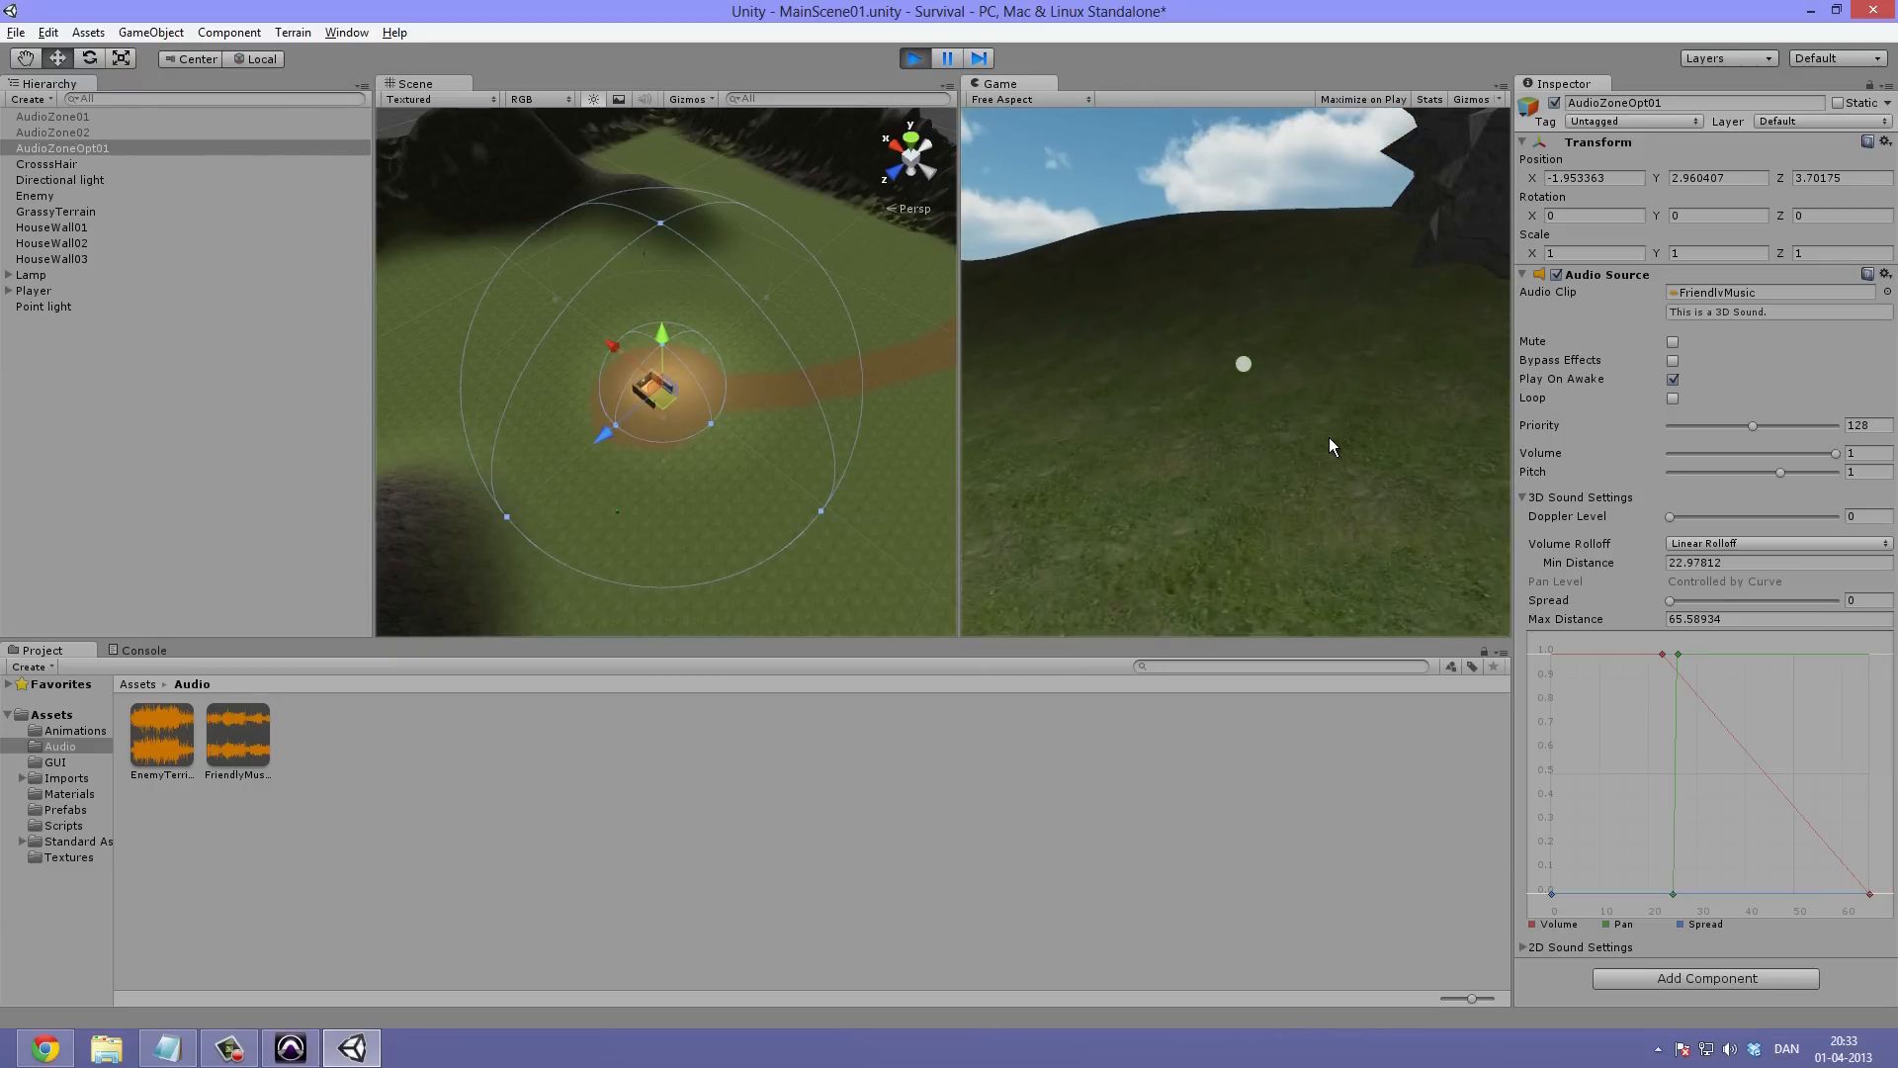
{"action": "key", "text": "w"}
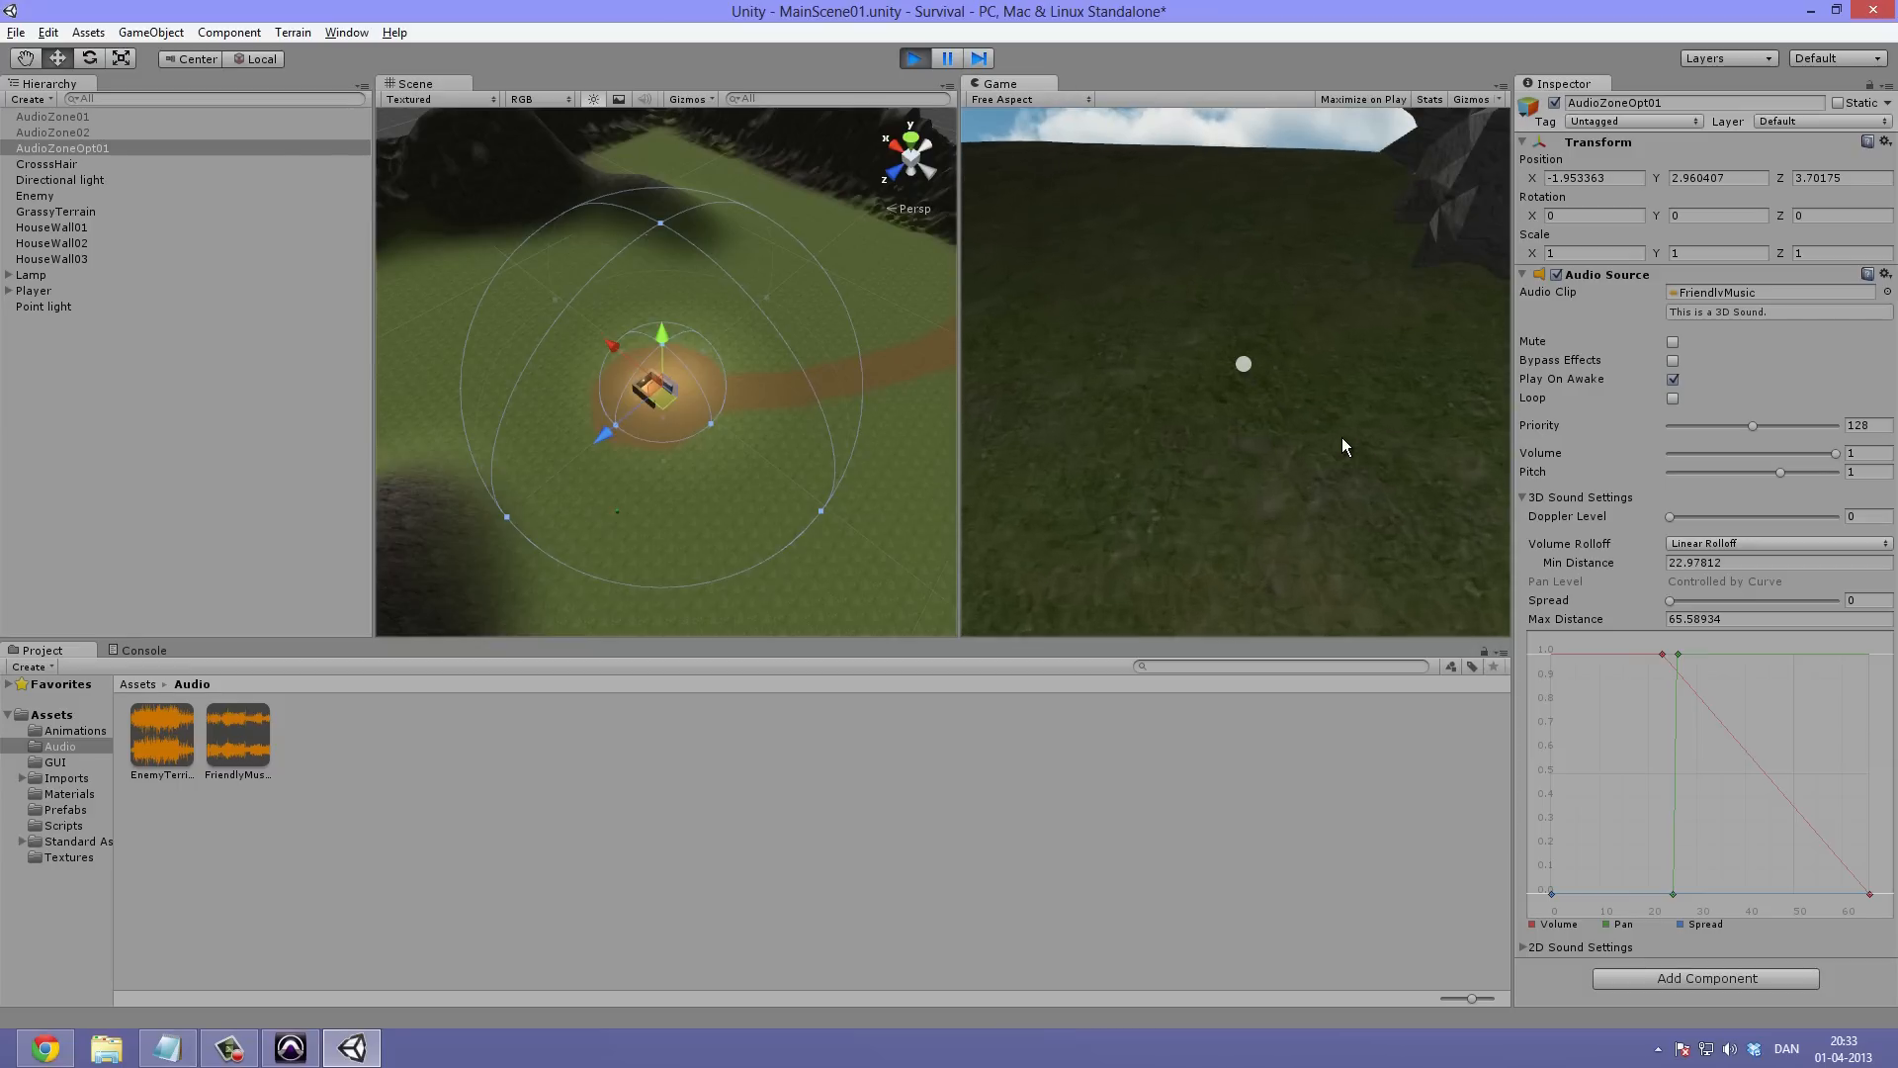
Turn the player around, walk back toward the house through the falloff range, and stop playing
{"action": "key", "text": "w"}
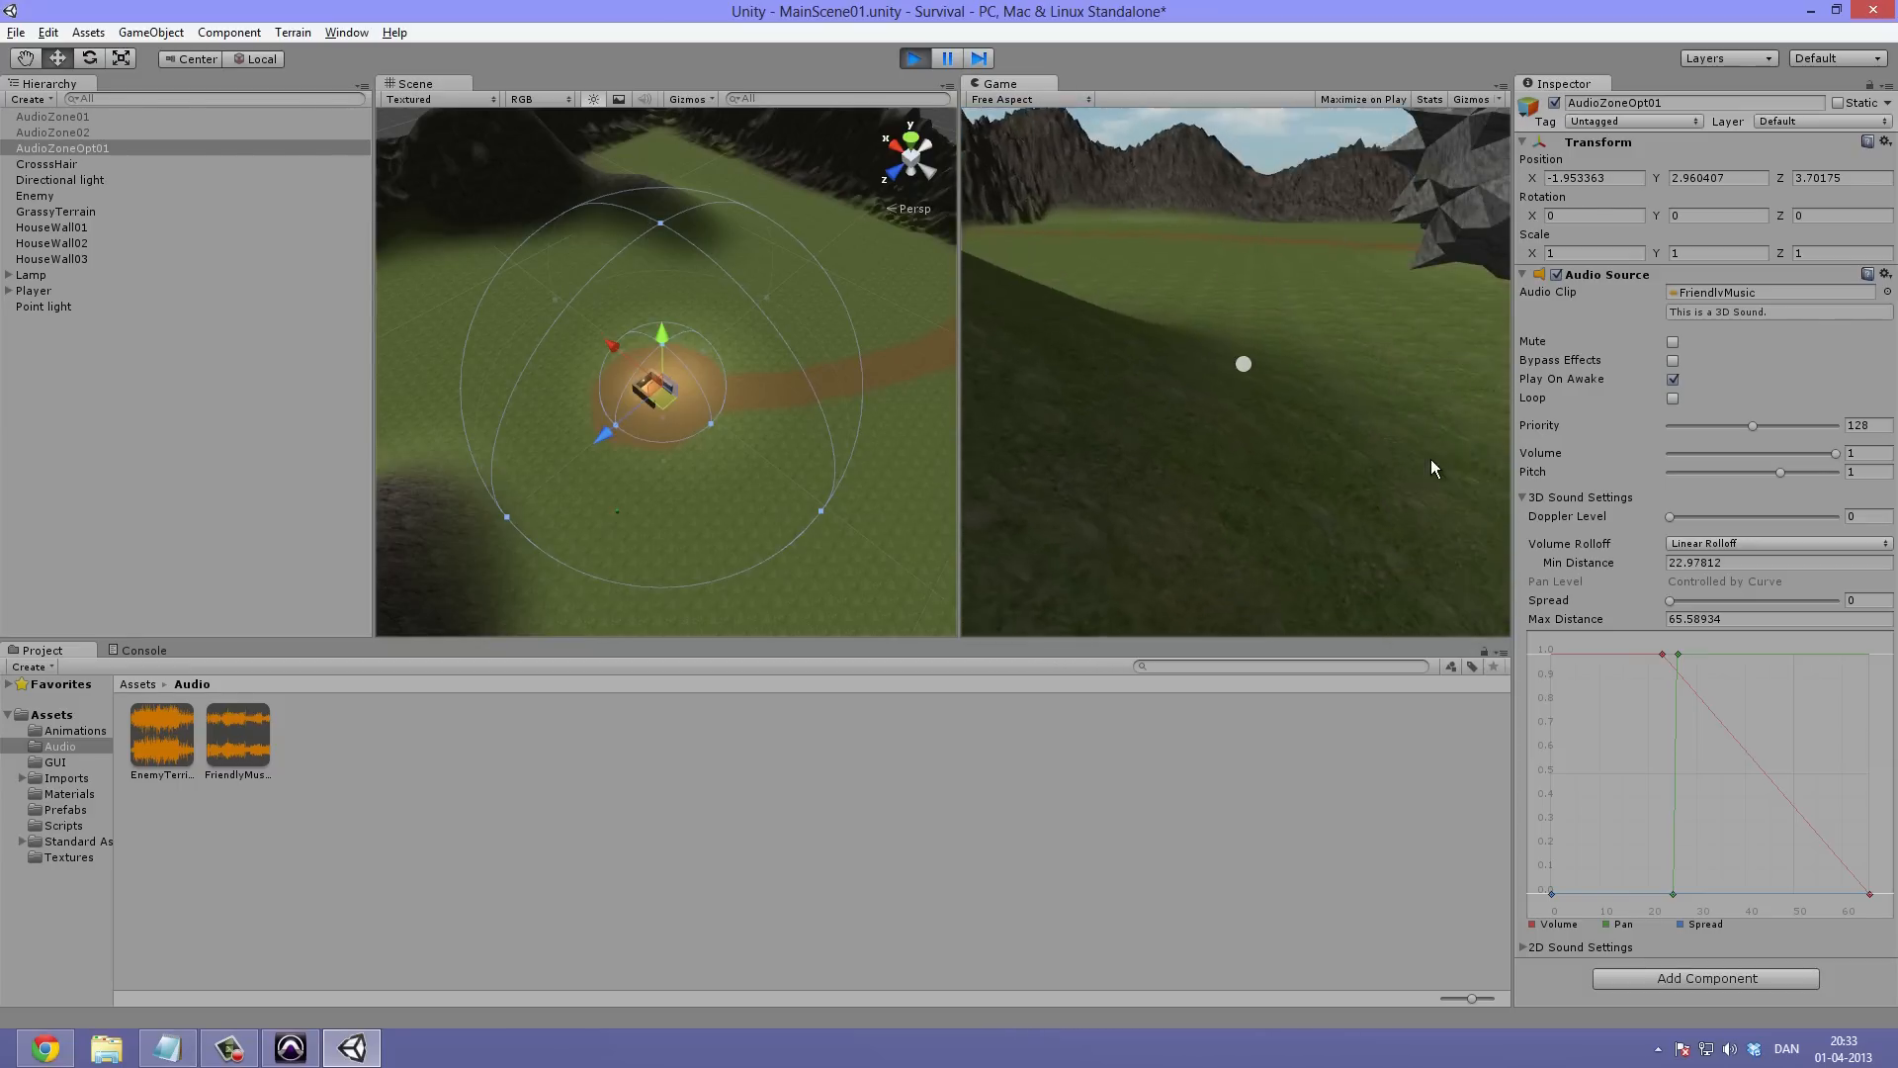
{"action": "key", "text": "w"}
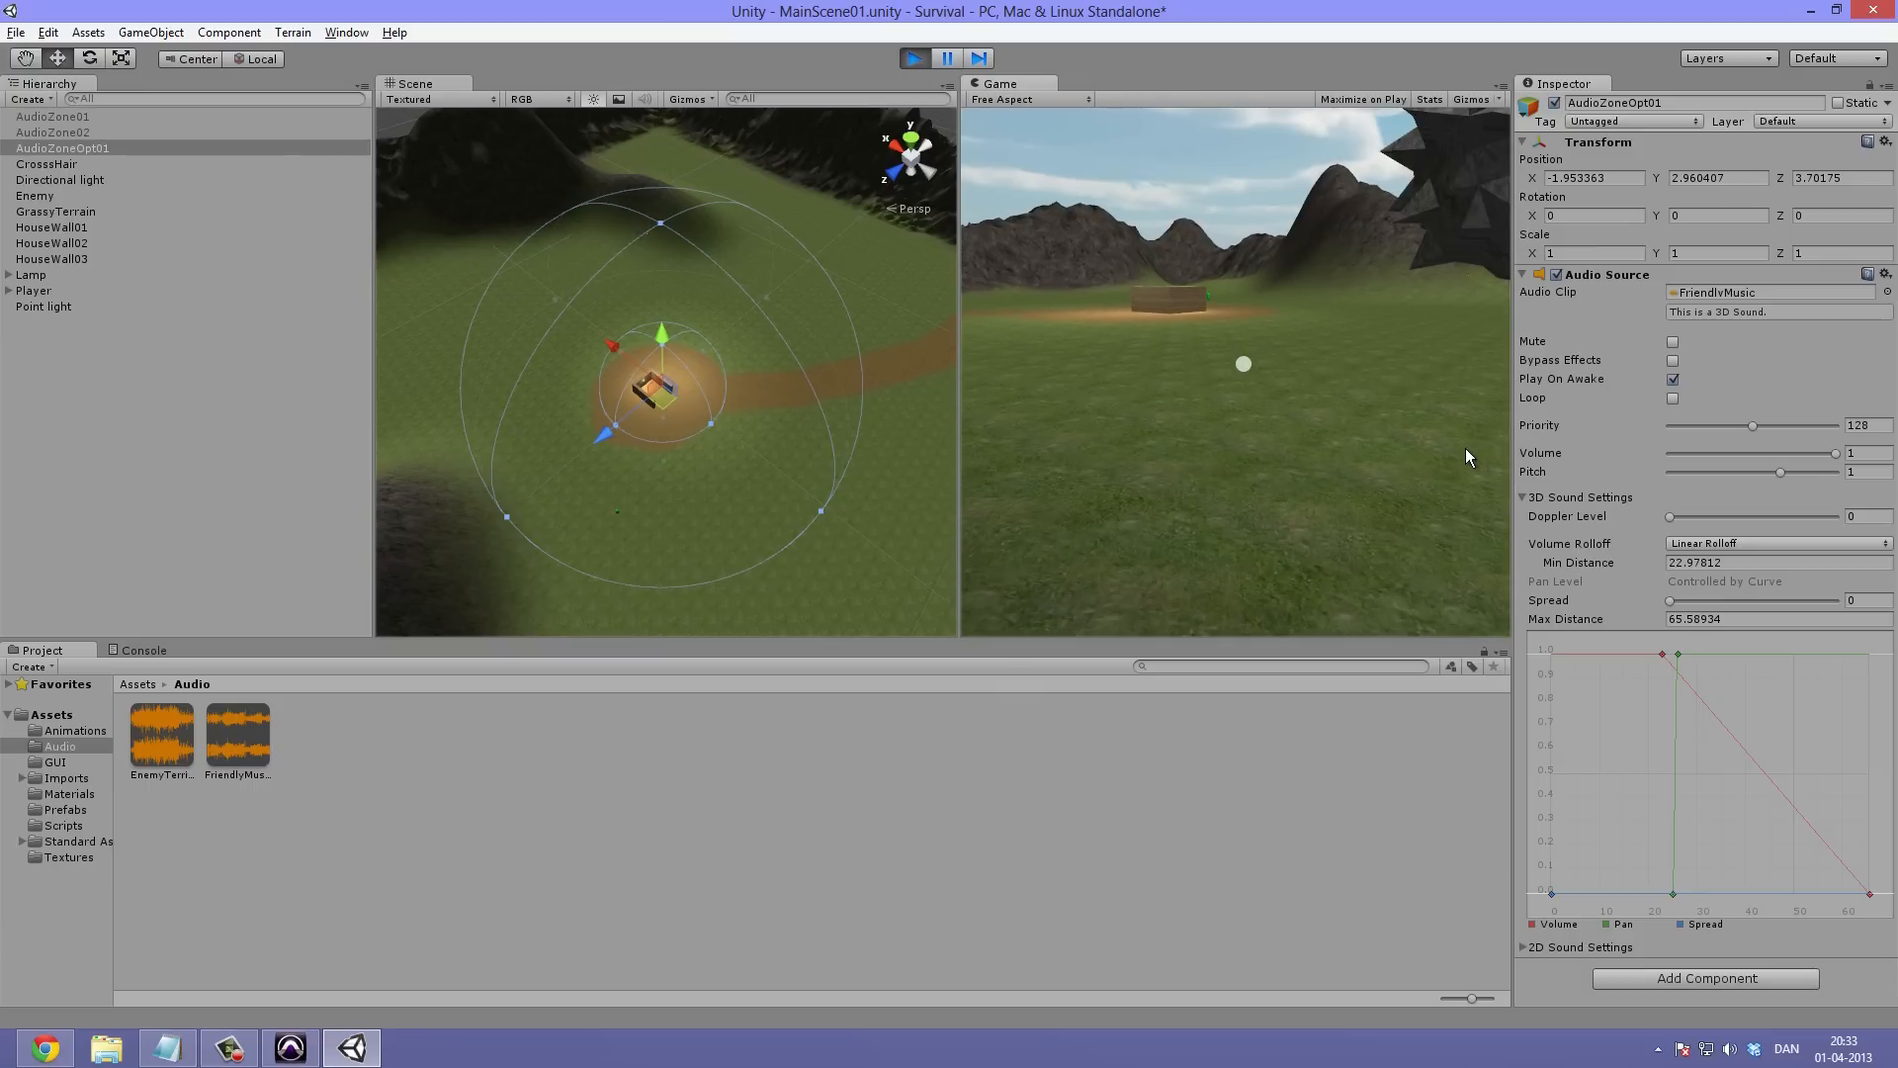
{"action": "key", "text": "w"}
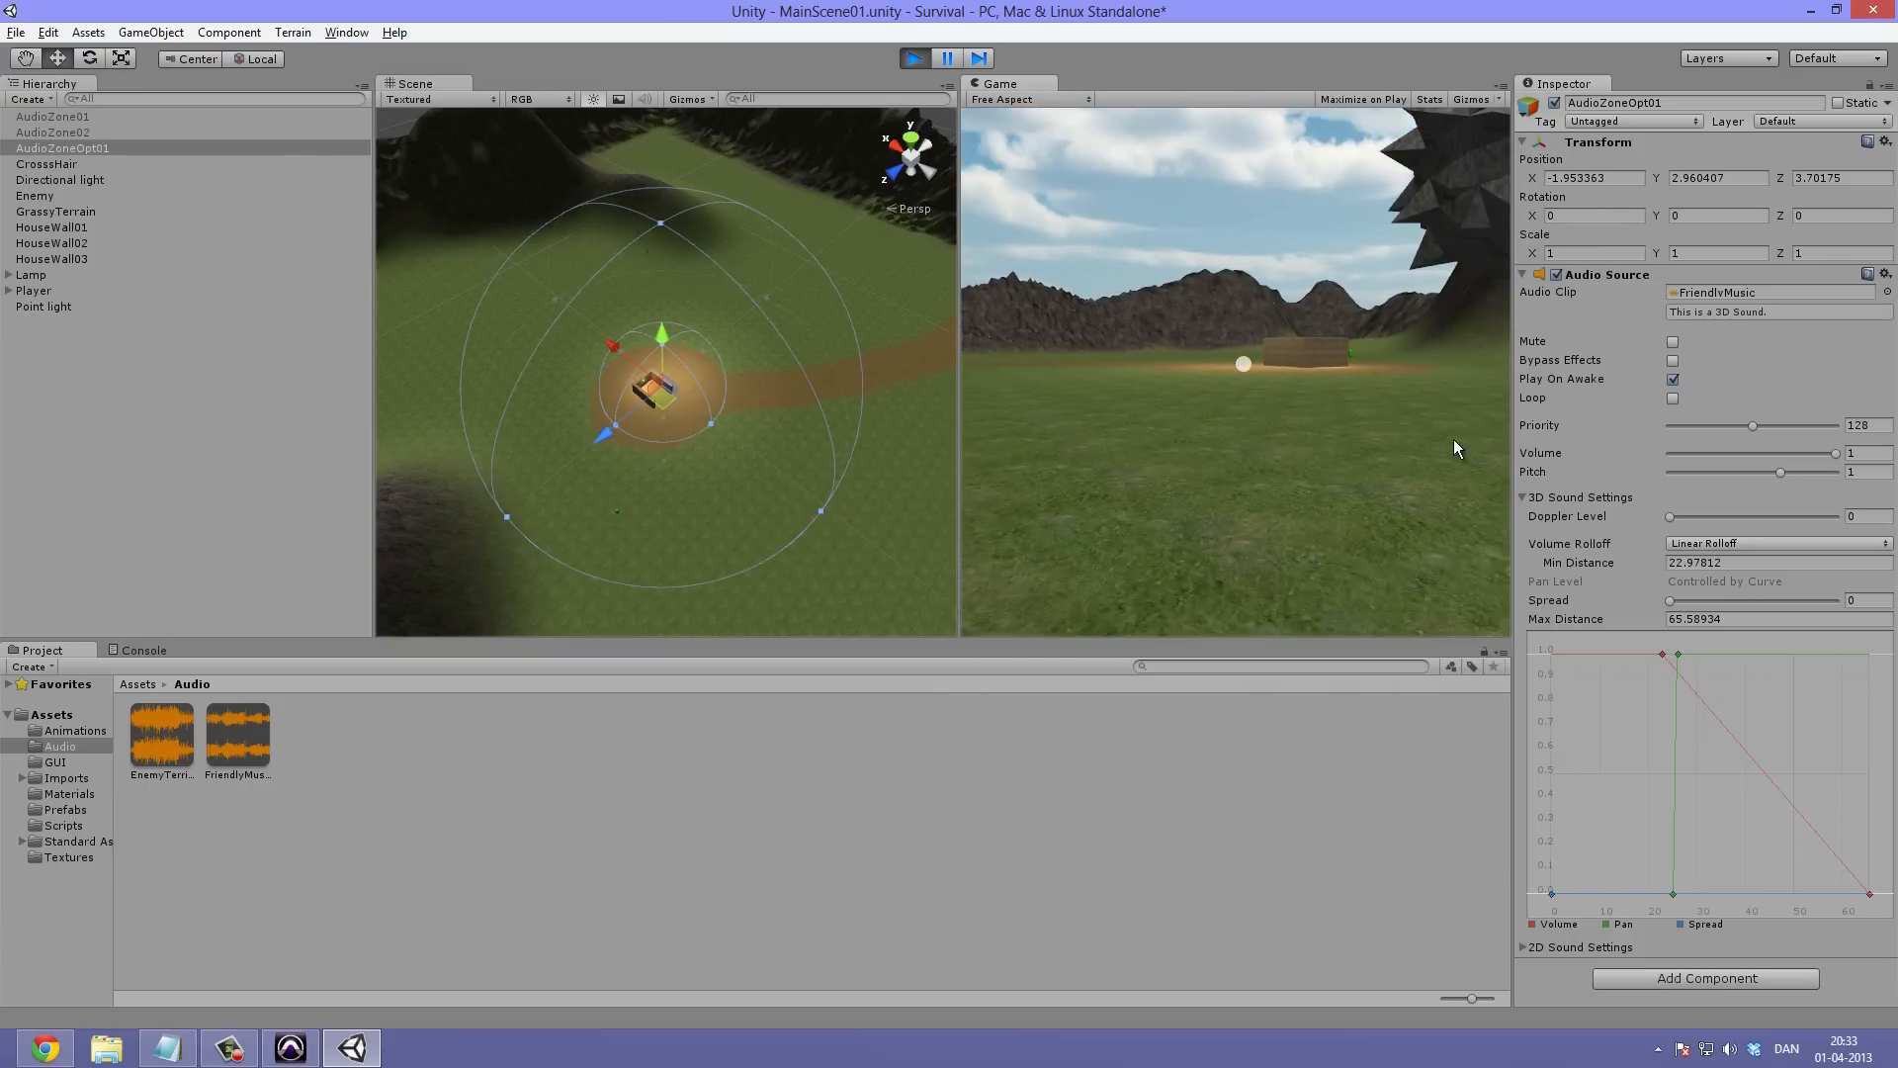
{"action": "key", "text": "w"}
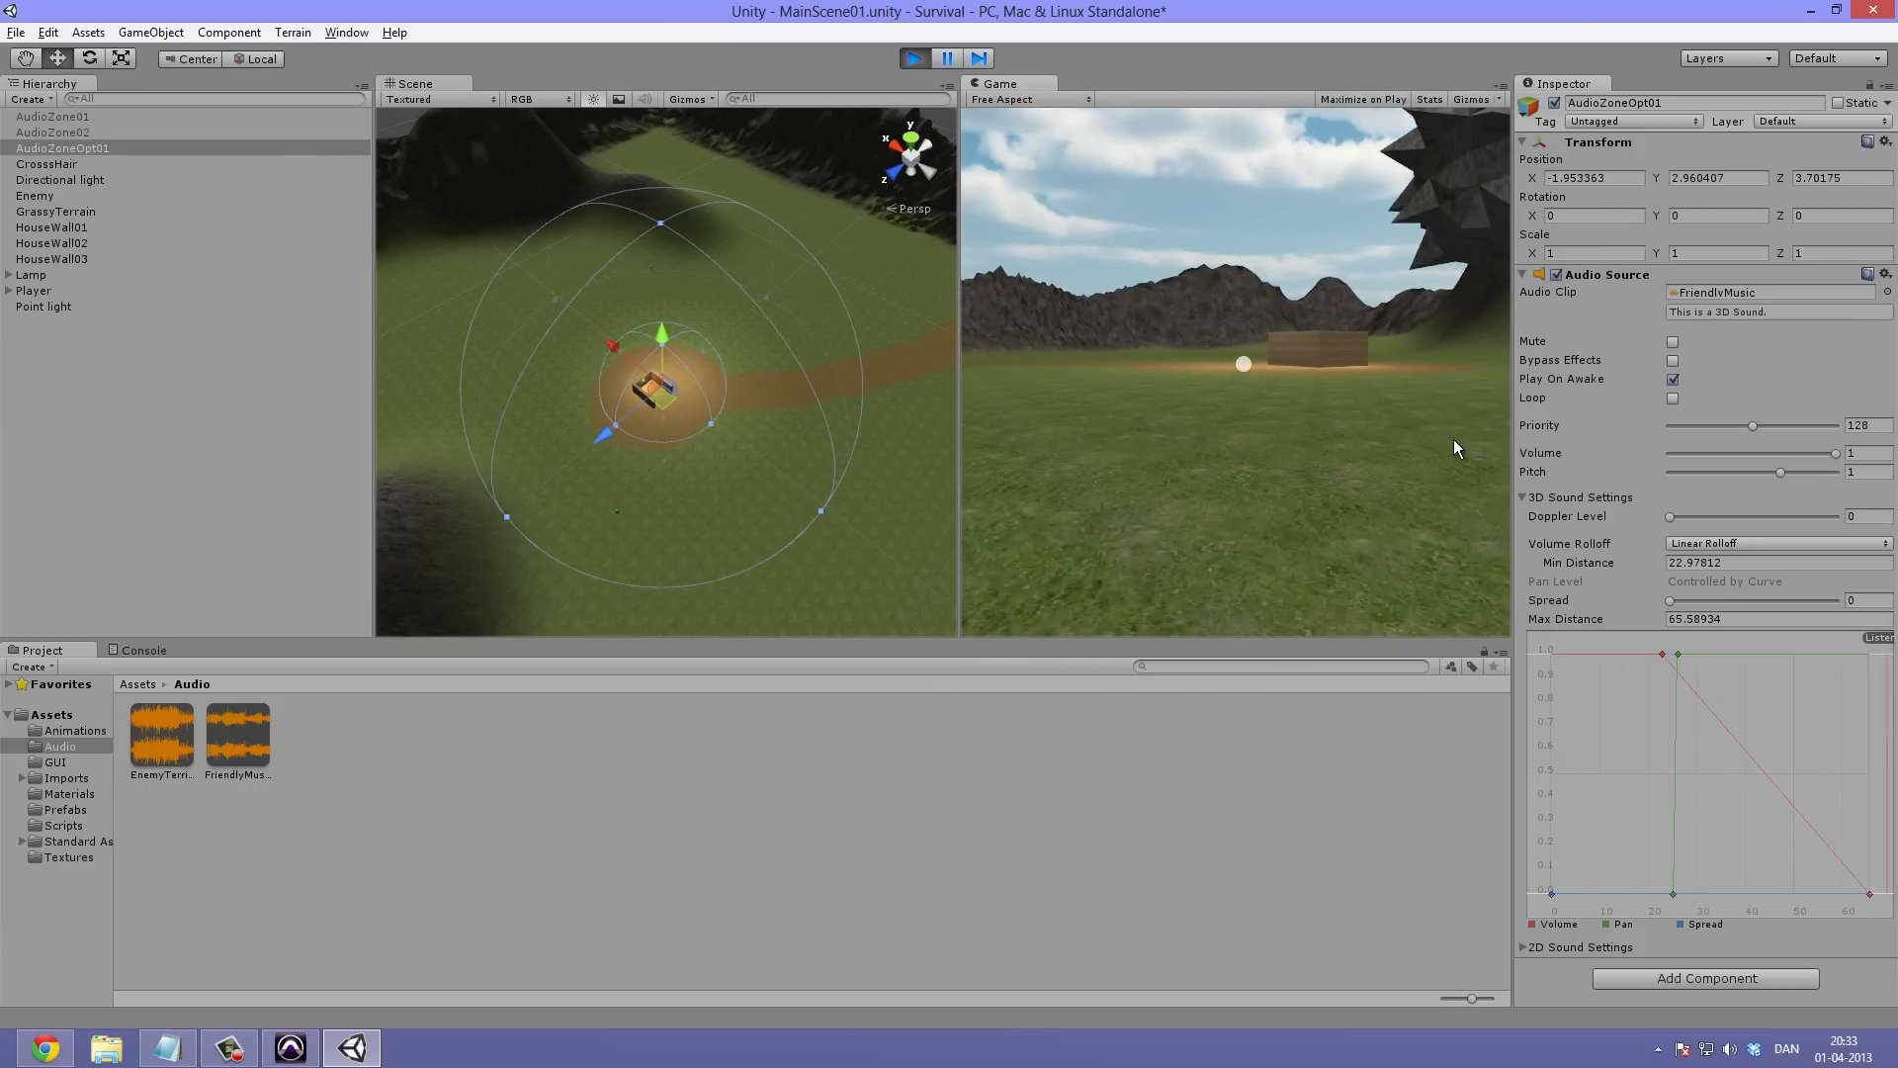
{"action": "key", "text": "w"}
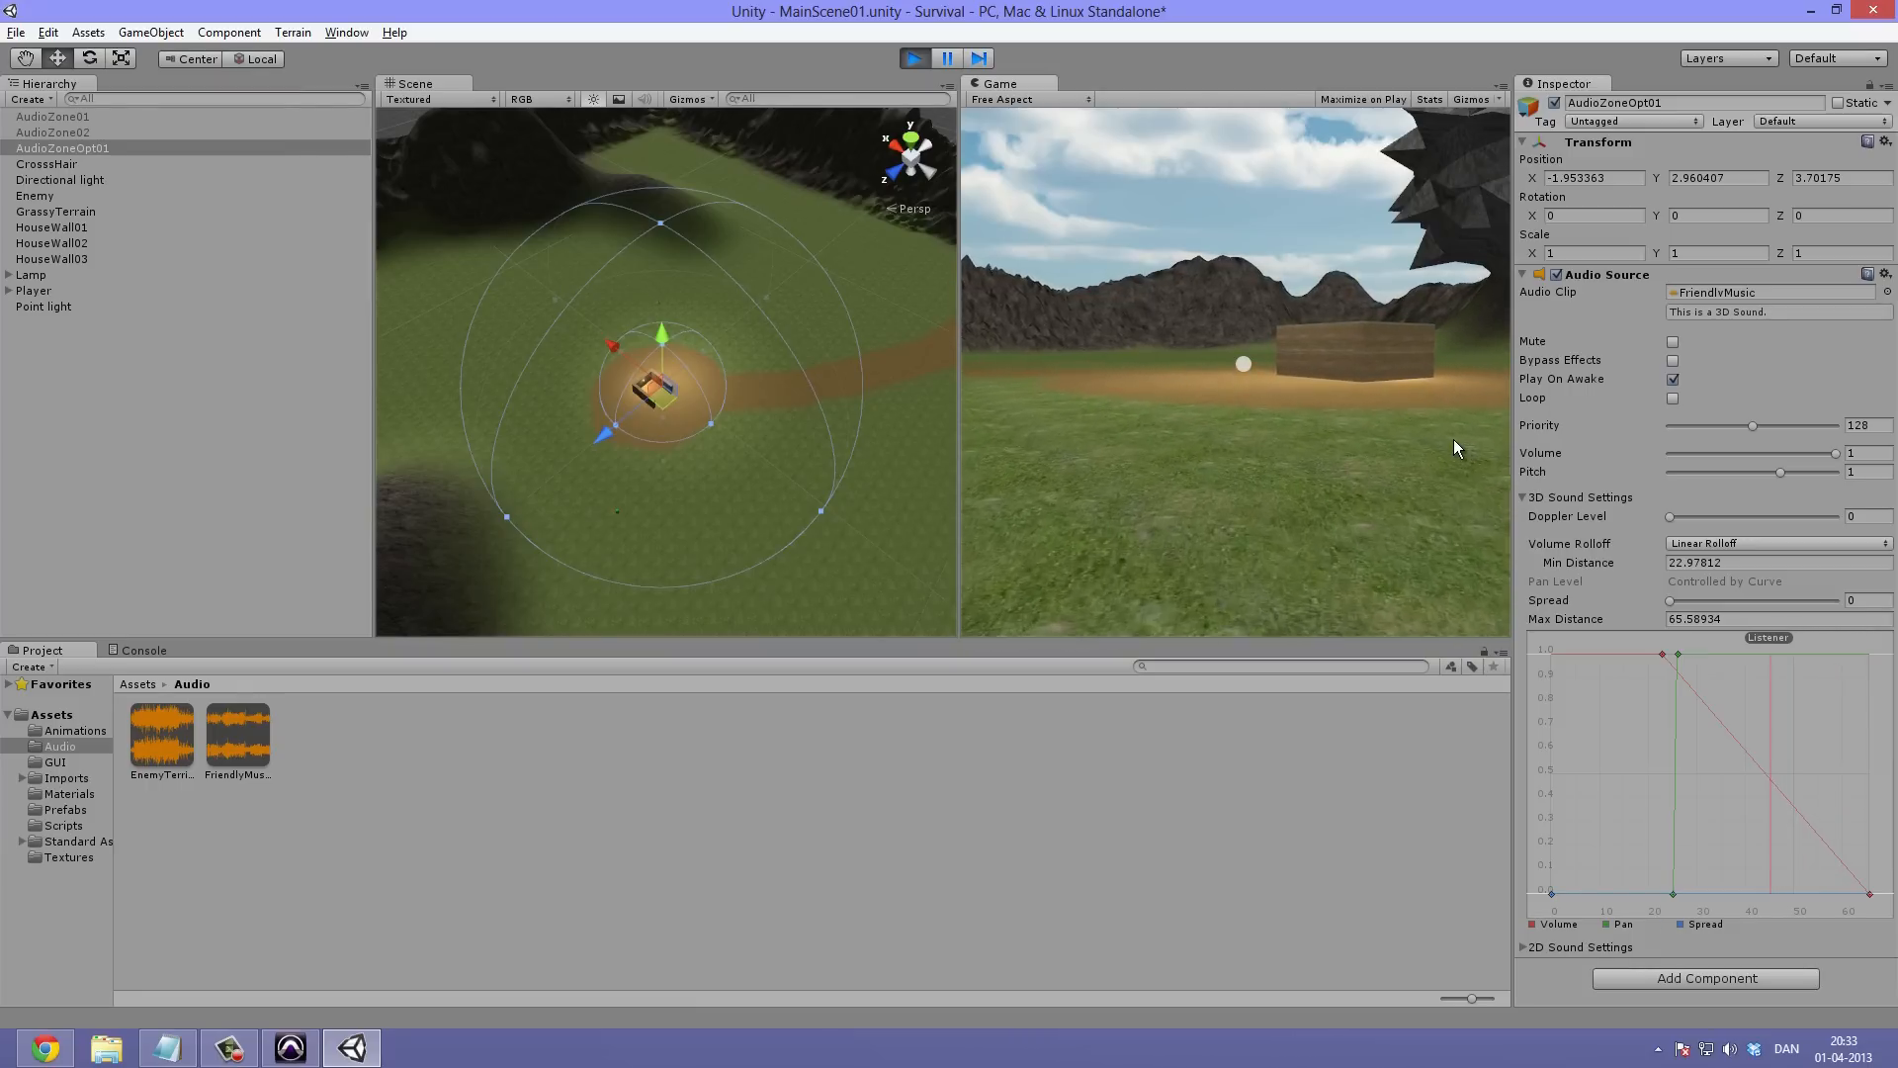
{"action": "key", "text": "w"}
{"action": "key", "text": "w"}
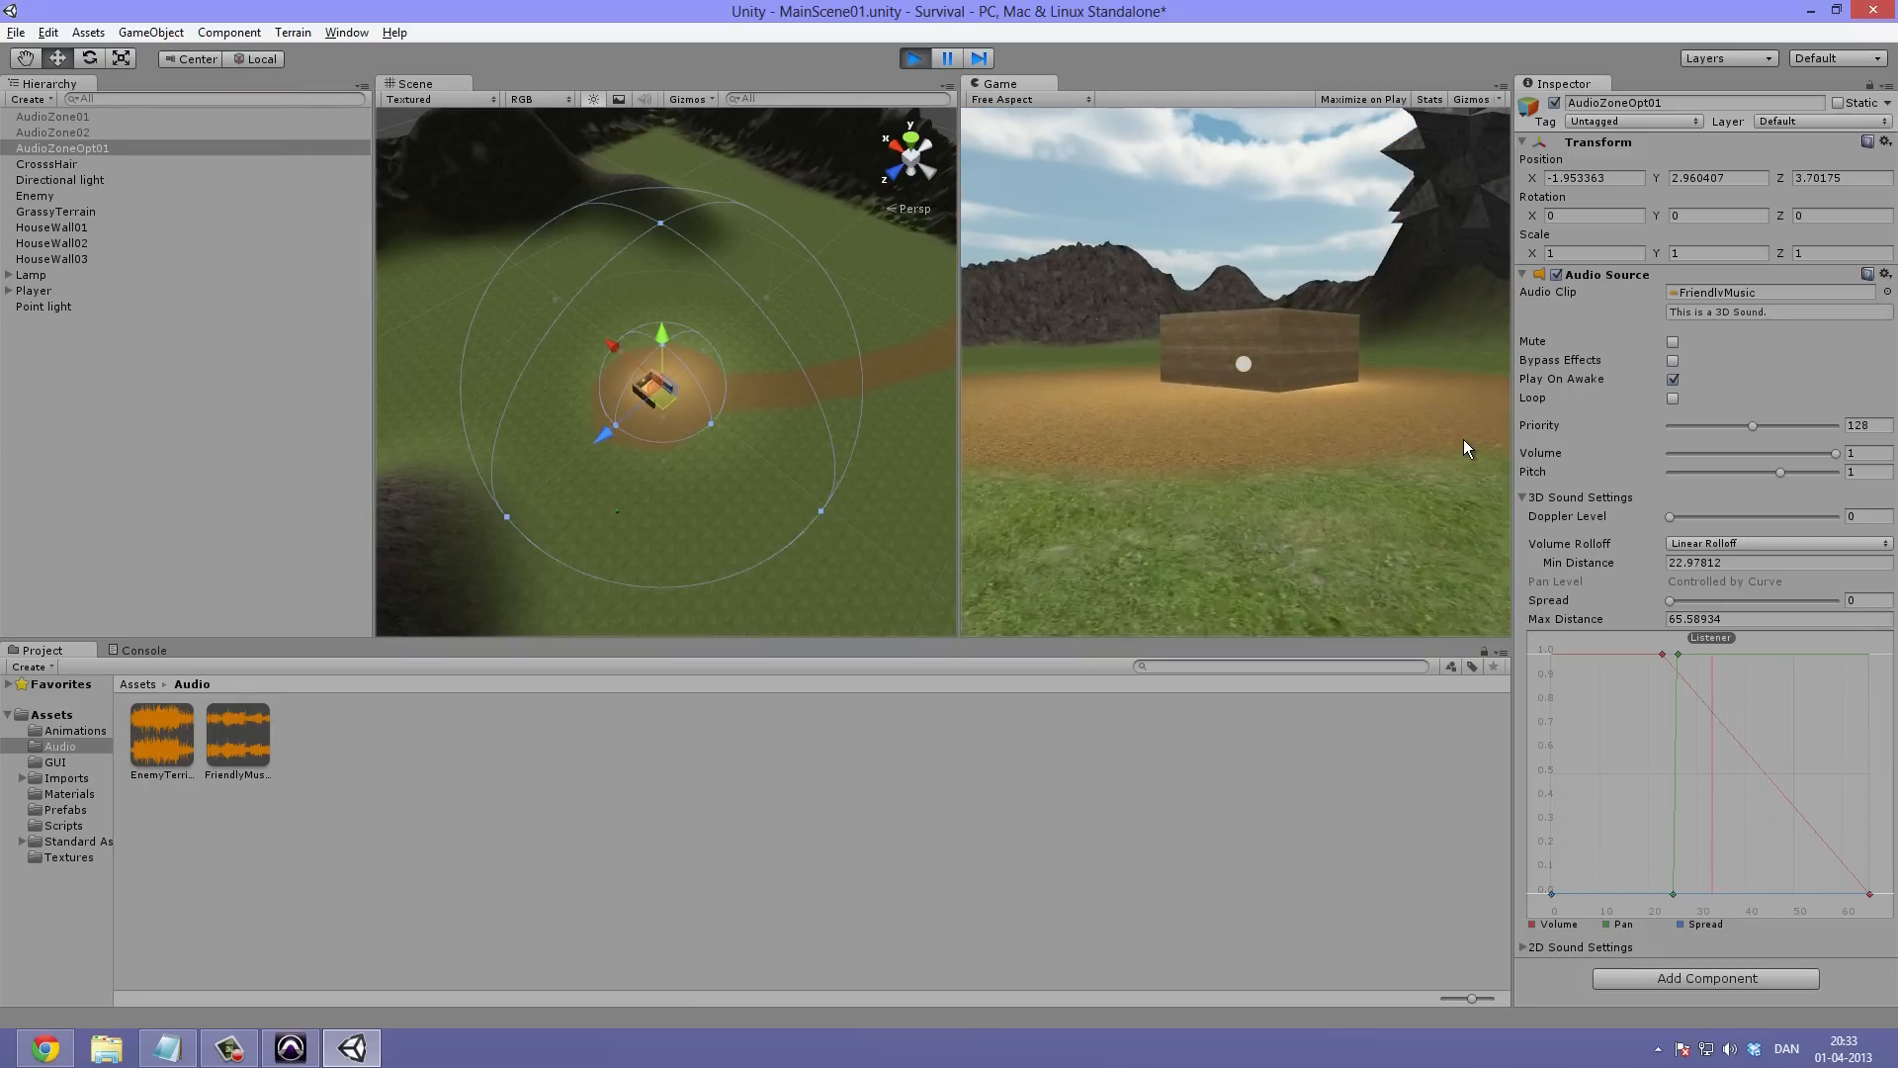
{"action": "key", "text": "ctrl+p"}
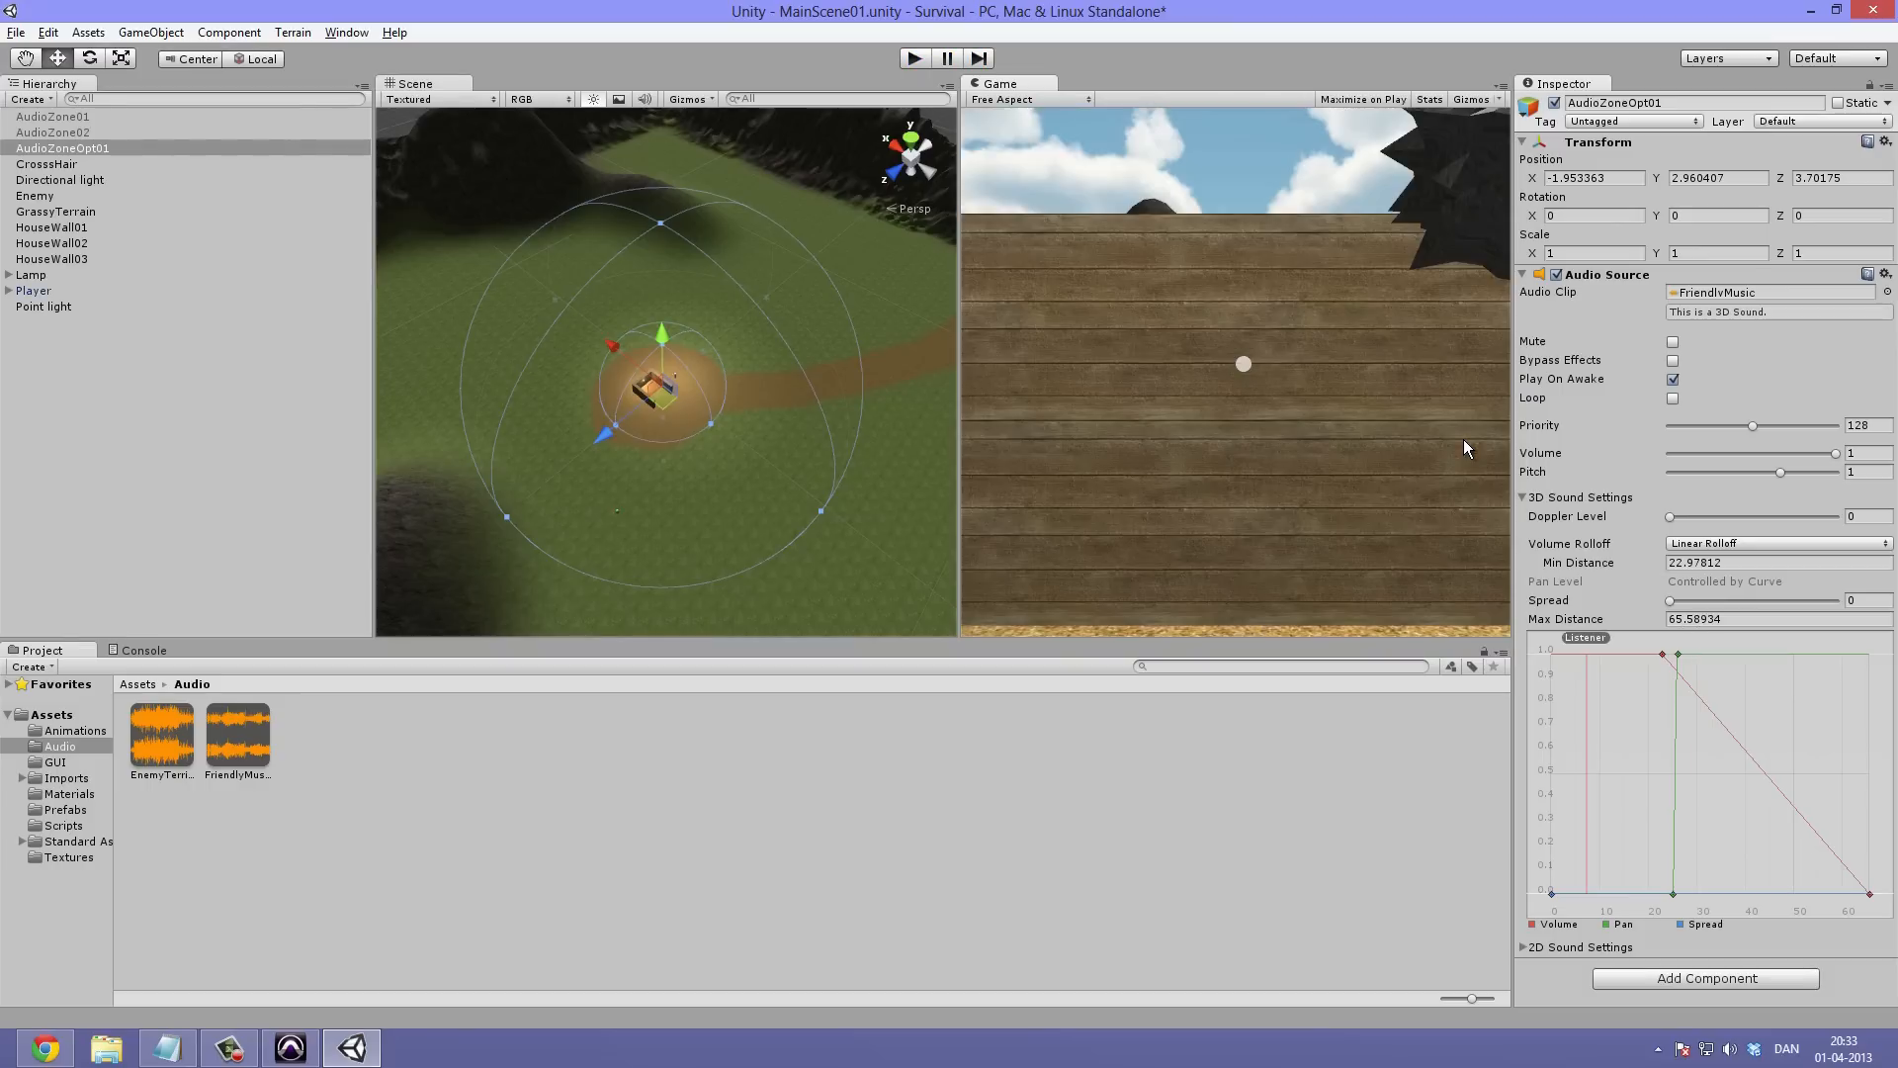
Switch Volume Rolloff to Logarithmic Rolloff, lower the curve's end key to 0 and move its middle key to about 0.33 at distance 38
{"action": "left_click", "coordinate": [1756, 546]}
{"action": "left_click", "coordinate": [1681, 561]}
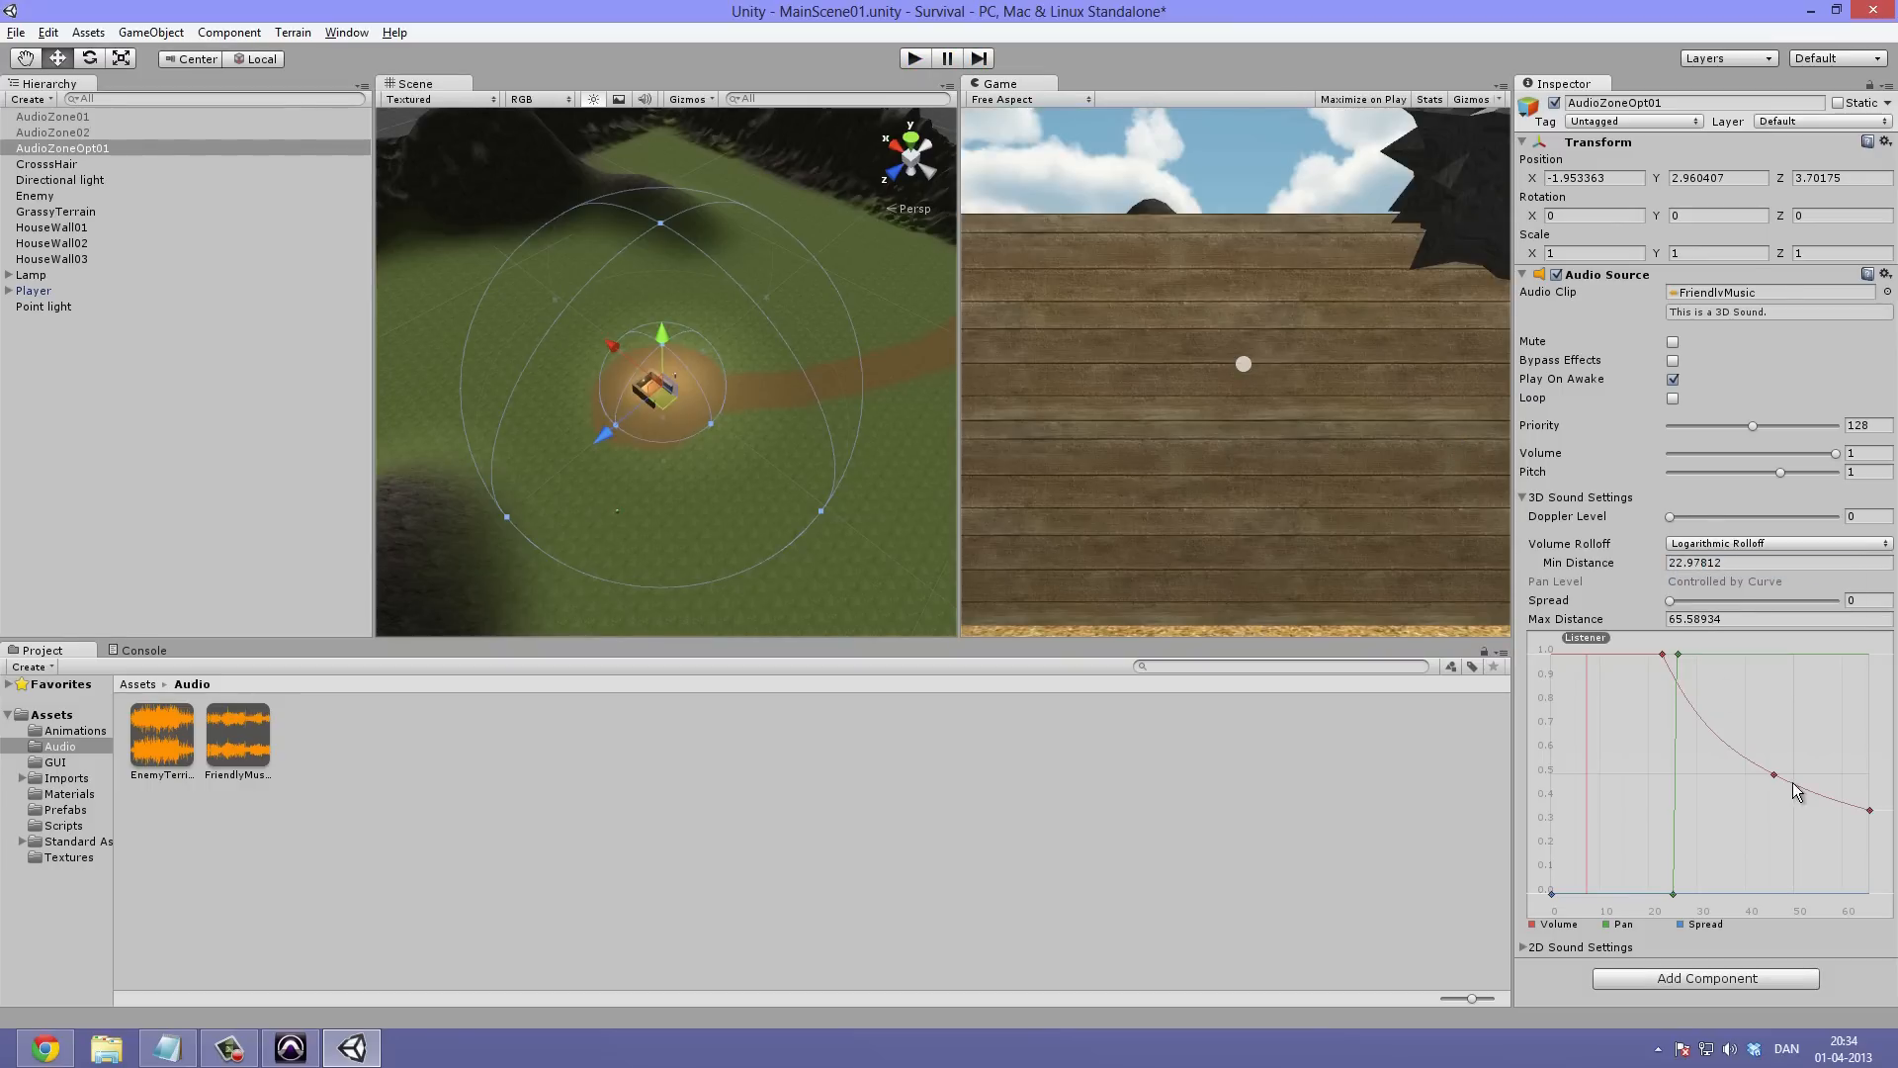
{"action": "left_click_drag", "start_coordinate": [1874, 841], "coordinate": [1870, 898]}
{"action": "left_click_drag", "start_coordinate": [1777, 775], "coordinate": [1741, 816]}
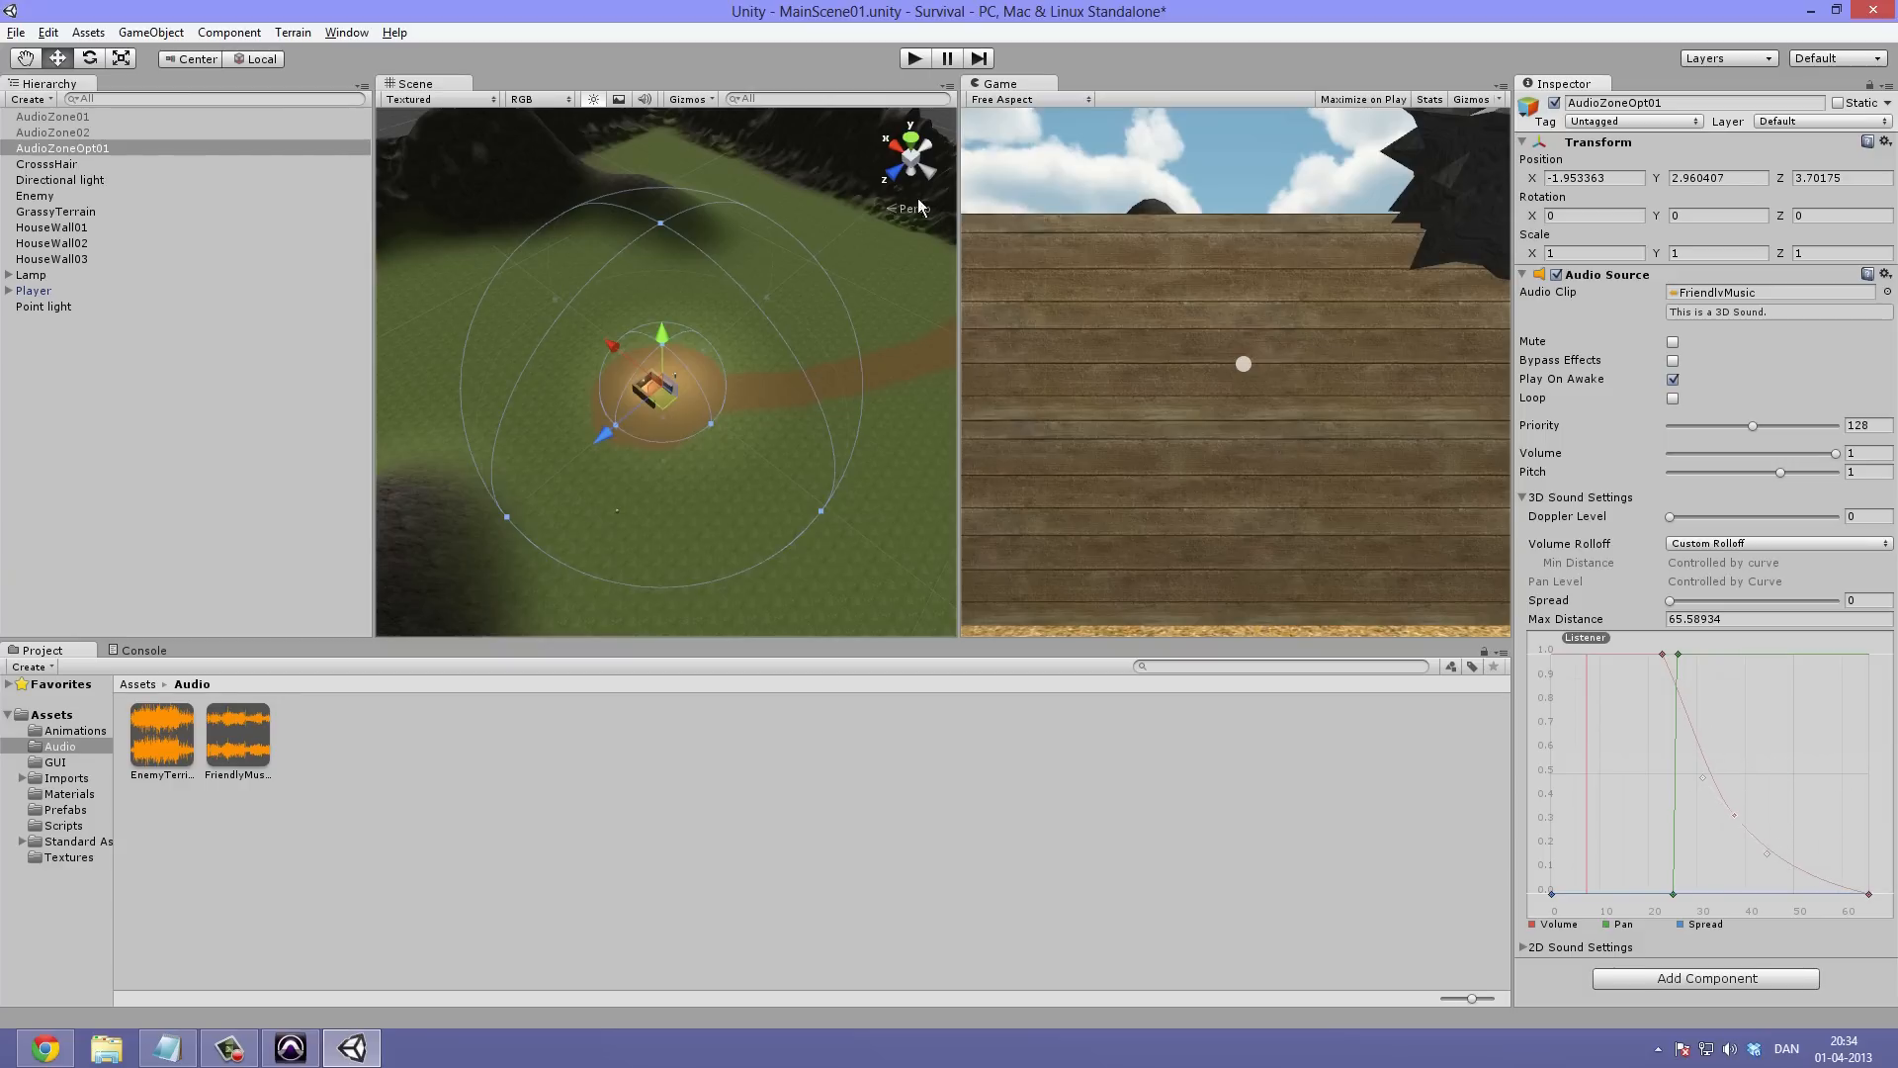
Playtest the custom volume rolloff by walking the player from the house onto the grass, and stop playing
{"action": "left_click", "coordinate": [909, 57]}
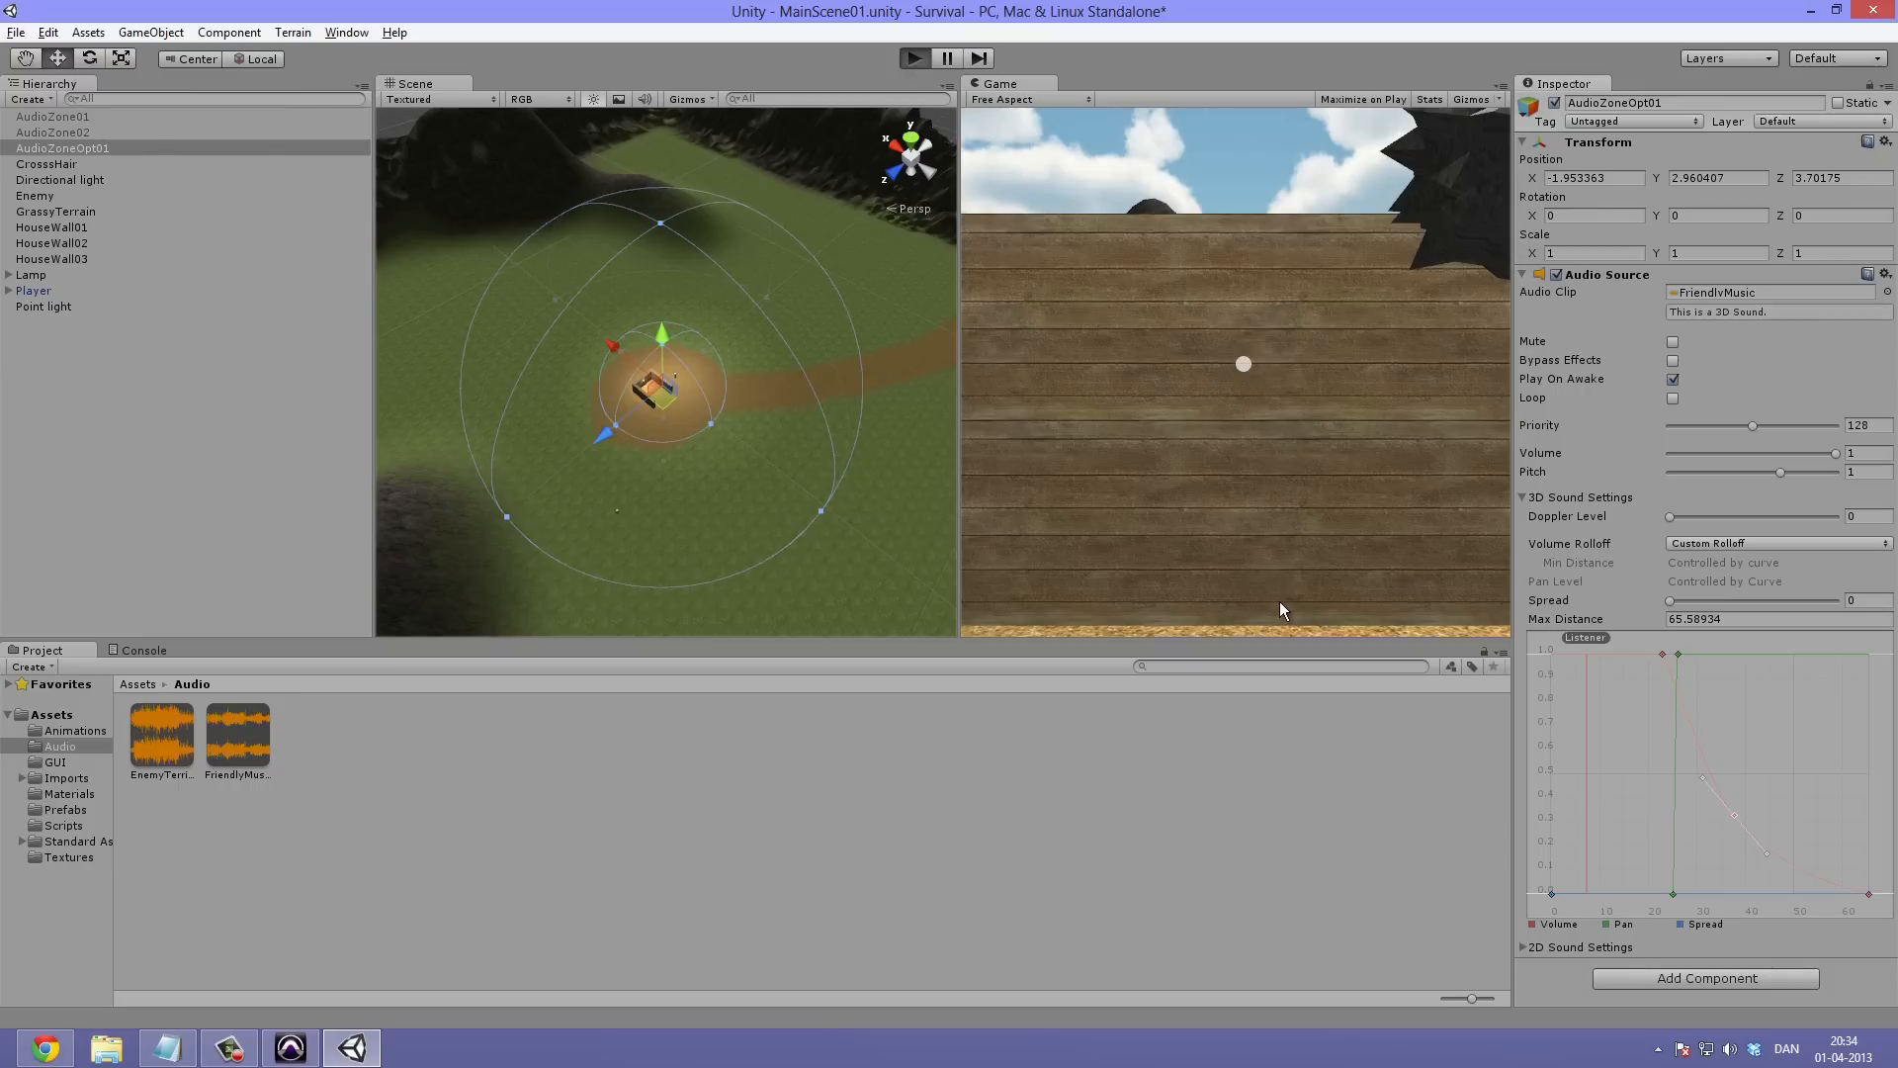
{"action": "key", "text": "w"}
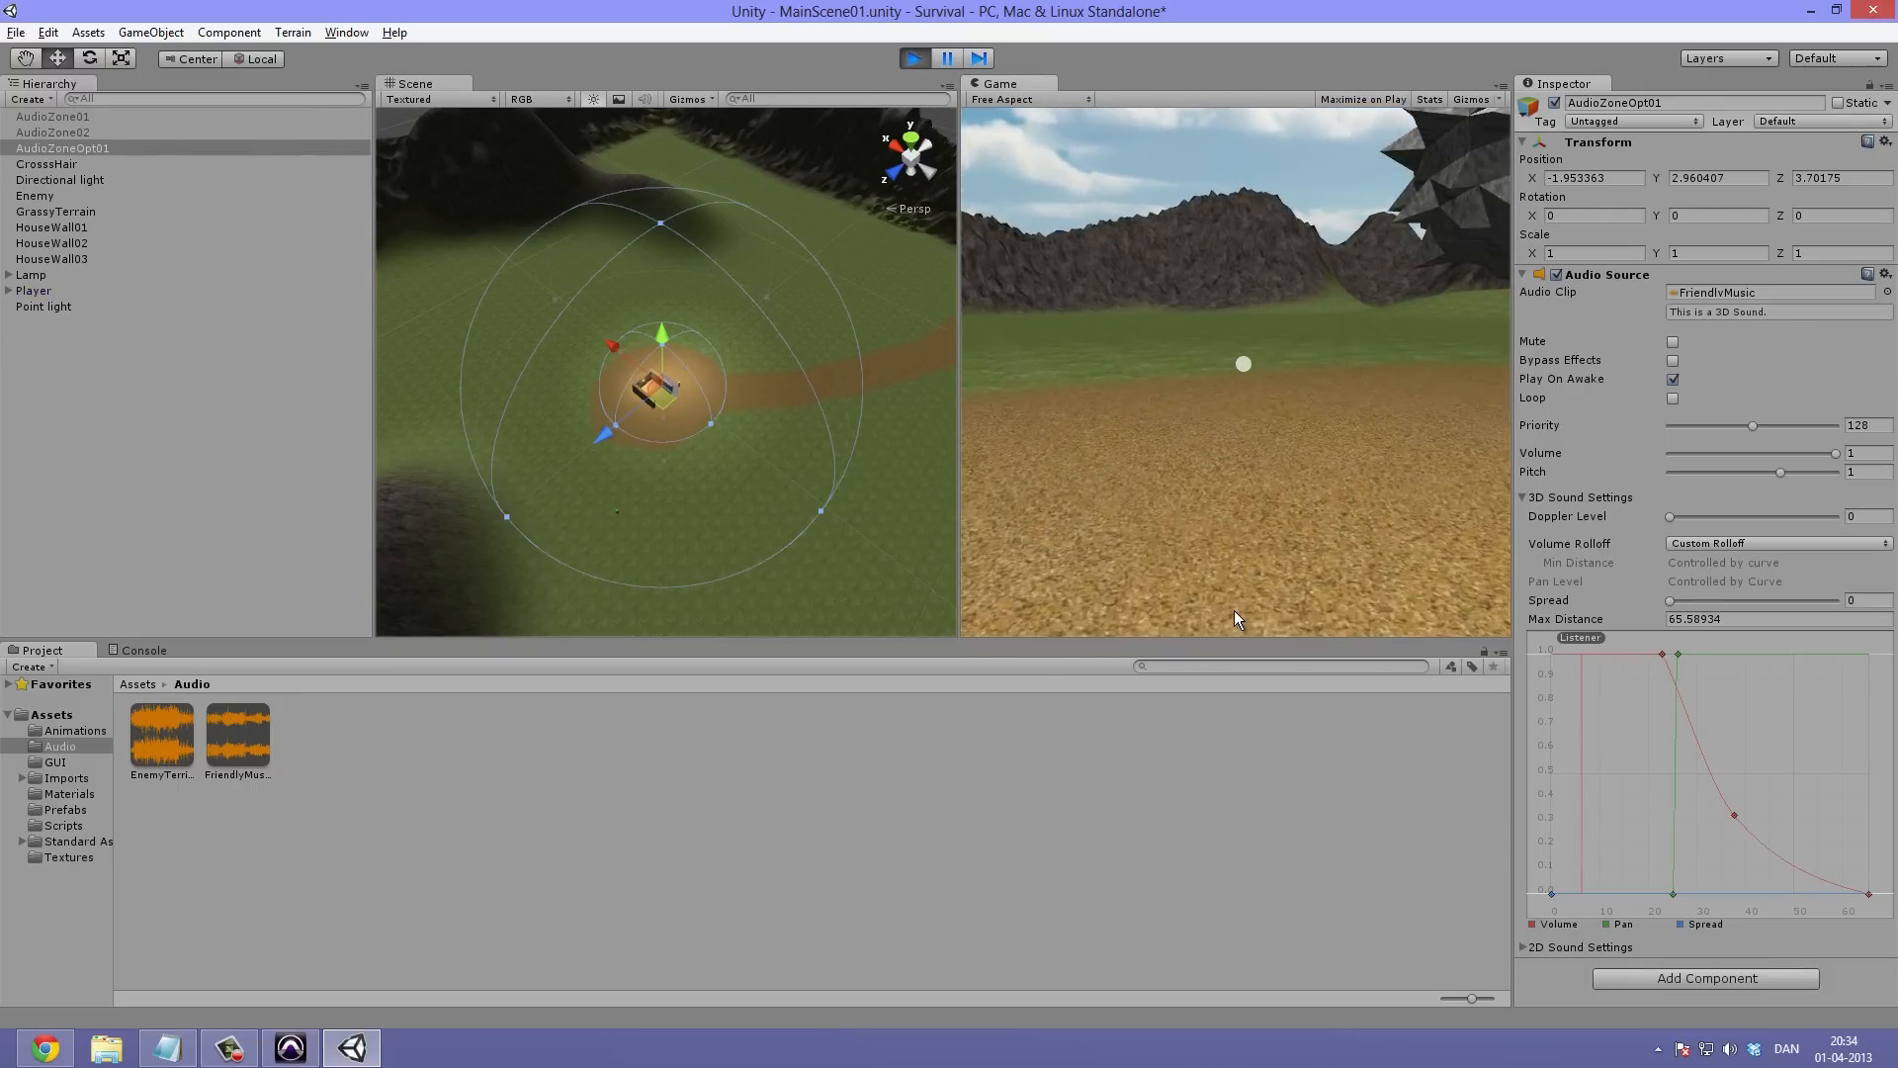
{"action": "key", "text": "w"}
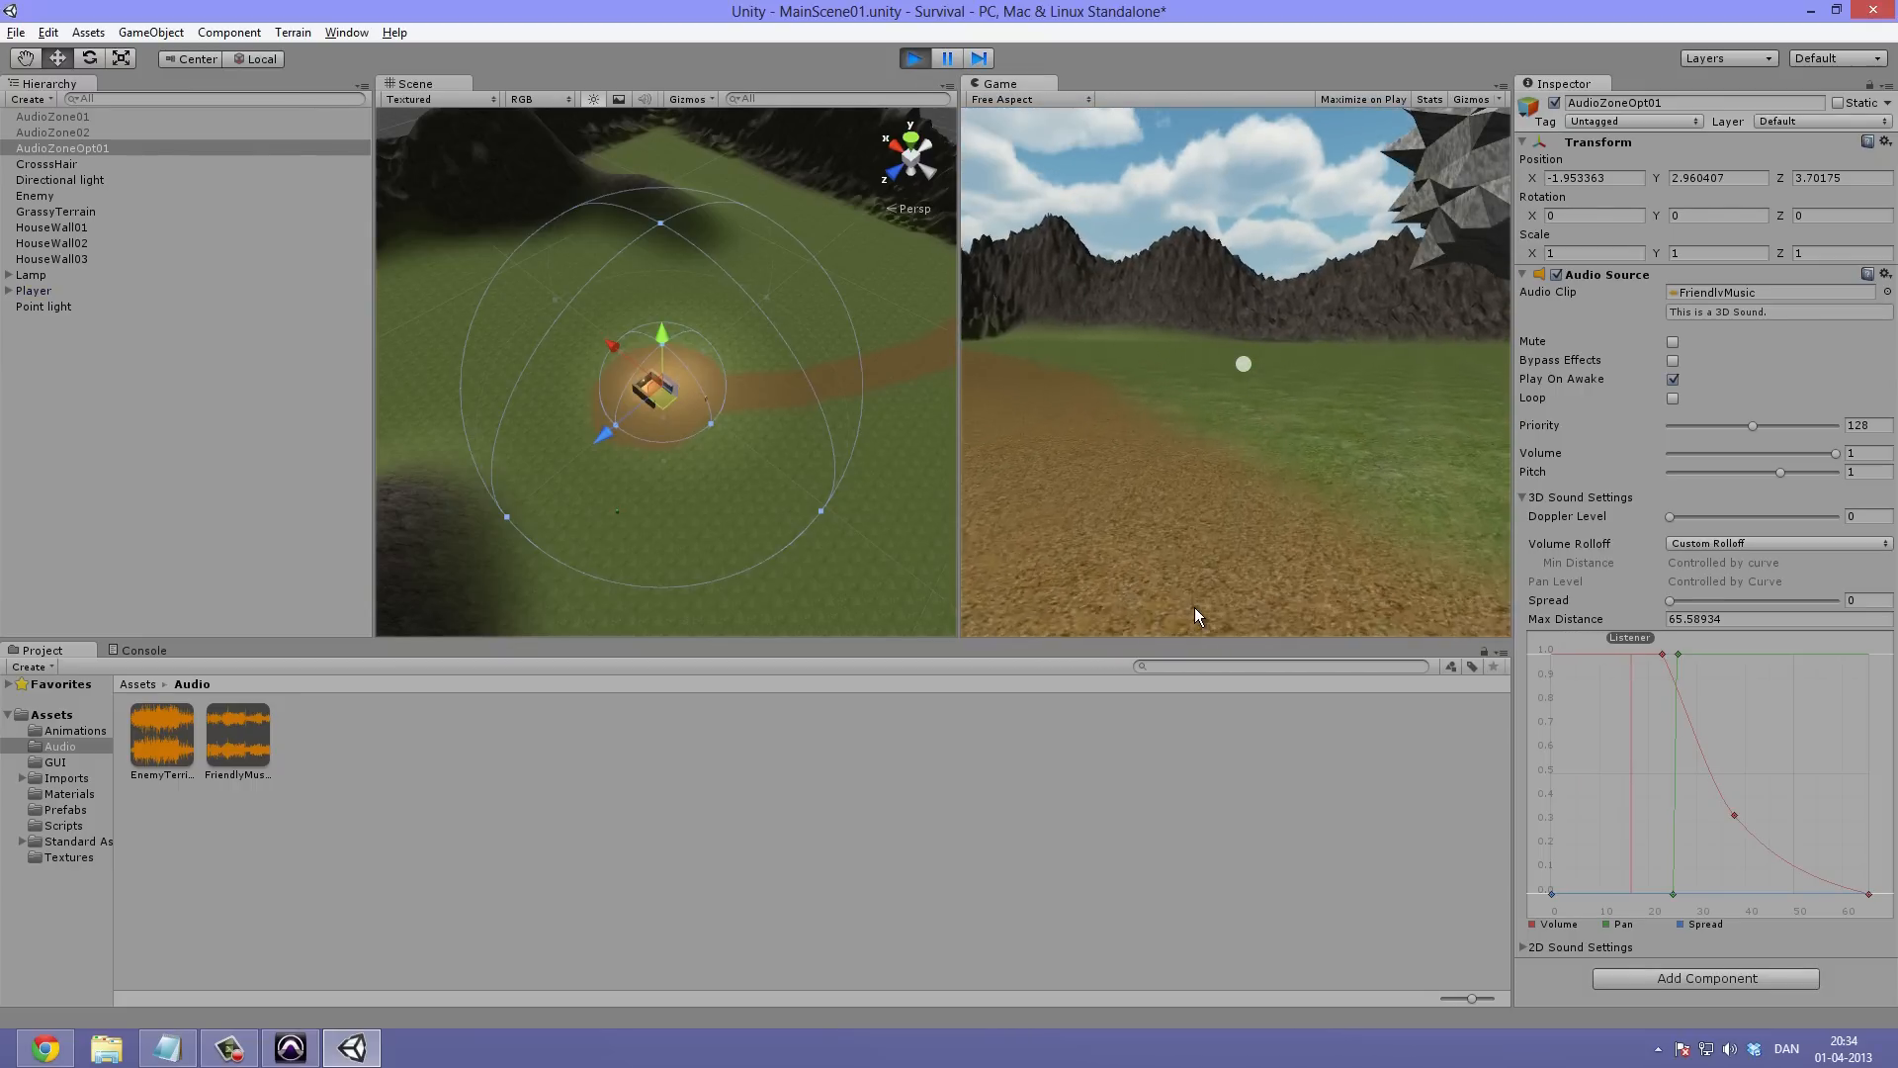
{"action": "key", "text": "w"}
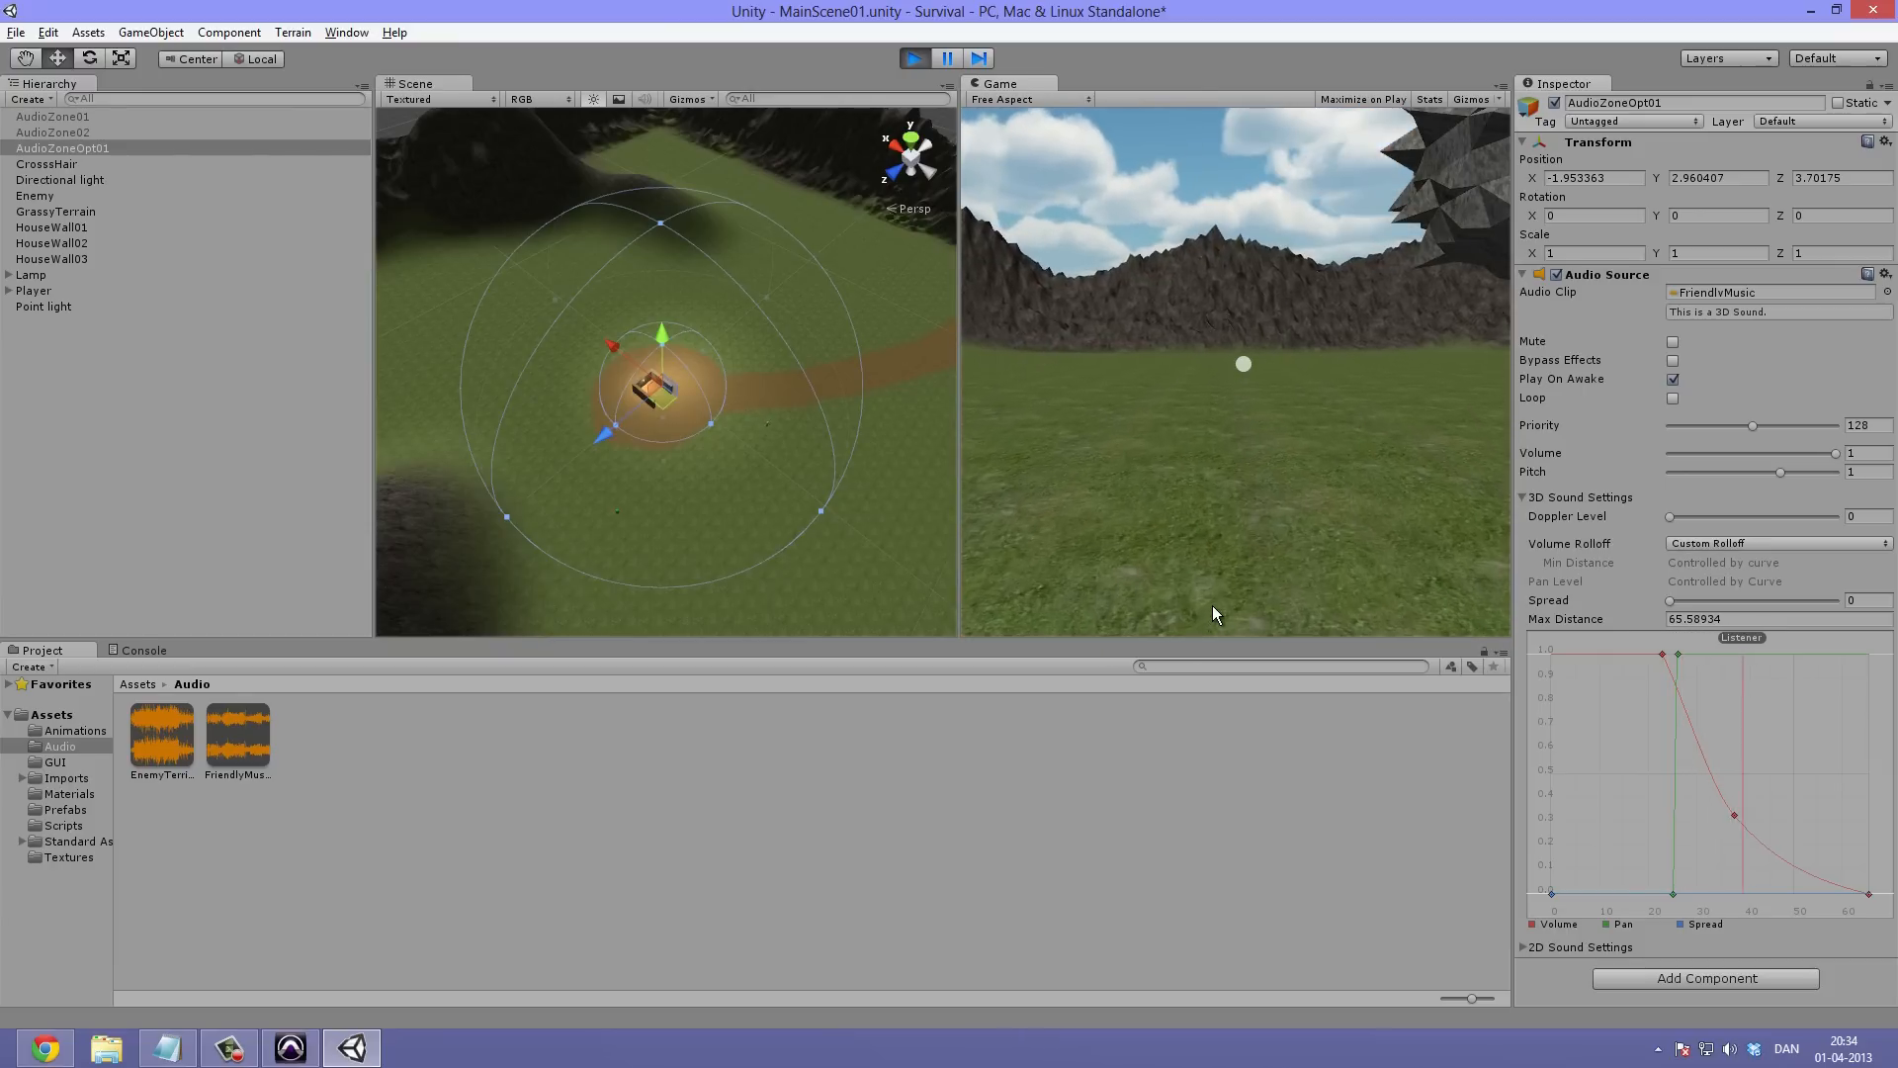
{"action": "key", "text": "ctrl+p"}
Duplicate AudioZoneOpt01 and rename the copy AudioZoneOpt02
{"action": "left_click", "coordinate": [106, 149]}
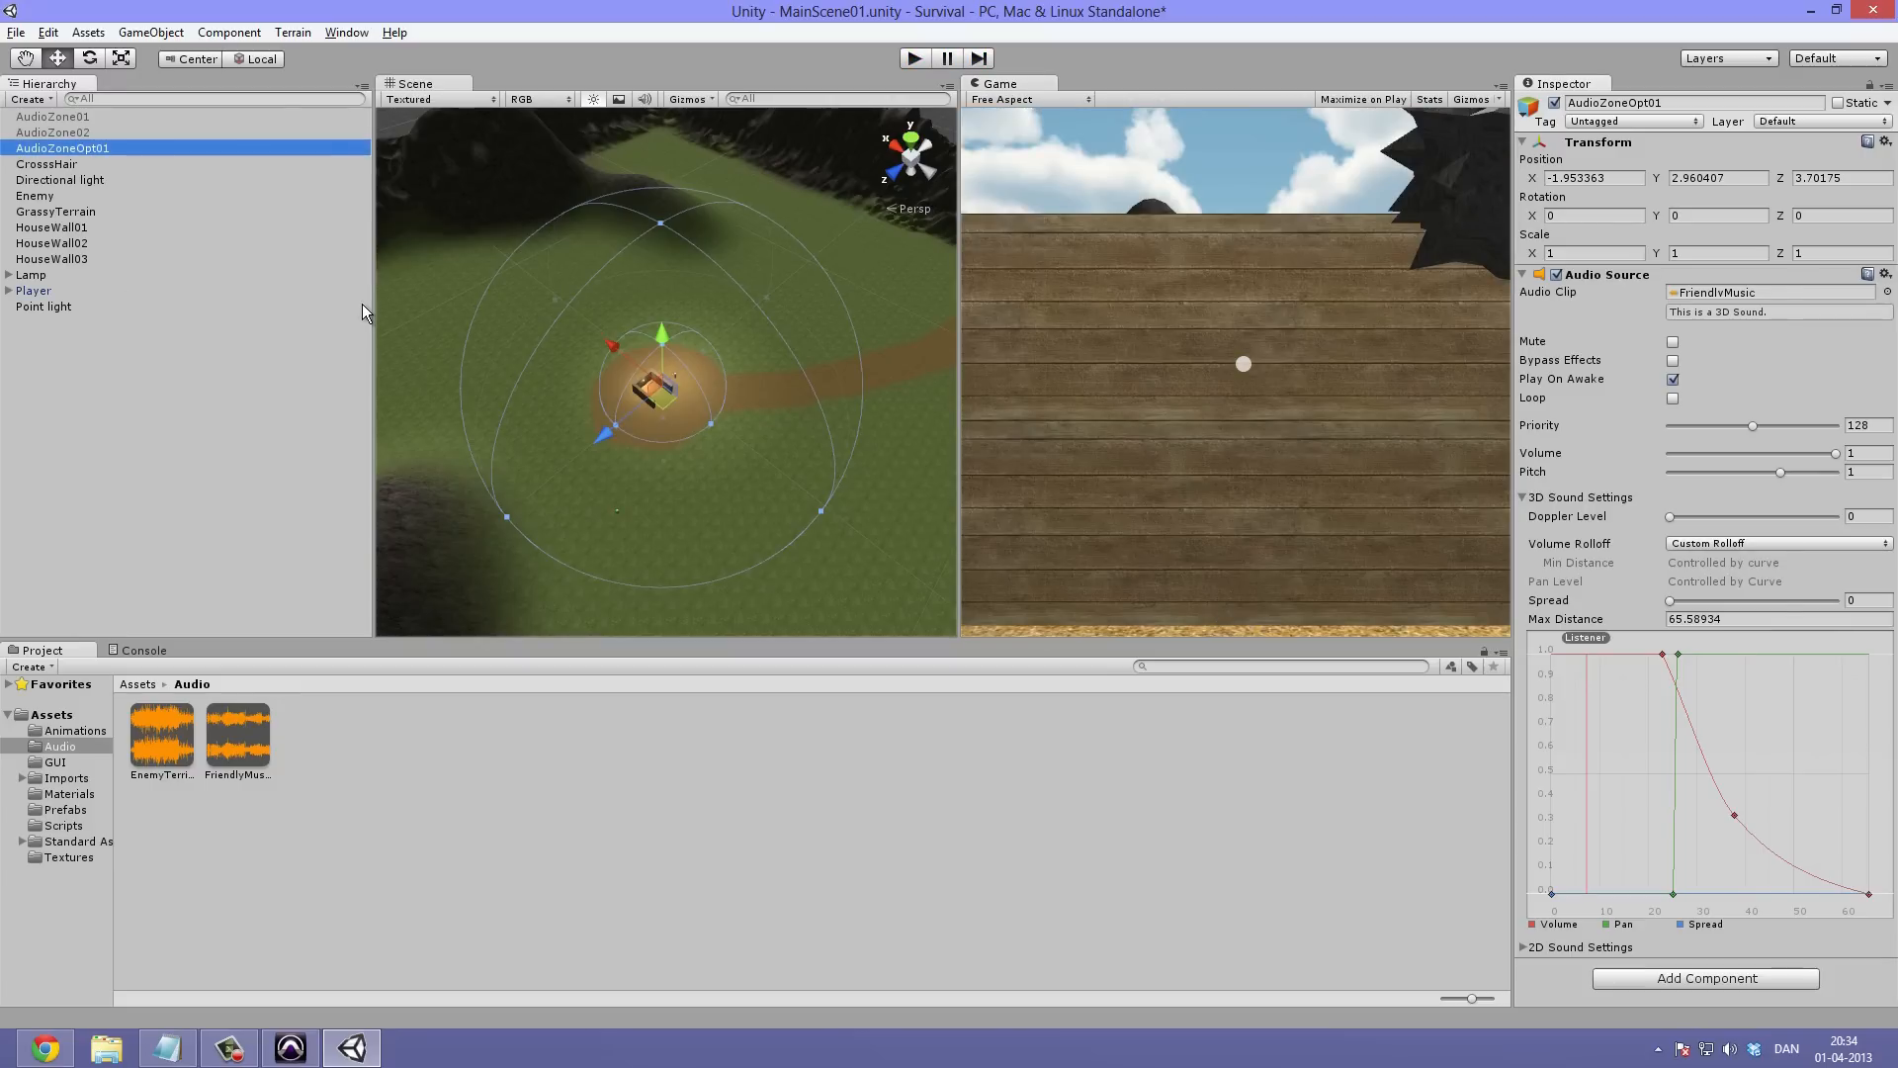
{"action": "key", "text": "ctrl+d"}
{"action": "left_click", "coordinate": [126, 152]}
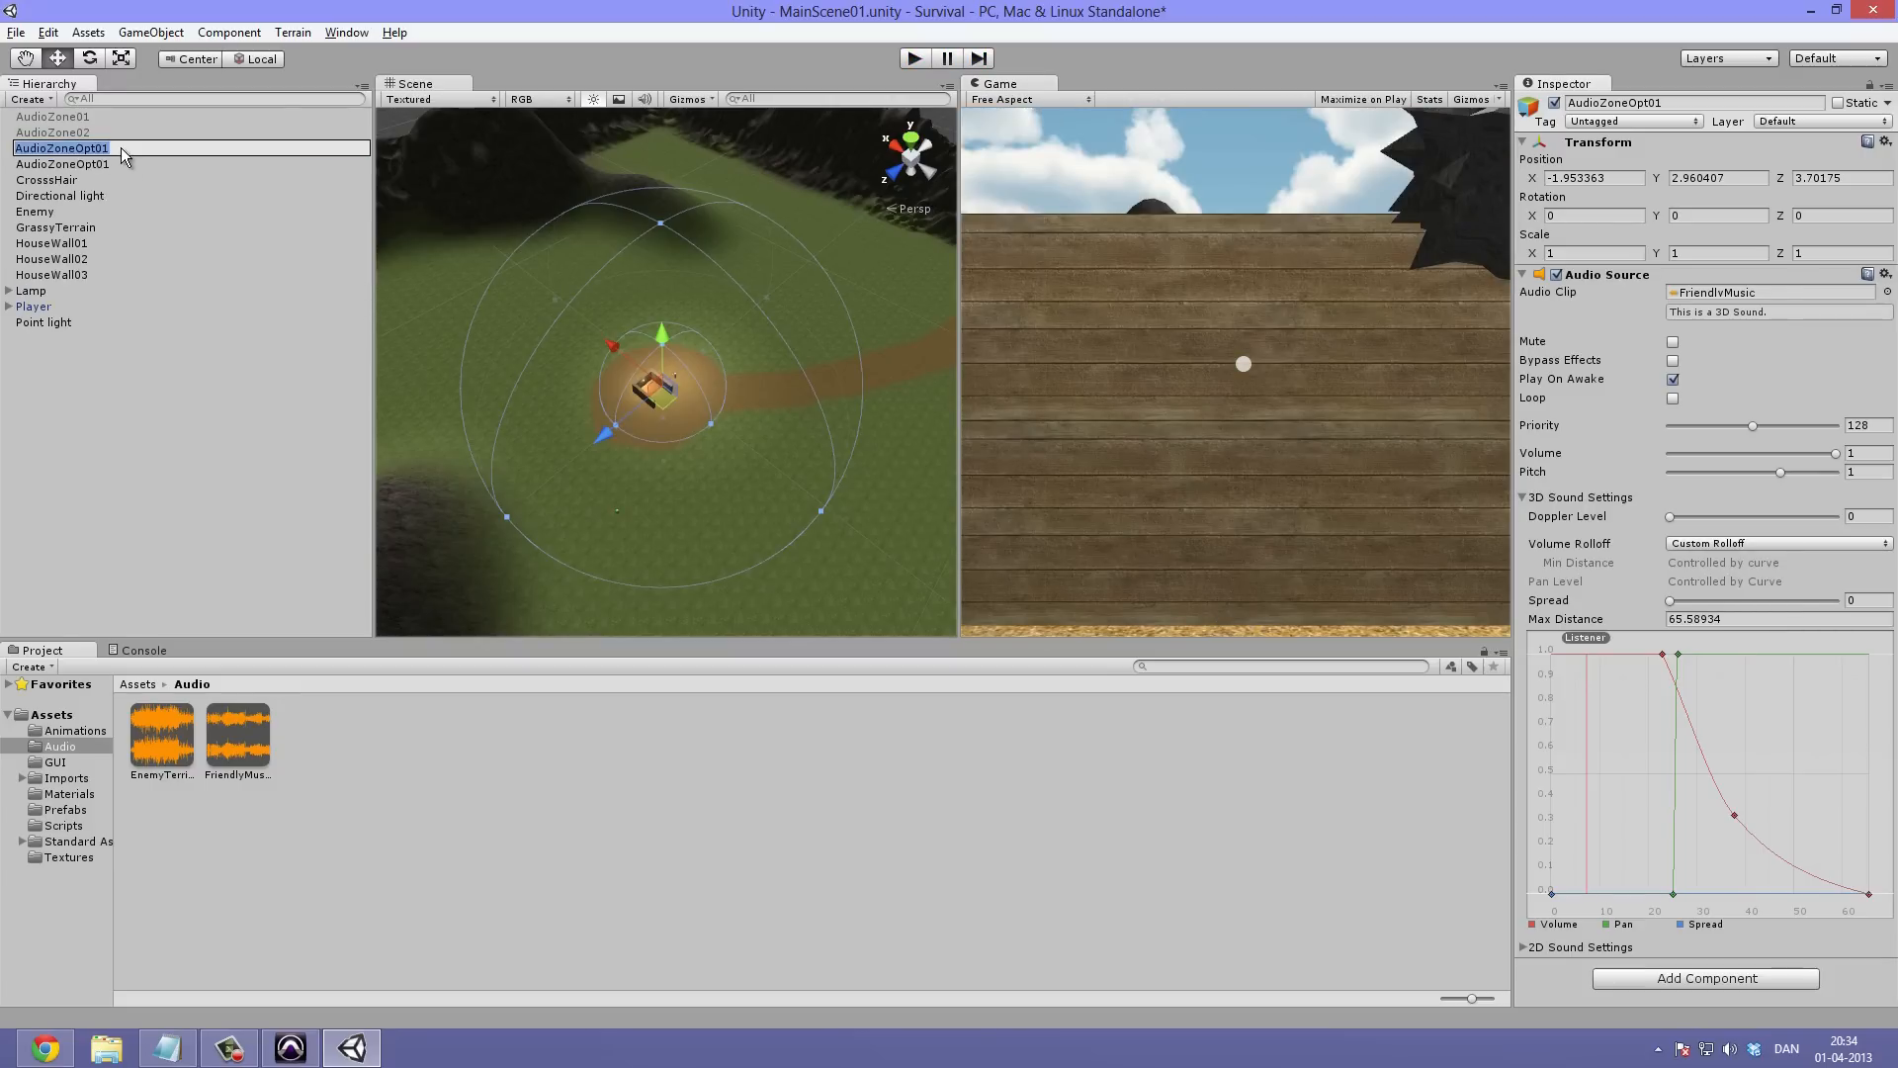
{"action": "key", "text": "BackSpace"}
{"action": "type", "text": "2"}
{"action": "key", "text": "Return"}
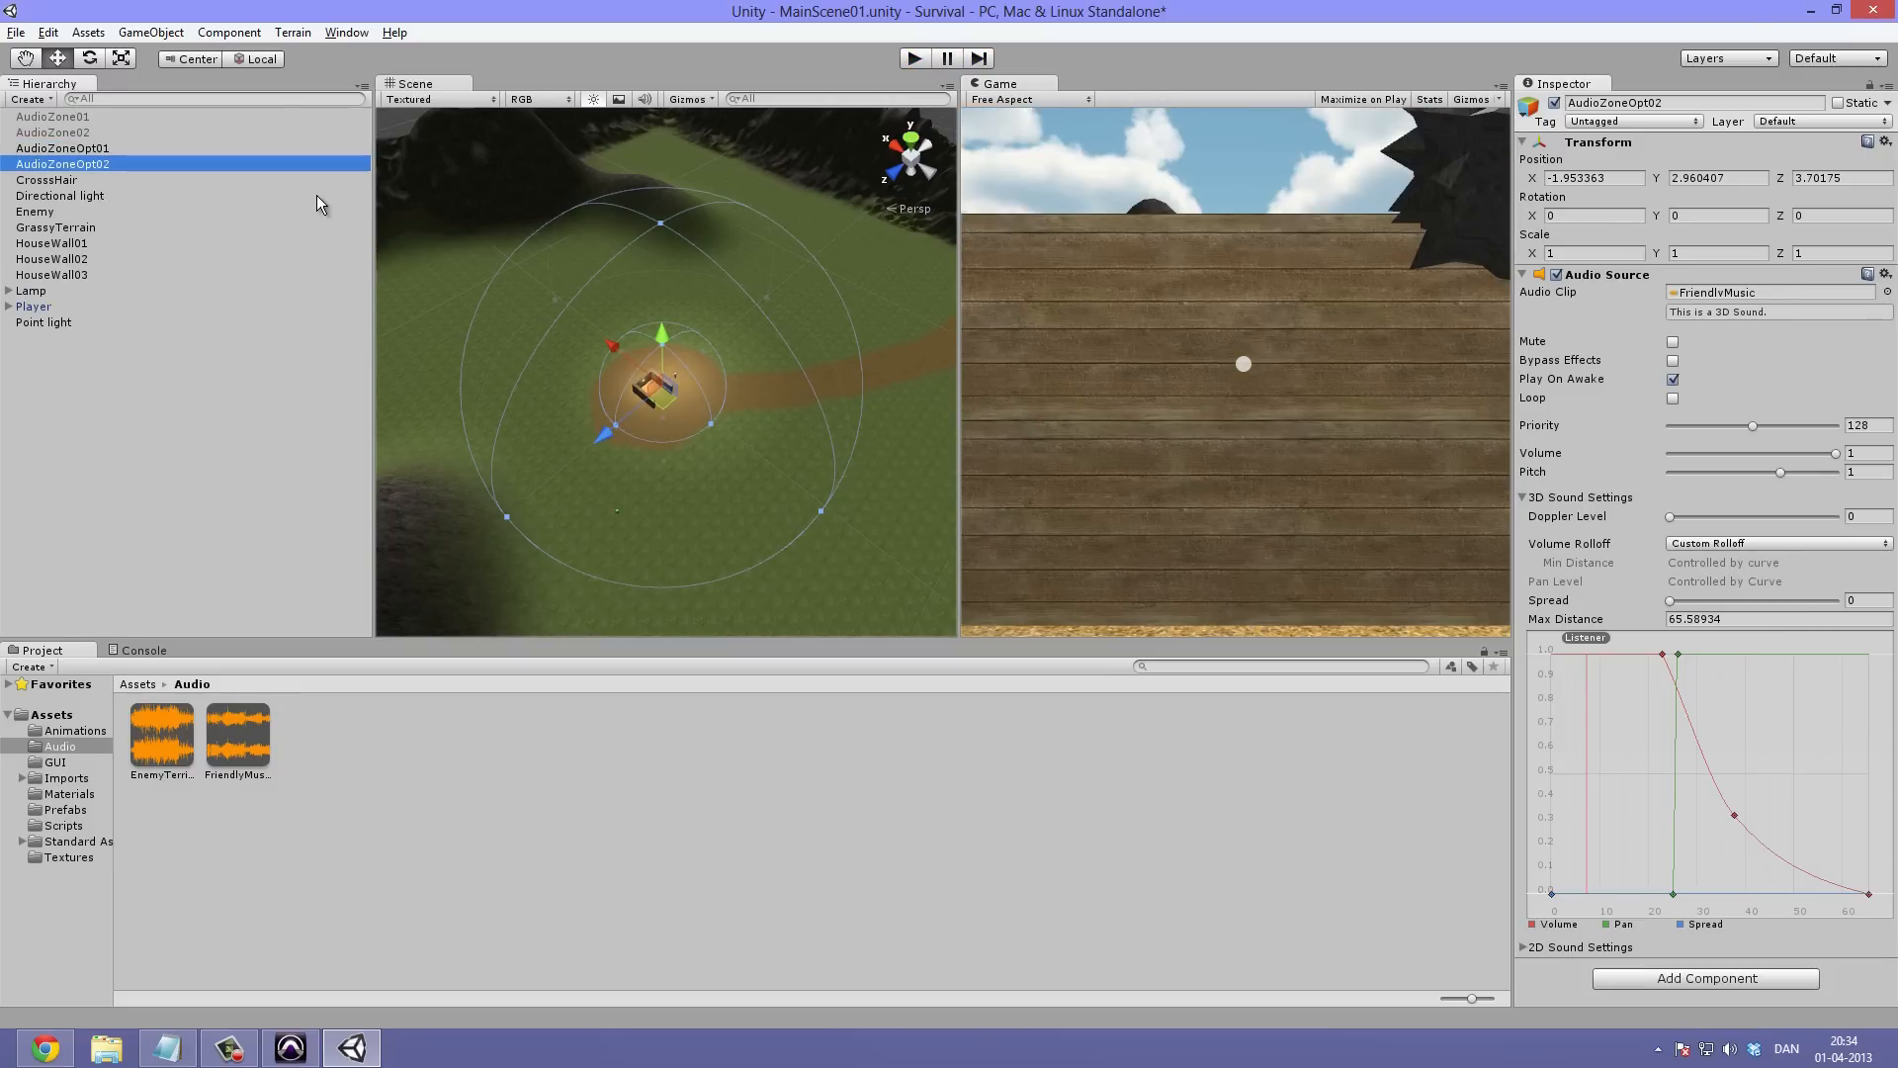
Enable Loop on the Audio Sources of both AudioZoneOpt01 and AudioZoneOpt02
{"action": "left_click", "coordinate": [1672, 381]}
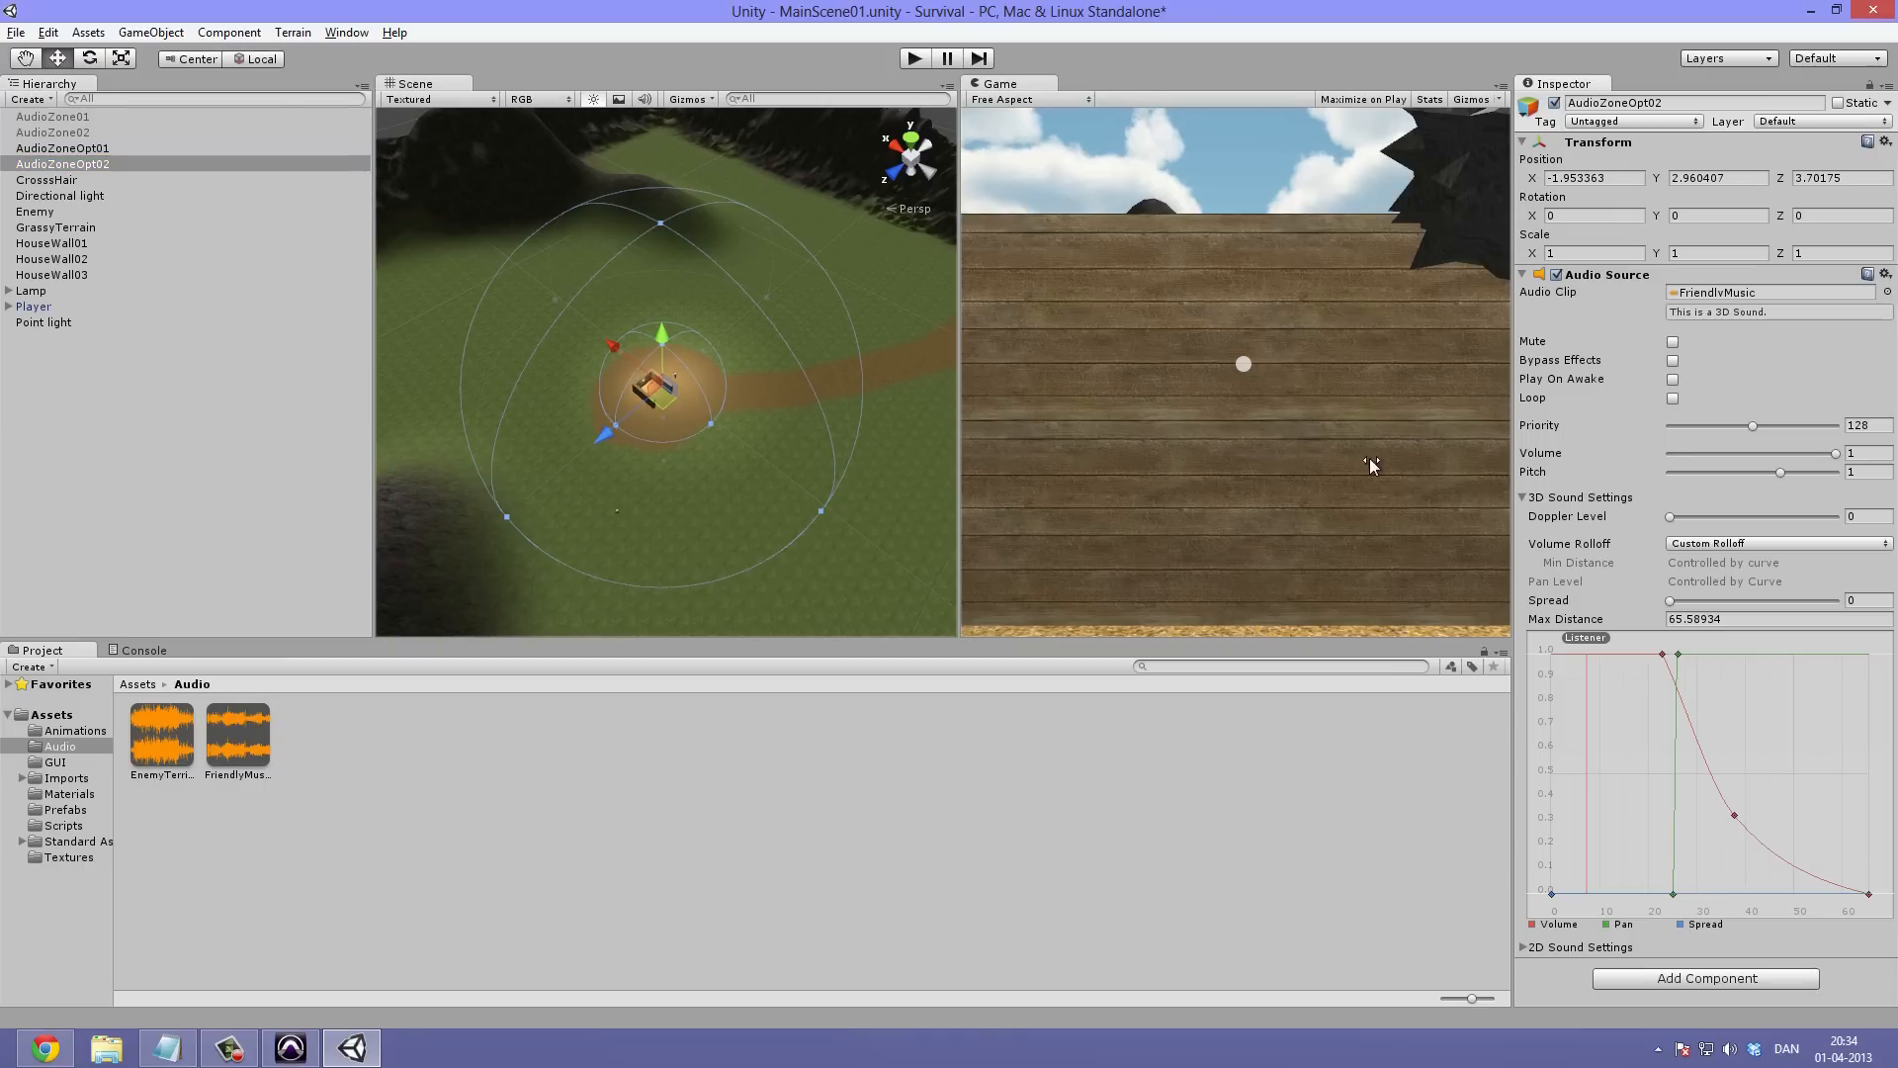
{"action": "left_click_drag", "start_coordinate": [673, 330], "coordinate": [739, 397], "text": "alt"}
{"action": "left_click", "coordinate": [117, 164]}
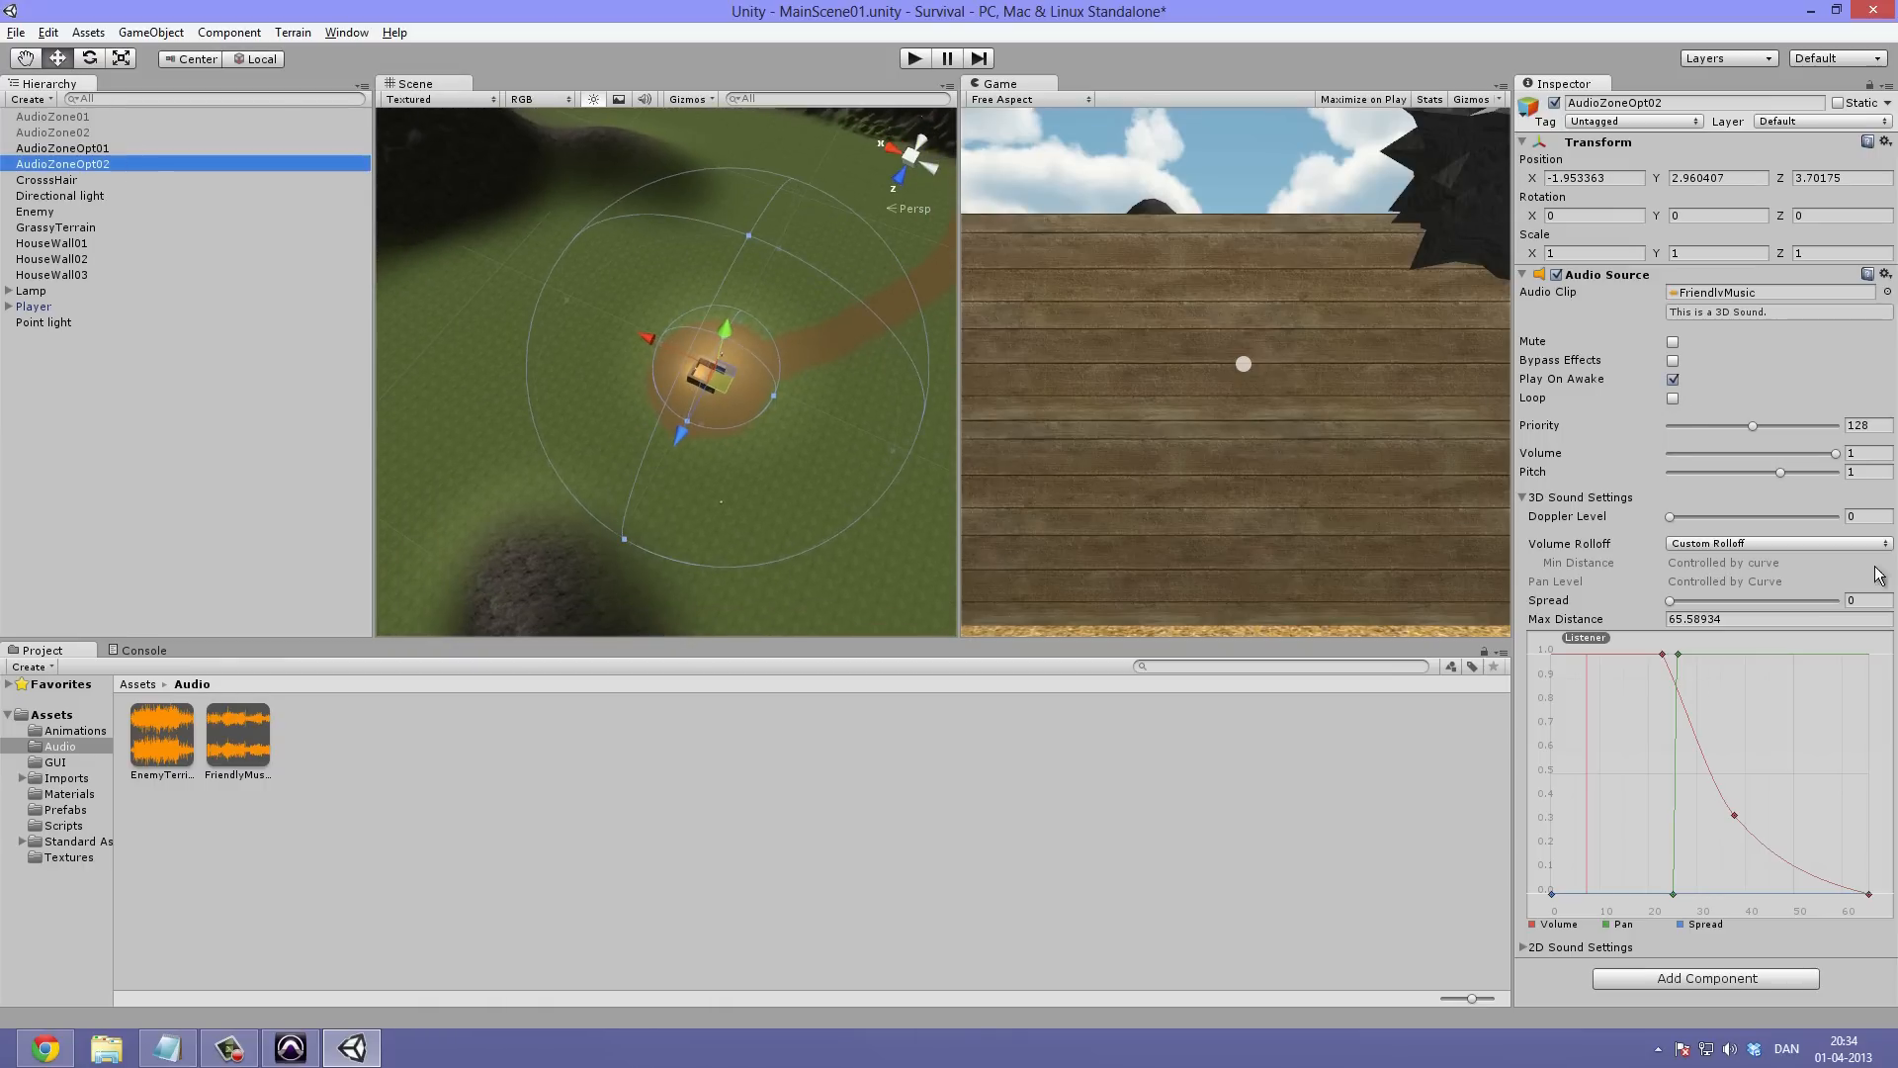
{"action": "left_click", "coordinate": [130, 148], "text": "ctrl"}
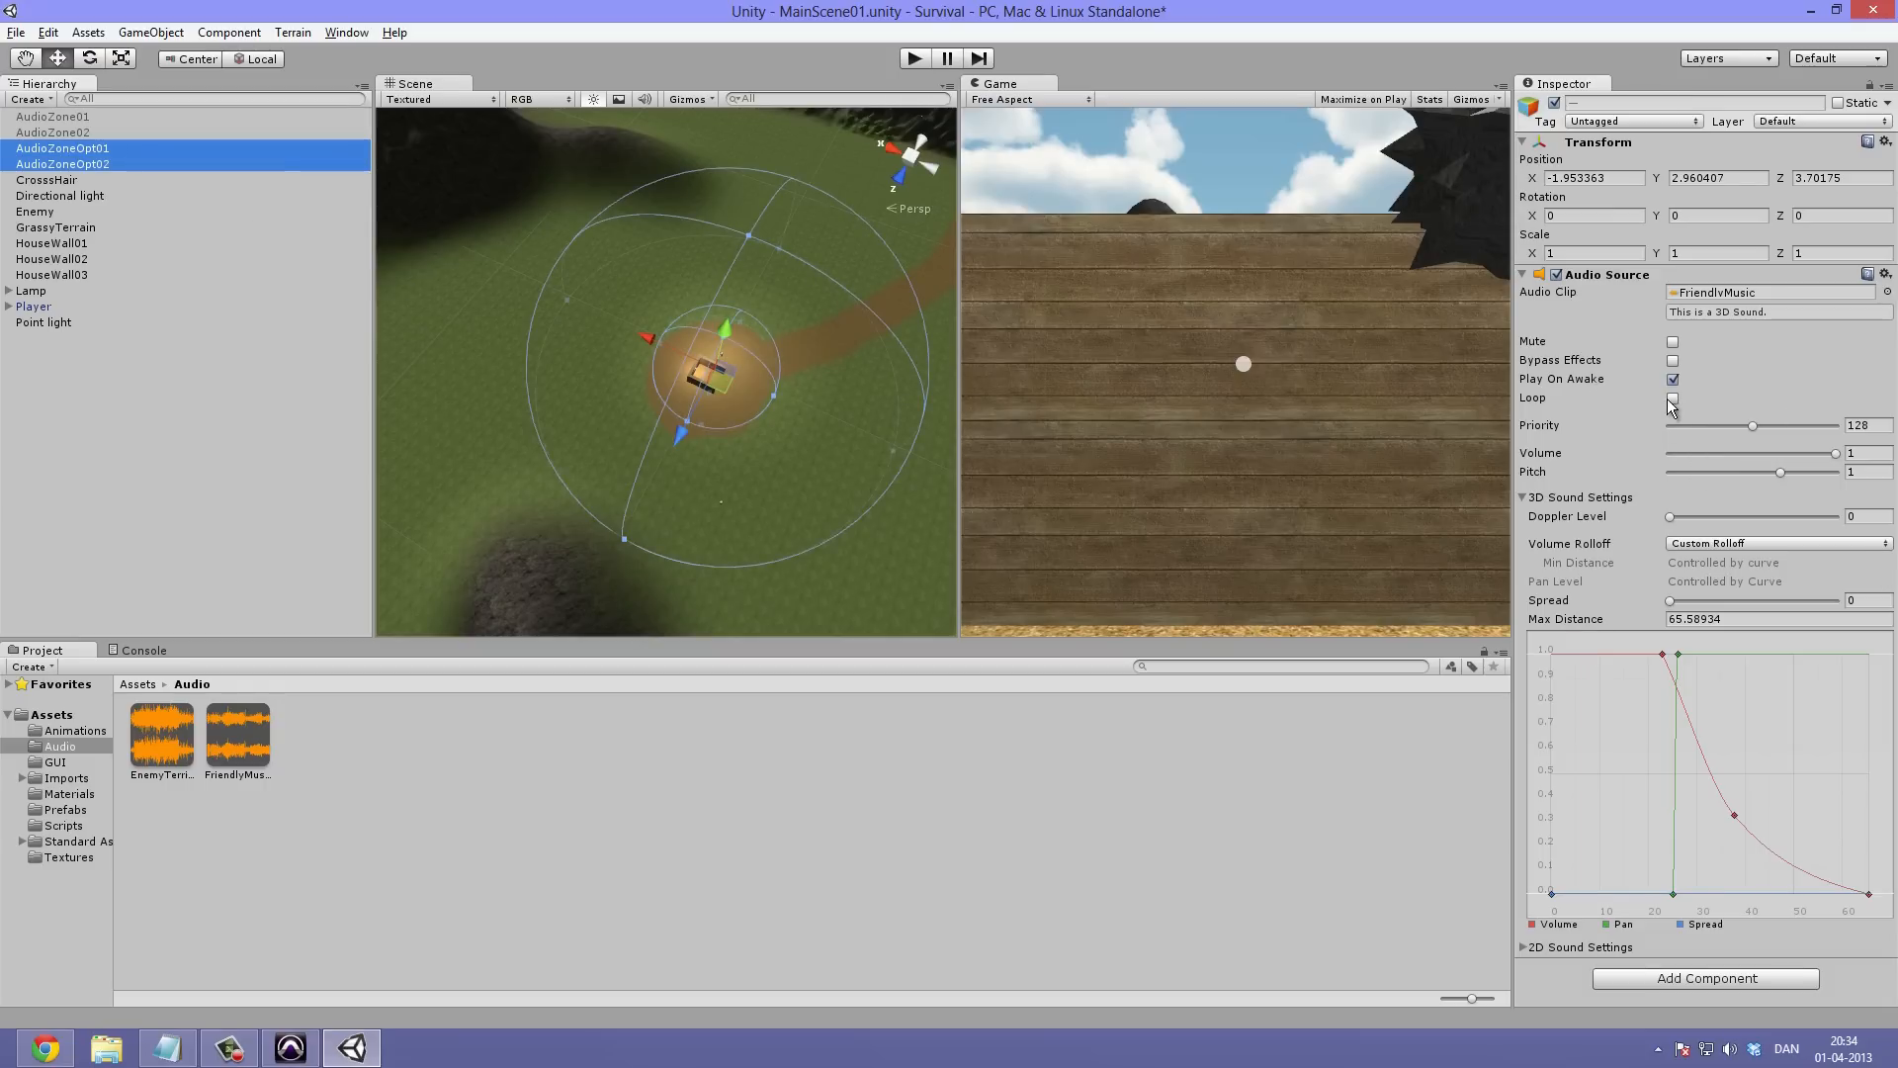
{"action": "left_click", "coordinate": [1672, 398]}
Move AudioZoneOpt02 from the house to the far end of the dirt path, at about X -111.6 and Z -114.5
{"action": "left_click", "coordinate": [114, 170]}
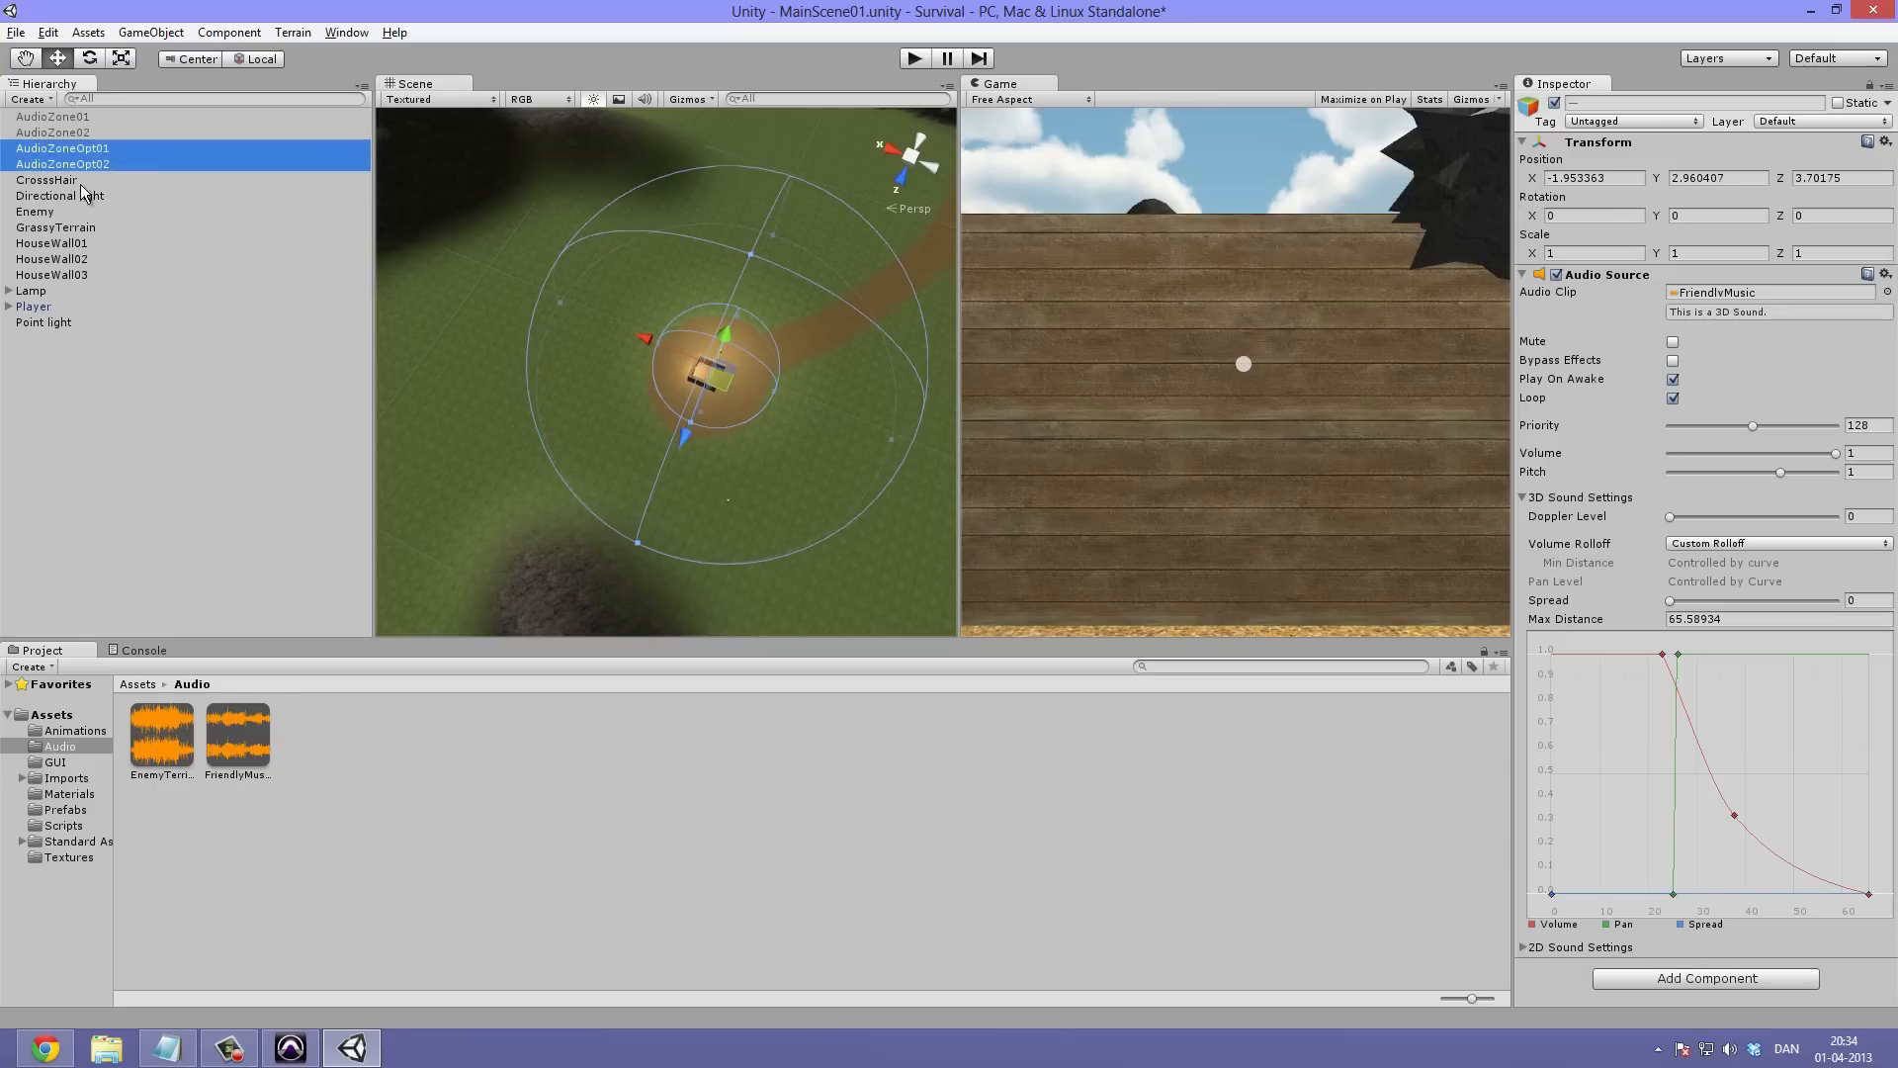
{"action": "left_click", "coordinate": [105, 197]}
{"action": "left_click", "coordinate": [106, 166]}
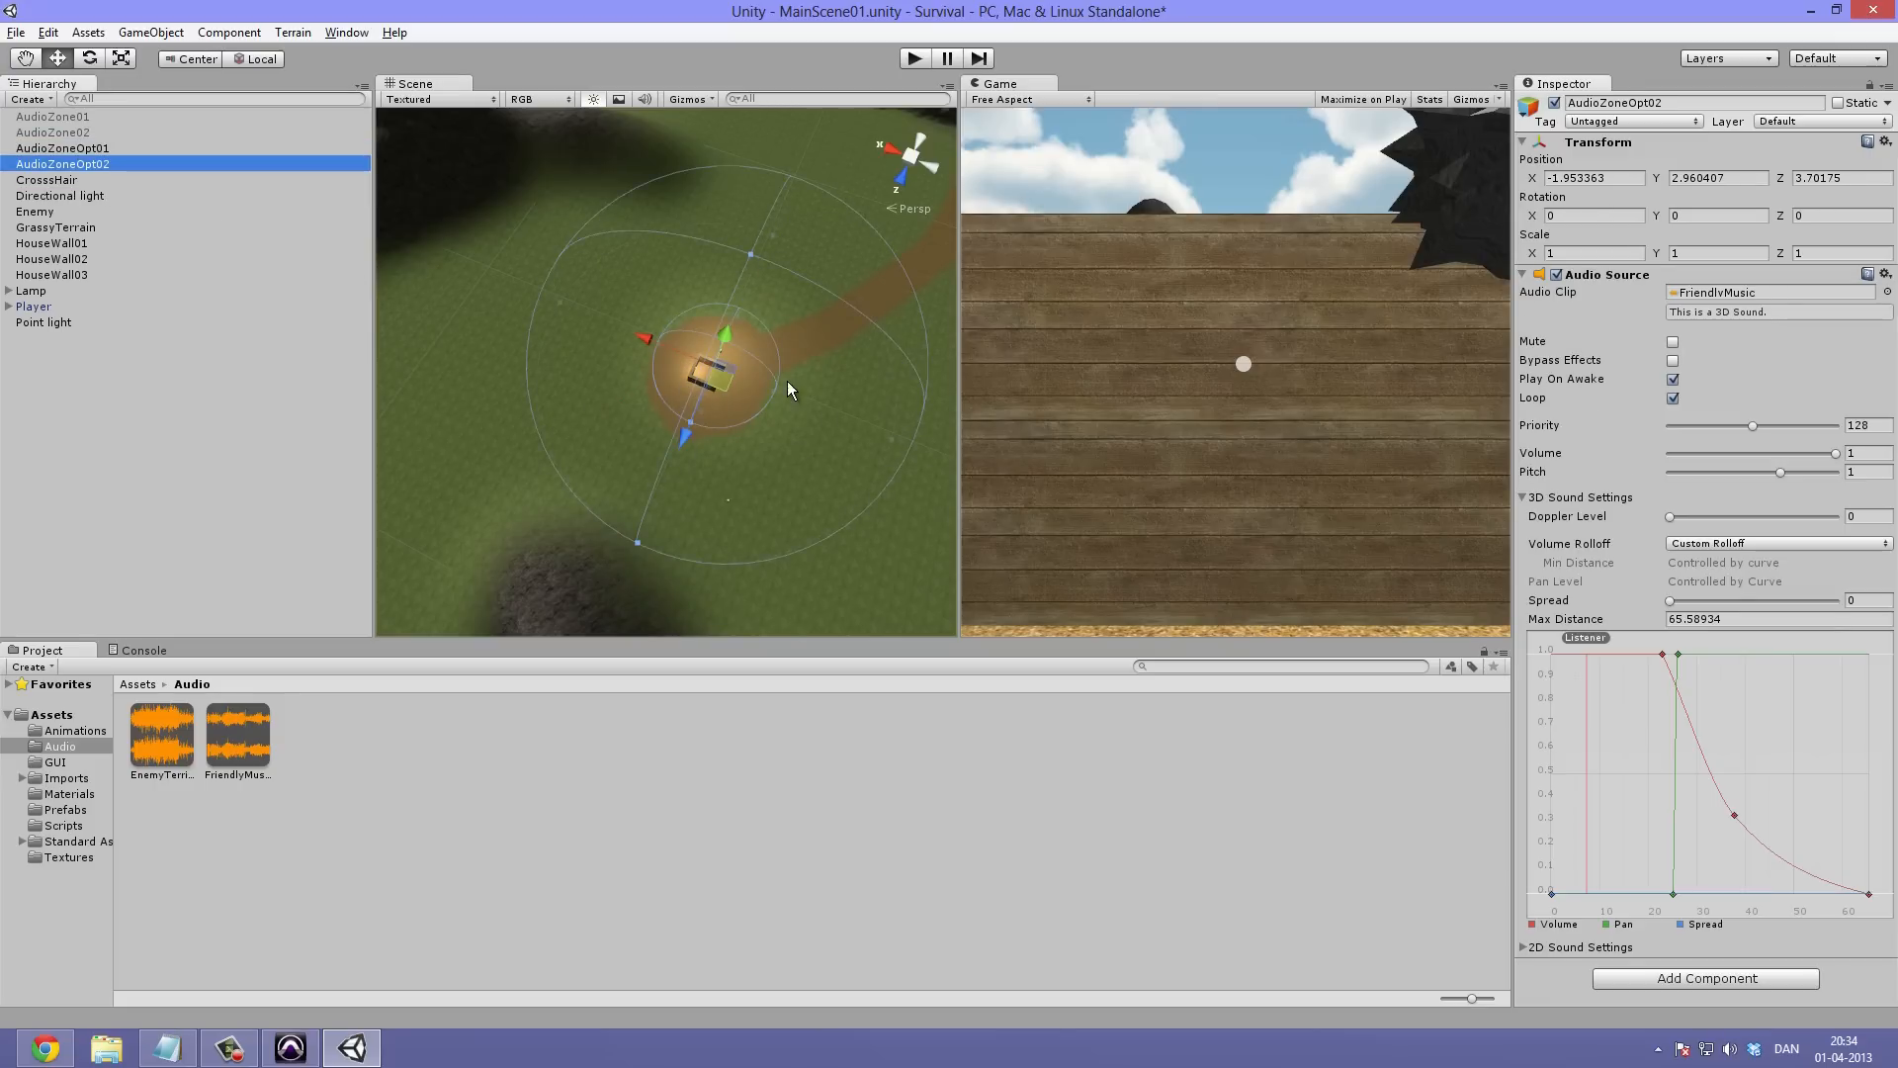
{"action": "scroll", "coordinate": [789, 386], "scroll_direction": "down", "scroll_amount": 4}
{"action": "left_click_drag", "start_coordinate": [696, 382], "coordinate": [737, 327]}
{"action": "middle_click_drag", "start_coordinate": [738, 327], "coordinate": [580, 384]}
{"action": "left_click_drag", "start_coordinate": [580, 384], "coordinate": [730, 283], "text": "alt"}
{"action": "left_click_drag", "start_coordinate": [593, 281], "coordinate": [878, 181], "text": "alt"}
Playtest with Maximize on Play off by walking the player from the house into AudioZoneOpt02's range, and stop playing
{"action": "left_click", "coordinate": [915, 58]}
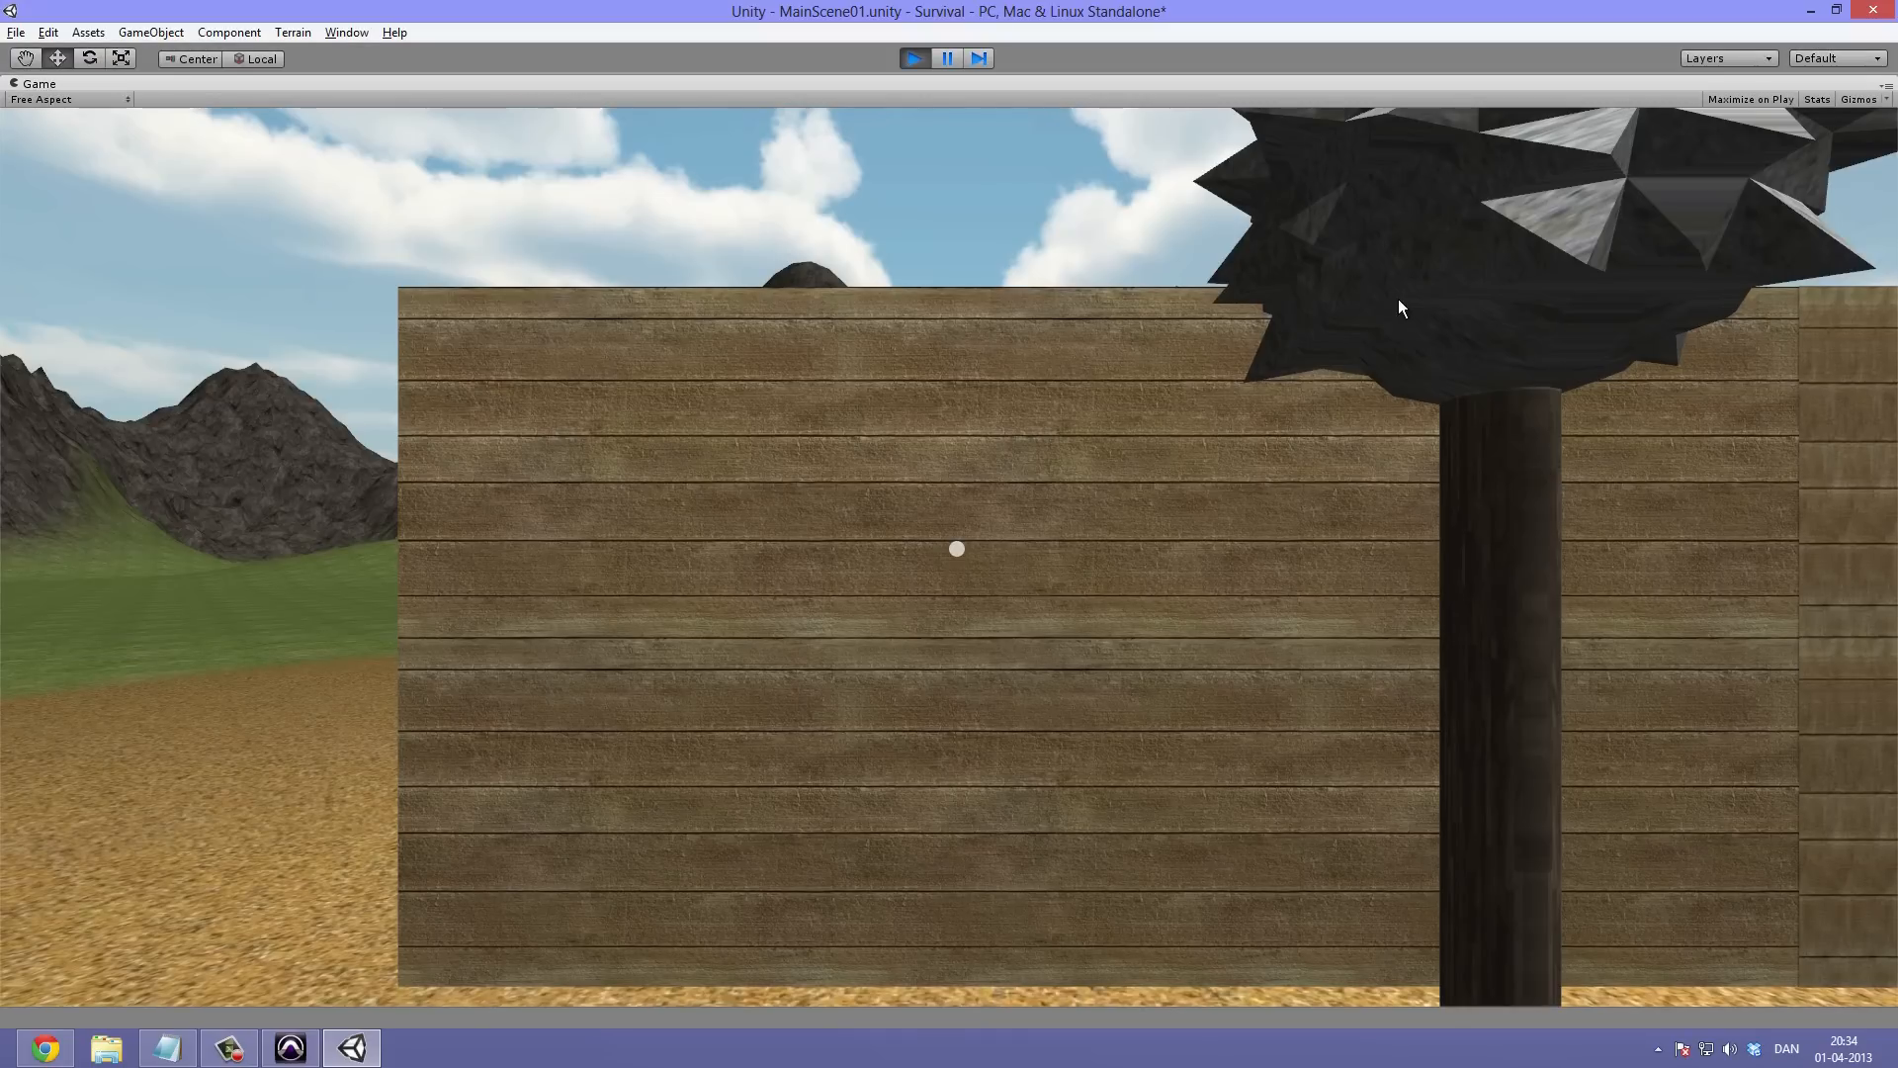
{"action": "left_click", "coordinate": [917, 57]}
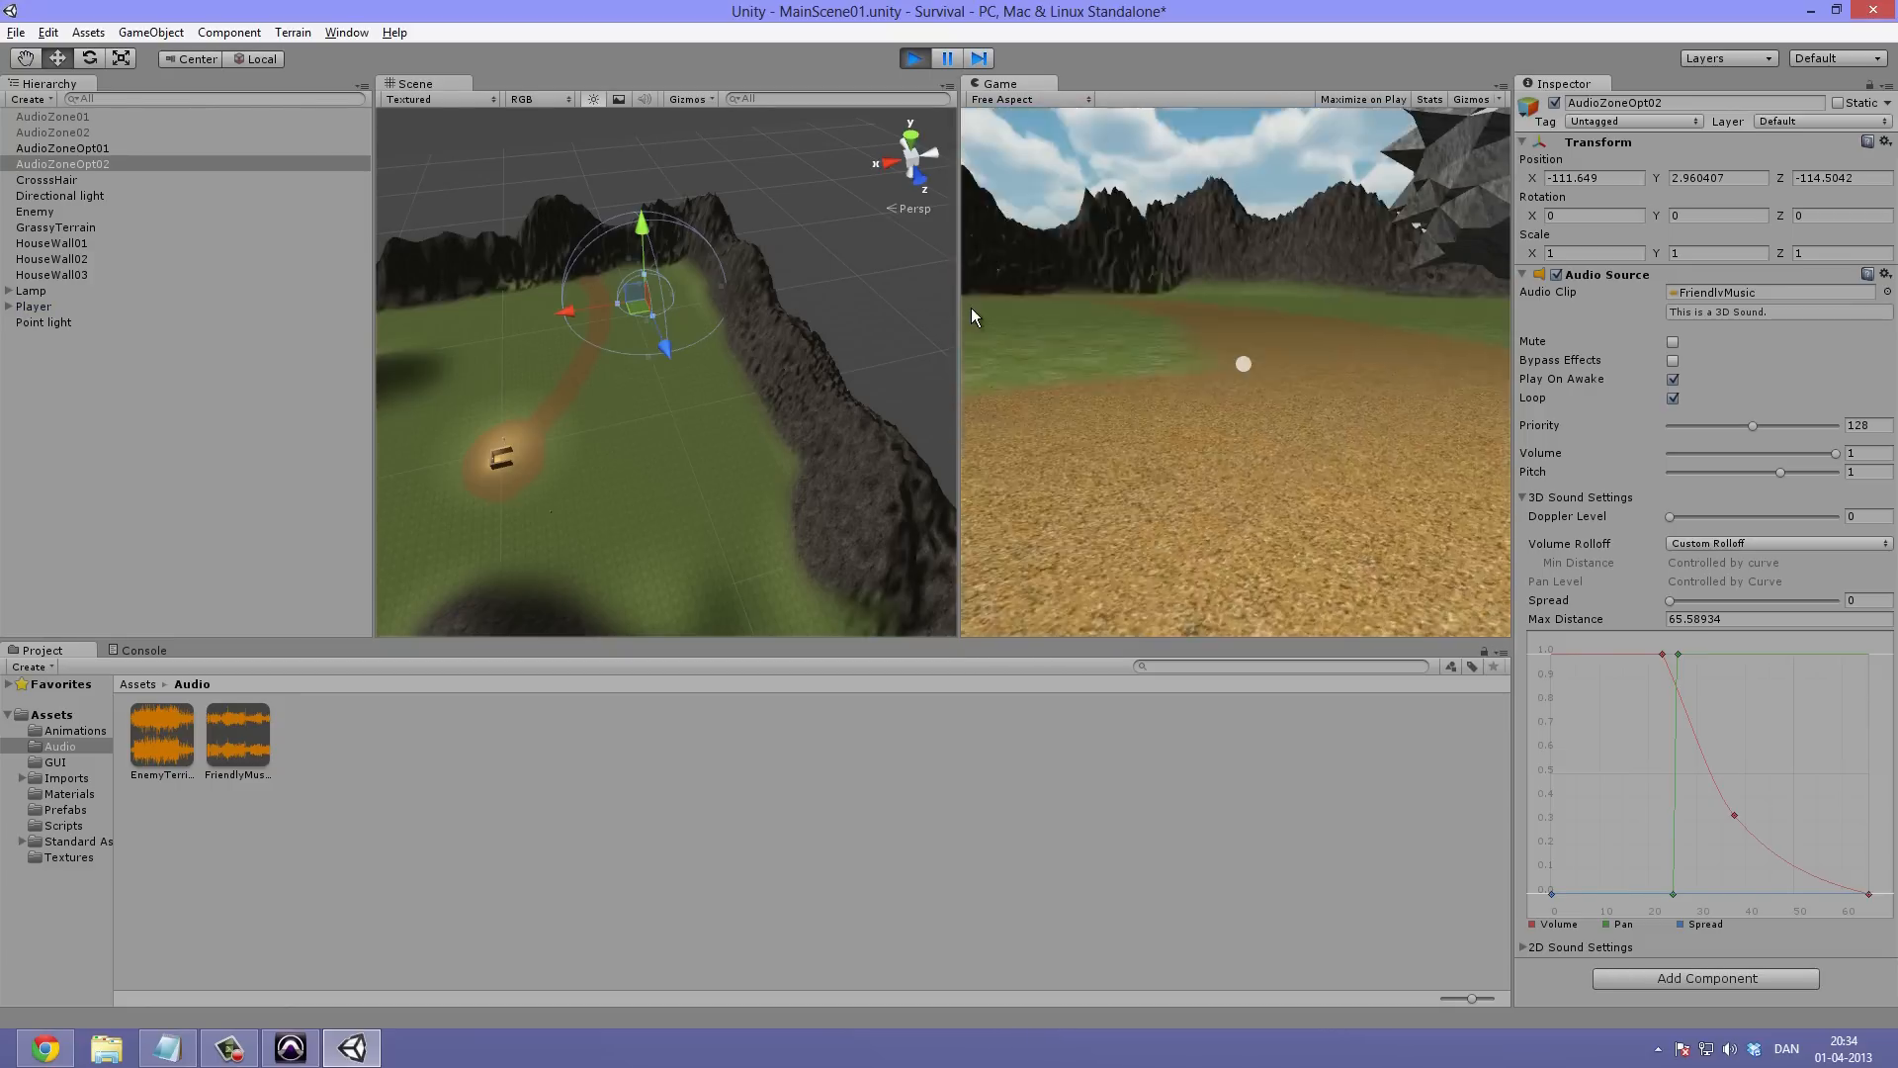
{"action": "key", "text": "w"}
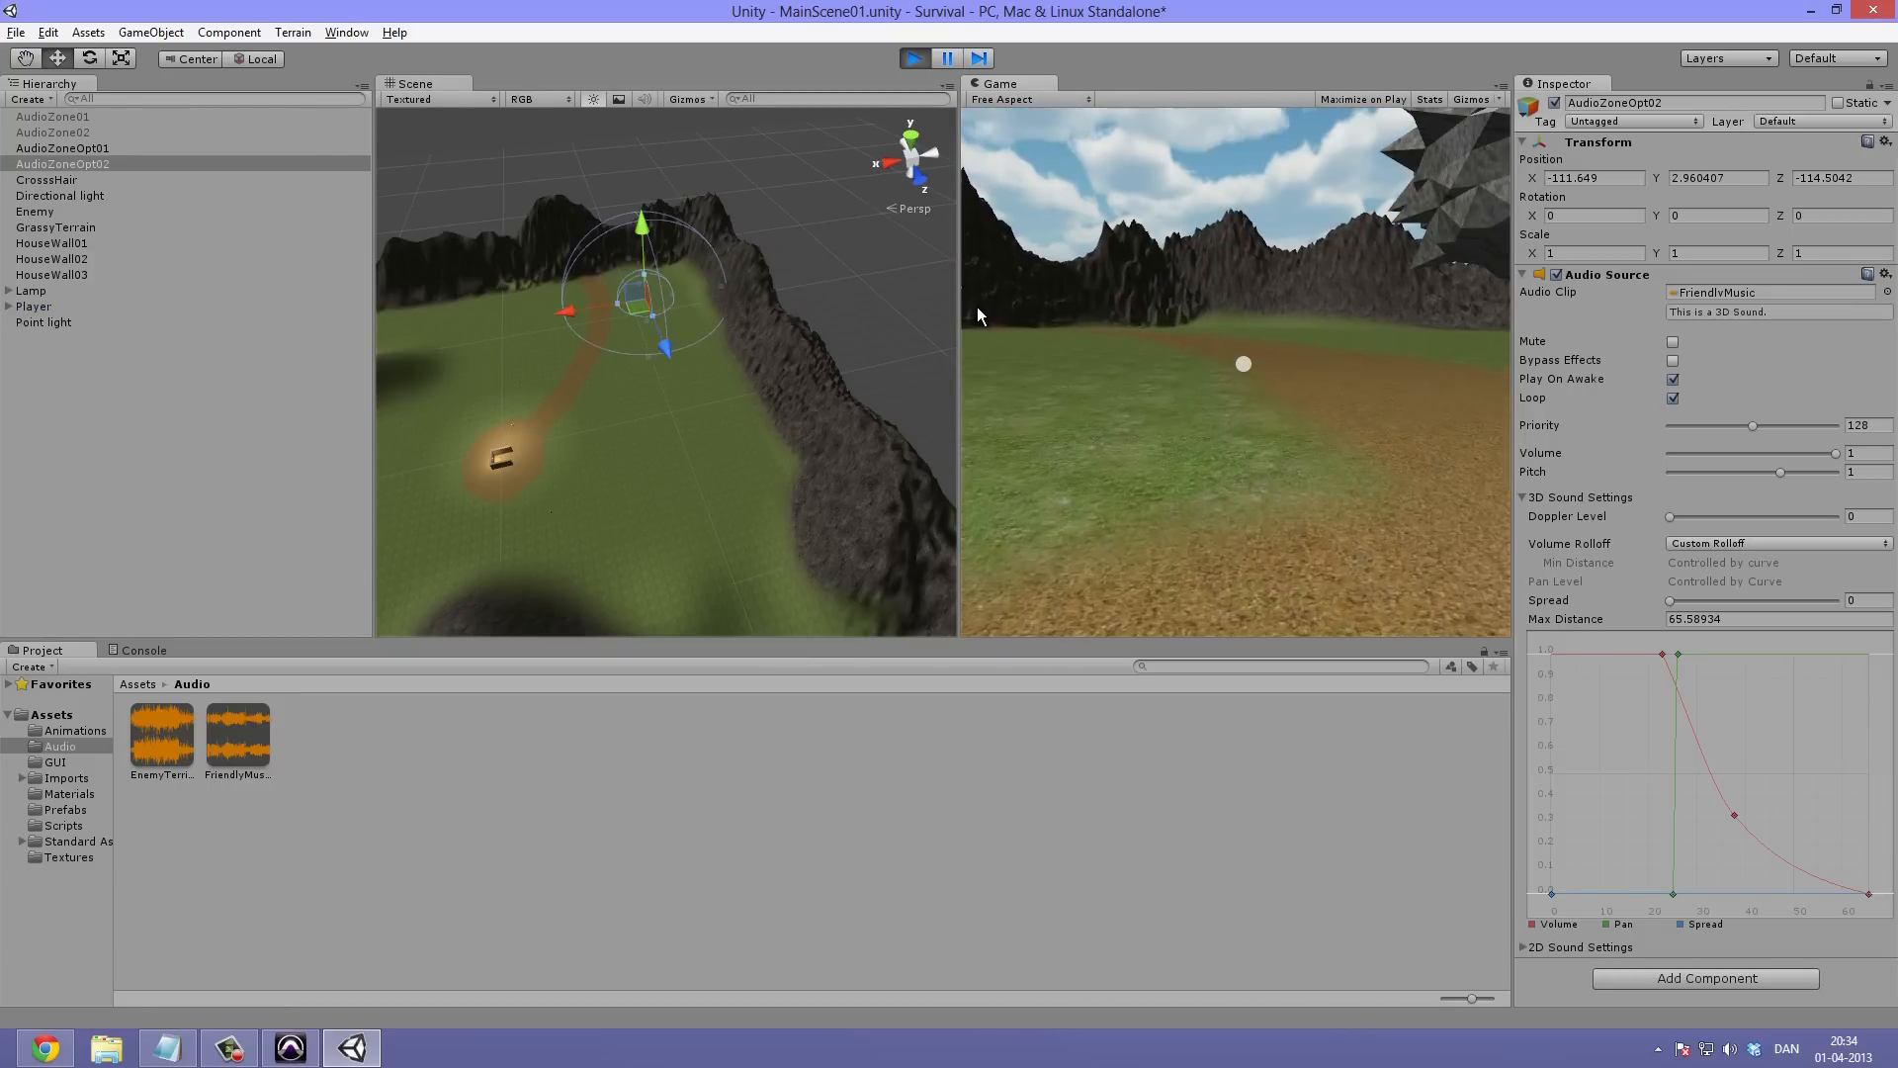
{"action": "key", "text": "w"}
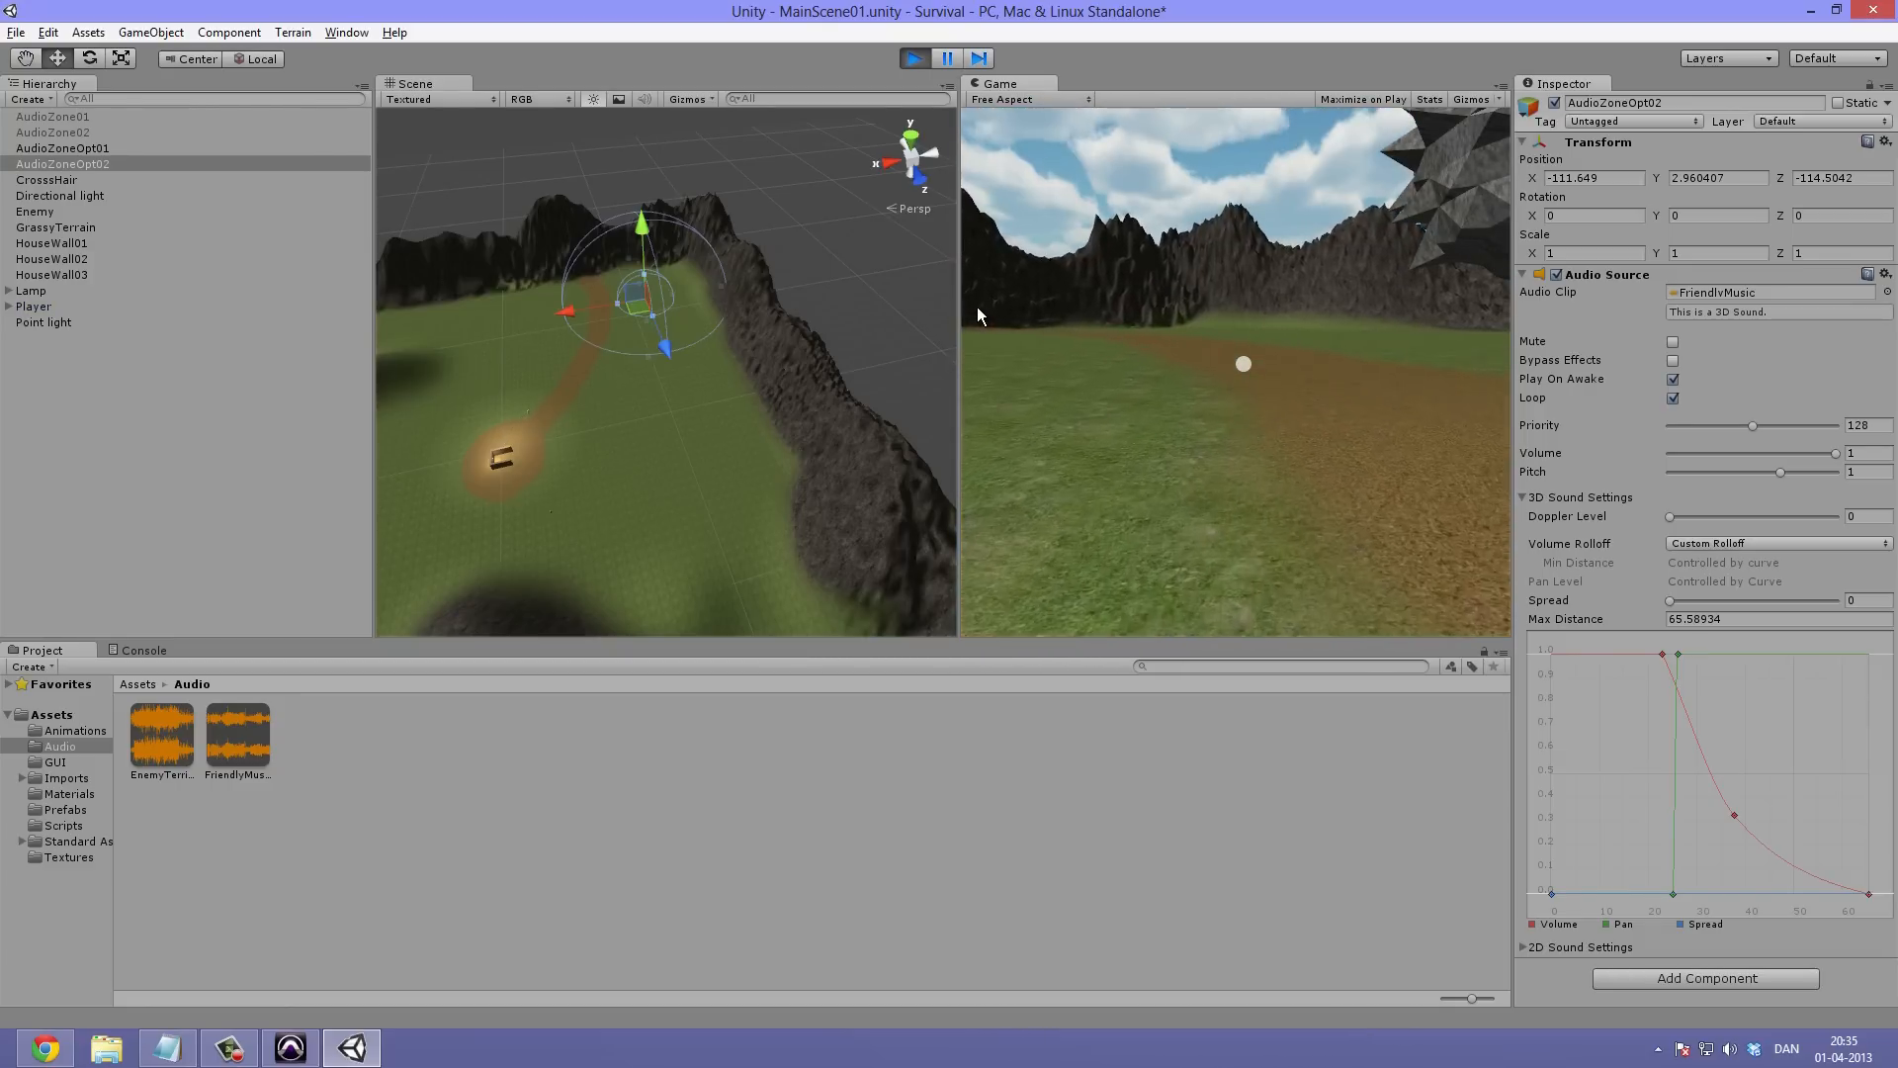
{"action": "key", "text": "w"}
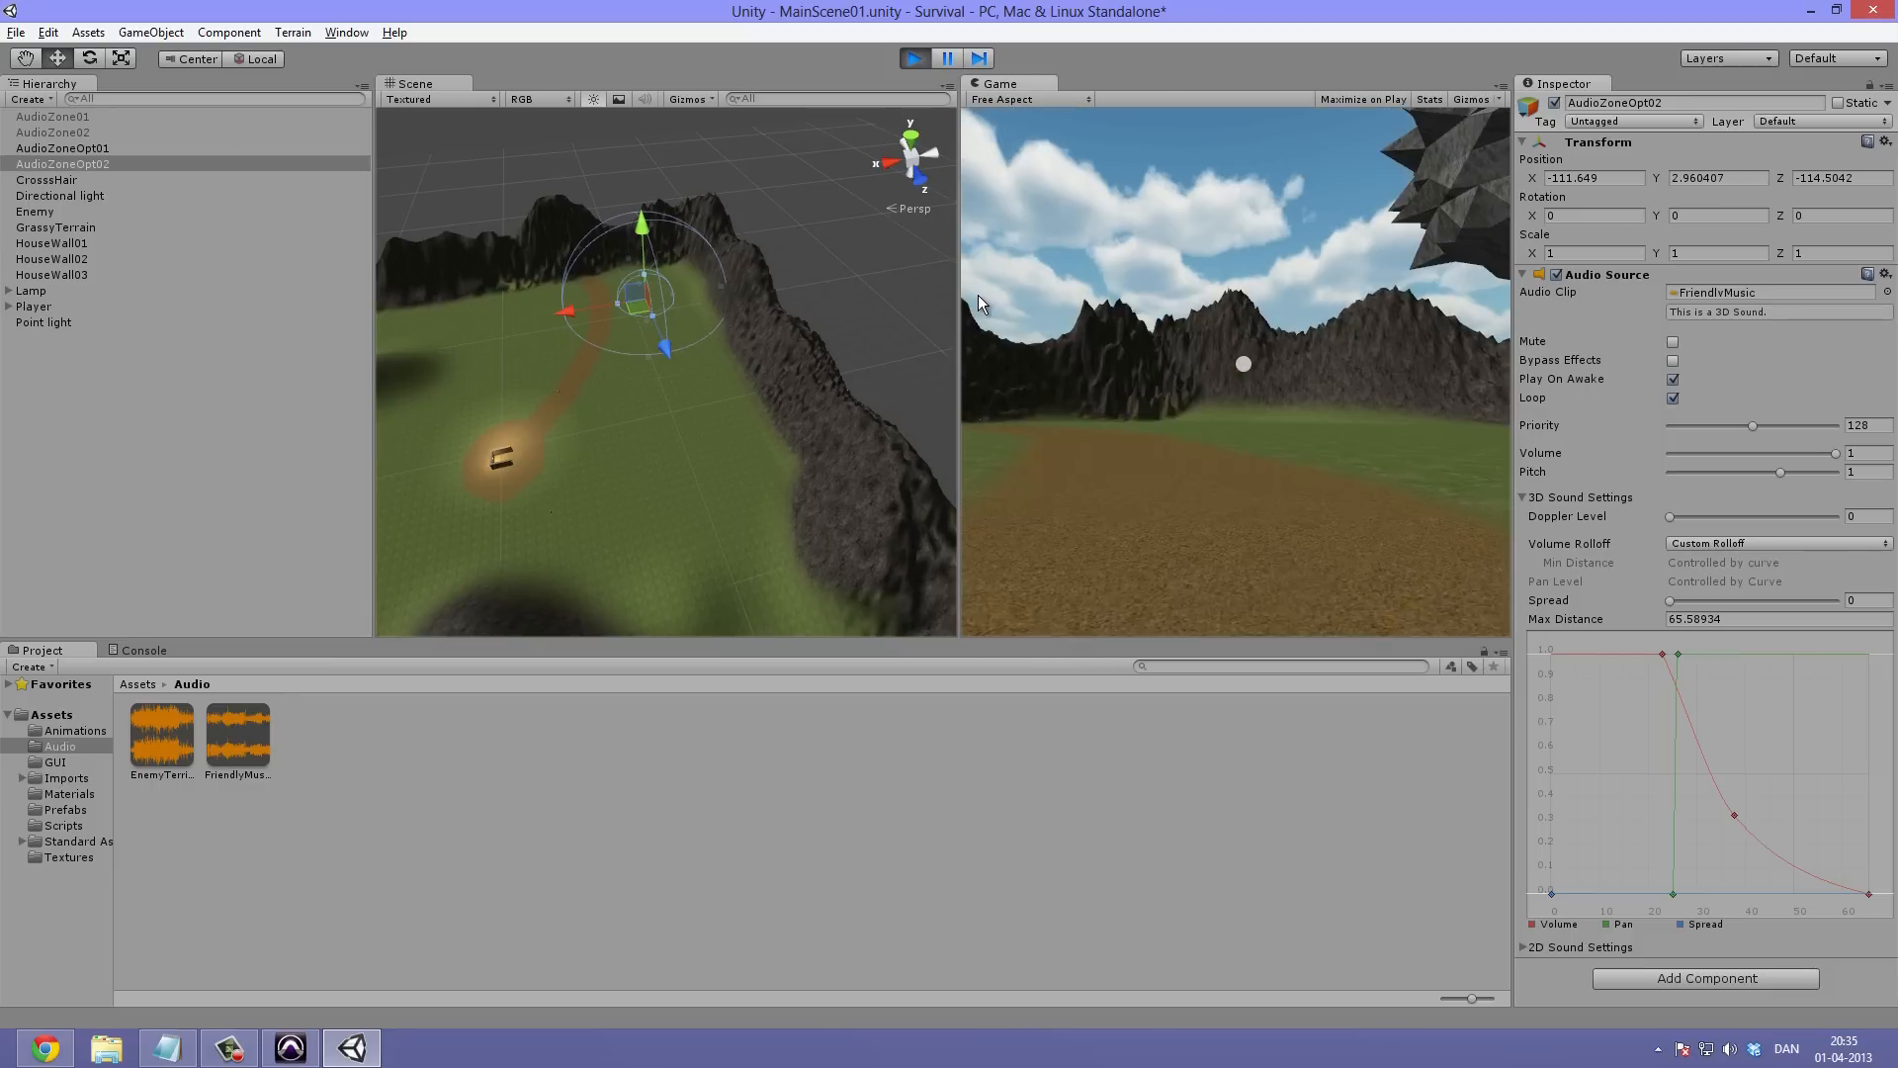
{"action": "key", "text": "w"}
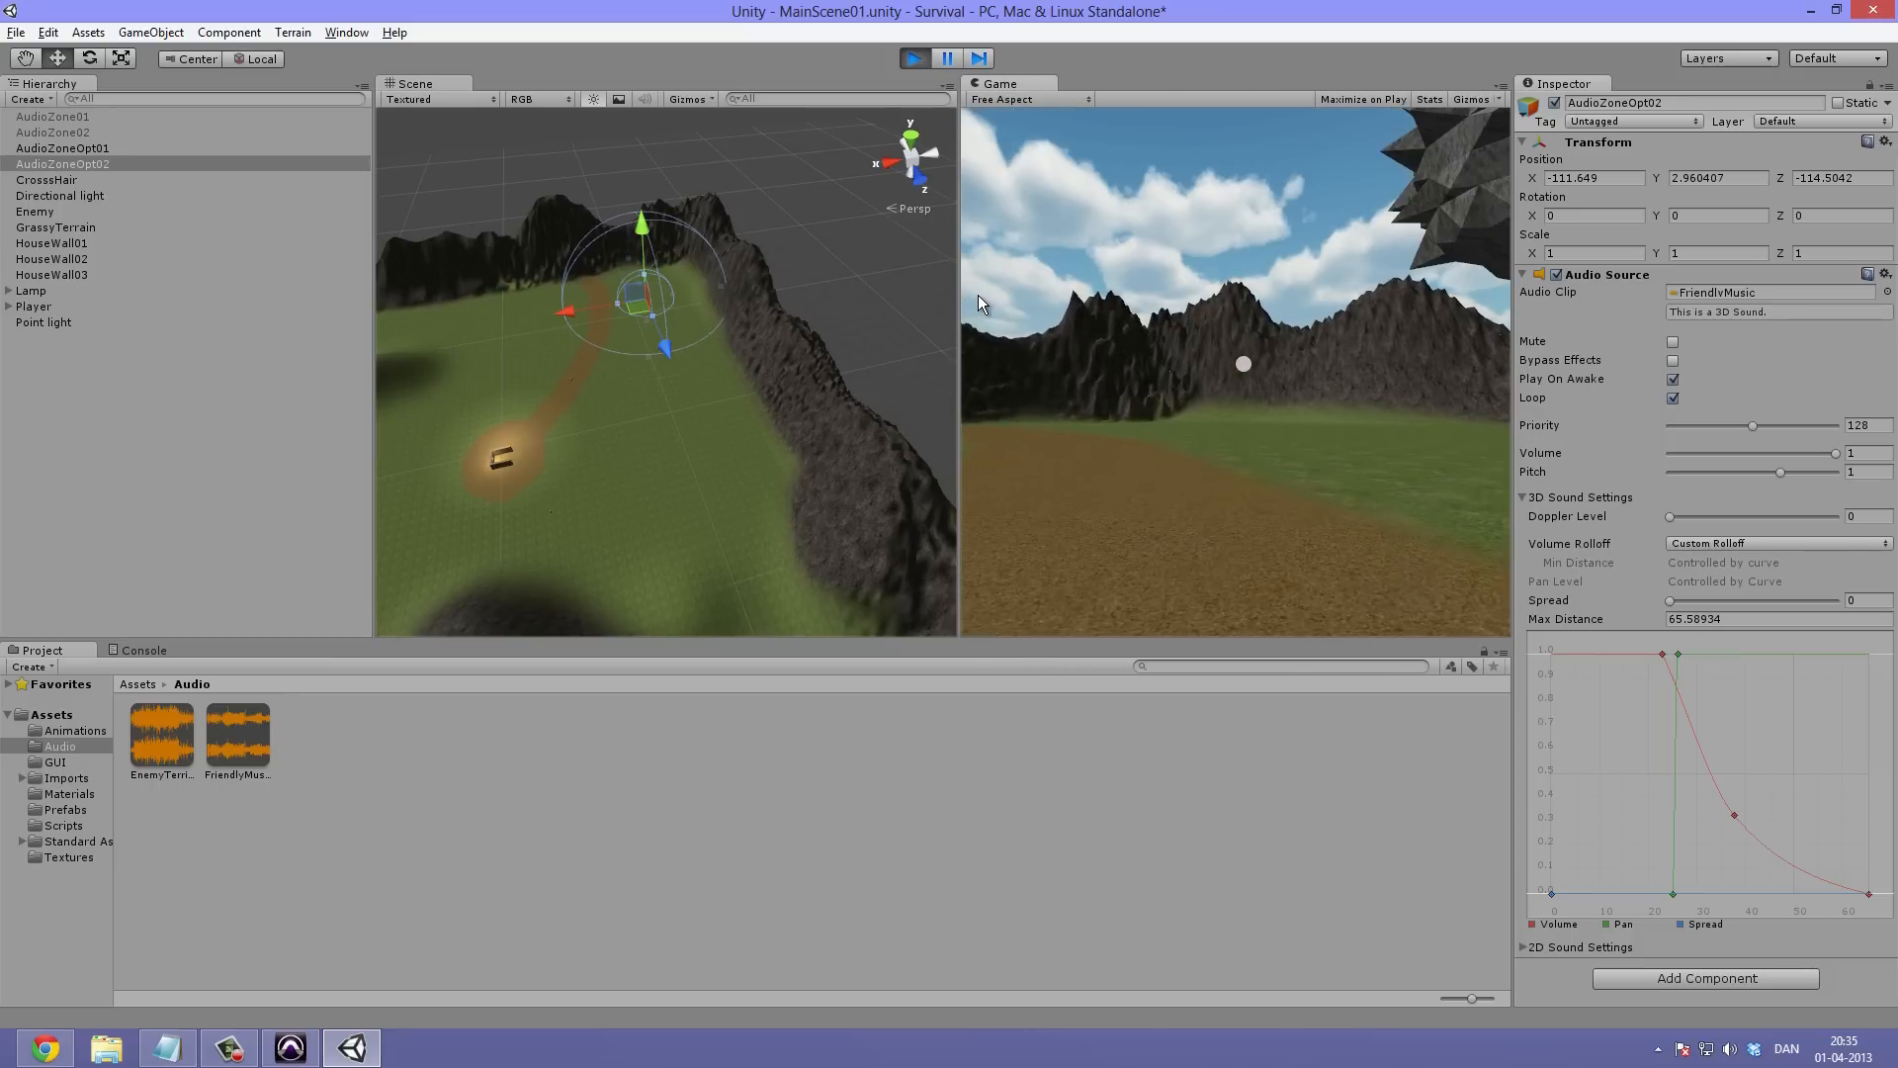
{"action": "key", "text": "w"}
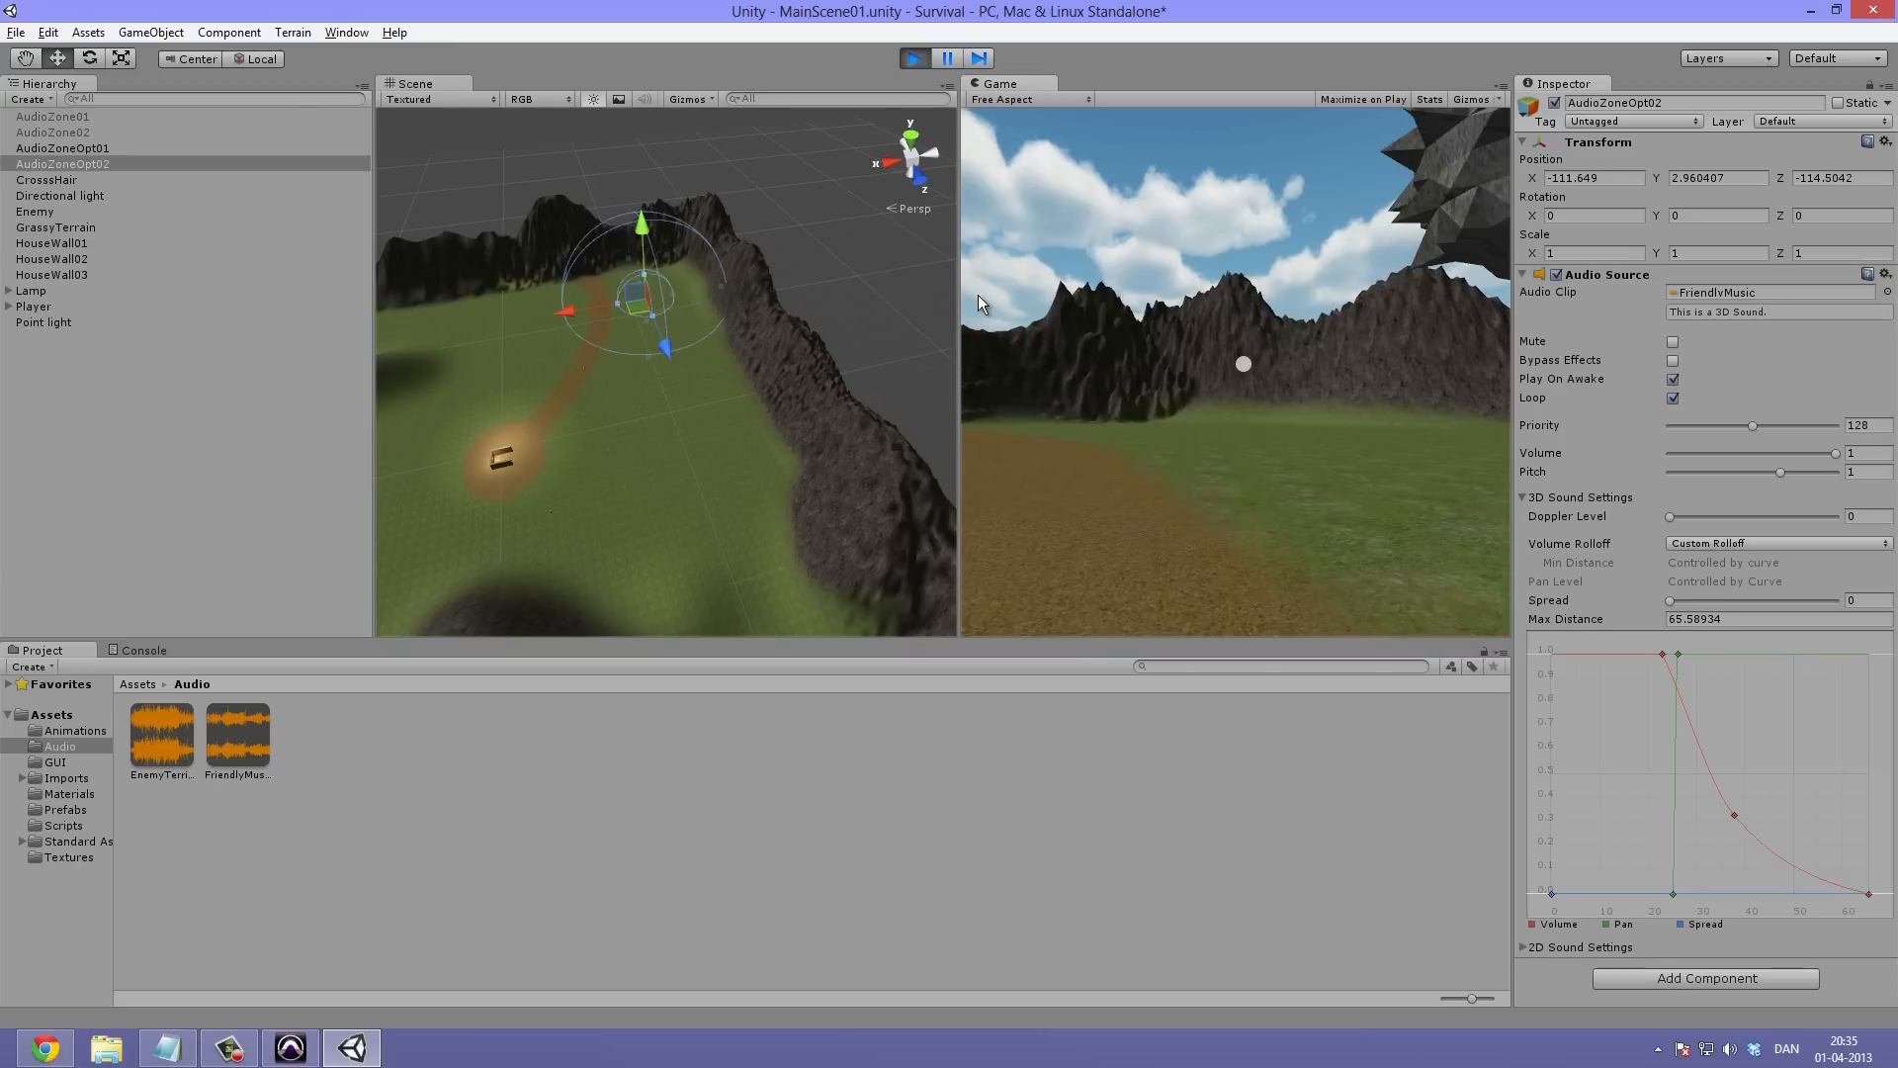
{"action": "key", "text": "w"}
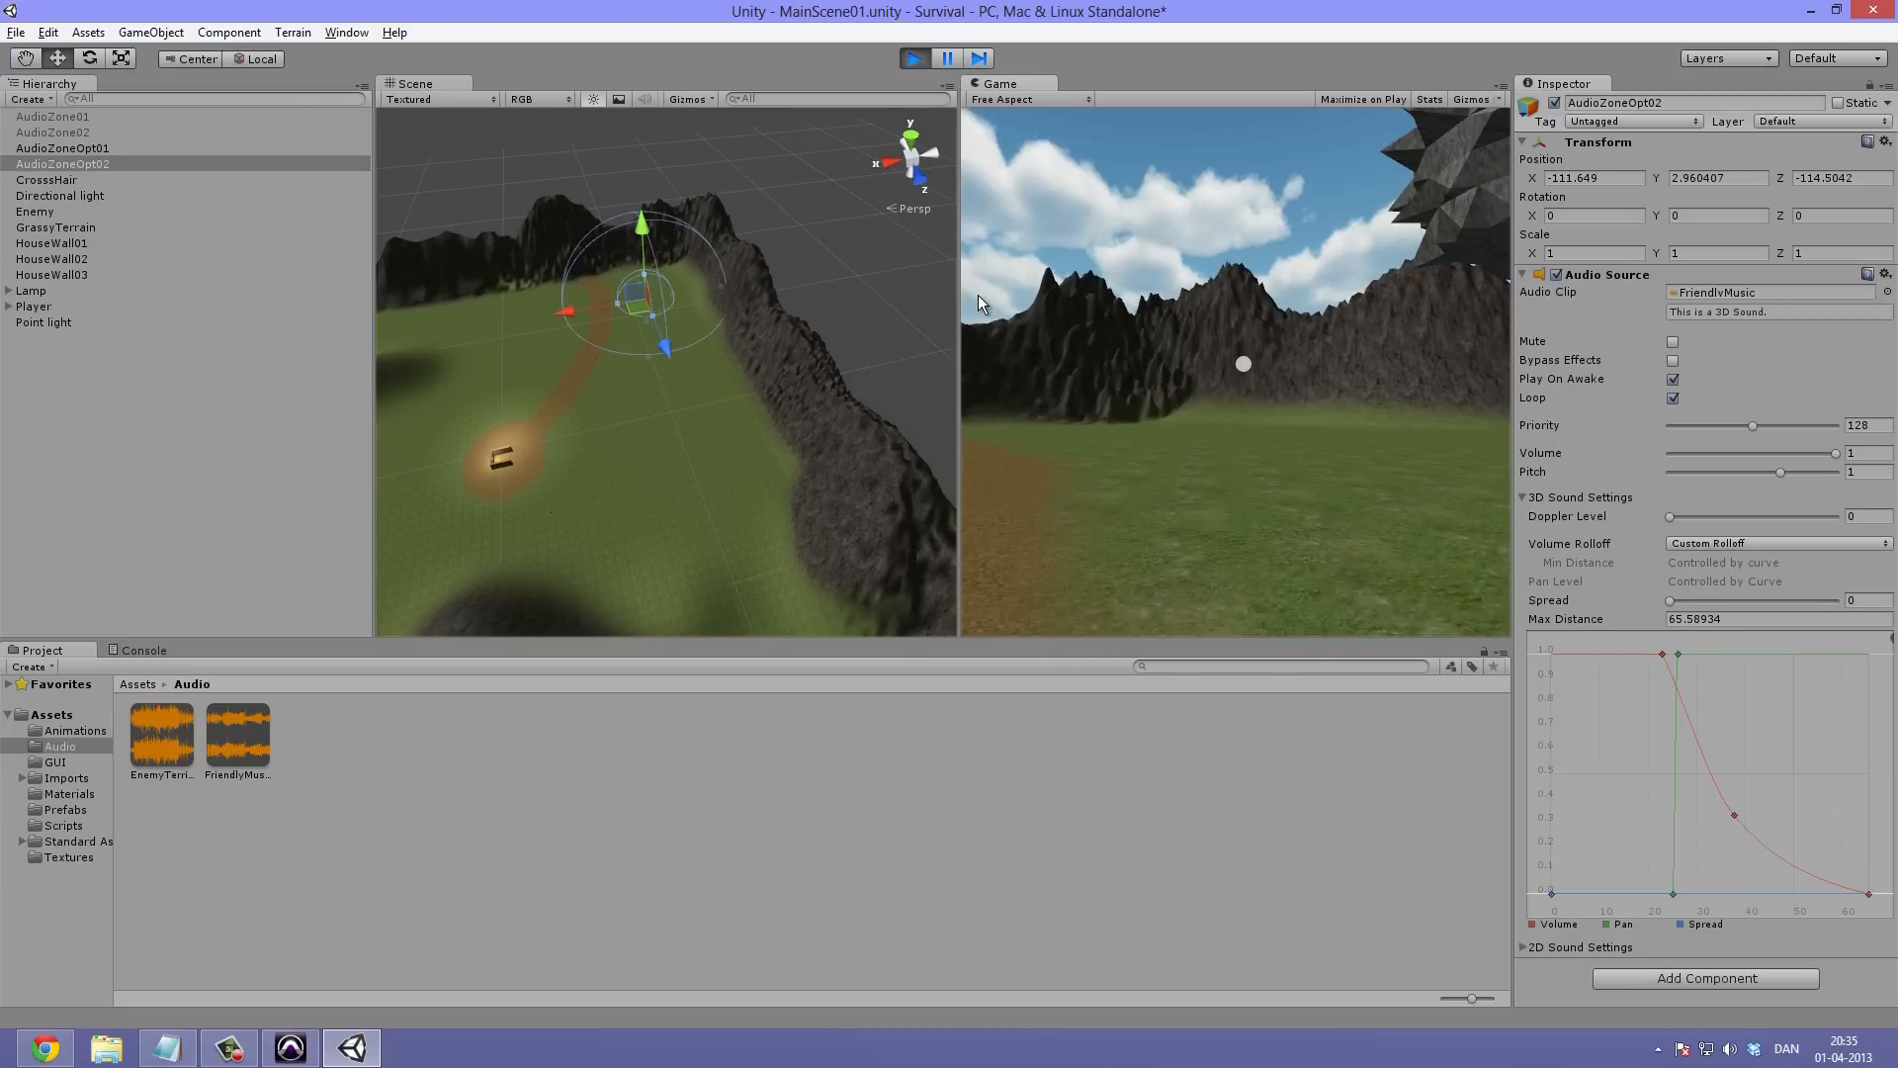
{"action": "key", "text": "w"}
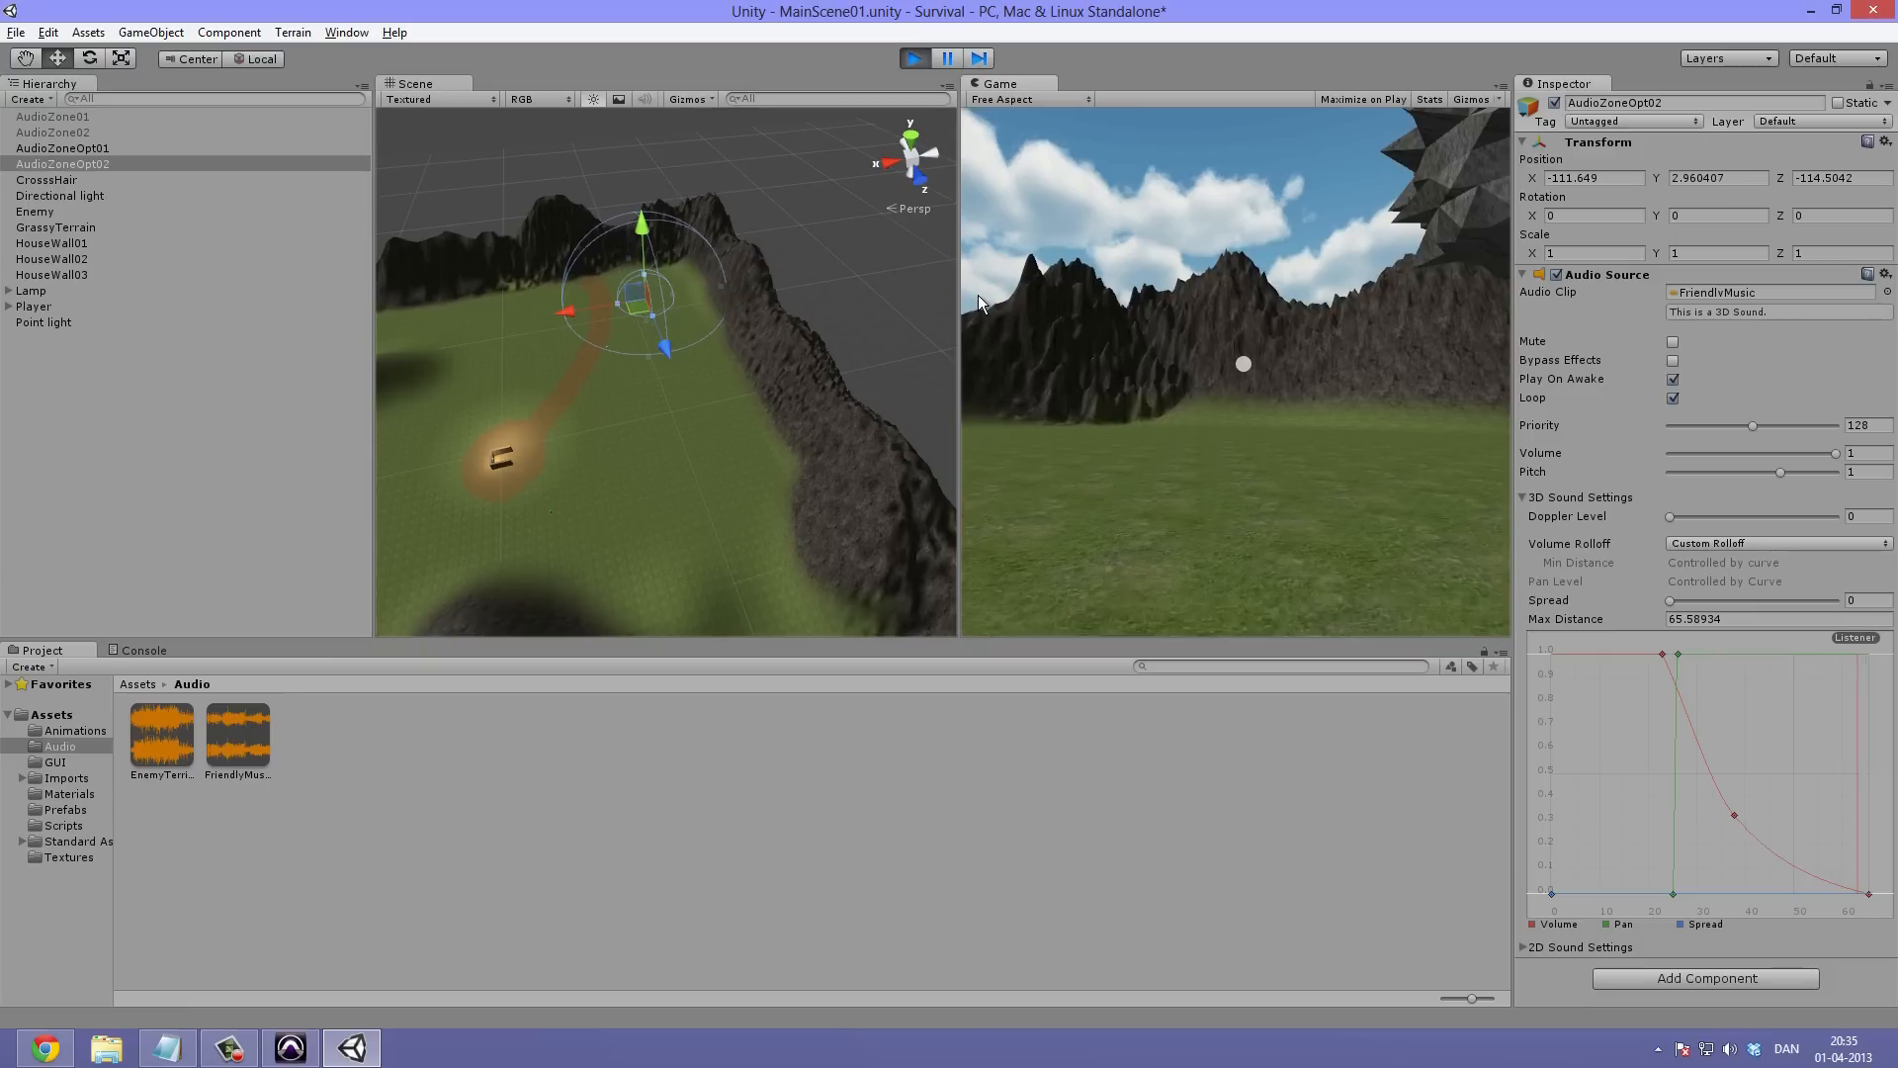
{"action": "key", "text": "w"}
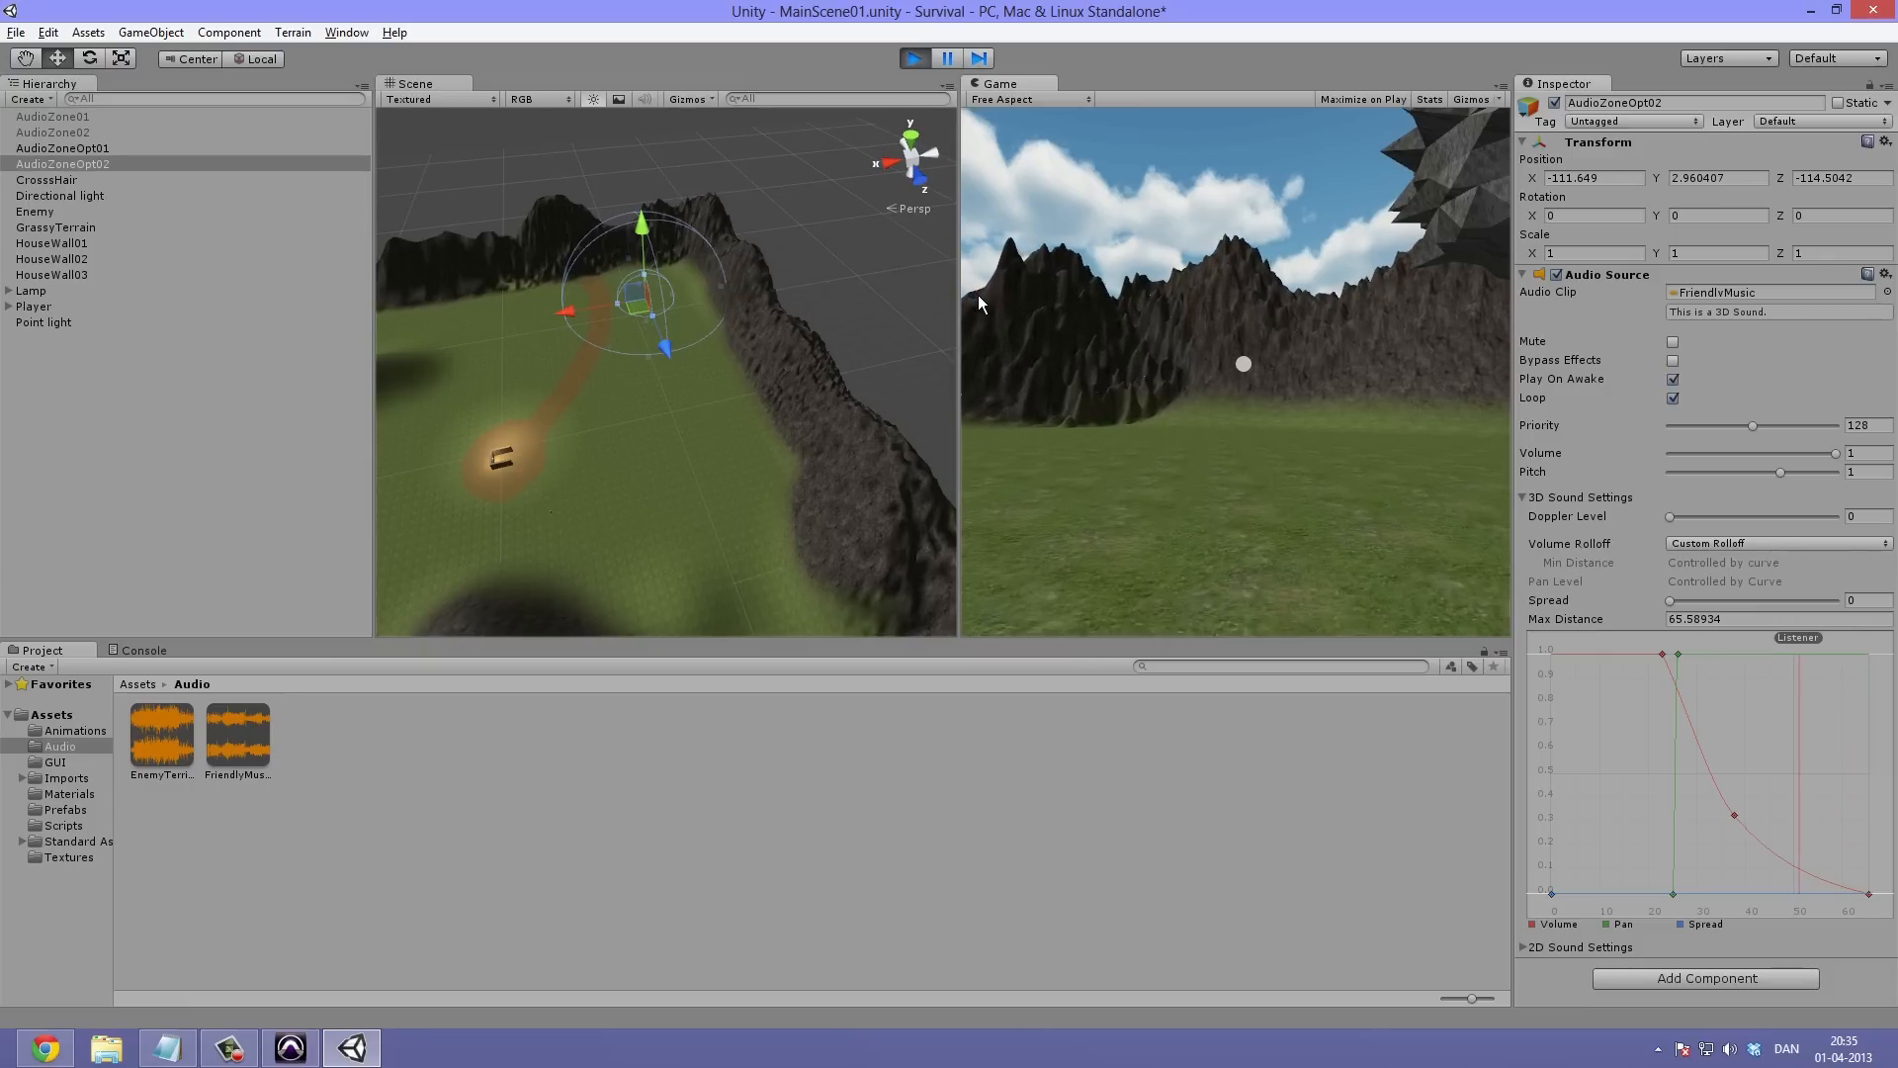
{"action": "key", "text": "w"}
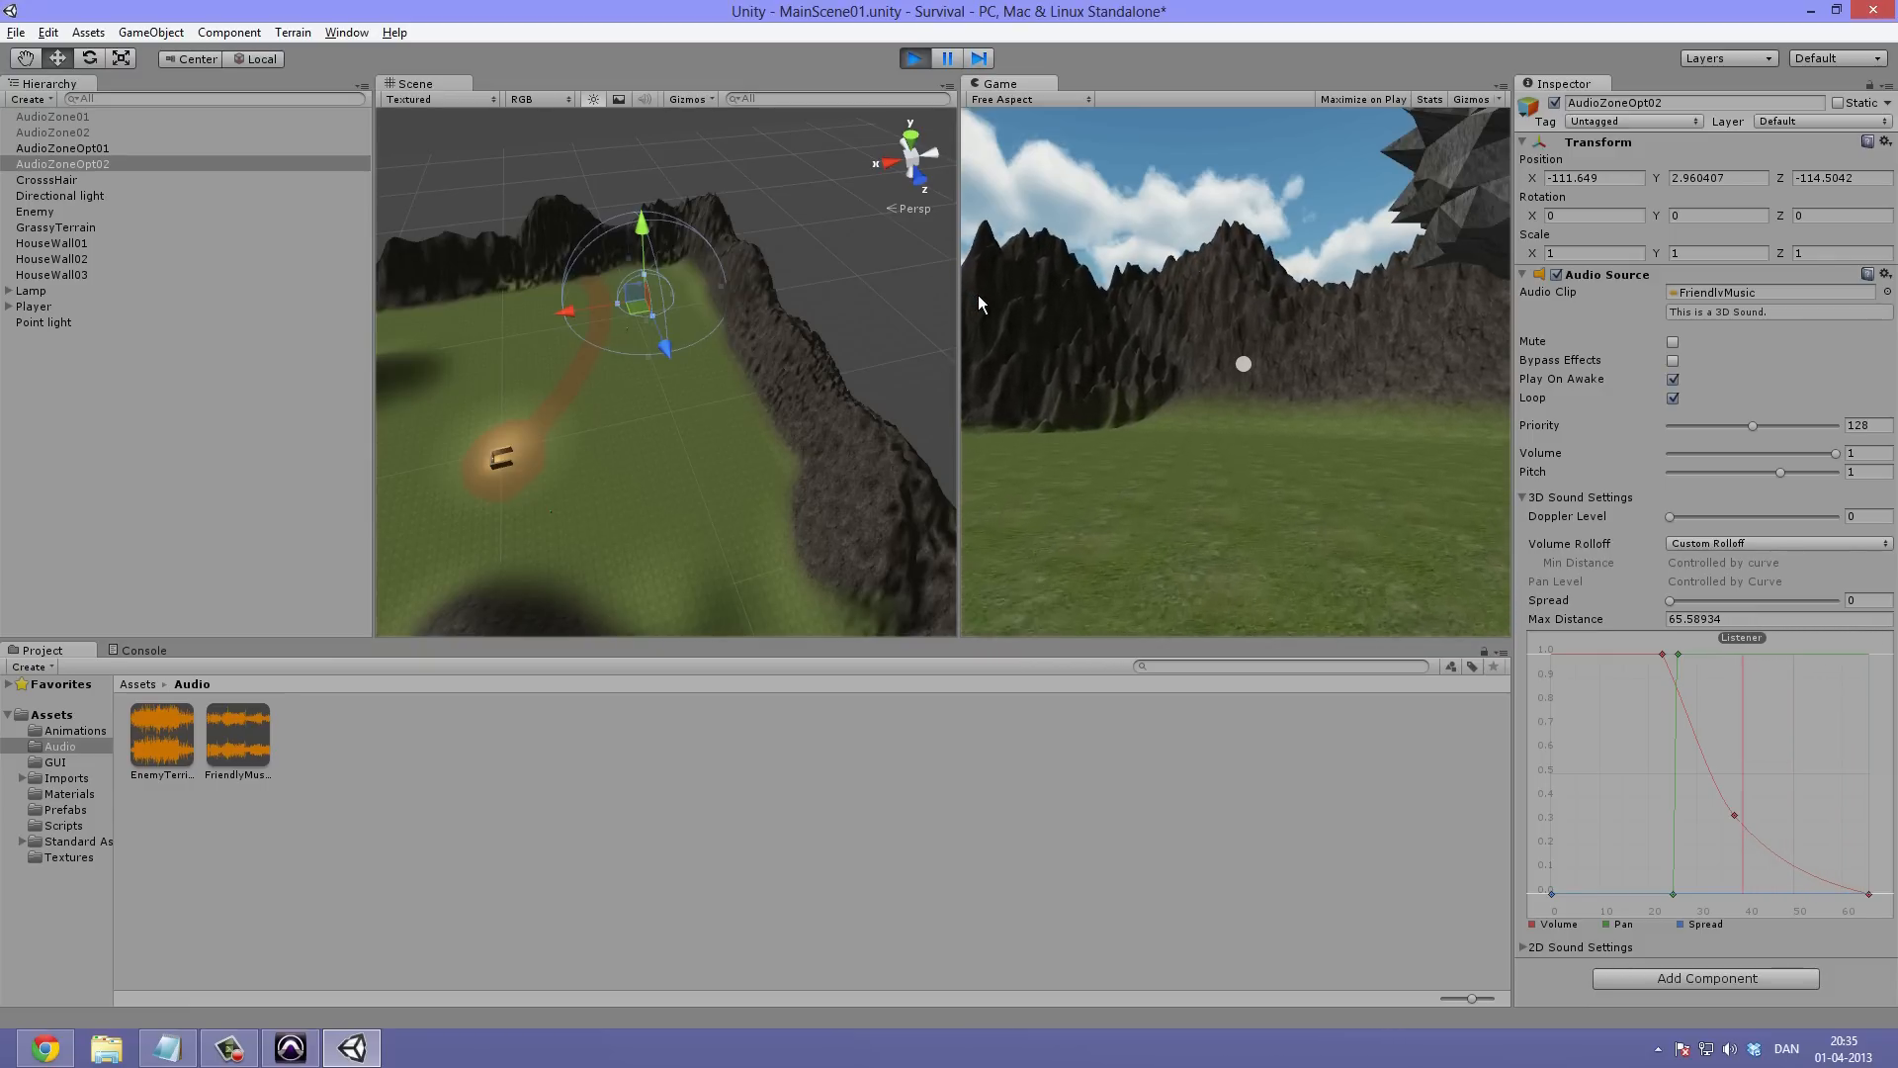
{"action": "key", "text": "w"}
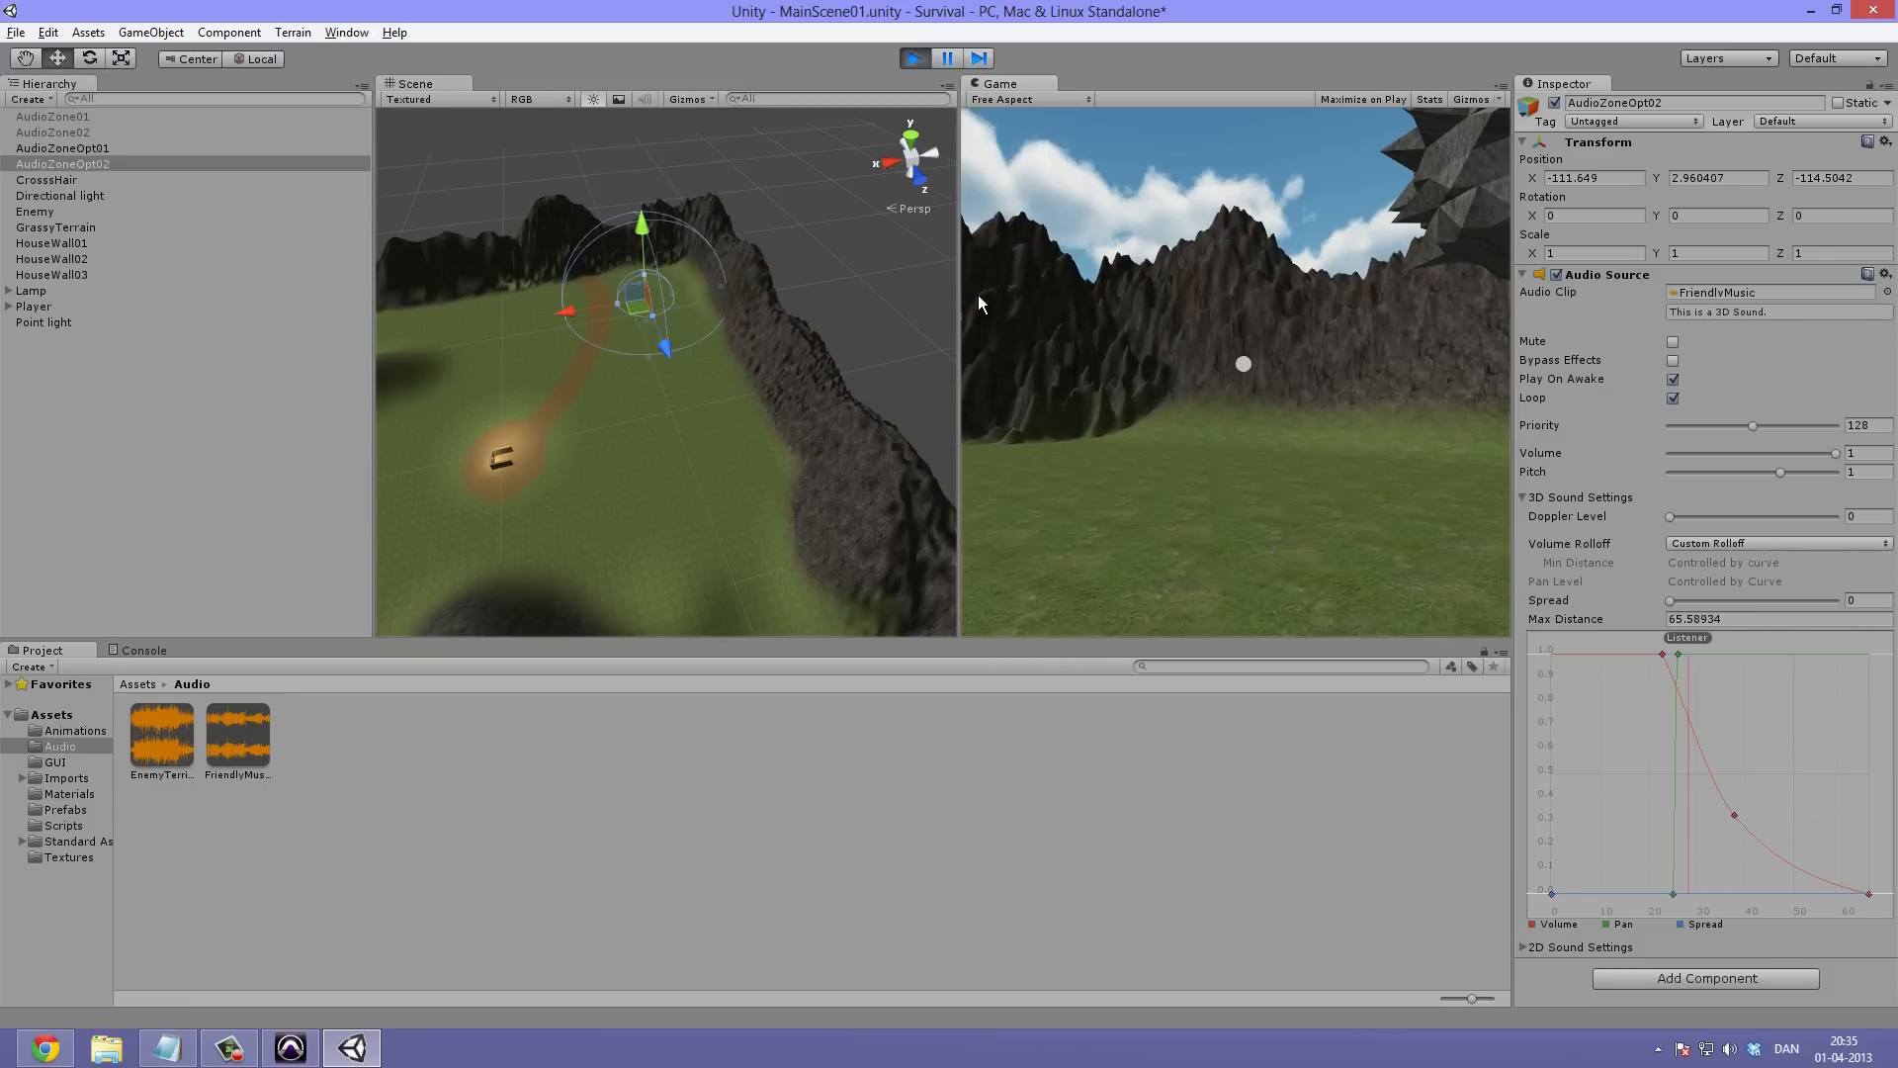
{"action": "key", "text": "ctrl+p"}
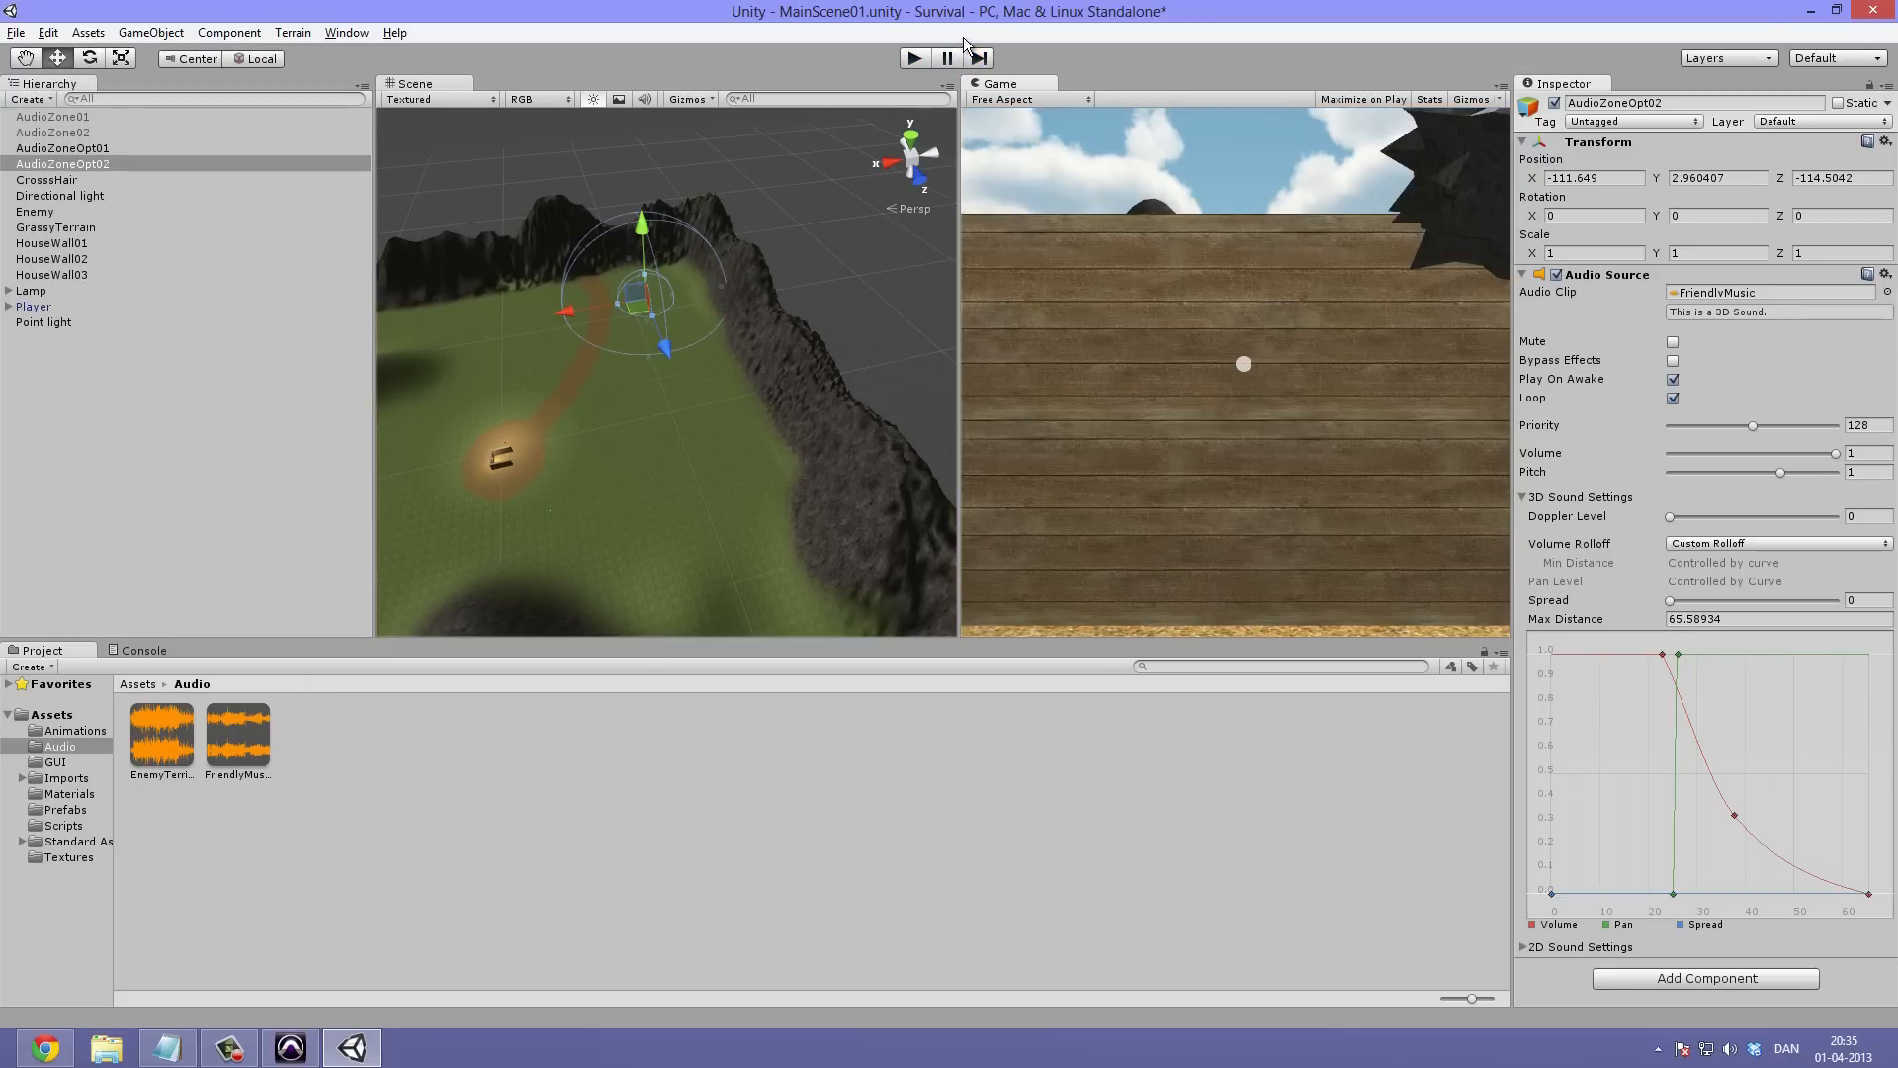
Assign the EnemyTerritory clip to the Audio Source of AudioZoneOpt02
{"action": "left_click_drag", "start_coordinate": [721, 305], "coordinate": [636, 322], "text": "alt"}
{"action": "scroll", "coordinate": [643, 318], "scroll_direction": "down", "scroll_amount": 10}
{"action": "left_click_drag", "start_coordinate": [178, 732], "coordinate": [1720, 296]}
{"action": "left_click_drag", "start_coordinate": [796, 308], "coordinate": [702, 344], "text": "alt"}
{"action": "scroll", "coordinate": [702, 344], "scroll_direction": "down", "scroll_amount": 15}
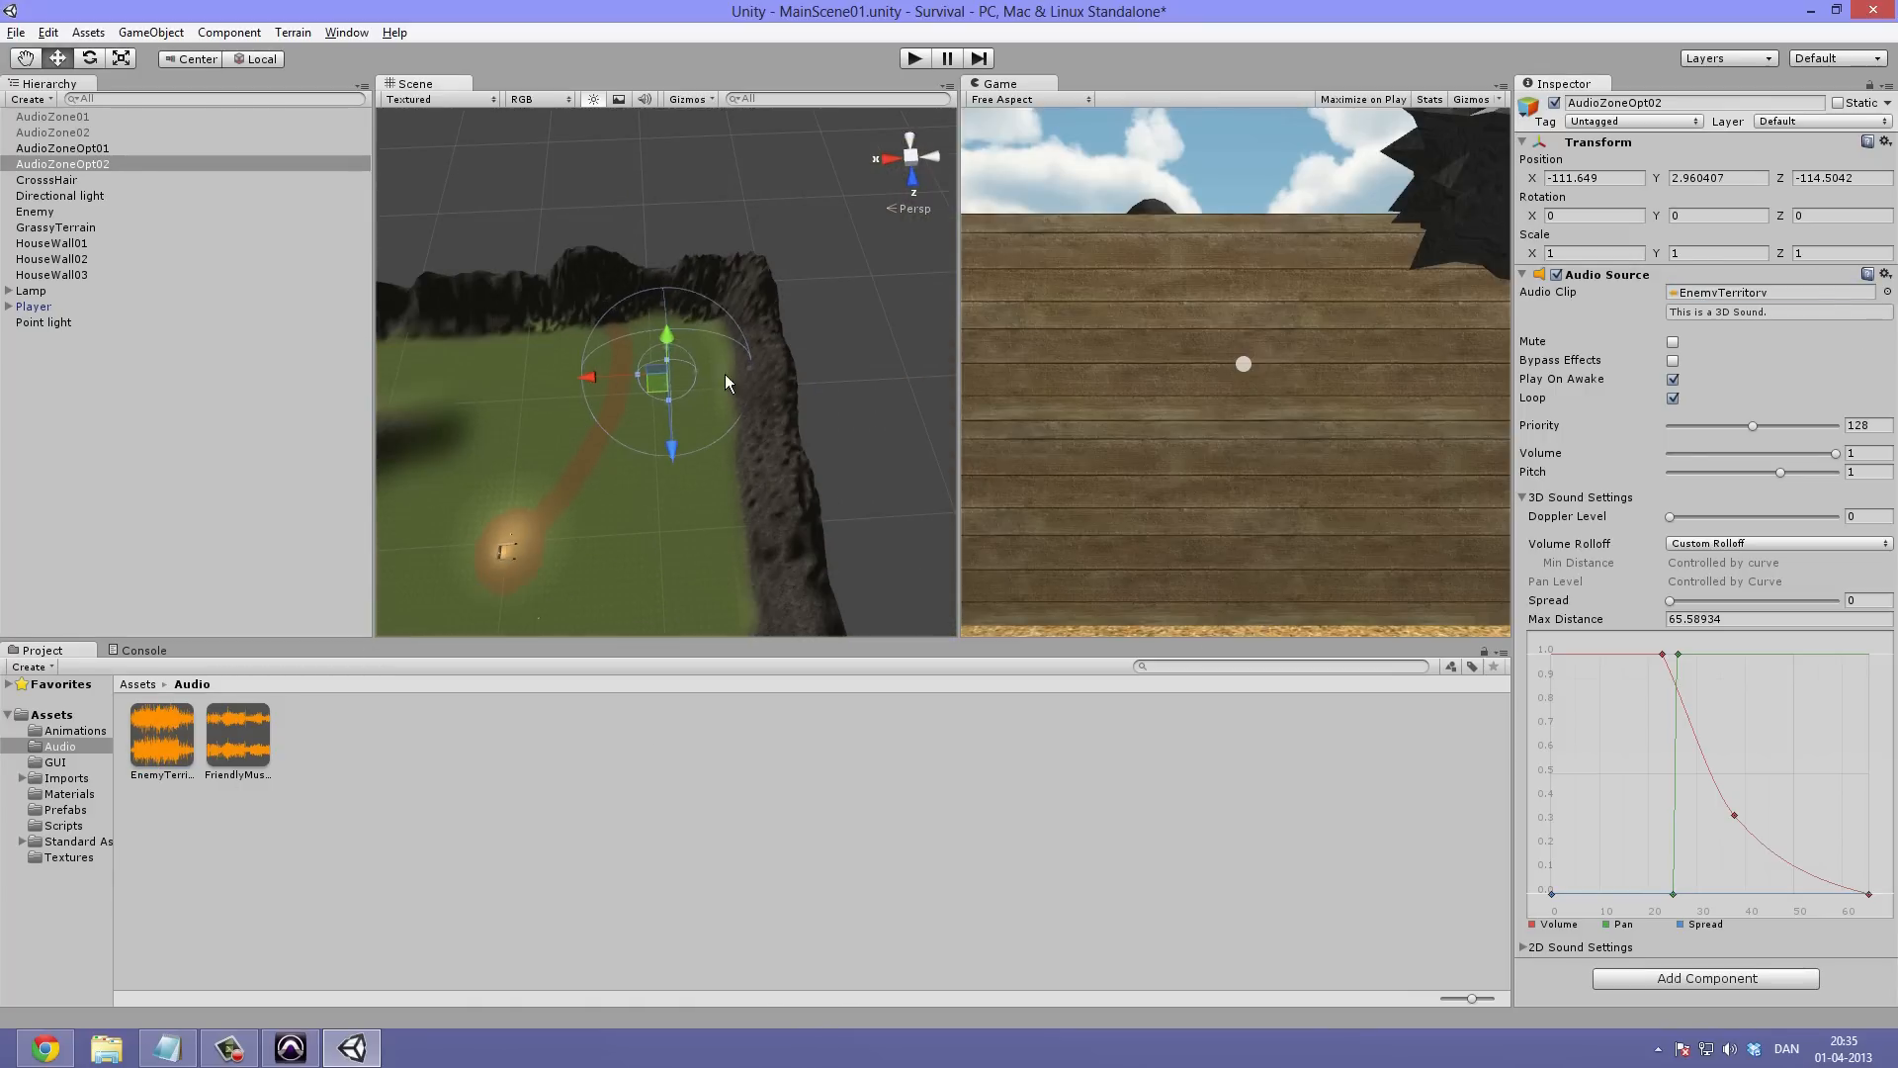
Clear the selection and save the scene
{"action": "left_click", "coordinate": [39, 212]}
{"action": "left_click", "coordinate": [148, 409]}
{"action": "left_click_drag", "start_coordinate": [669, 361], "coordinate": [683, 267], "text": "alt"}
{"action": "middle_click_drag", "start_coordinate": [647, 376], "coordinate": [648, 314]}
{"action": "key", "text": "ctrl+s"}
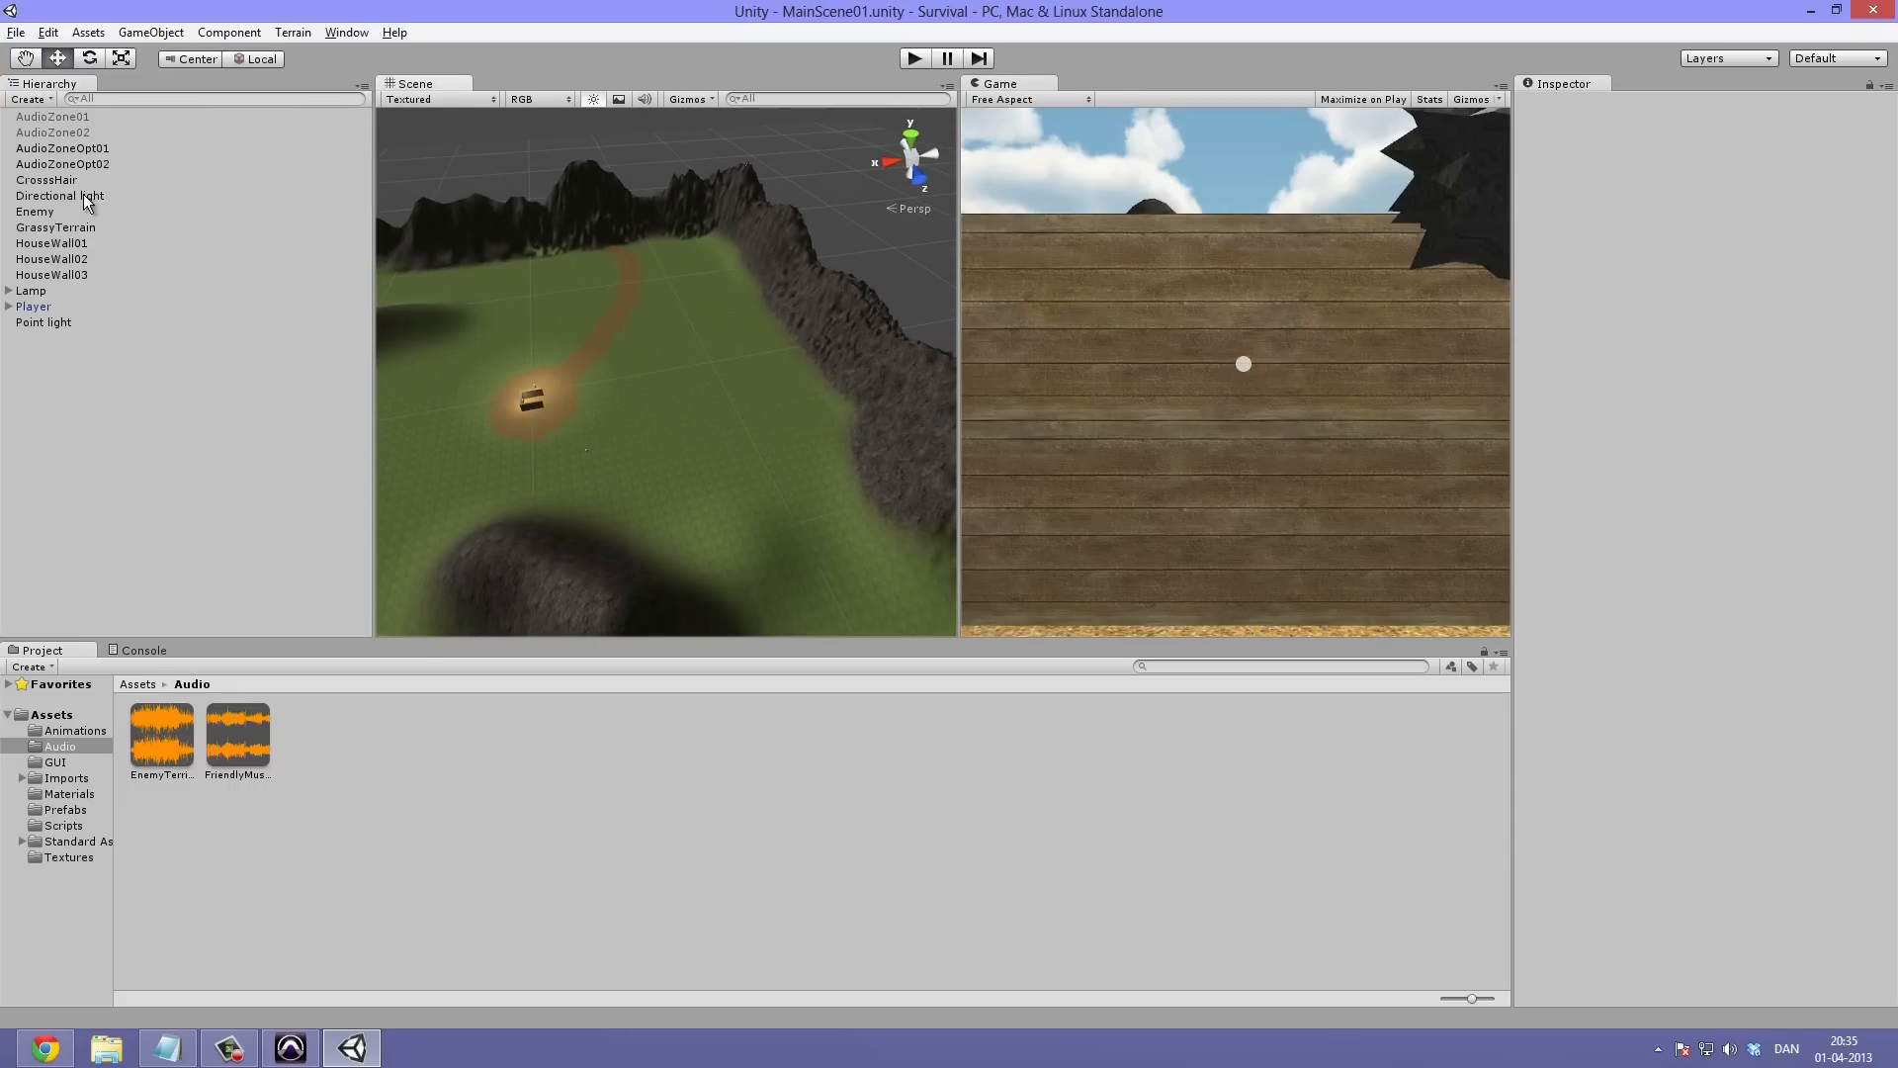
Frame the Enemy object in the scene to examine where it stands relative to the dirt path
{"action": "left_click", "coordinate": [40, 211]}
{"action": "left_click_drag", "start_coordinate": [617, 449], "coordinate": [643, 306], "text": "alt"}
{"action": "left_click_drag", "start_coordinate": [655, 378], "coordinate": [758, 340], "text": "alt"}
{"action": "key", "text": "f"}
{"action": "left_click_drag", "start_coordinate": [597, 331], "coordinate": [611, 499], "text": "alt"}
{"action": "scroll", "coordinate": [692, 448], "scroll_direction": "down", "scroll_amount": 3}
{"action": "scroll", "coordinate": [653, 324], "scroll_direction": "down", "scroll_amount": 7}
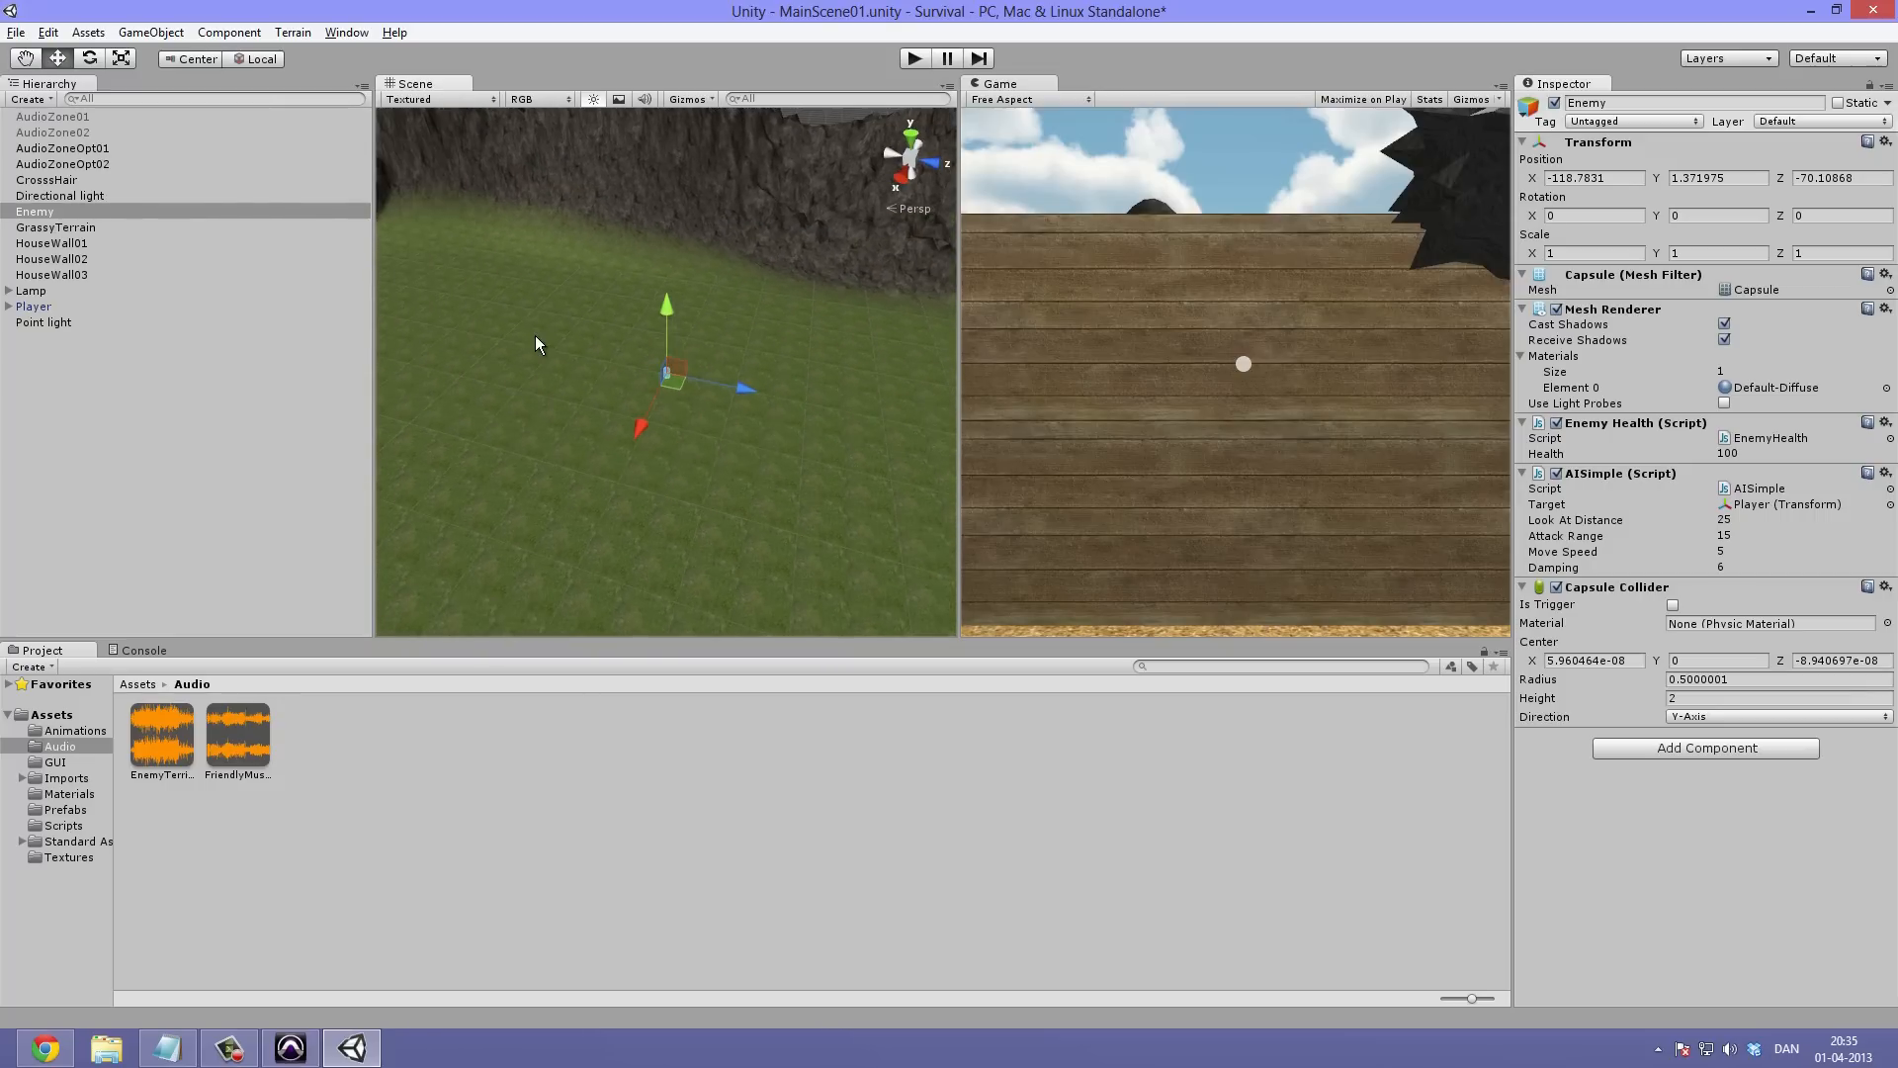
{"action": "scroll", "coordinate": [549, 345], "scroll_direction": "down", "scroll_amount": 6}
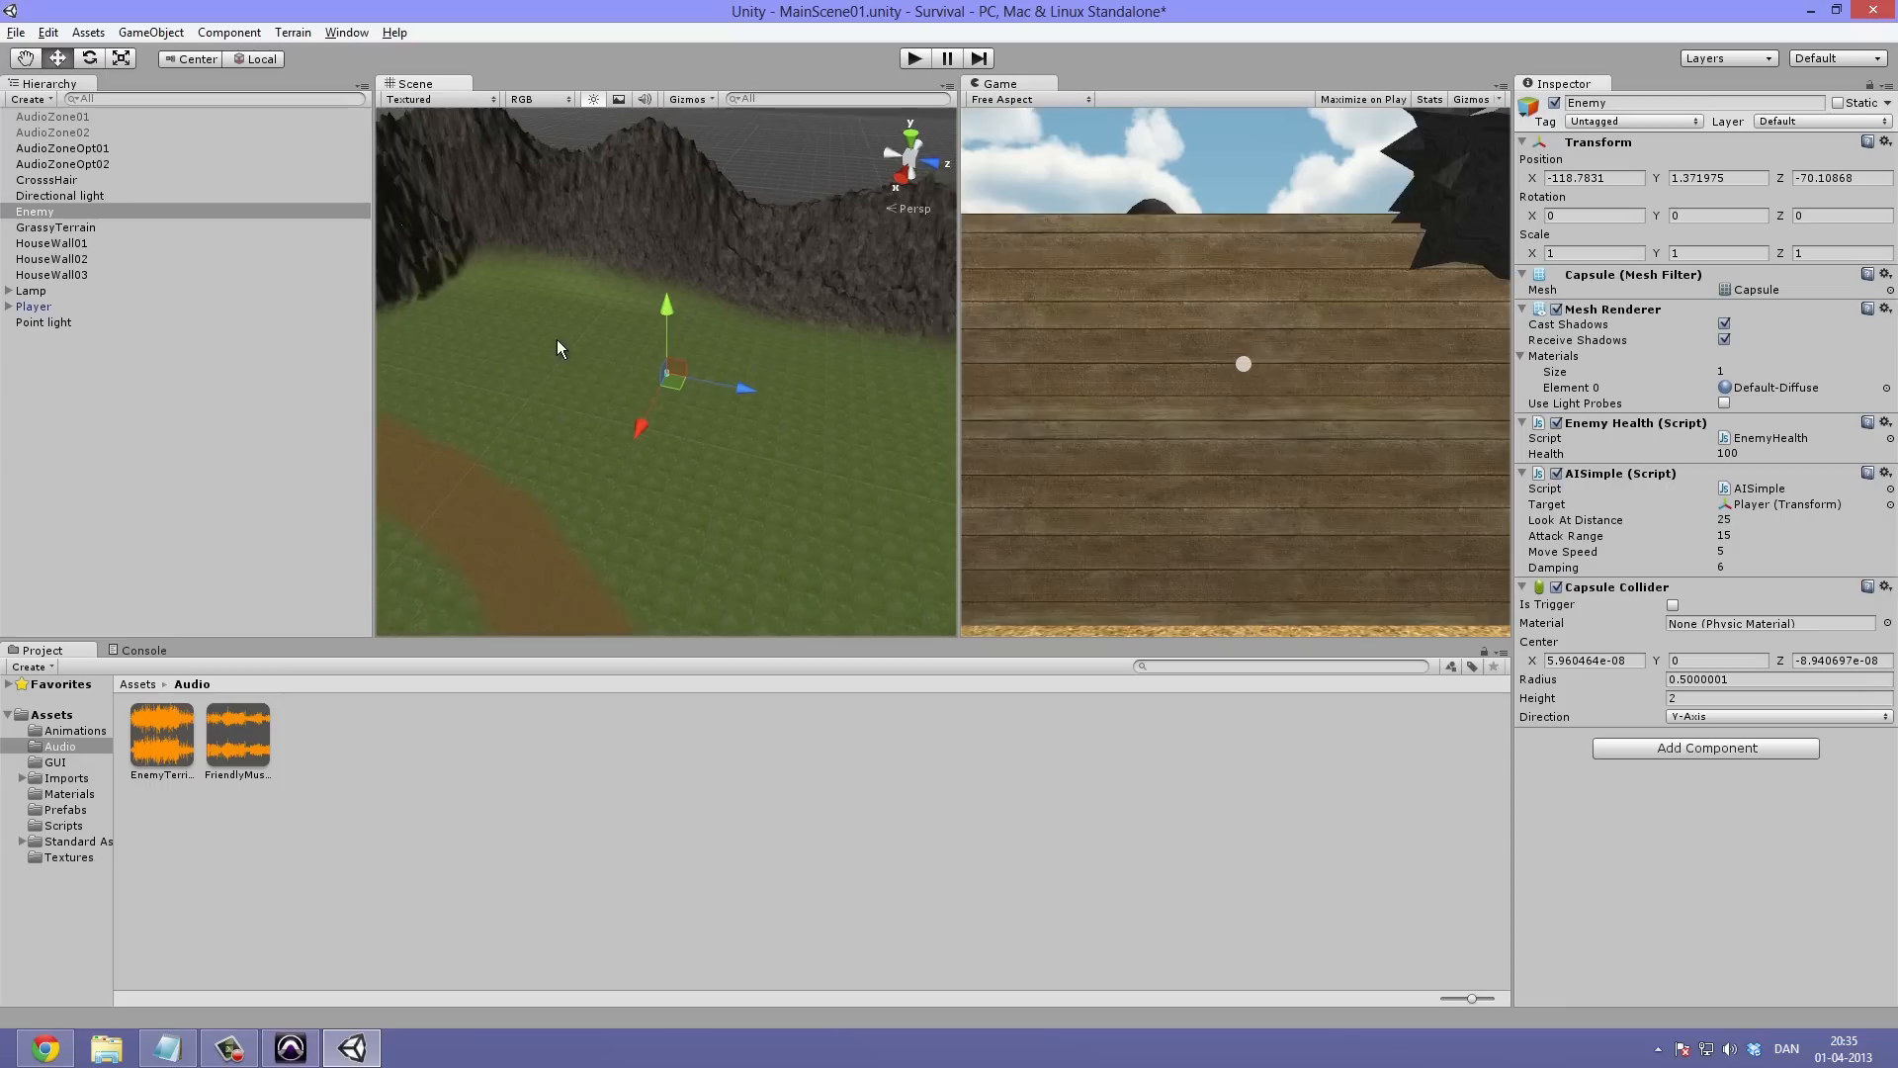
Try making AudioZoneOpt02 a child of the Enemy object, and undo the parenting
{"action": "left_click", "coordinate": [64, 164]}
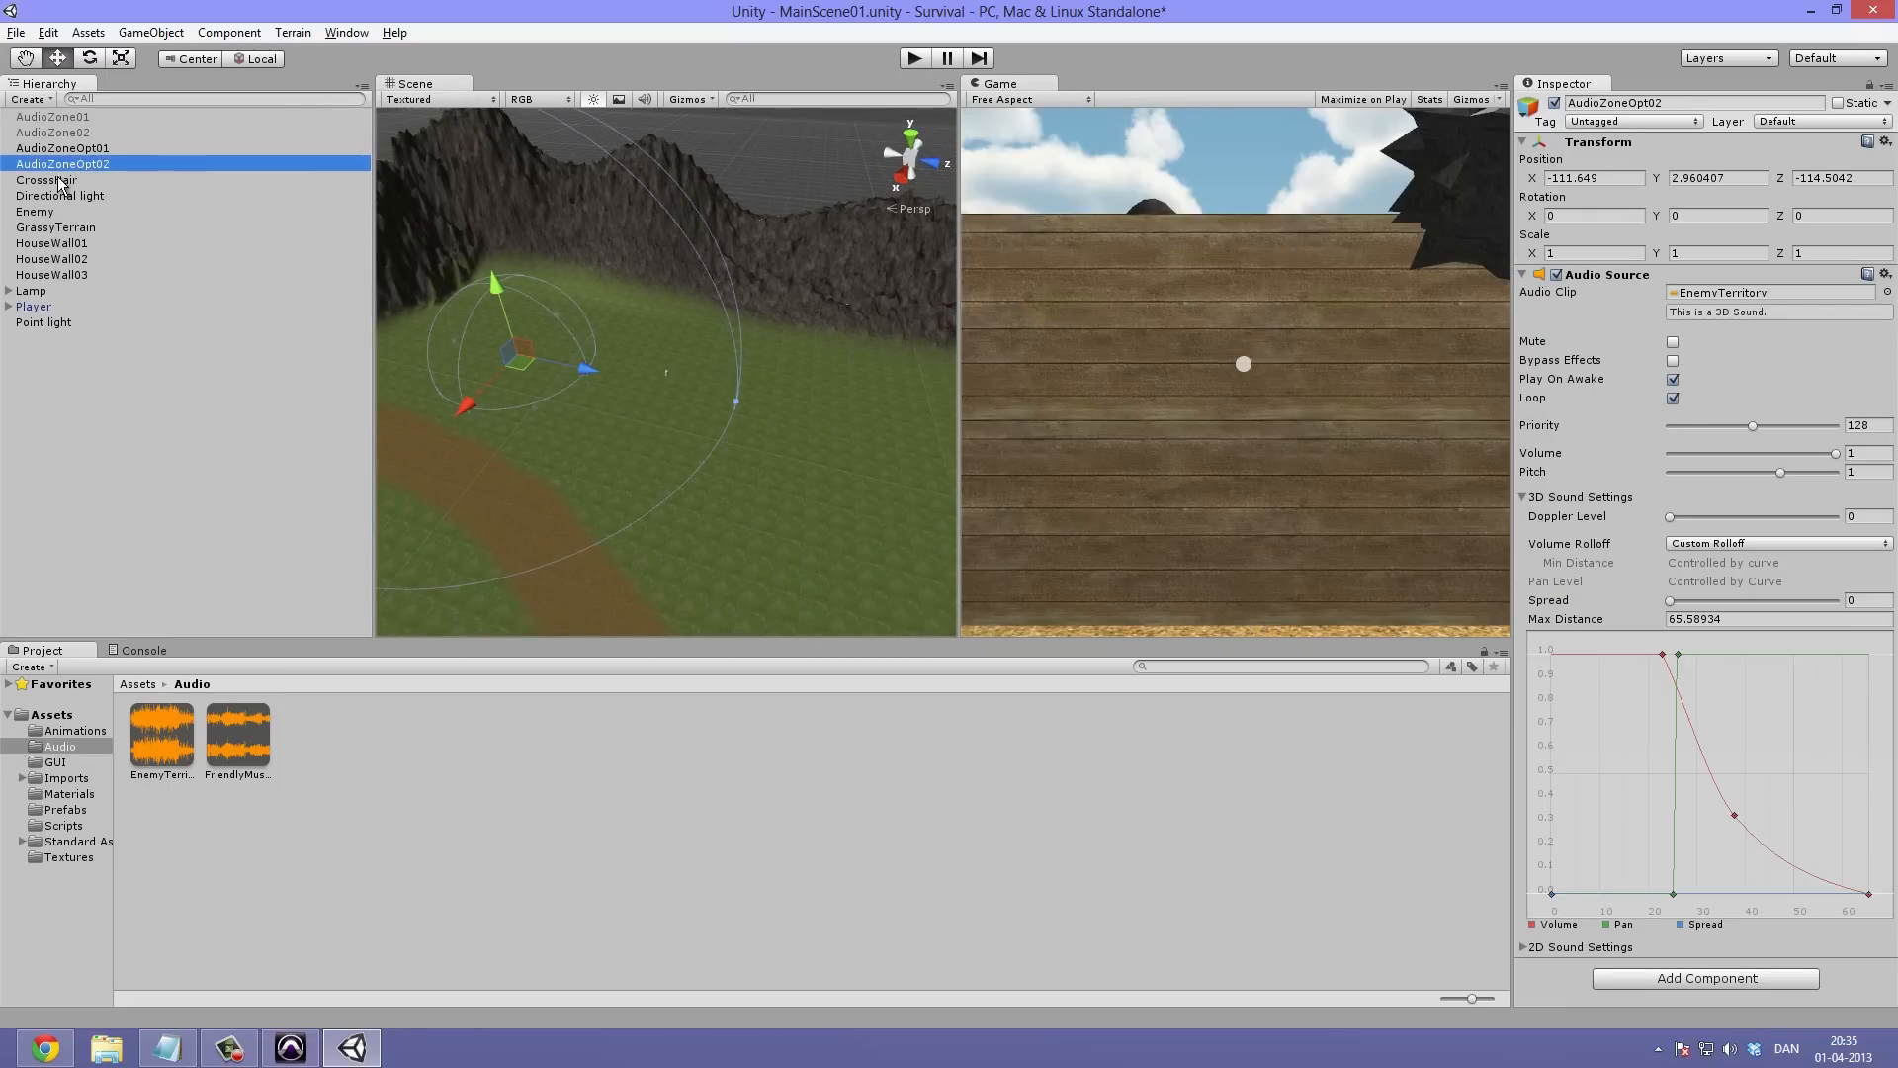
{"action": "left_click_drag", "start_coordinate": [87, 170], "coordinate": [91, 213]}
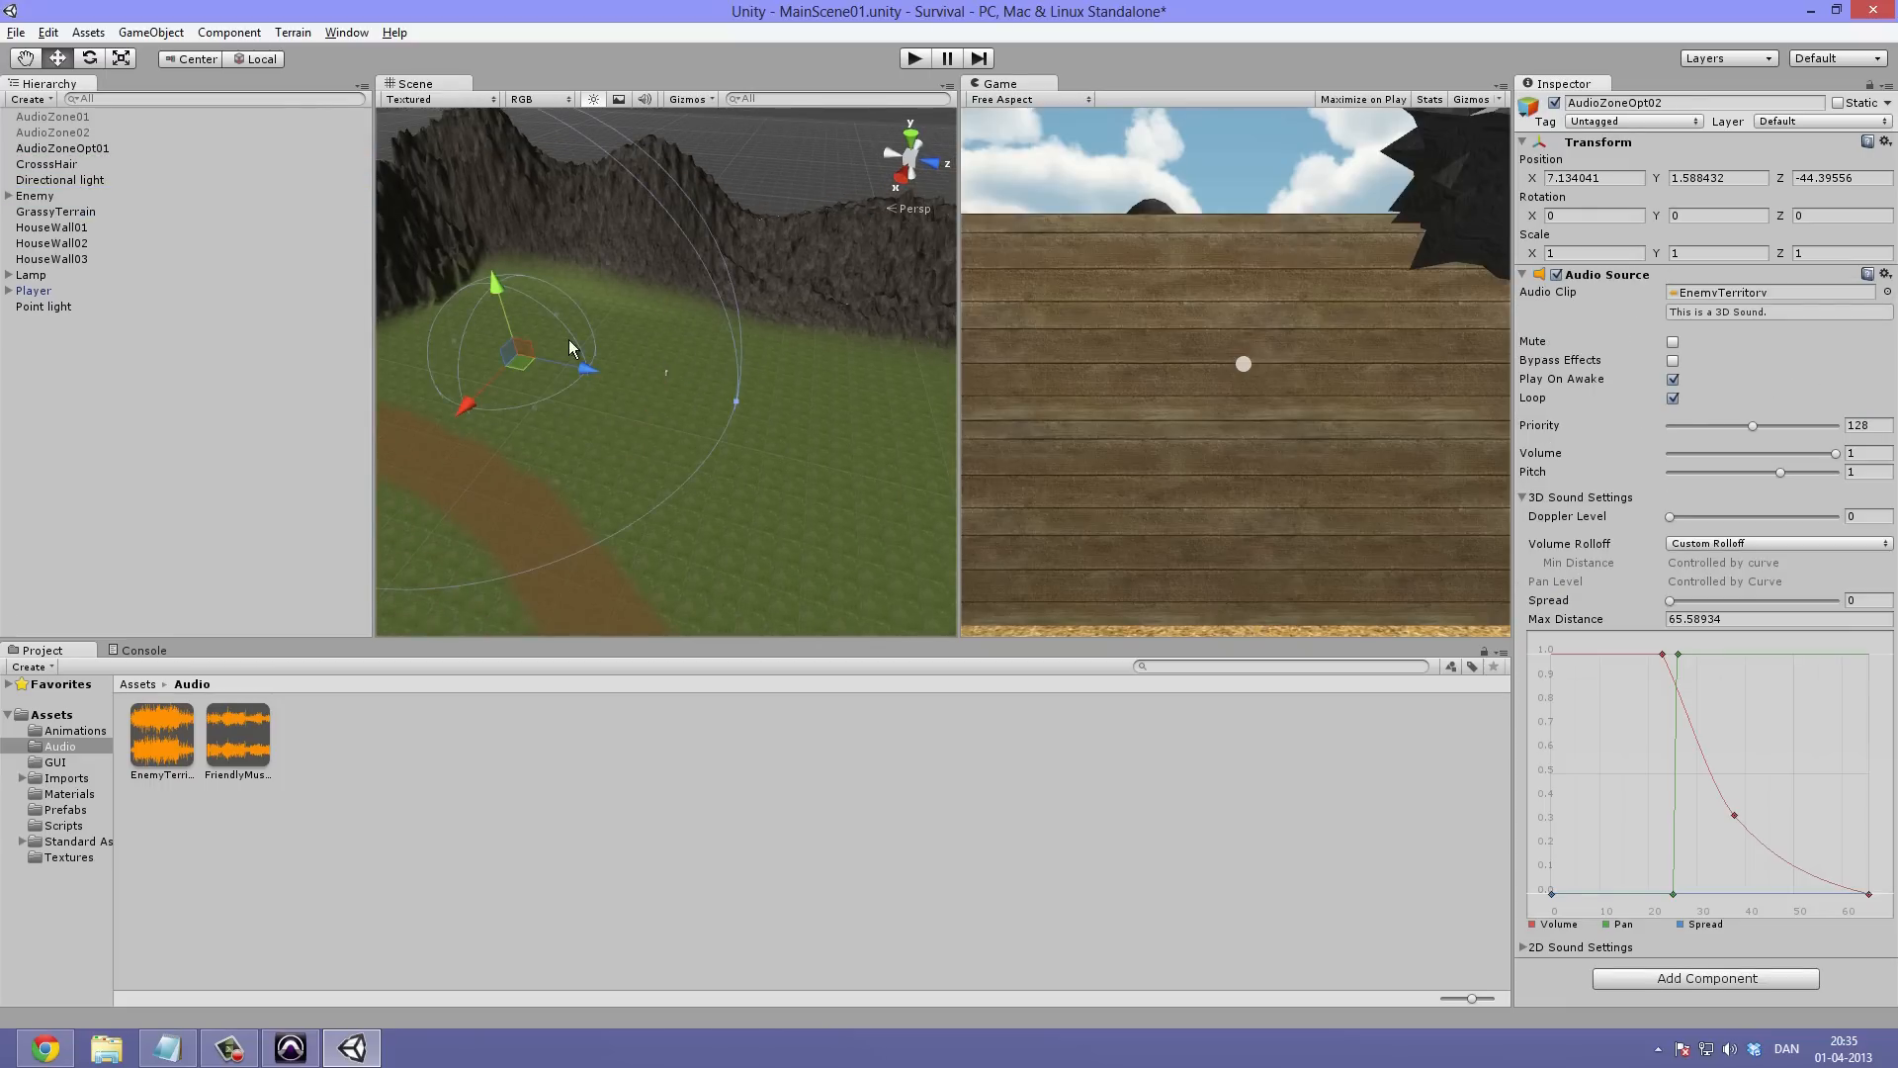
{"action": "left_click_drag", "start_coordinate": [616, 386], "coordinate": [733, 396], "text": "alt"}
{"action": "left_click_drag", "start_coordinate": [636, 444], "coordinate": [645, 413]}
{"action": "left_click_drag", "start_coordinate": [475, 382], "coordinate": [344, 339], "text": "alt"}
{"action": "key", "text": "ctrl+z"}
{"action": "key", "text": "ctrl+z"}
{"action": "key", "text": "ctrl+z"}
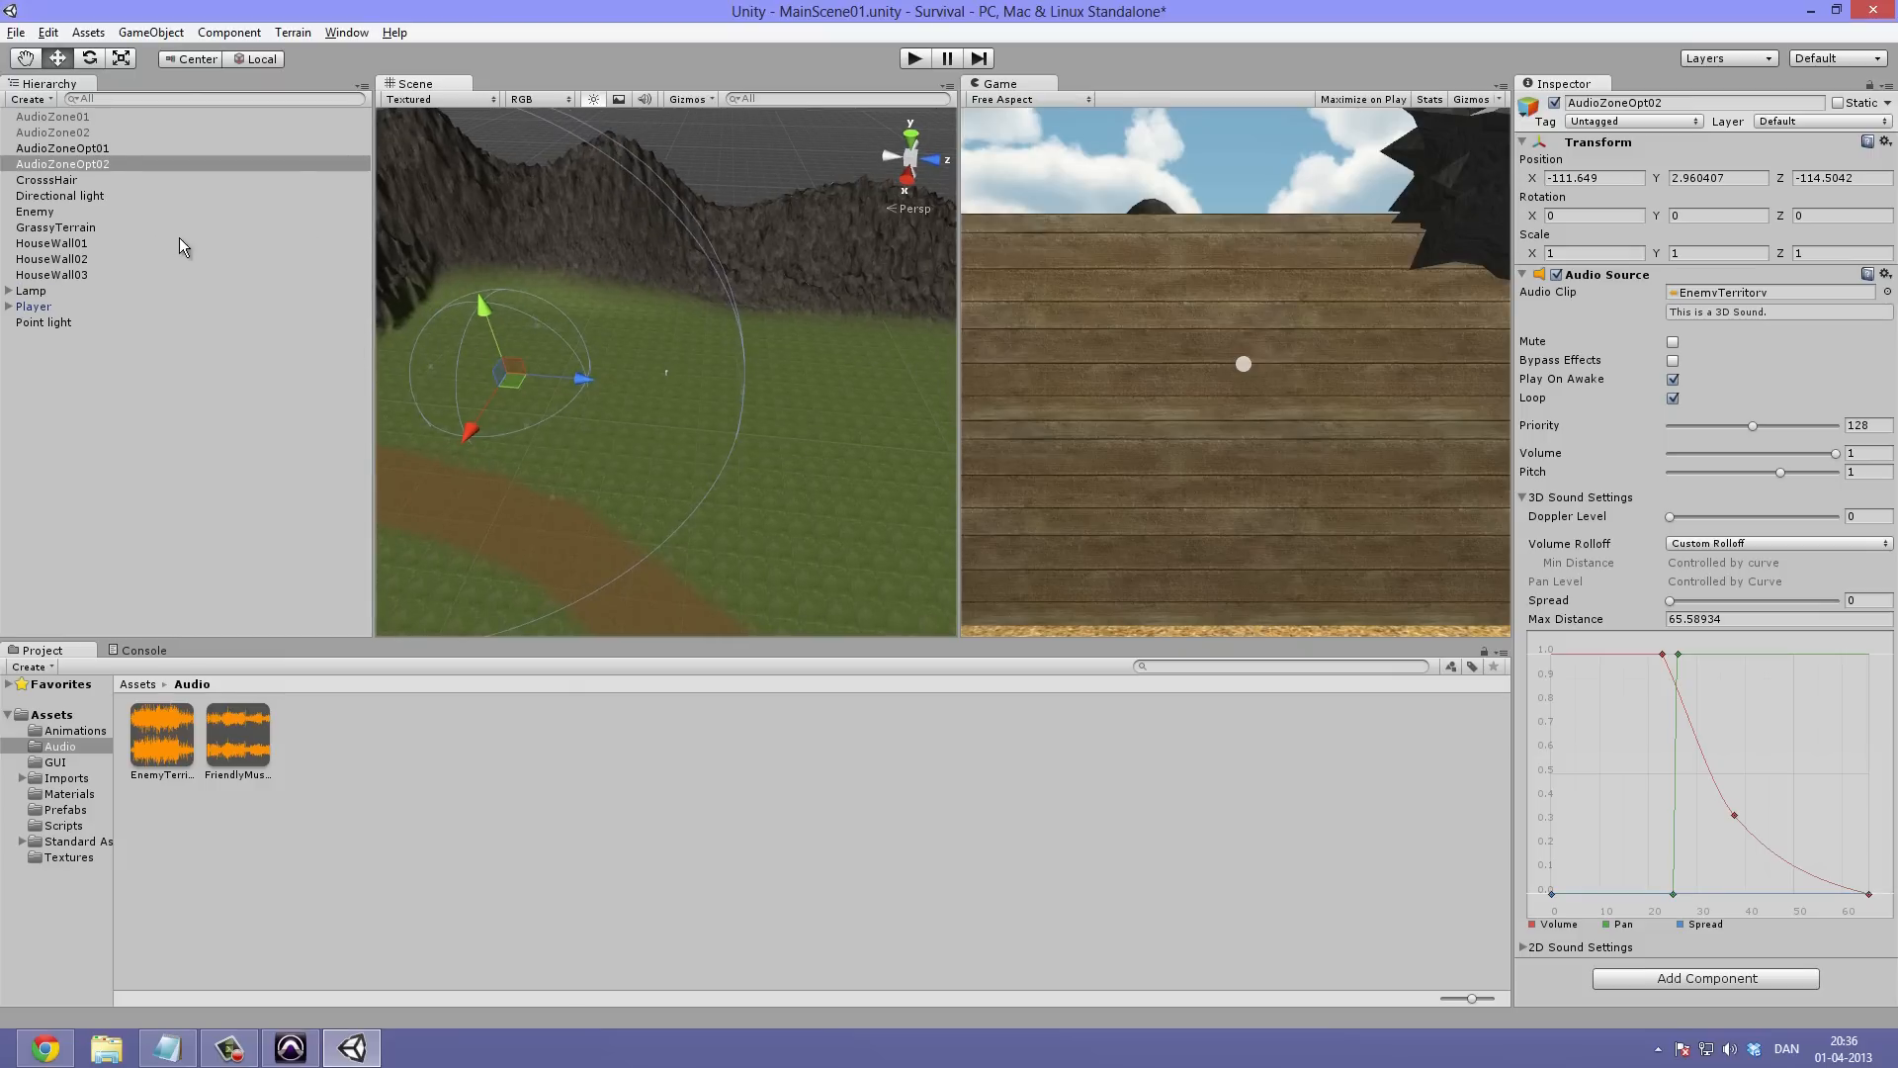
Deselect AudioZoneOpt02 and save the scene with both audio zones in place
{"action": "left_click", "coordinate": [83, 165]}
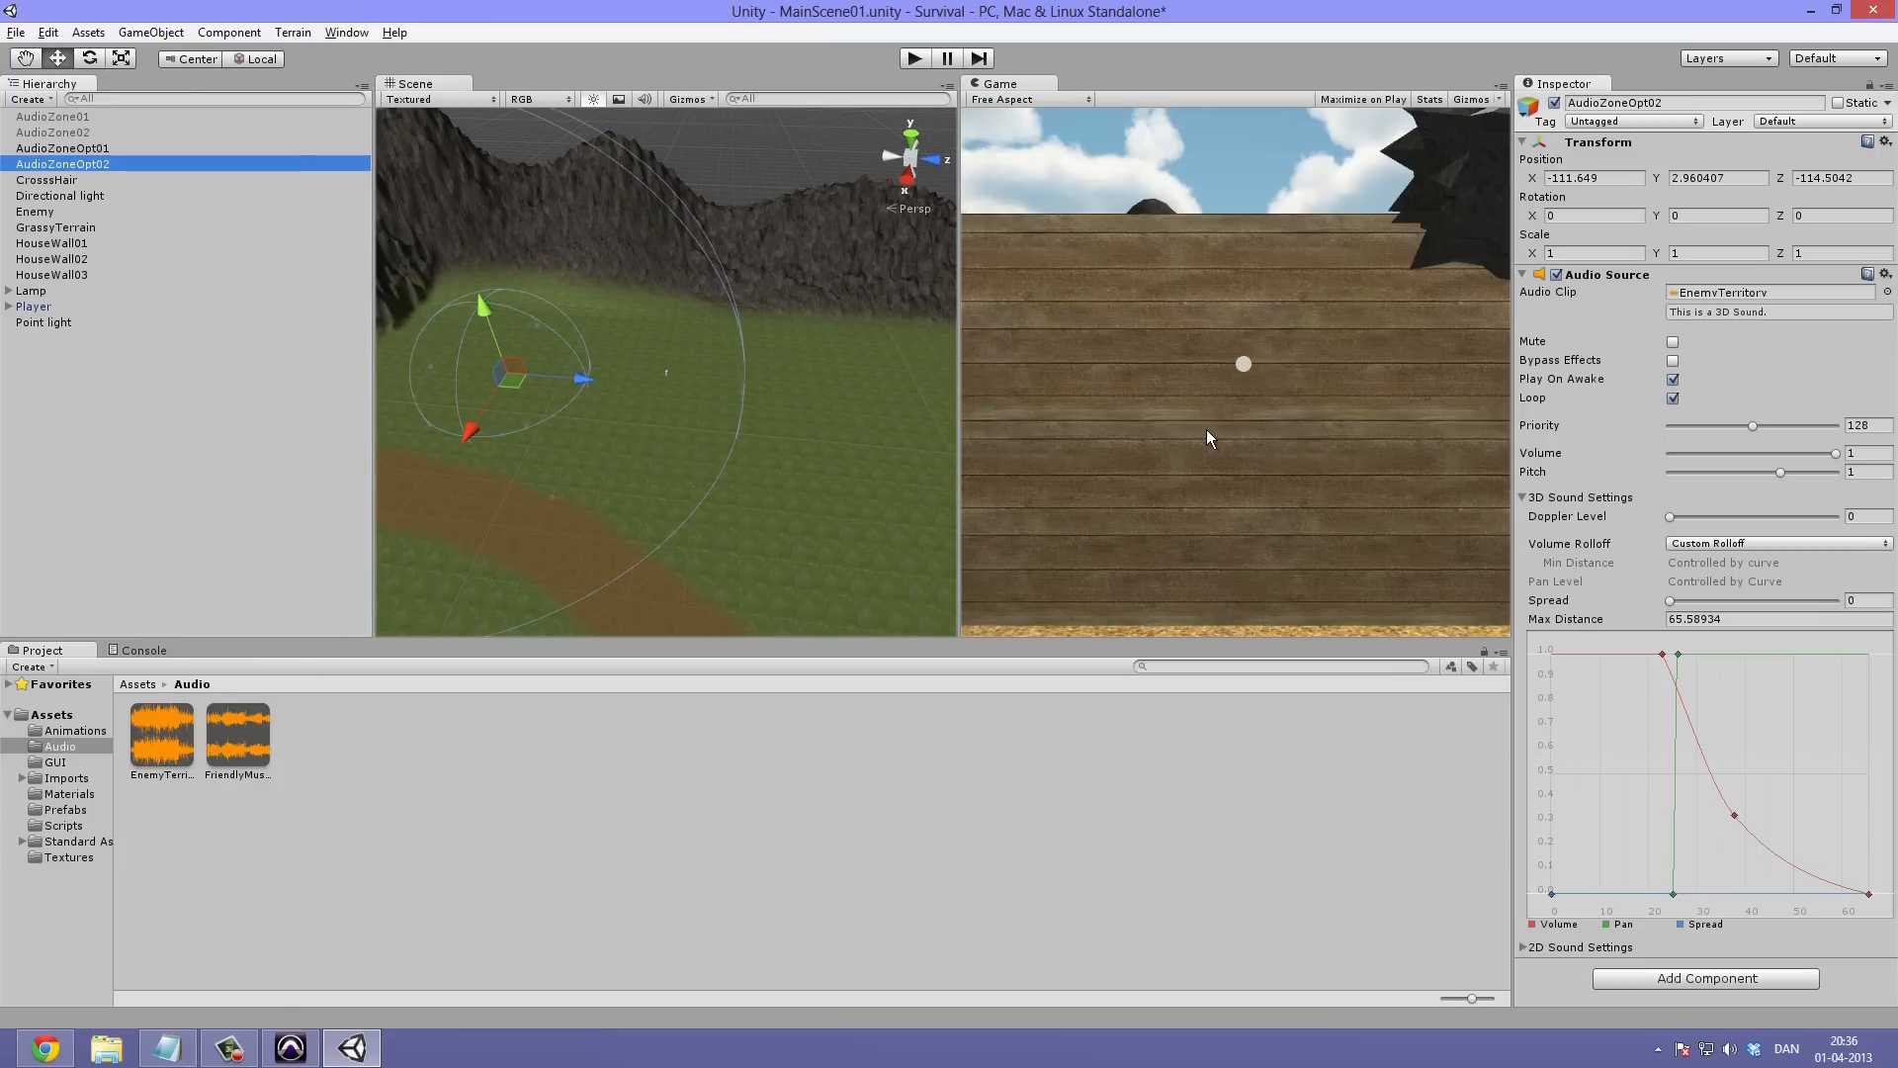
{"action": "left_click", "coordinate": [710, 335]}
{"action": "left_click", "coordinate": [787, 146]}
{"action": "left_click_drag", "start_coordinate": [793, 158], "coordinate": [638, 229], "text": "alt"}
{"action": "middle_click_drag", "start_coordinate": [766, 246], "coordinate": [762, 148]}
{"action": "scroll", "coordinate": [743, 218], "scroll_direction": "down", "scroll_amount": 5}
{"action": "middle_click_drag", "start_coordinate": [708, 347], "coordinate": [779, 168]}
{"action": "scroll", "coordinate": [739, 286], "scroll_direction": "down", "scroll_amount": 3}
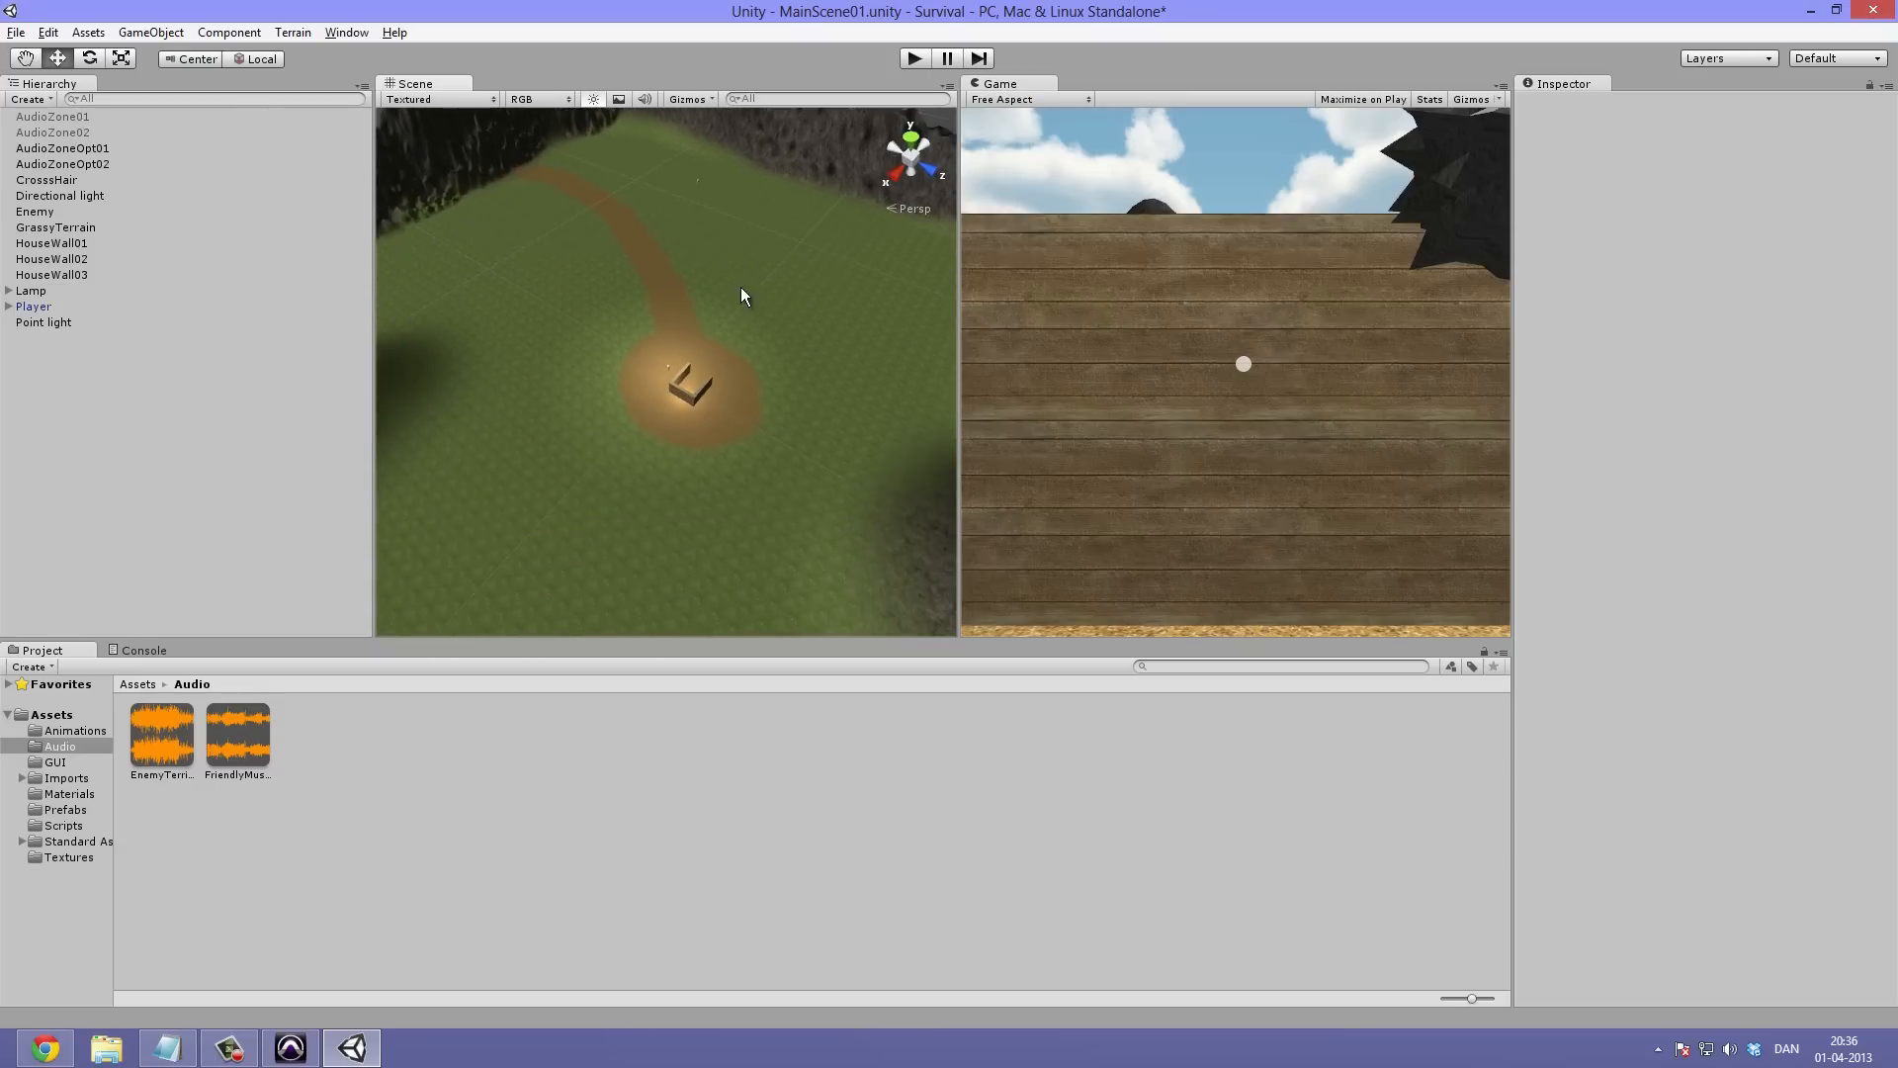
{"action": "scroll", "coordinate": [735, 389], "scroll_direction": "up", "scroll_amount": 4}
{"action": "scroll", "coordinate": [736, 390], "scroll_direction": "up", "scroll_amount": 2}
{"action": "key", "text": "ctrl+s"}
Frame the player capsule beside the house for a close view, and select GrassyTerrain
{"action": "left_click_drag", "start_coordinate": [661, 340], "coordinate": [684, 289], "text": "alt"}
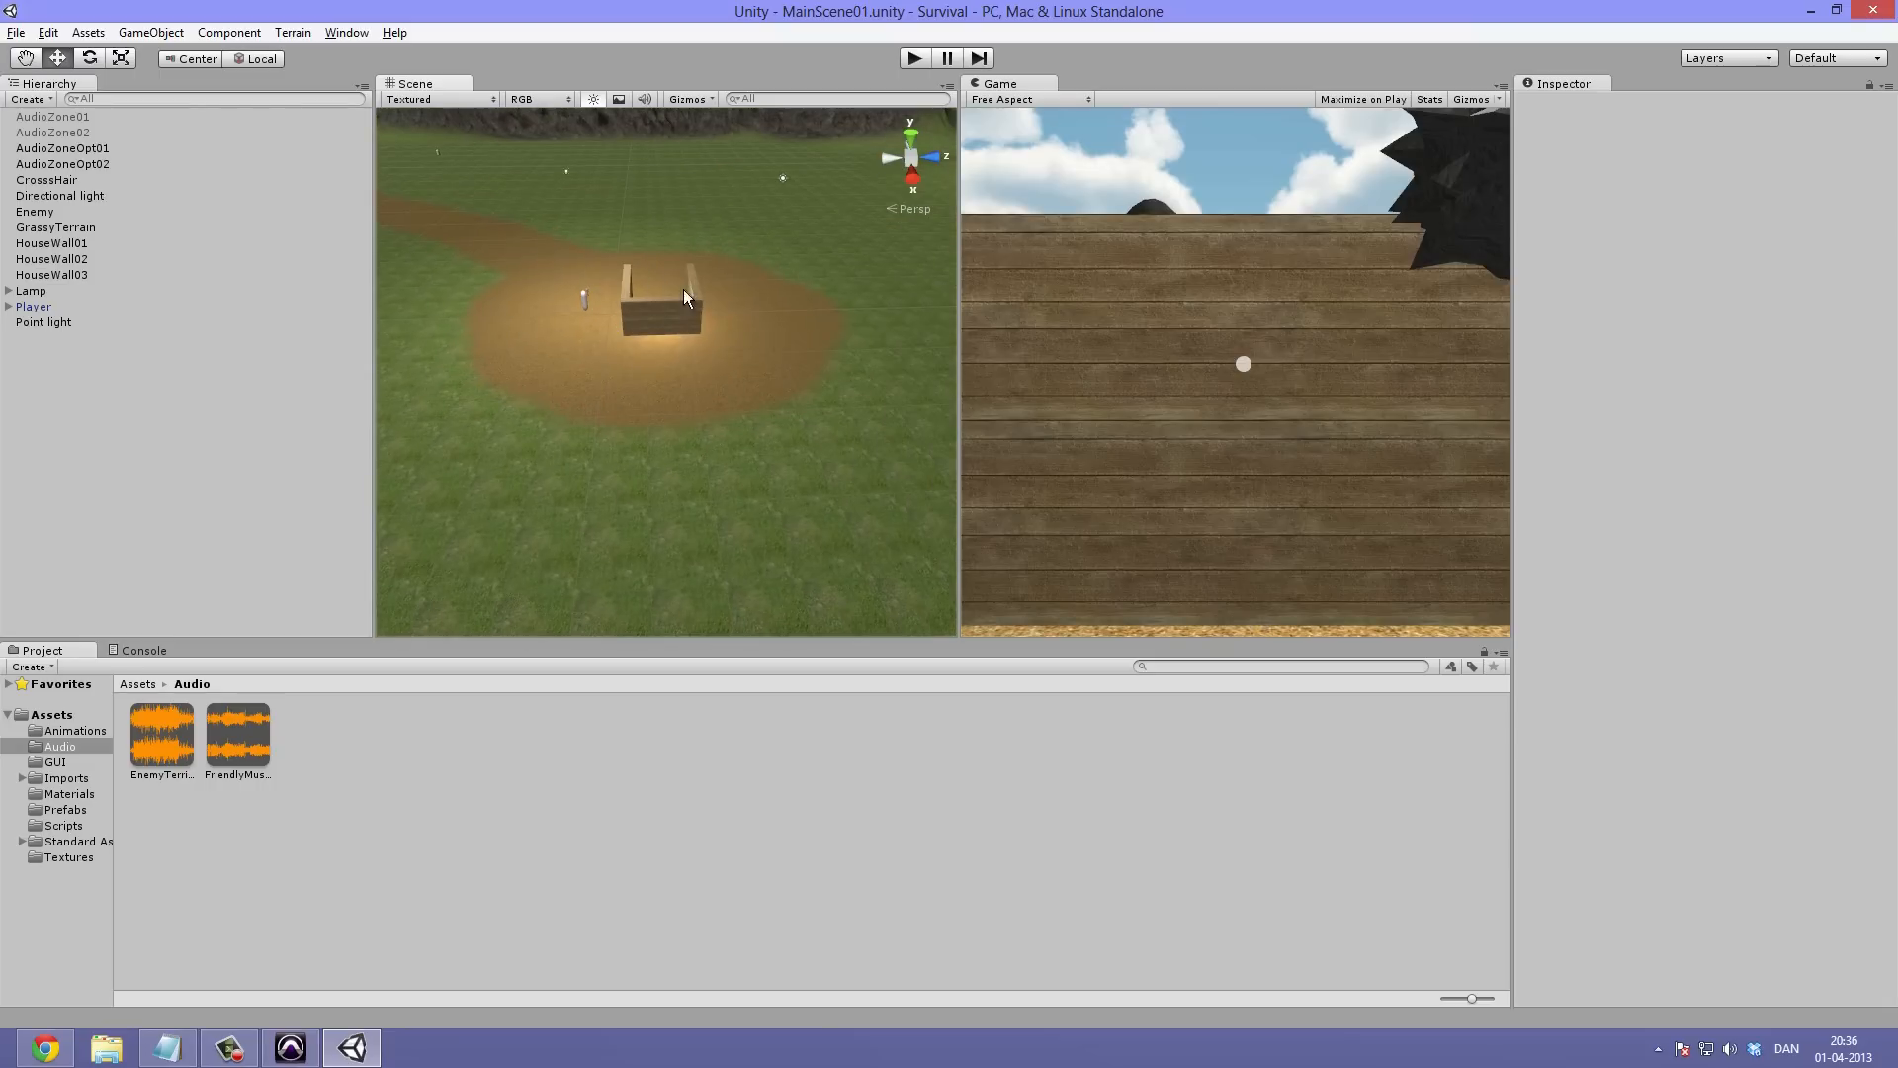
{"action": "left_click", "coordinate": [582, 297]}
{"action": "key", "text": "f"}
{"action": "left_click", "coordinate": [483, 164]}
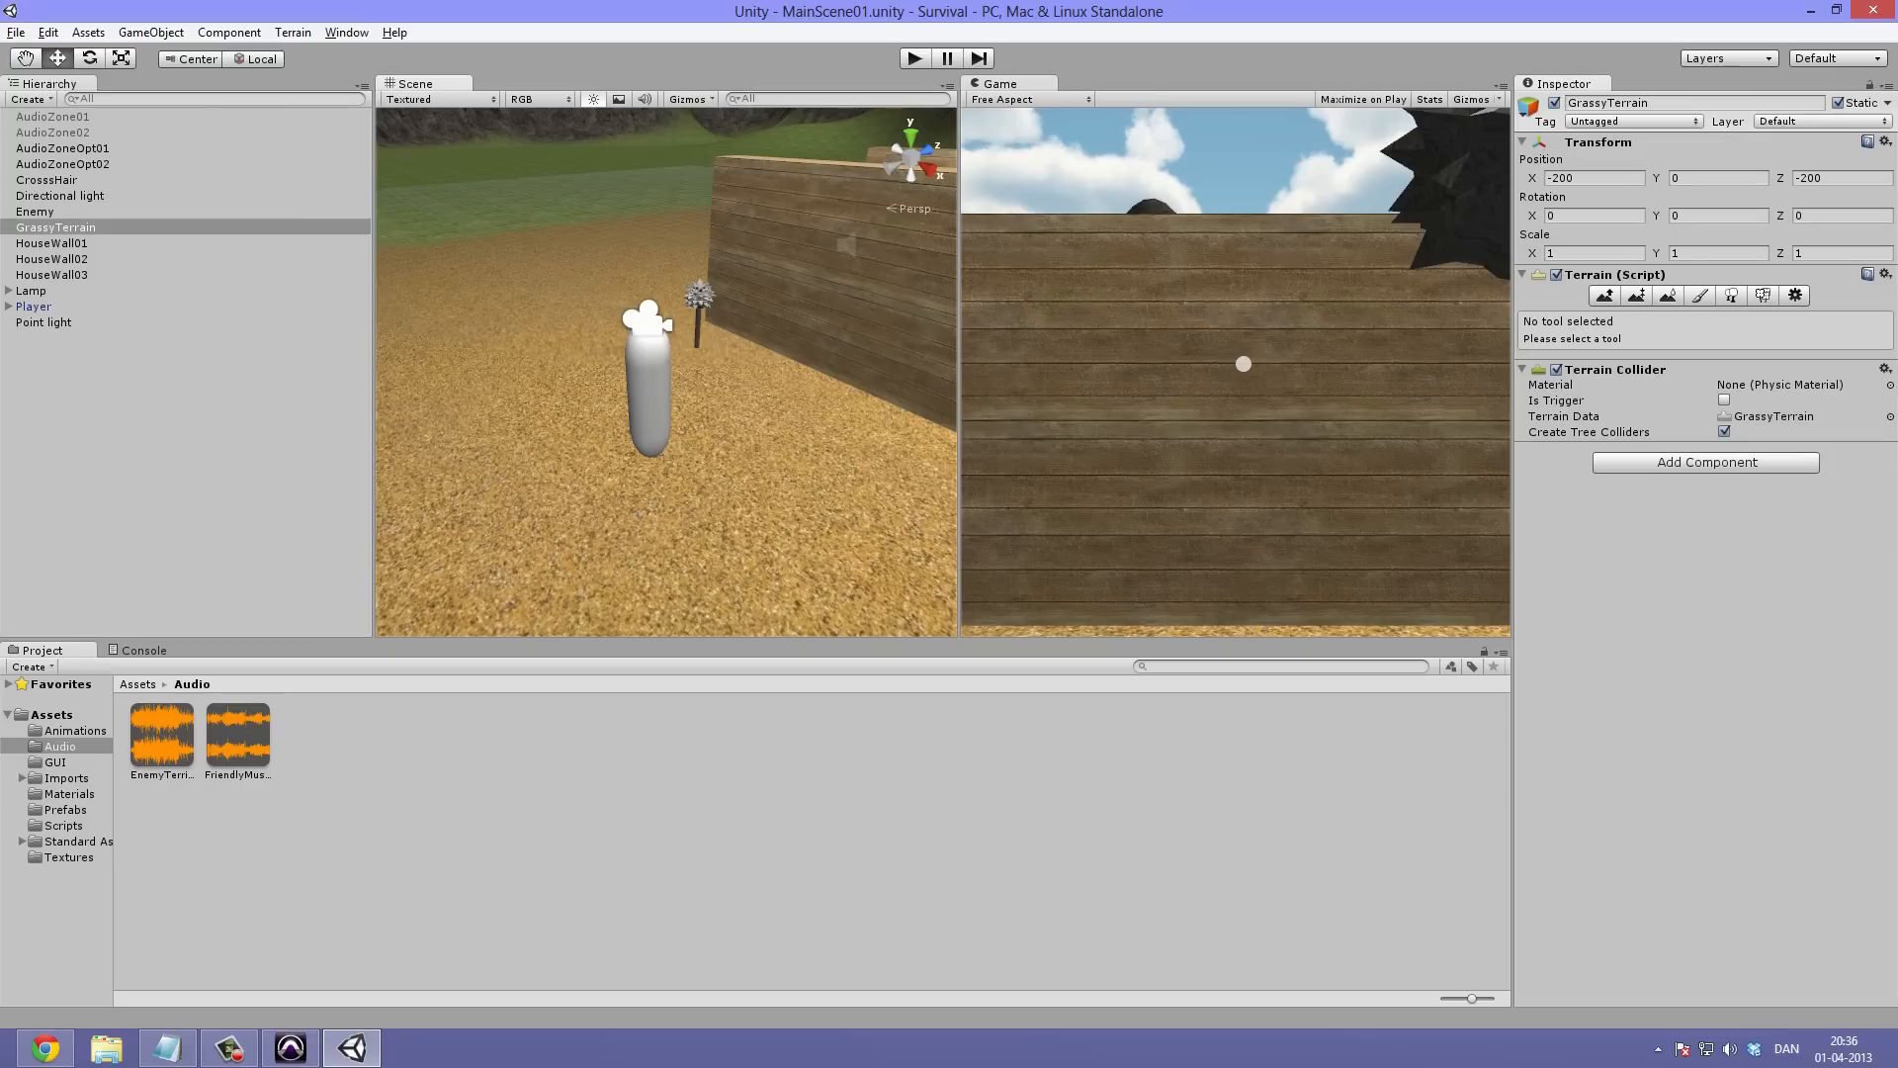
Switch to Chrome and bring the Brackeys Facebook poll on the next Unity tutorial into view
{"action": "key", "text": "alt+Tab"}
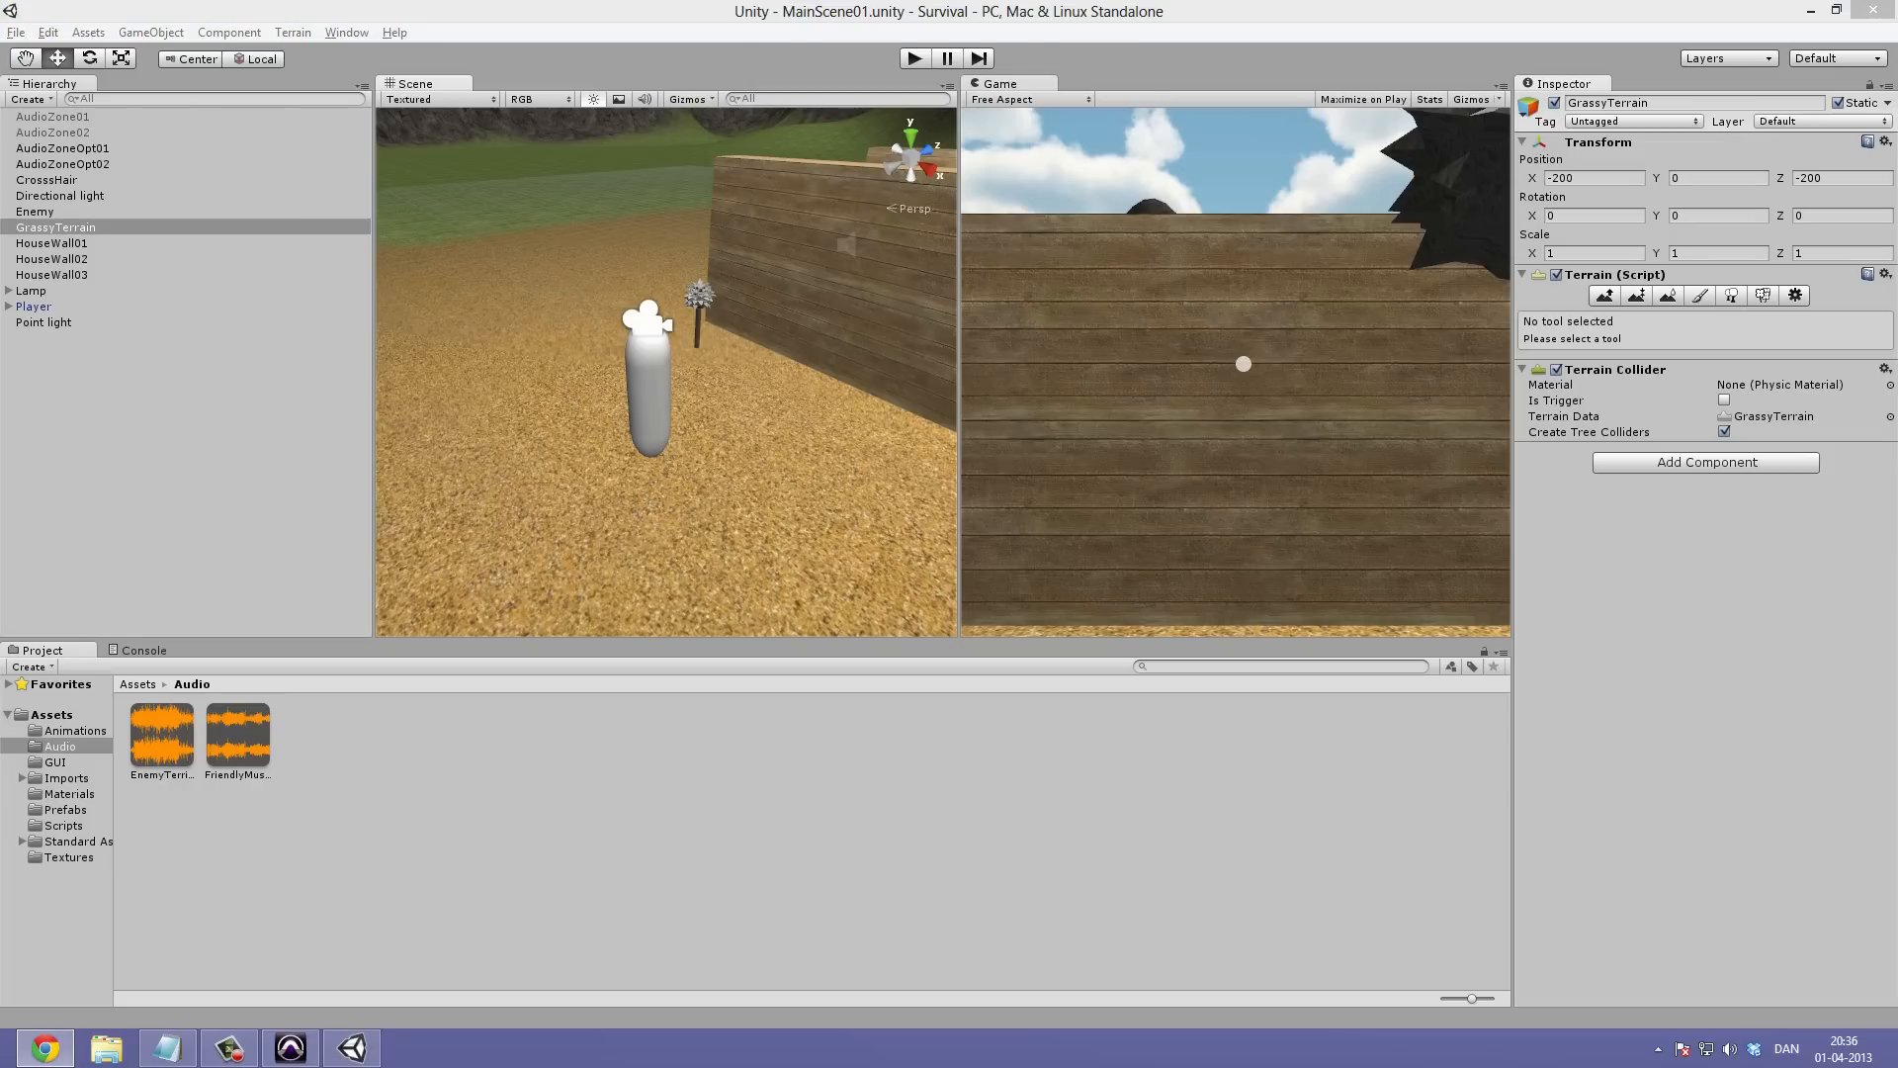
{"action": "left_click_drag", "start_coordinate": [1897, 173], "coordinate": [891, 207]}
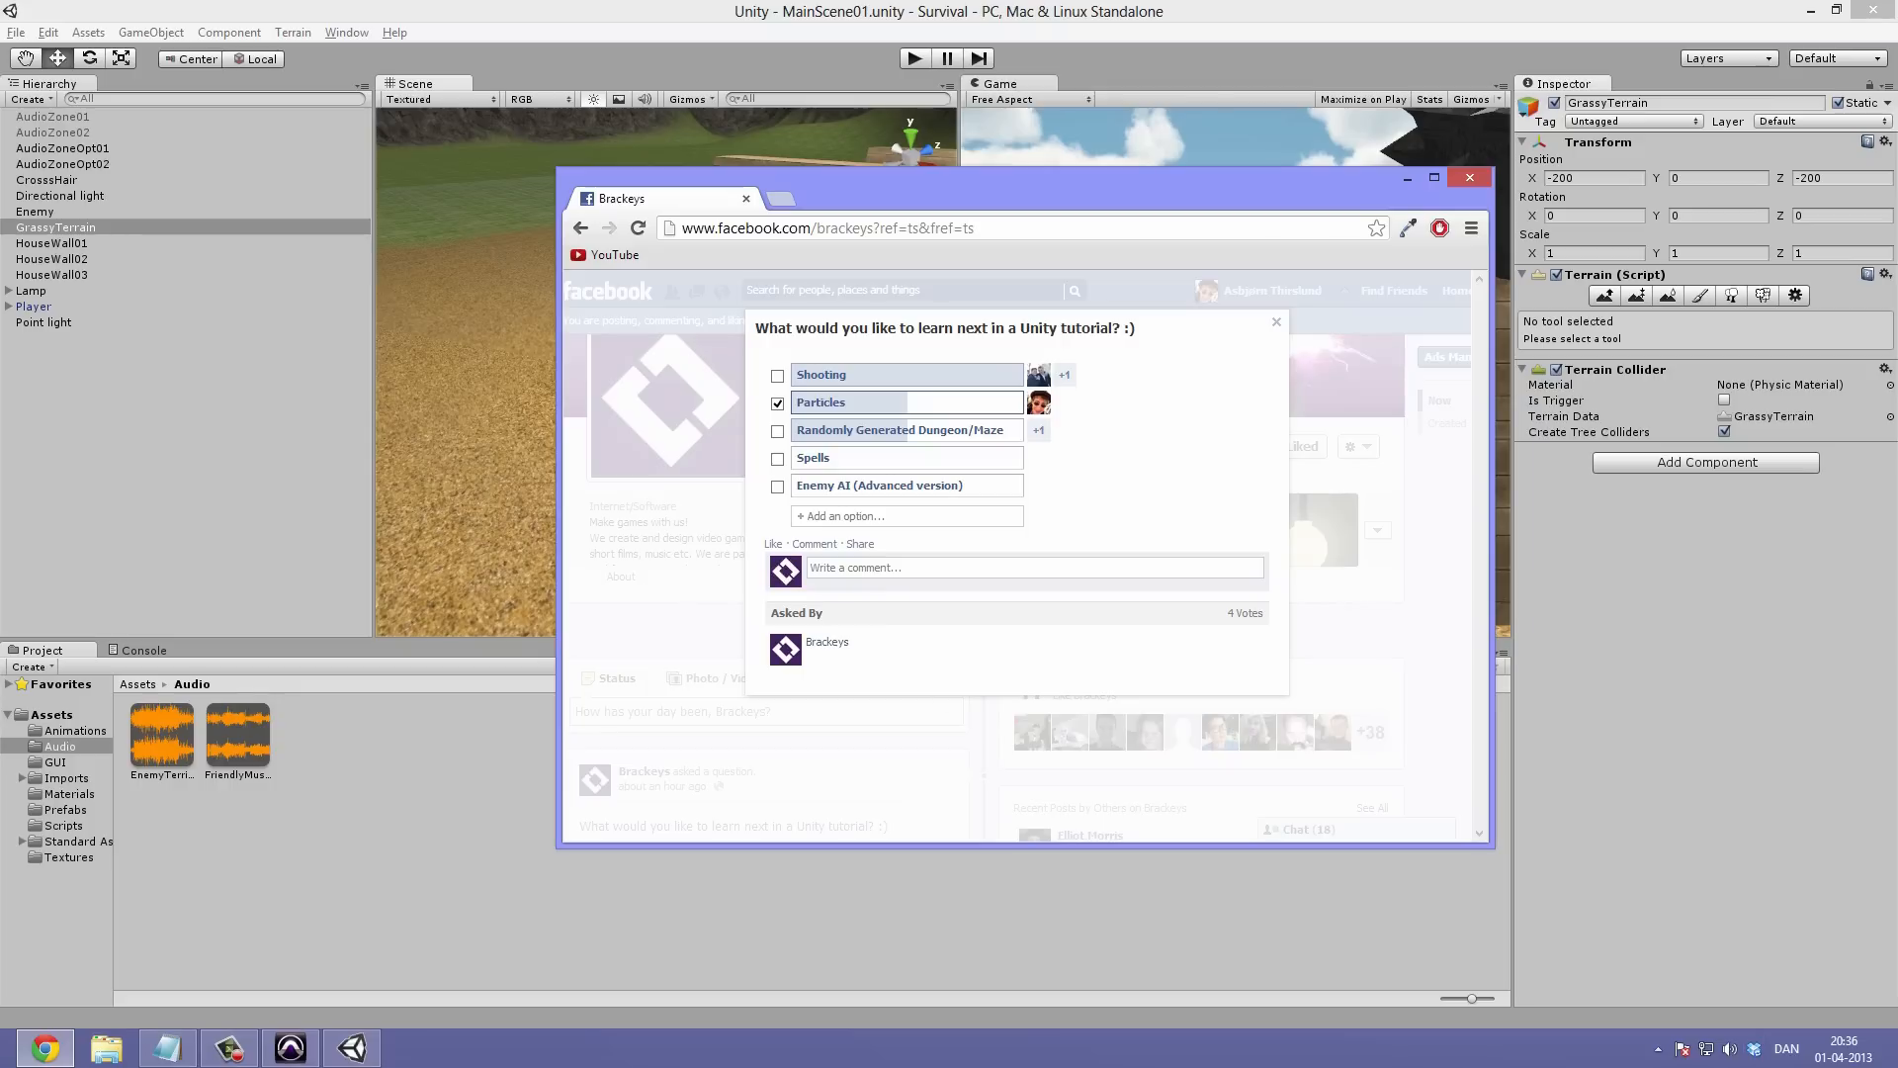
Bring up the Tutorial To Do list in Notepad to review its topics, and close it
{"action": "key", "text": "alt+Tab"}
{"action": "left_click_drag", "start_coordinate": [2, 198], "coordinate": [296, 364]}
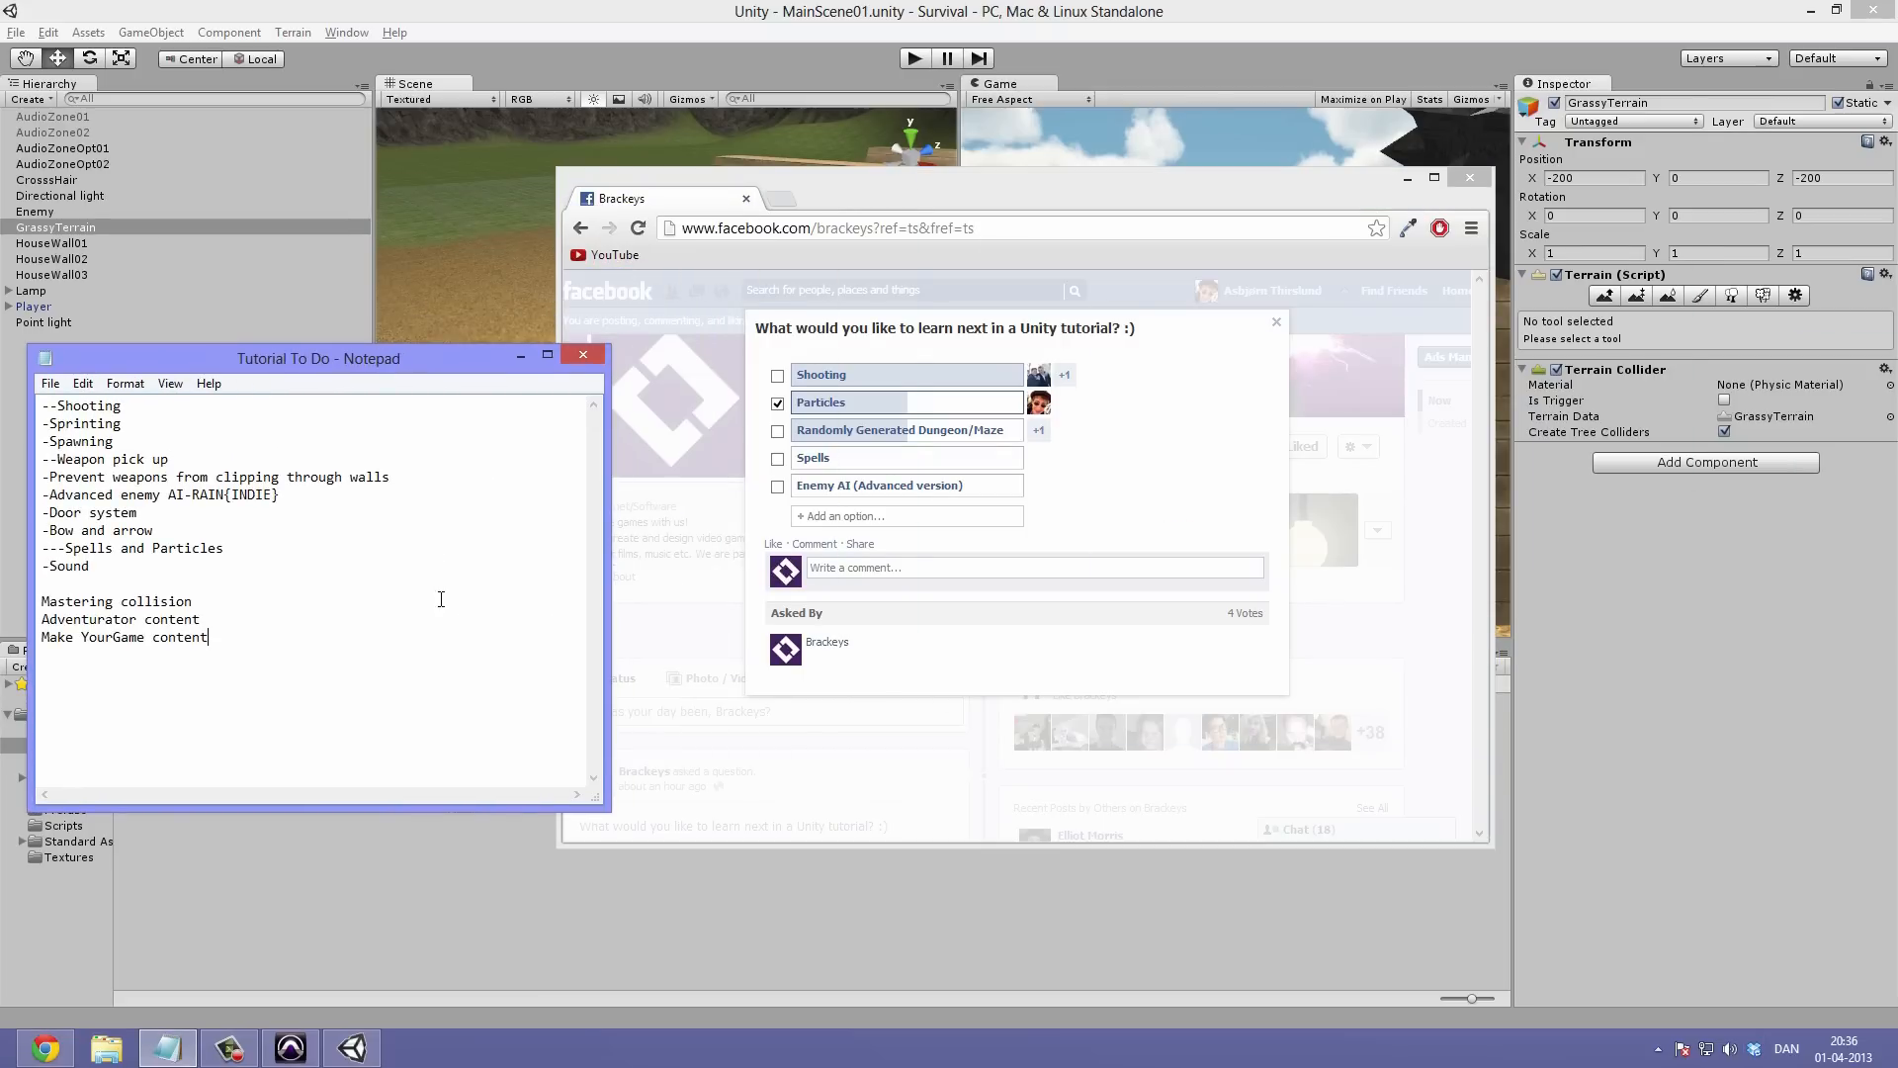
{"action": "left_click", "coordinate": [568, 350]}
Reposition the Chrome window and select the web address of the Brackeys Facebook page
{"action": "left_click_drag", "start_coordinate": [886, 197], "coordinate": [818, 196]}
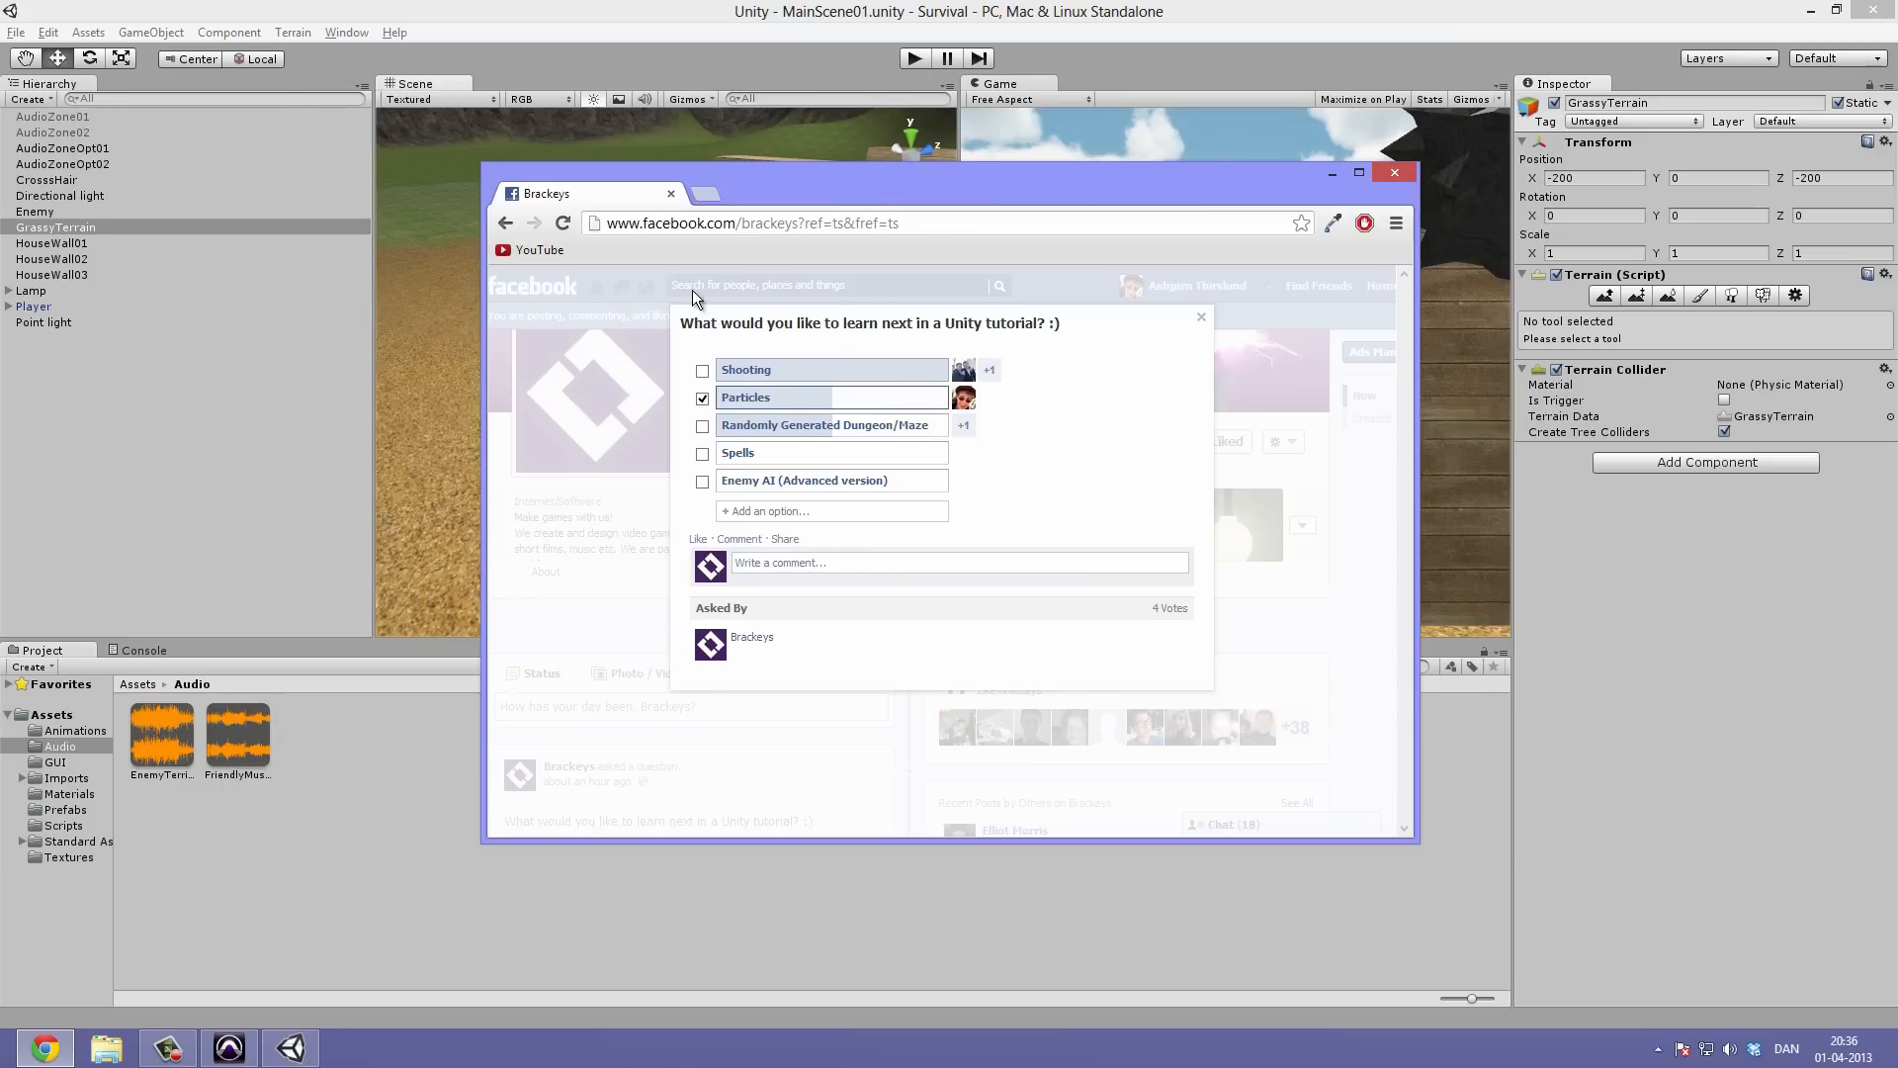
{"action": "left_click", "coordinate": [698, 221]}
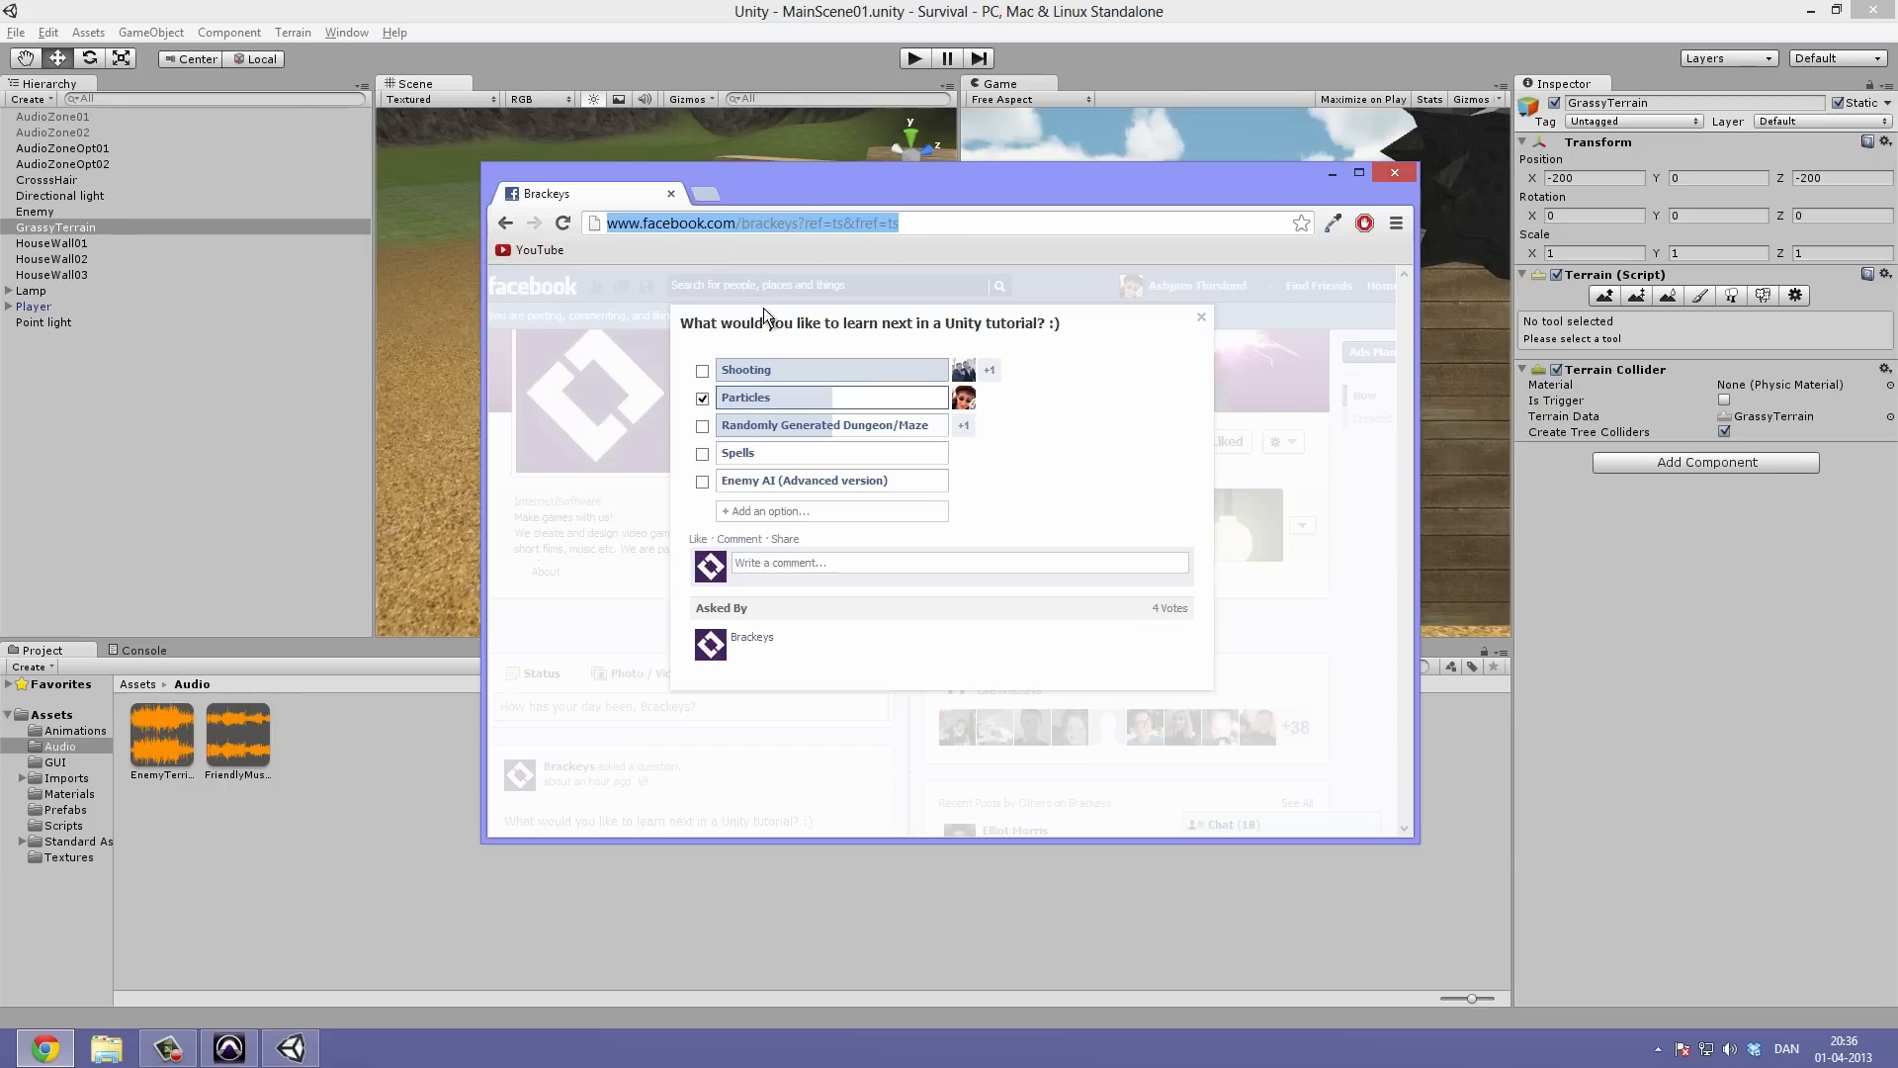